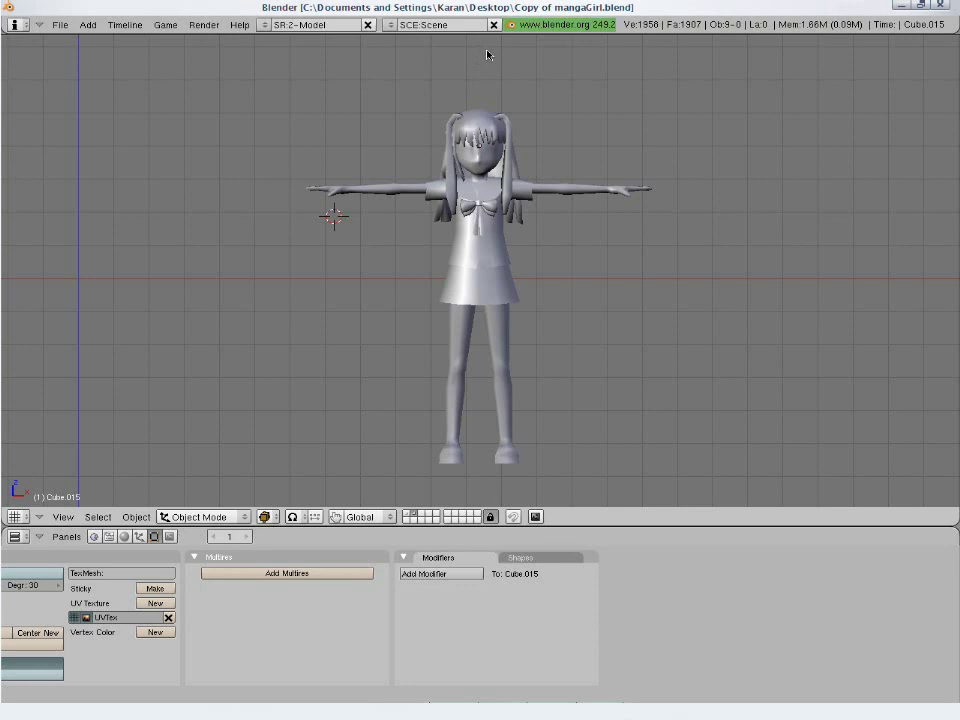
Start a new scene and delete all the default objects.
right_click(475, 36)
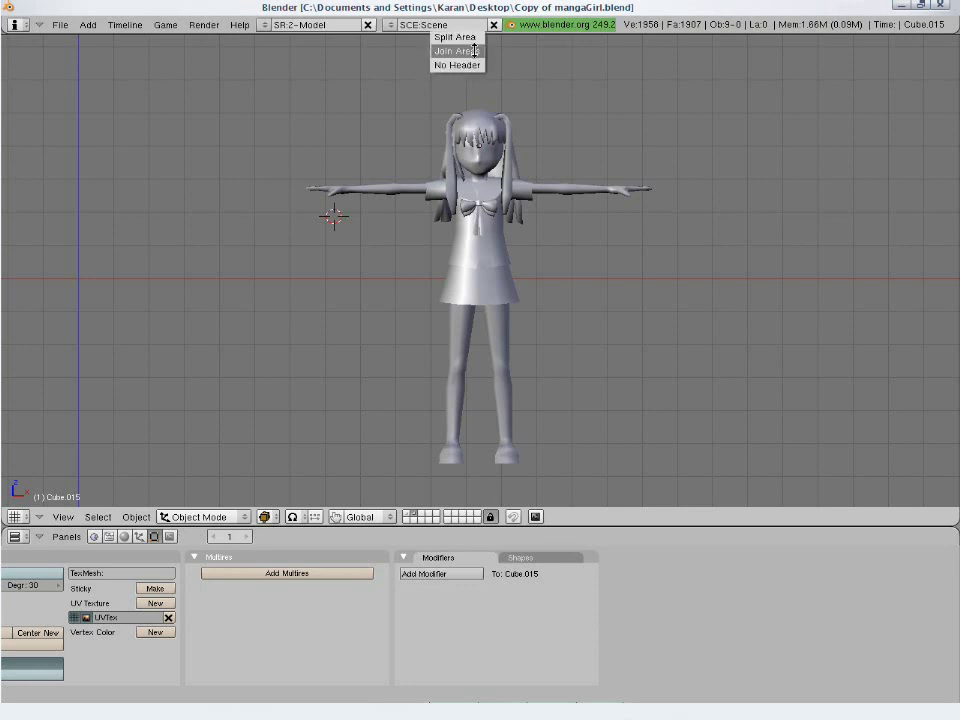
key("ctrl+x")
left_click(565, 248)
right_click(480, 284)
key("a")
key("x")
left_click(480, 285)
Add a 12-sided cylinder mesh without end caps, with radius 1.00 and depth 2.00.
key("space")
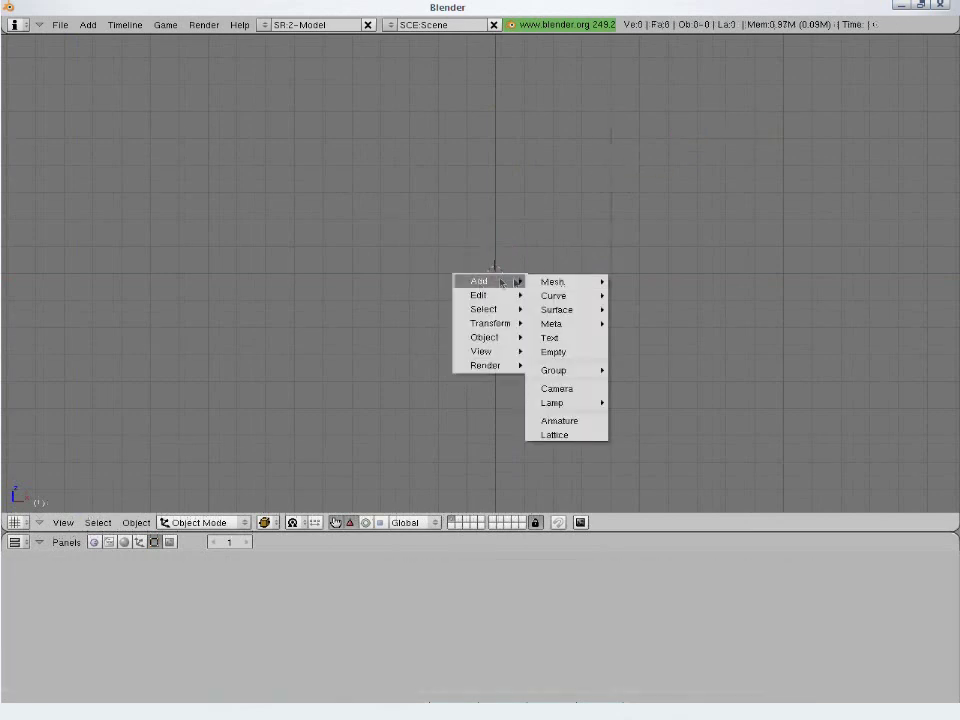
mouse_move(555, 281)
left_click(641, 349)
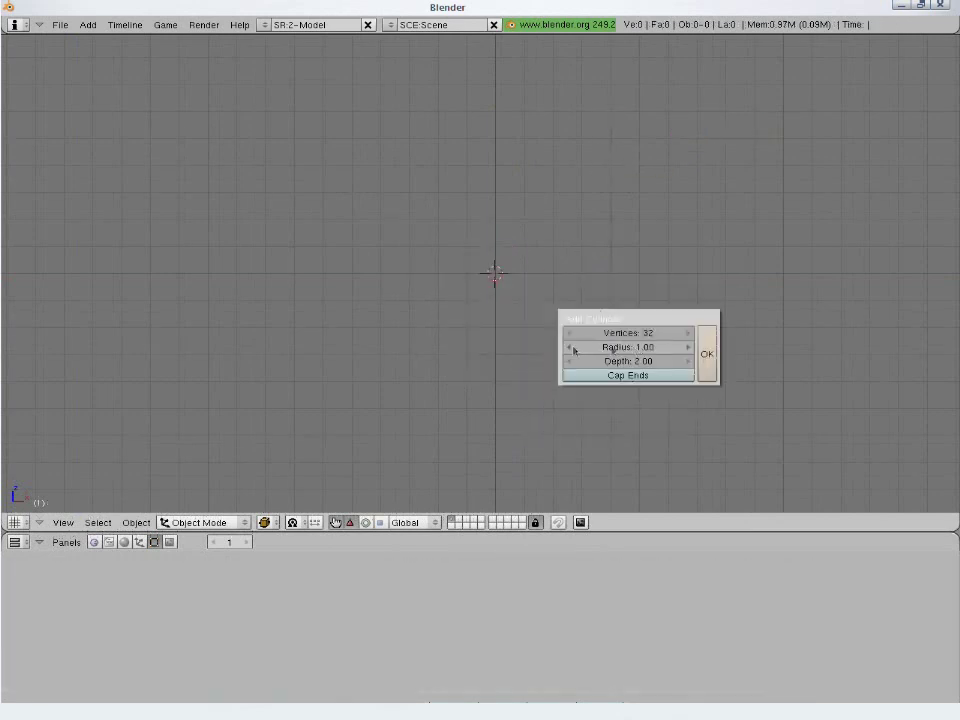
left_click(647, 335)
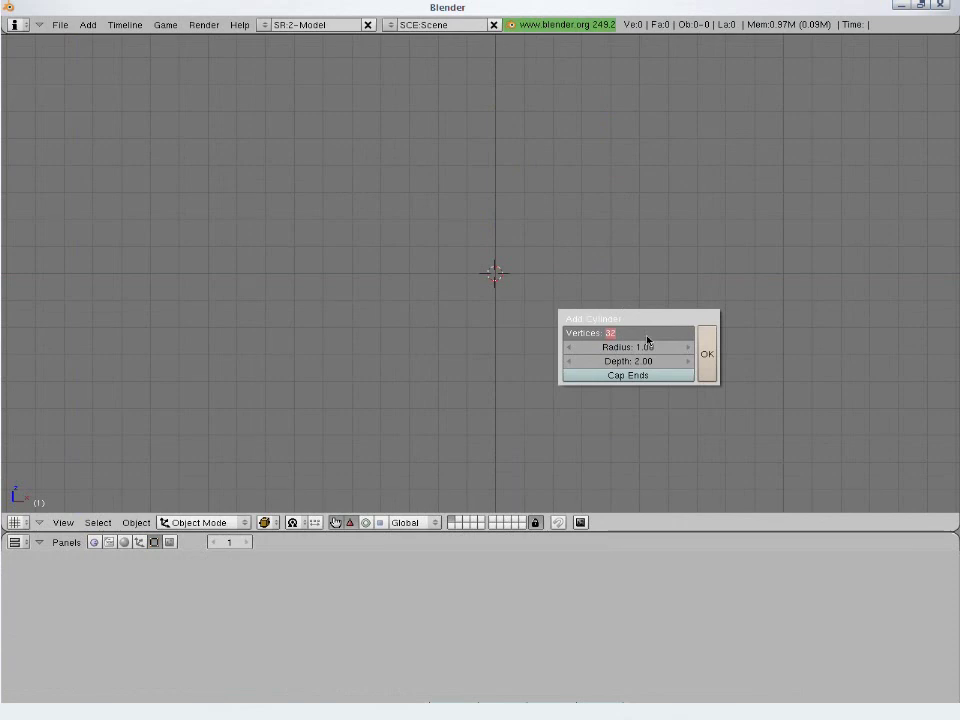
key("Return")
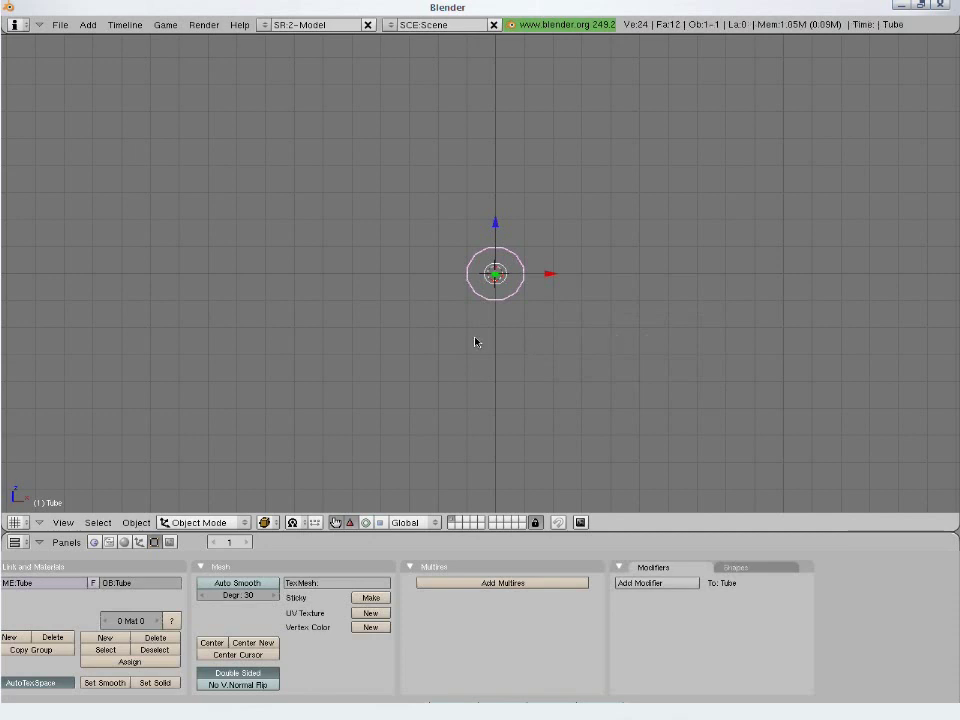
Rotate the tube 90 degrees in the side view so that it stands upright.
key("KP_3")
type("r")
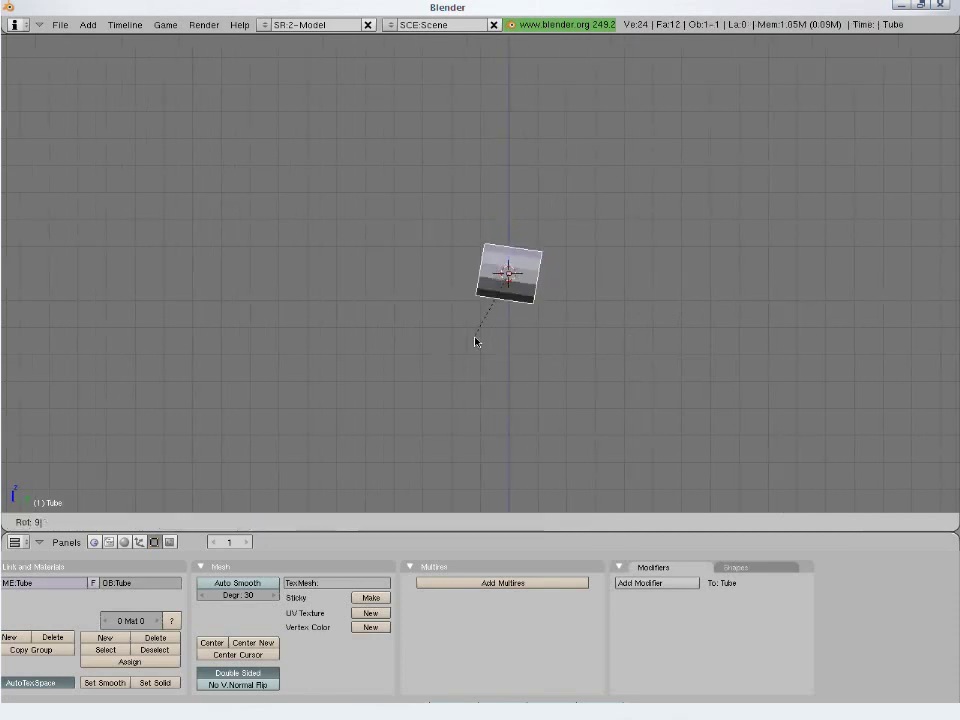
type("90")
key("Return")
Stretch the tube along the Z axis and move it up above the ground grid.
key("KP_1")
key("s")
key("z")
left_click(586, 360)
middle_click_drag(586, 360, 403, 261, "shift")
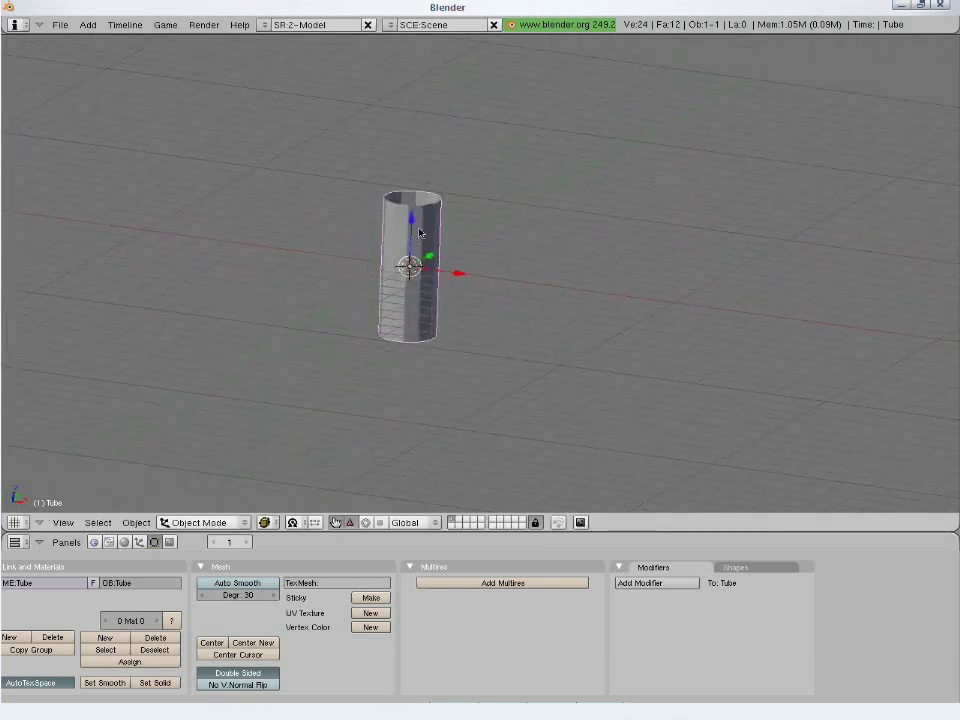
key("g")
left_click(392, 69)
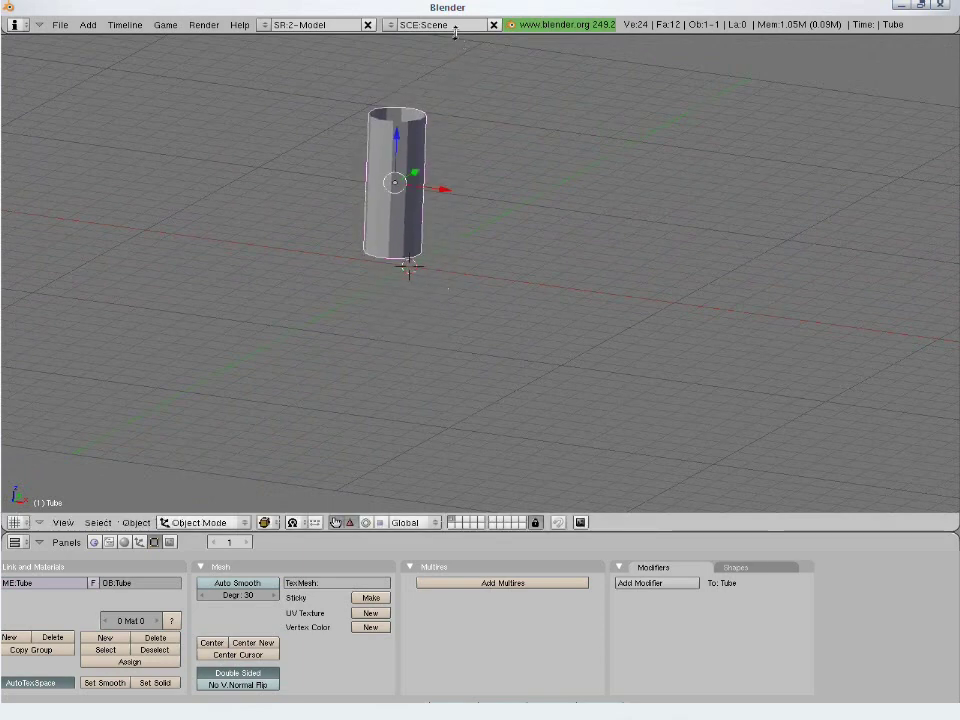
Split the 3D view vertically into two areas and switch the second one to the UV/Image Editor.
right_click(456, 30)
left_click(430, 36)
left_click(454, 32)
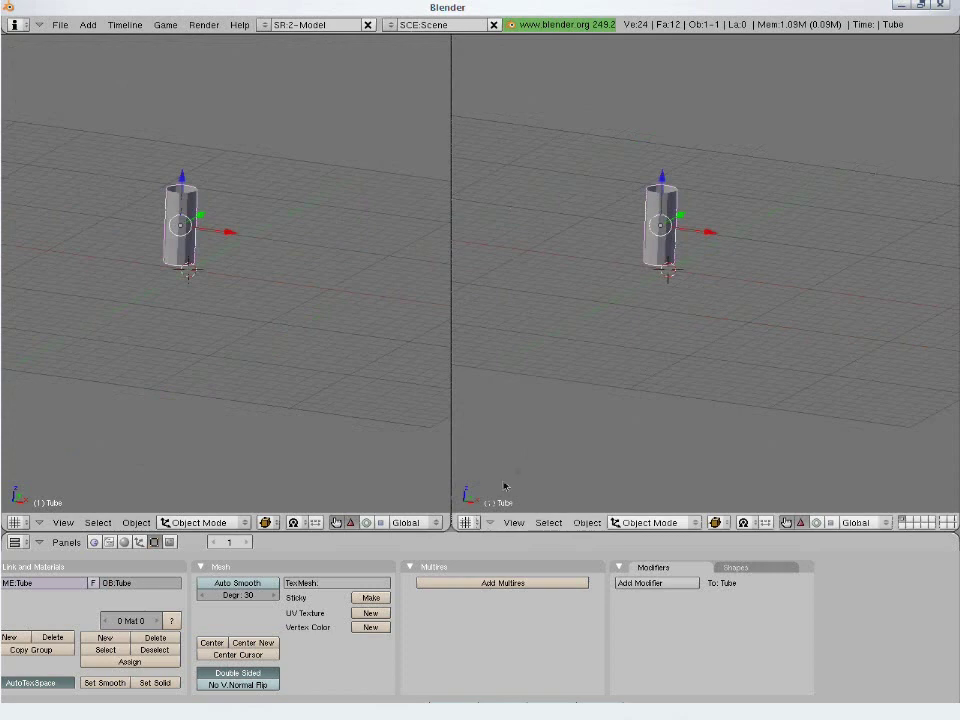
left_click(467, 522)
left_click(480, 449)
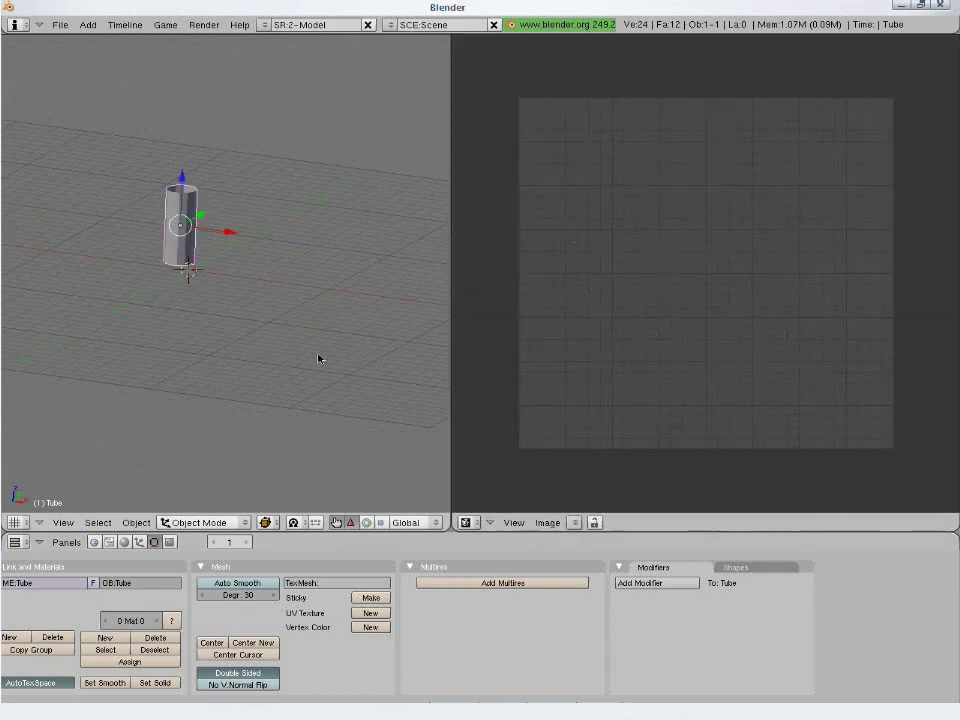
In Edit Mode, mark one vertical edge along the tube's full height as a seam, leaving nothing selected.
key("KP_1")
scroll(321, 357, "up", 4)
middle_click_drag(207, 314, 302, 386, "shift")
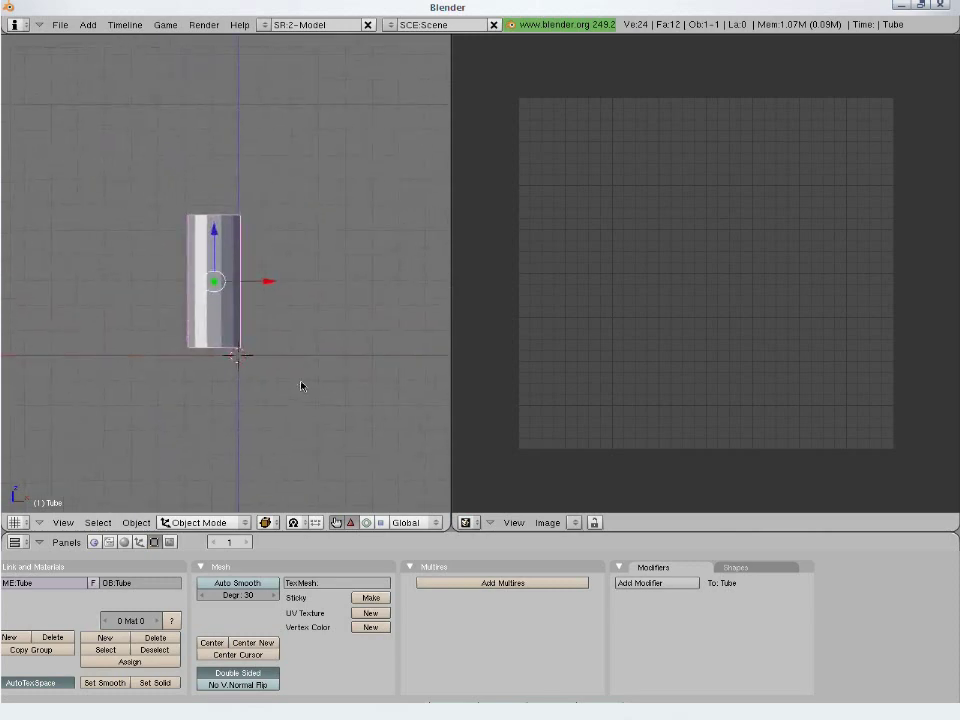
scroll(251, 351, "up", 3)
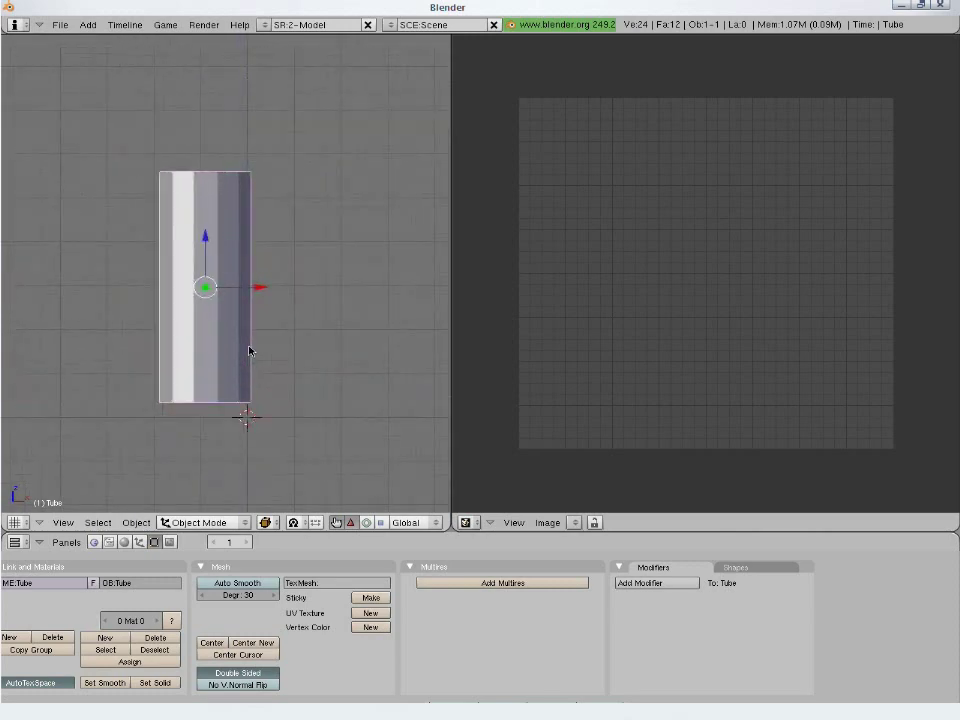
mouse_move(249, 350)
middle_mouse_down()
mouse_move(285, 339)
mouse_move(246, 328)
middle_mouse_up()
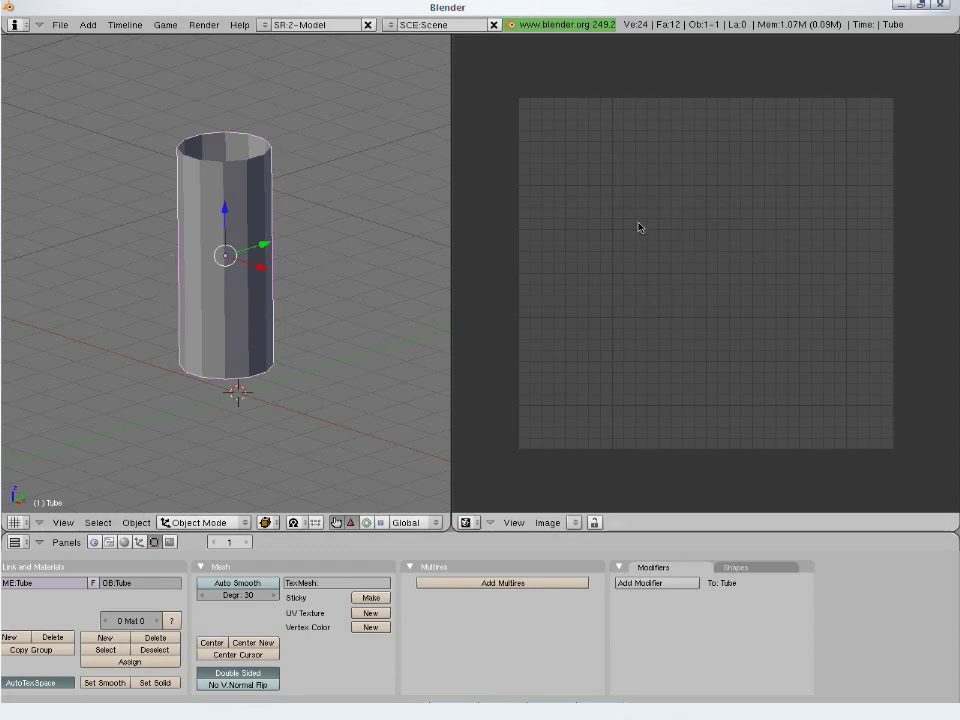
key("Tab")
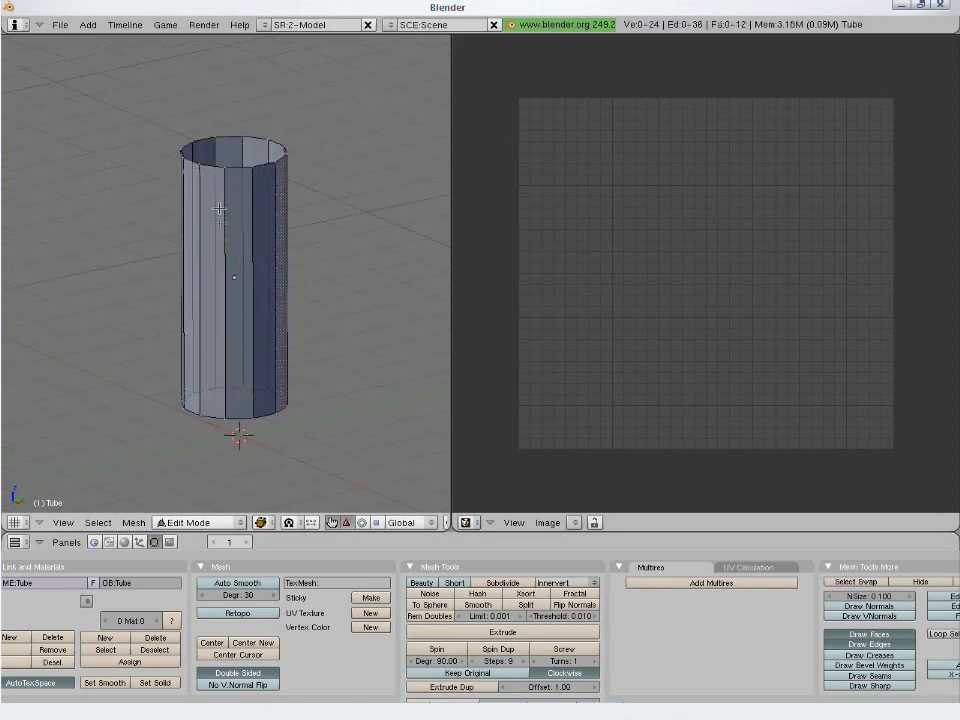
right_click(225, 167)
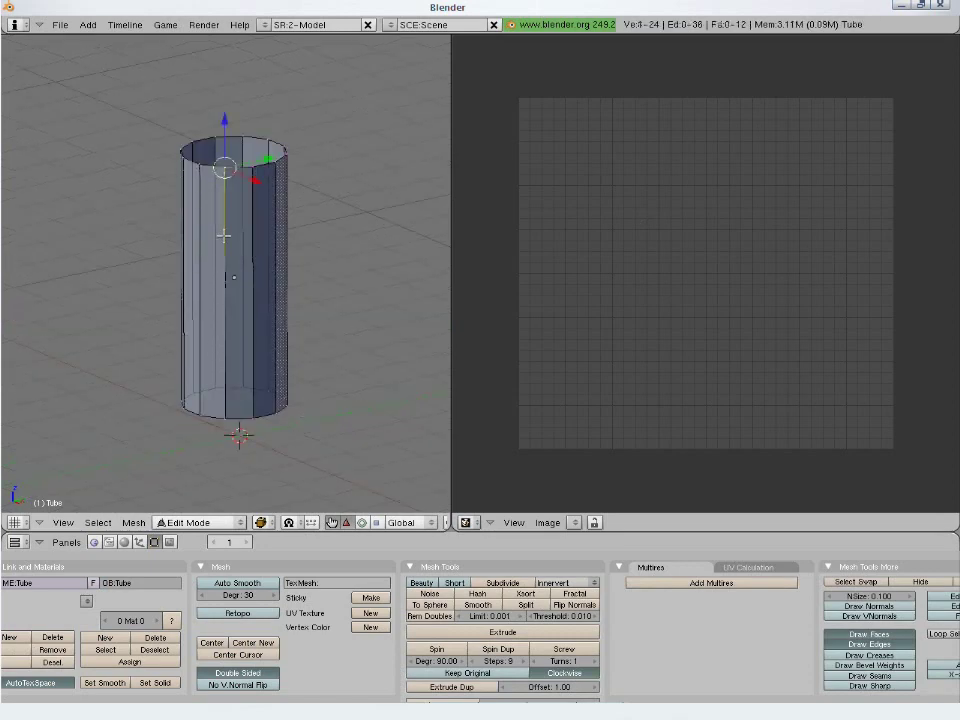
right_click(228, 419, "shift")
middle_click_drag(228, 420, 313, 291)
key("ctrl+e")
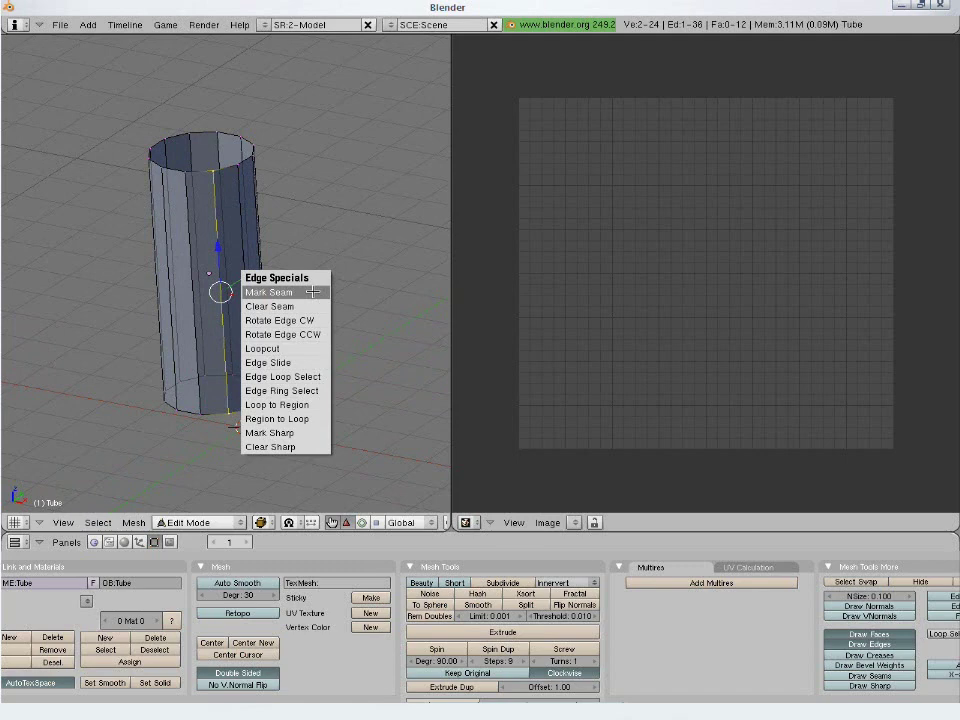
left_click(313, 291)
key("a")
middle_click_drag(223, 386, 231, 358)
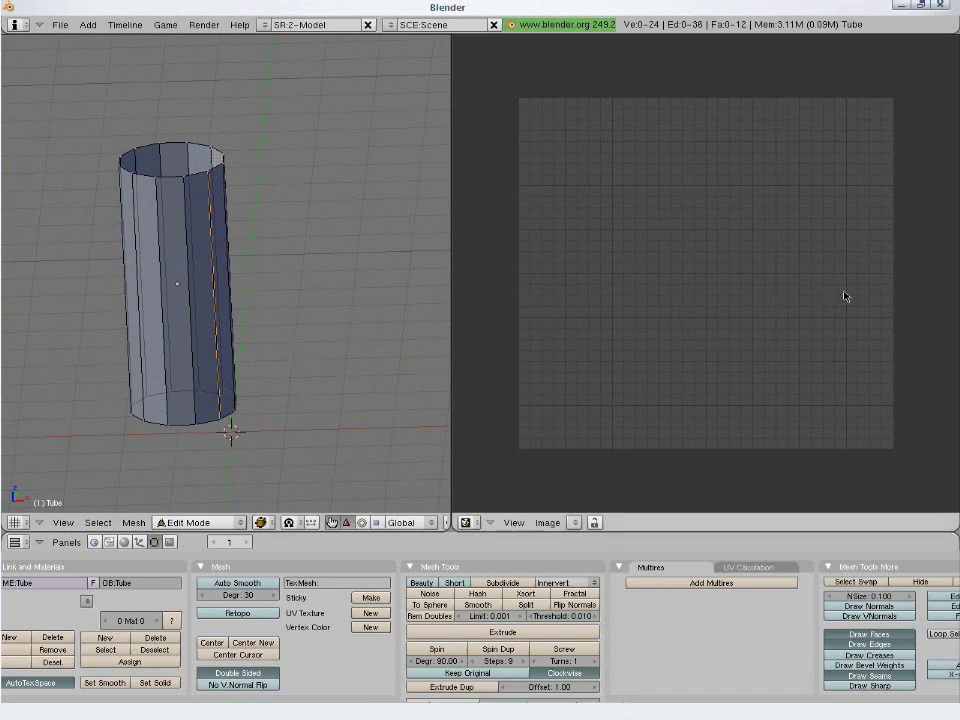
Select the whole tube mesh and unwrap it into a UV layout.
key("a")
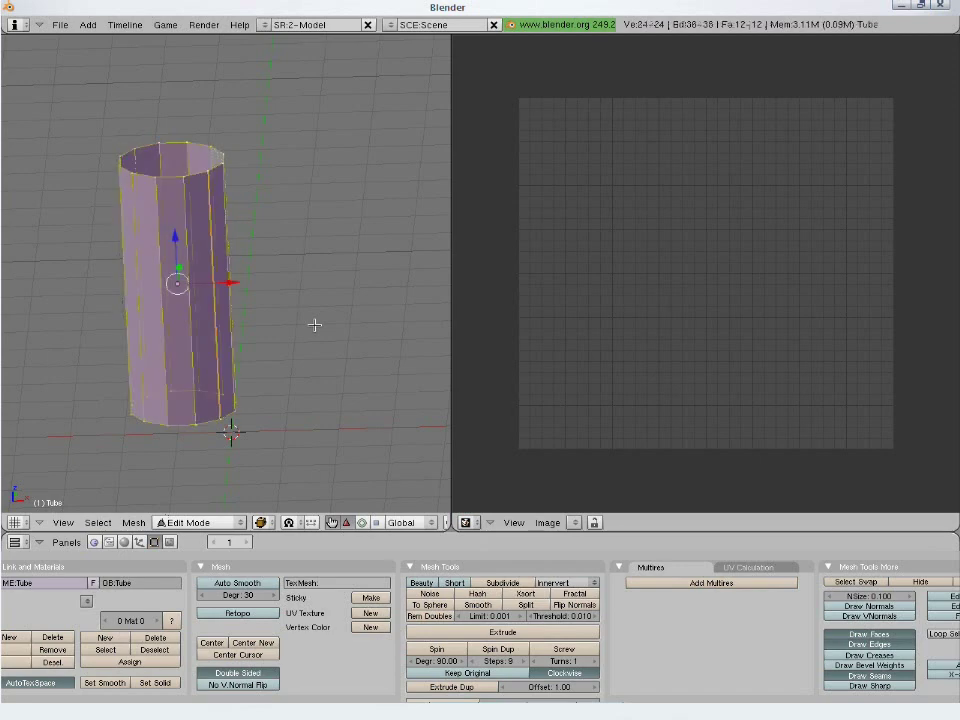
key("u")
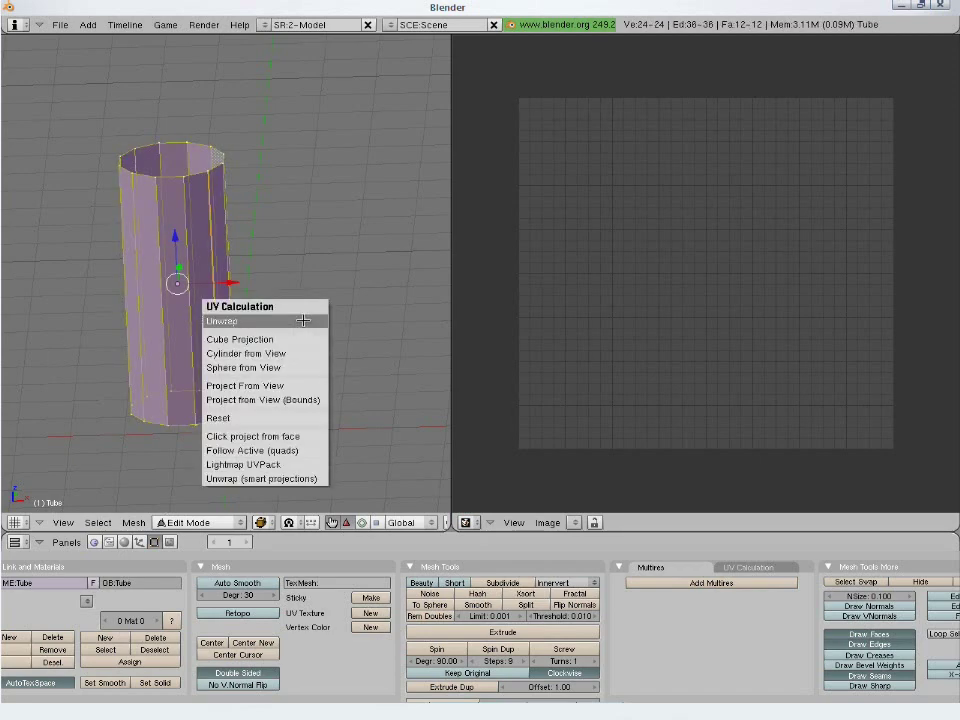
left_click(302, 320)
middle_click_drag(350, 326, 265, 399)
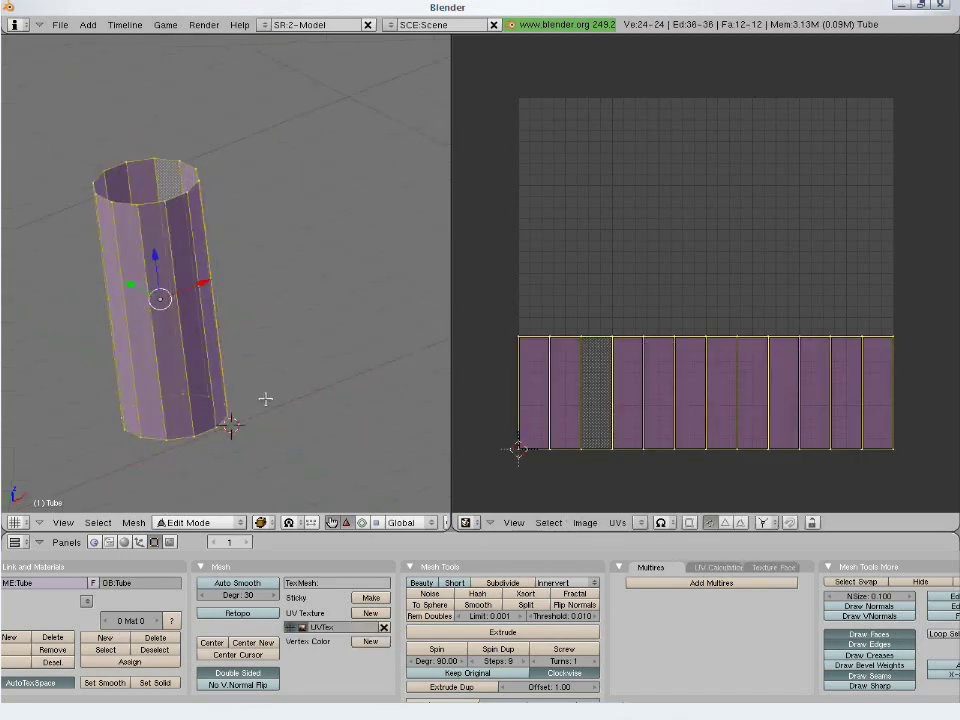
Stretch the UV layout along Y, move it up along Y, and scale it down to fit inside the image square.
key("s")
key("y")
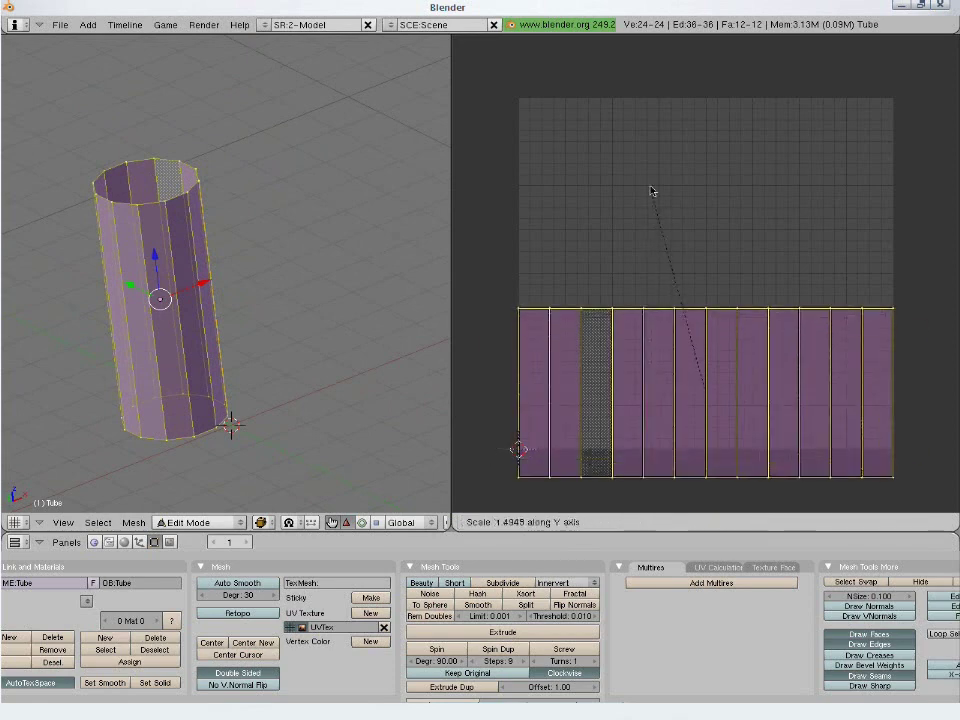
left_click(651, 190)
key("g")
key("y")
left_click(688, 311)
key("s")
left_click(838, 465)
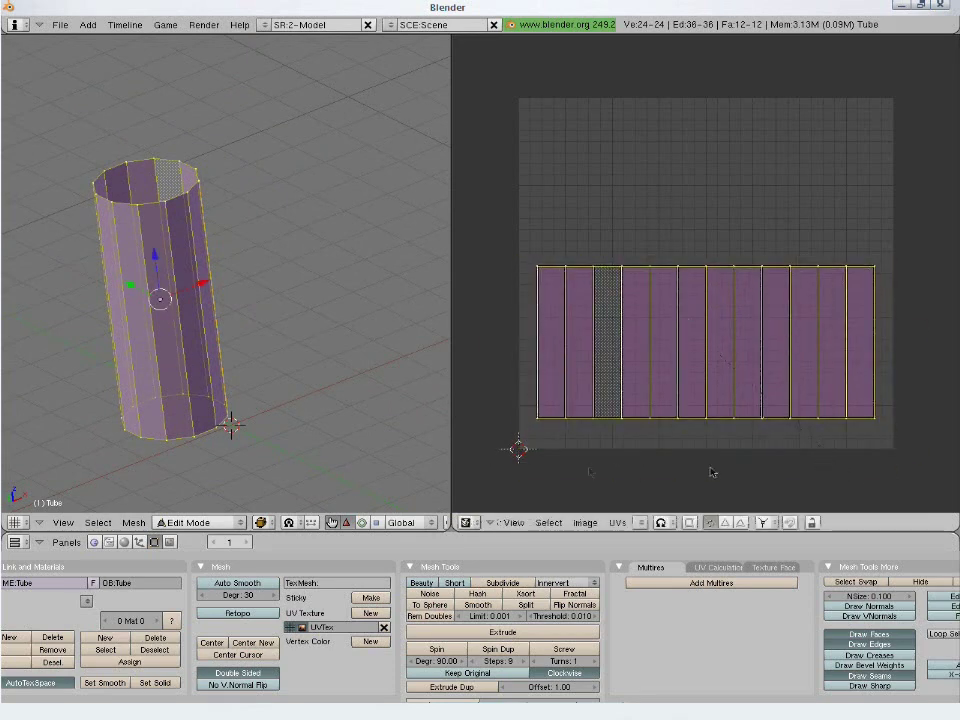
Mark the vertical edge on the opposite side of the tube as a second seam.
middle_click_drag(251, 371, 208, 189)
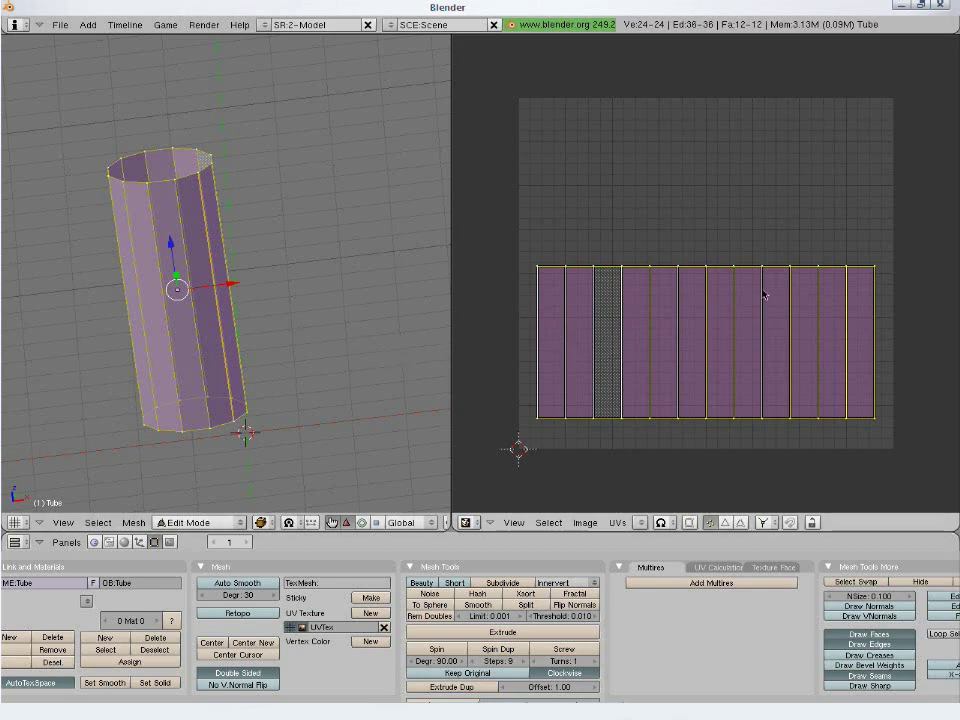
key("a")
middle_click_drag(206, 360, 179, 186)
right_click(190, 177)
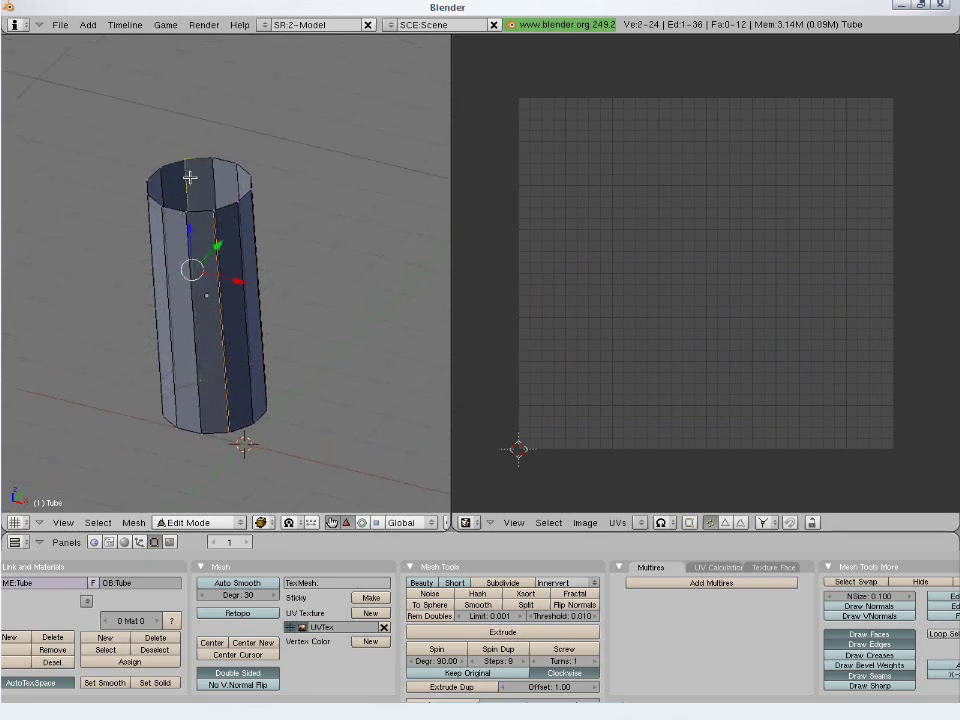
key("ctrl+e")
left_click(195, 382)
Unwrap the whole tube again using both vertical seams.
key("a")
key("u")
left_click(204, 293)
key("u")
left_click(204, 293)
key("a")
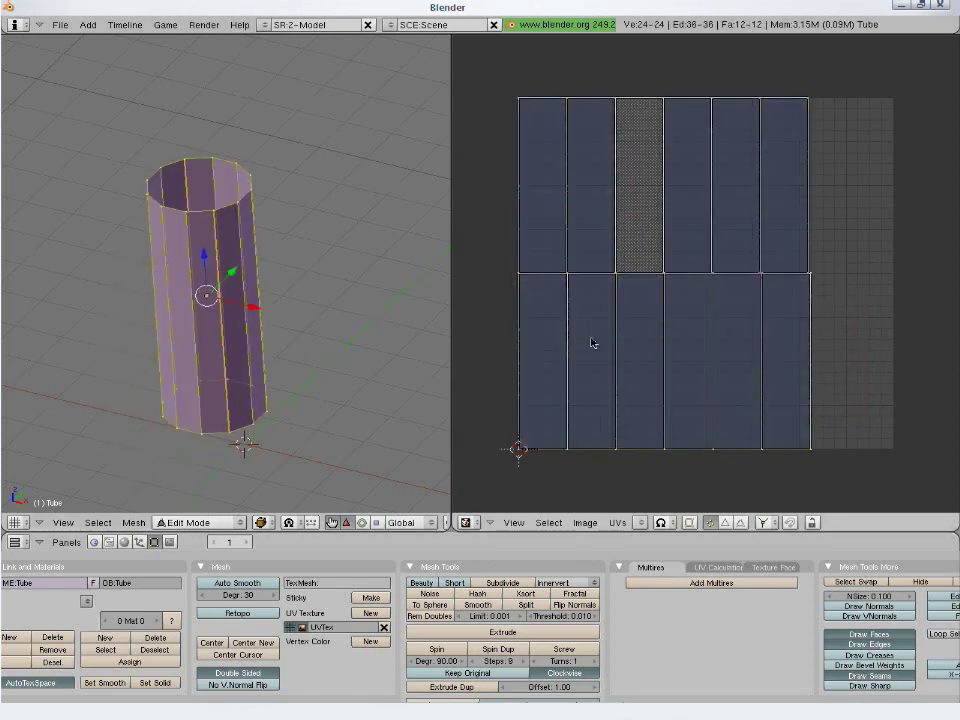
Scale down each of the two UV islands separately so that a gap lies between them.
key("l")
key("s")
left_click(827, 456)
key("a")
key("l")
key("s")
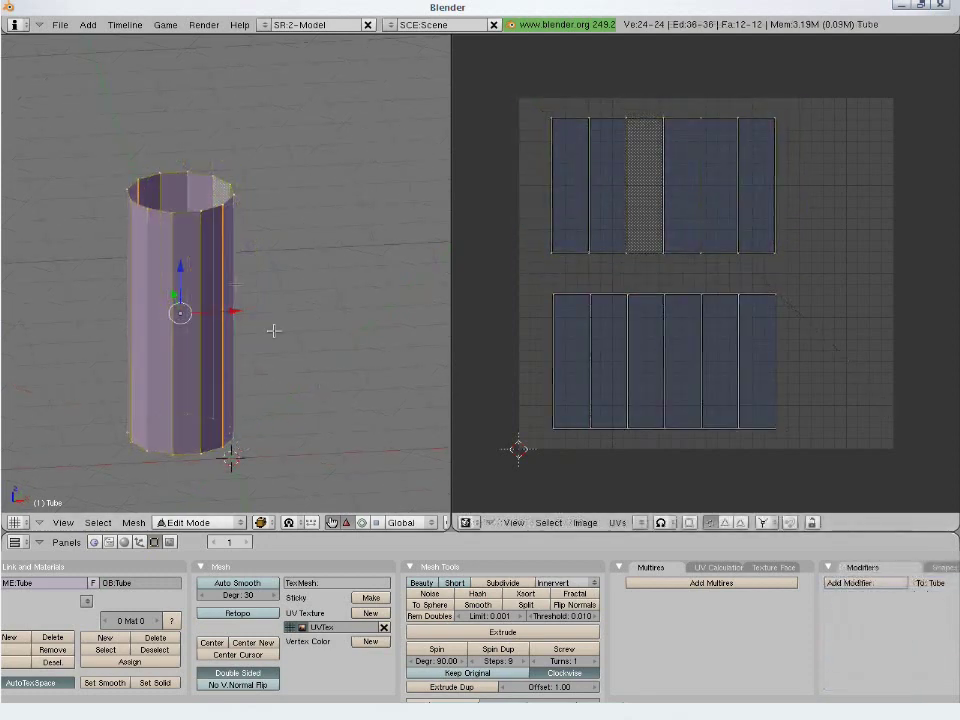
Close the tube's top by extruding its top edge loop, scaling it inward and merging it into one central vertex.
key("a")
right_click(190, 210, "alt")
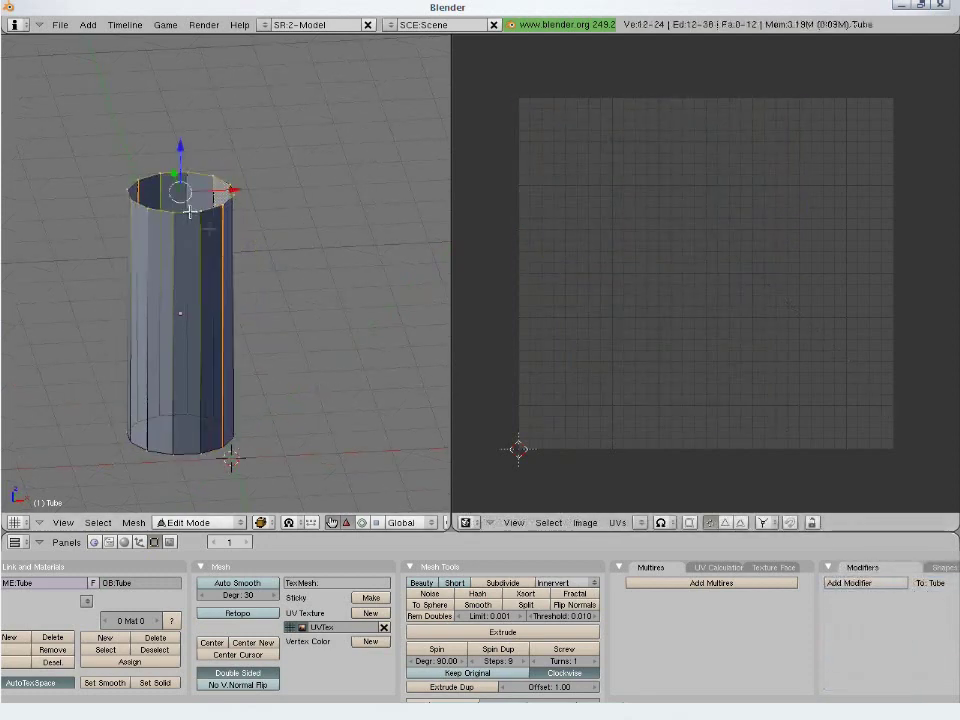
key("e")
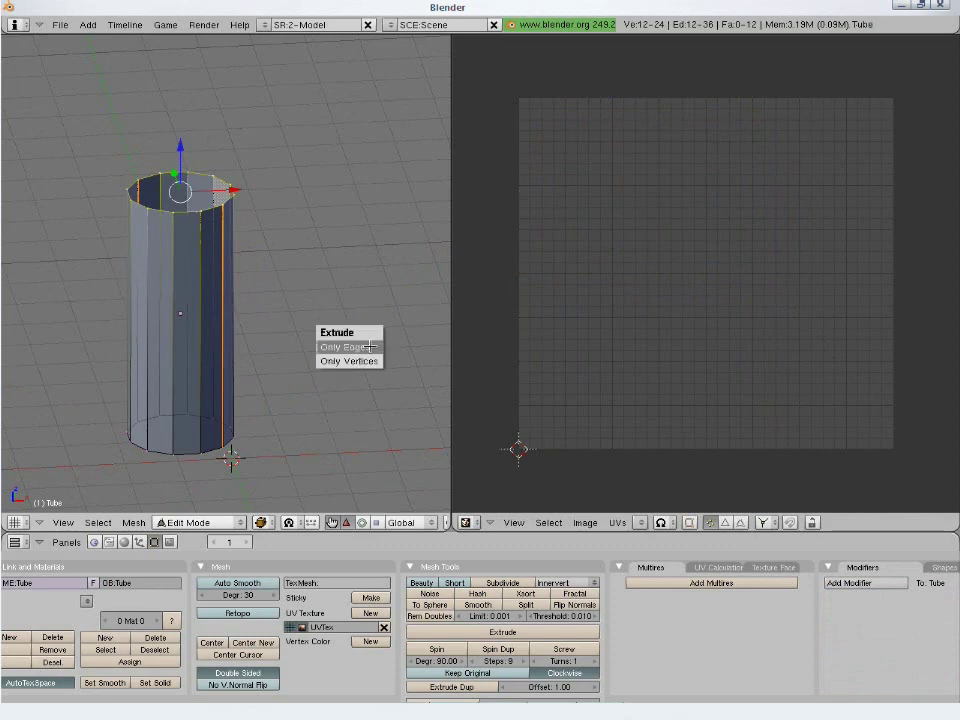
left_click(370, 346)
key("s")
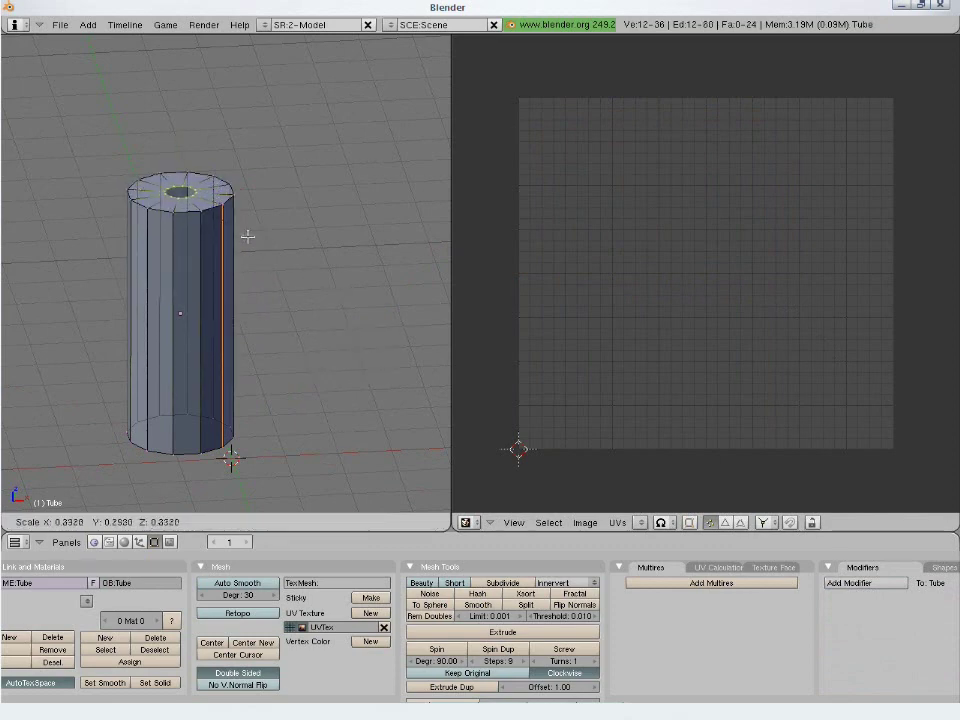
left_click(241, 233)
key("alt+m")
left_click(240, 233)
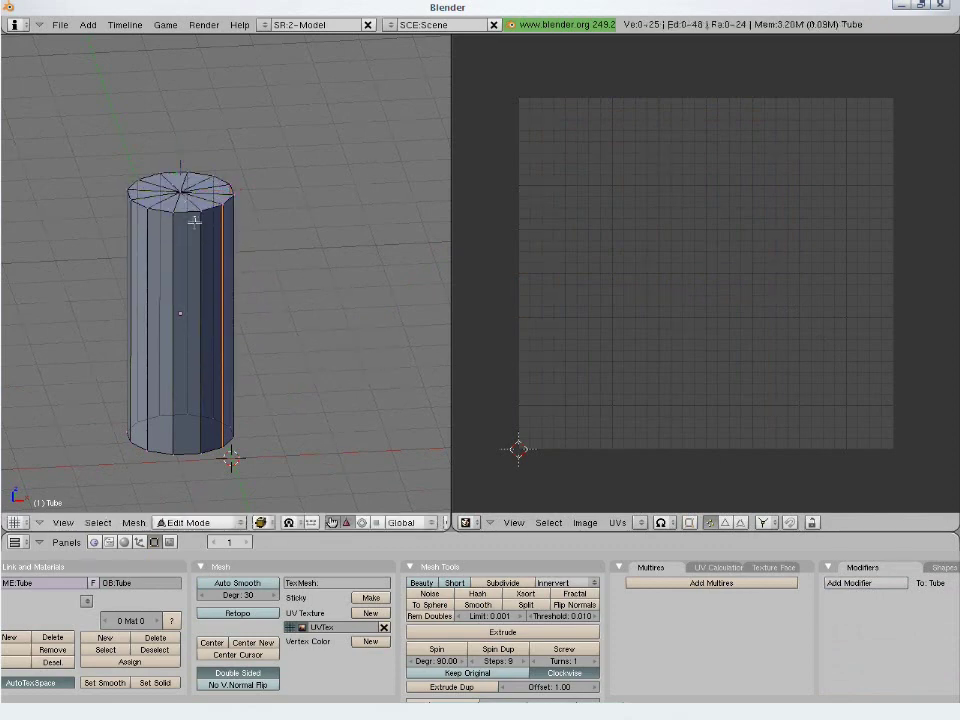
Select the entire capped tube and unwrap it.
key("a")
key("u")
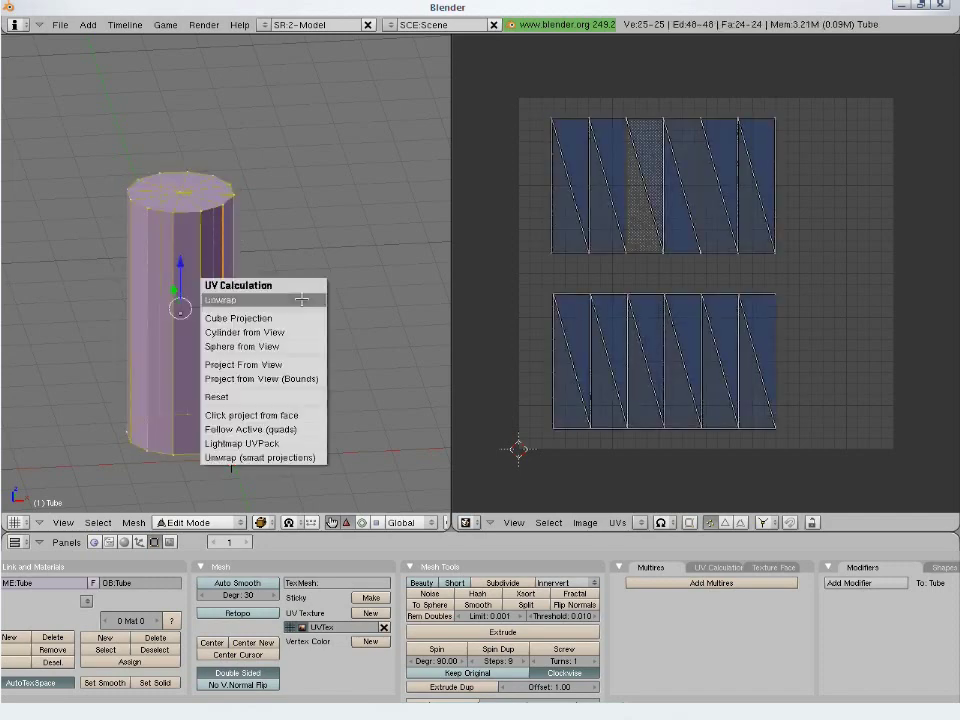
left_click(302, 300)
middle_click_drag(250, 385, 195, 392)
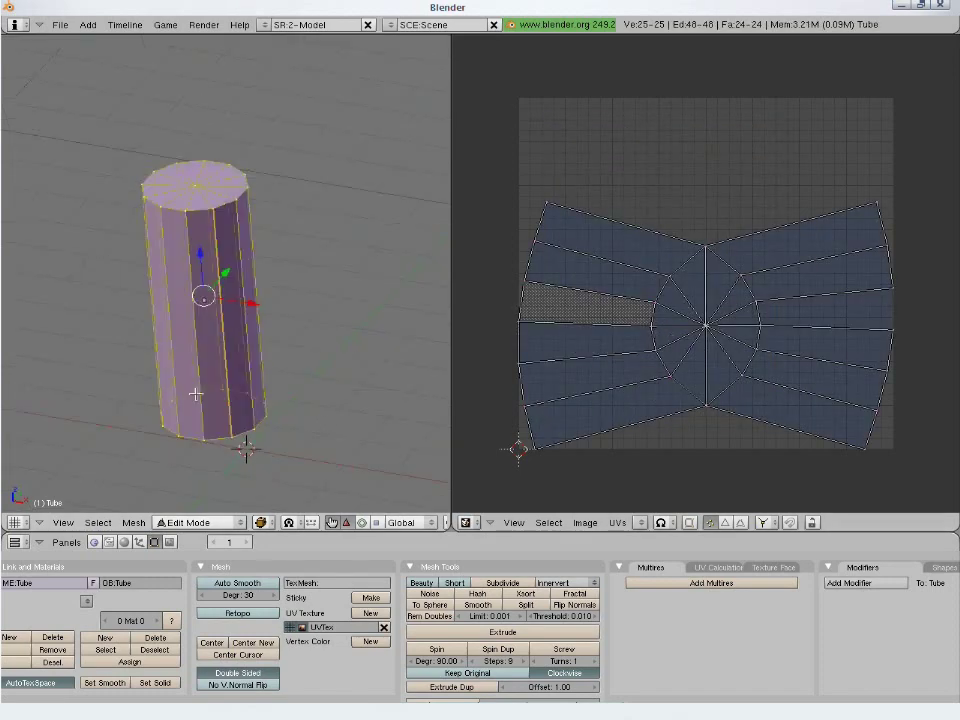
Select the edge loop around the top cap's rim and mark it as a seam.
key("a")
key("a")
key("a")
right_click(153, 158, "alt")
key("ctrl+e")
left_click(253, 258)
Unwrap the whole mesh with the cap seam included, and deselect everything.
key("a")
key("a")
key("u")
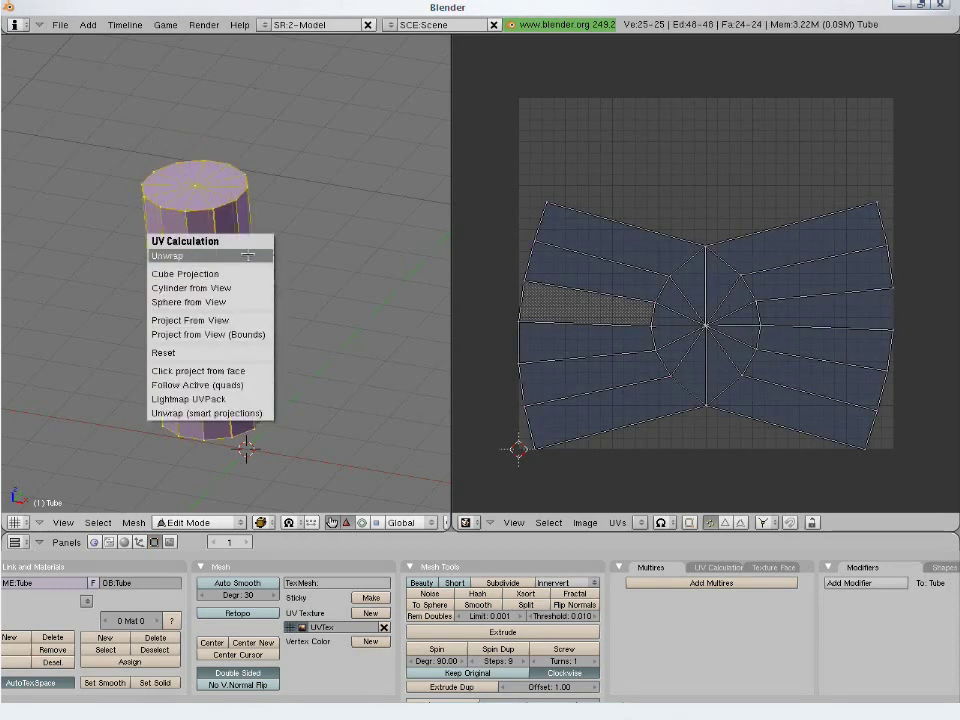
left_click(250, 256)
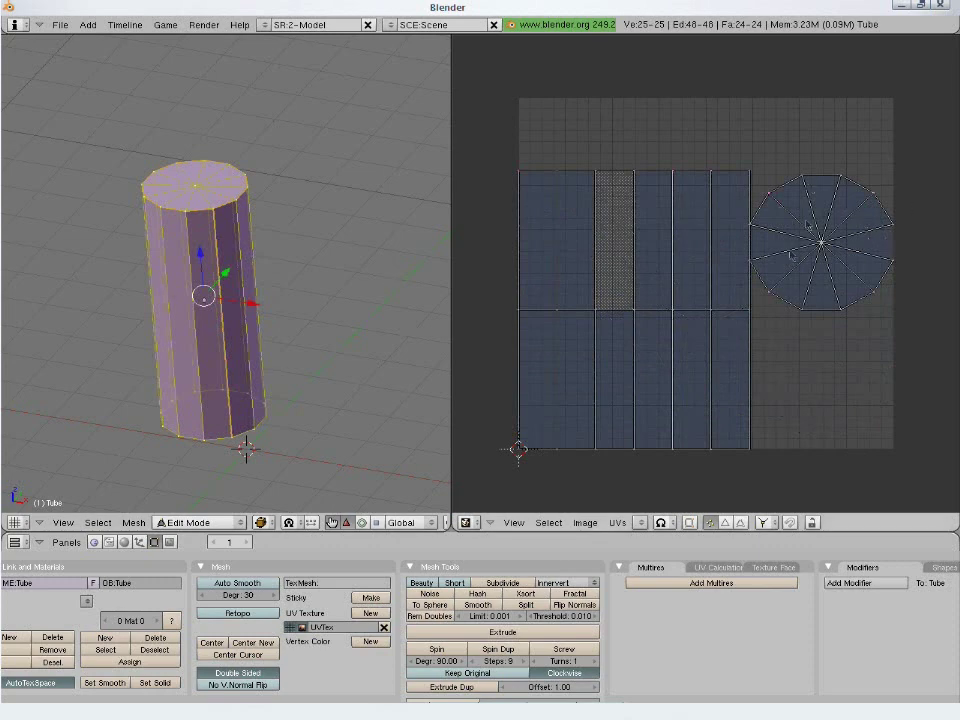
key("a")
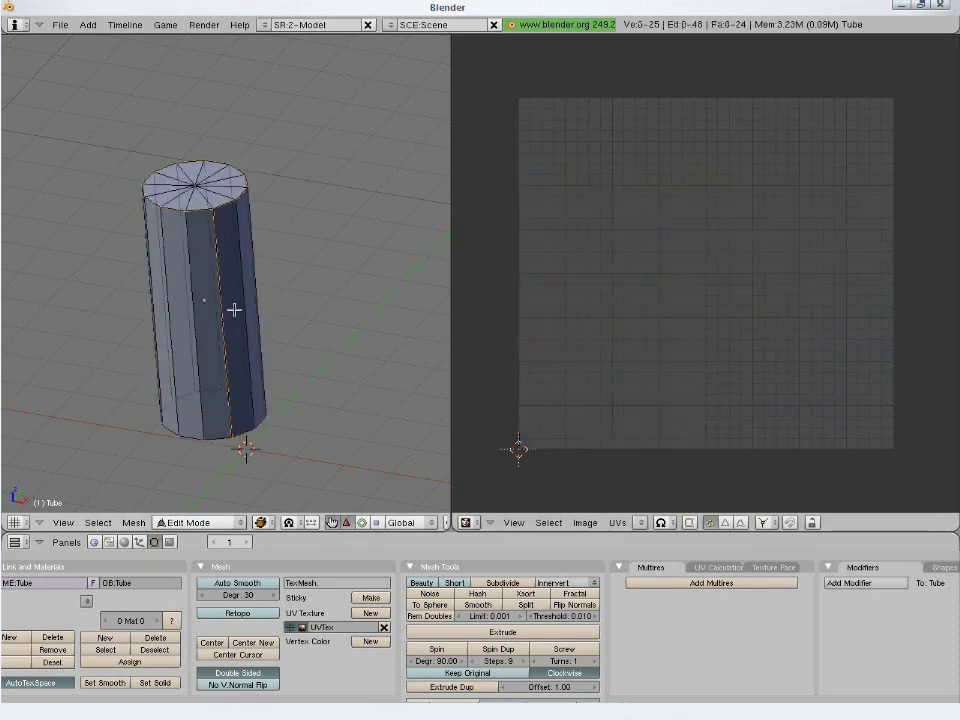
Select the vertical seam edge on the front of the tube's side and clear its seam.
right_click(223, 306, "alt")
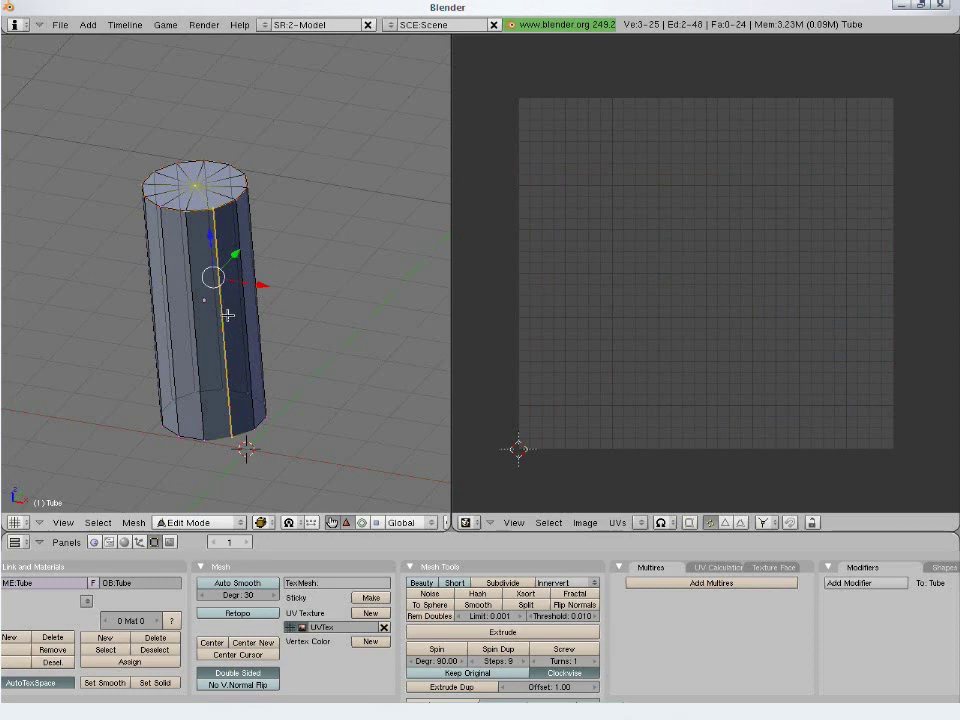
key("e")
key("ctrl+e")
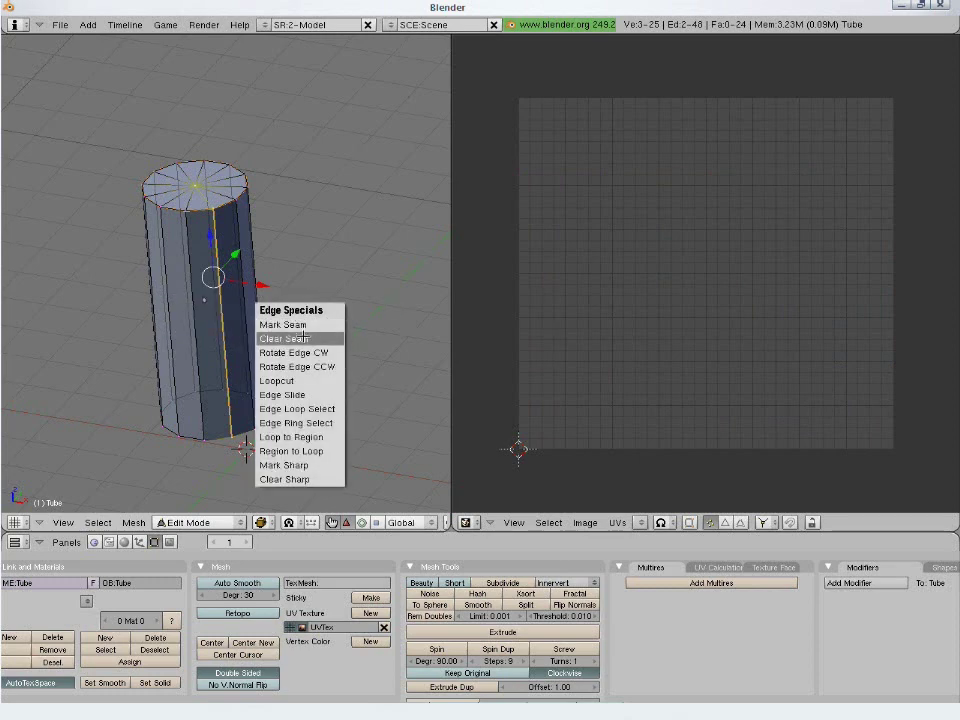
left_click(303, 338)
Select the entire capped tube and unwrap it again using the remaining seams.
key("a")
key("a")
key("u")
left_click(303, 338)
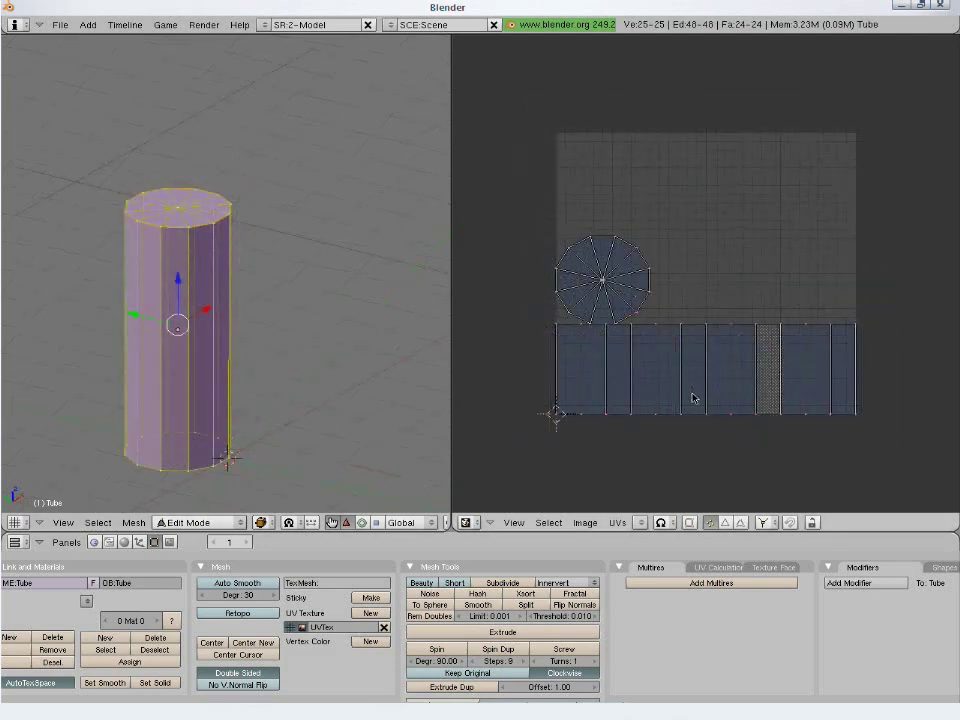
Box-select the cap island together with the side strip's upper vertices in the UV layout and move them upward.
middle_click_drag(693, 398, 679, 393)
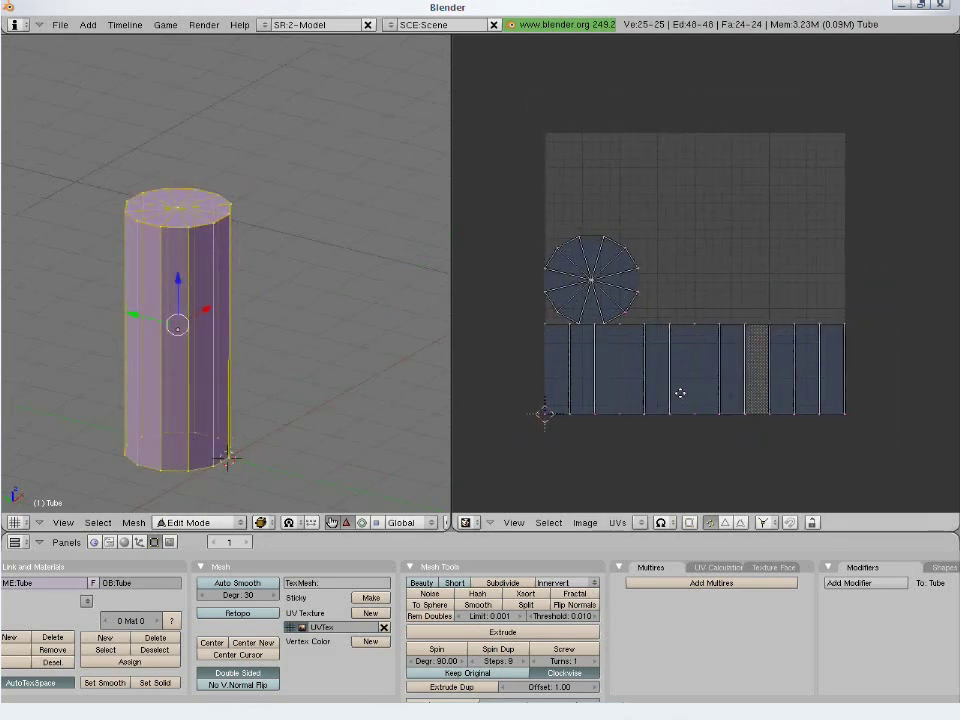
key("a")
key("a")
key("a")
key("a")
key("a")
key("a")
key("b")
left_click_drag(903, 208, 592, 358)
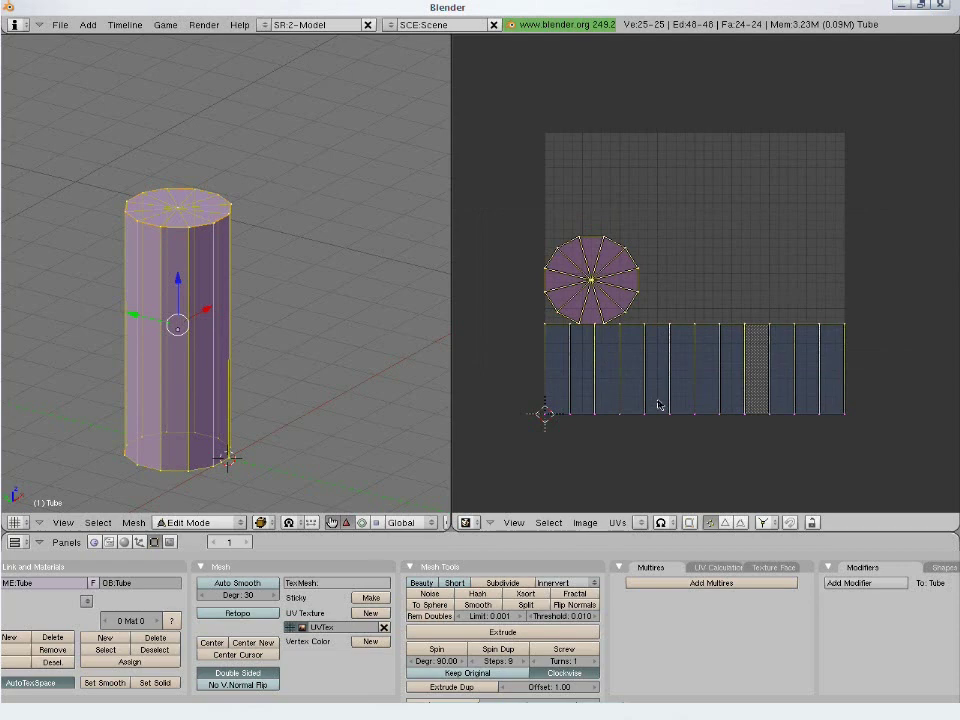
key("g")
left_click(664, 335)
Try moving, scaling and rotating the entire UV layout, leaving nothing selected.
key("a")
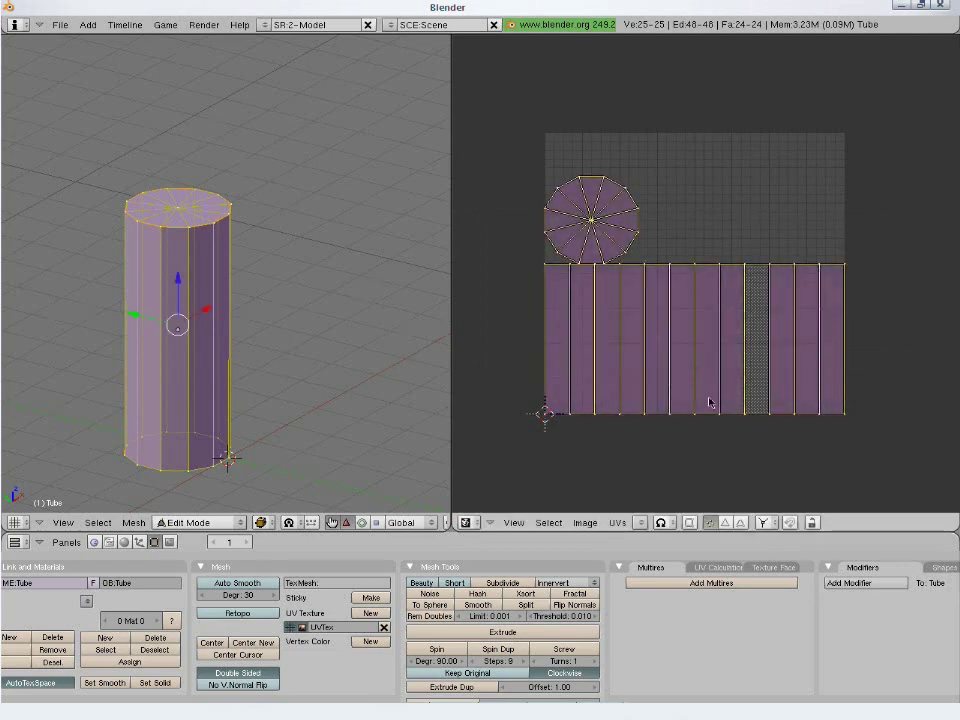
key("g")
key("Escape")
key("s")
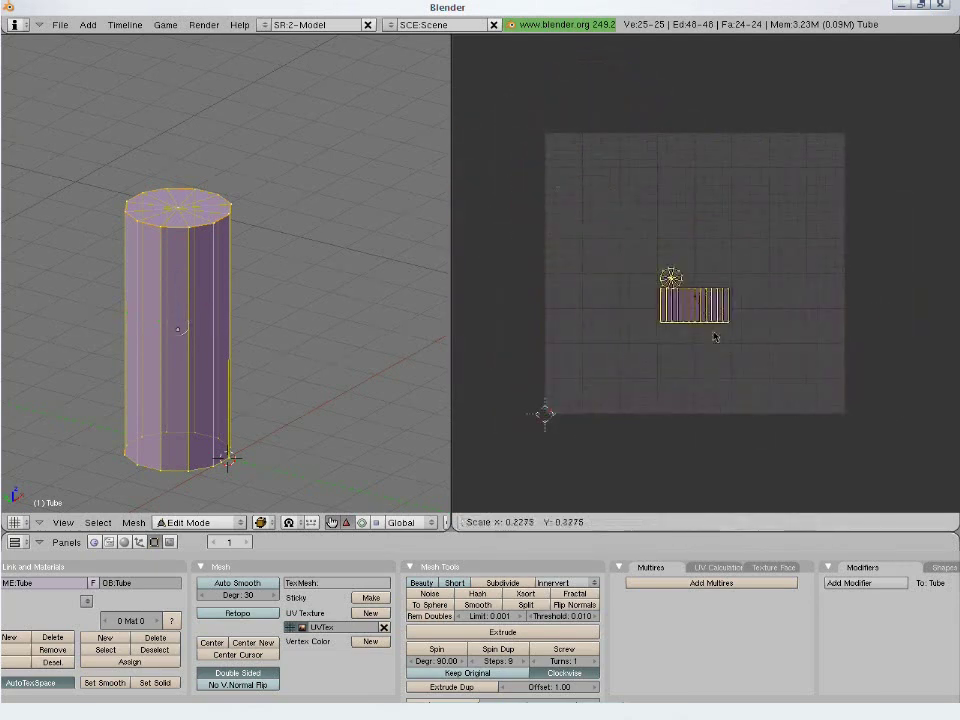
key("r")
key("Escape")
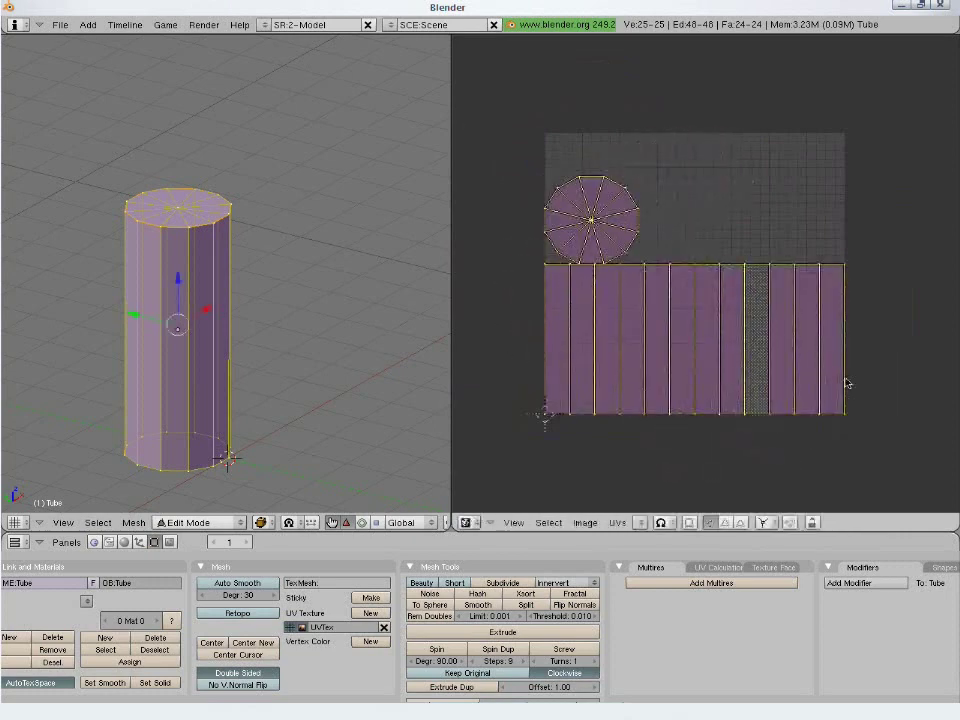
key("a")
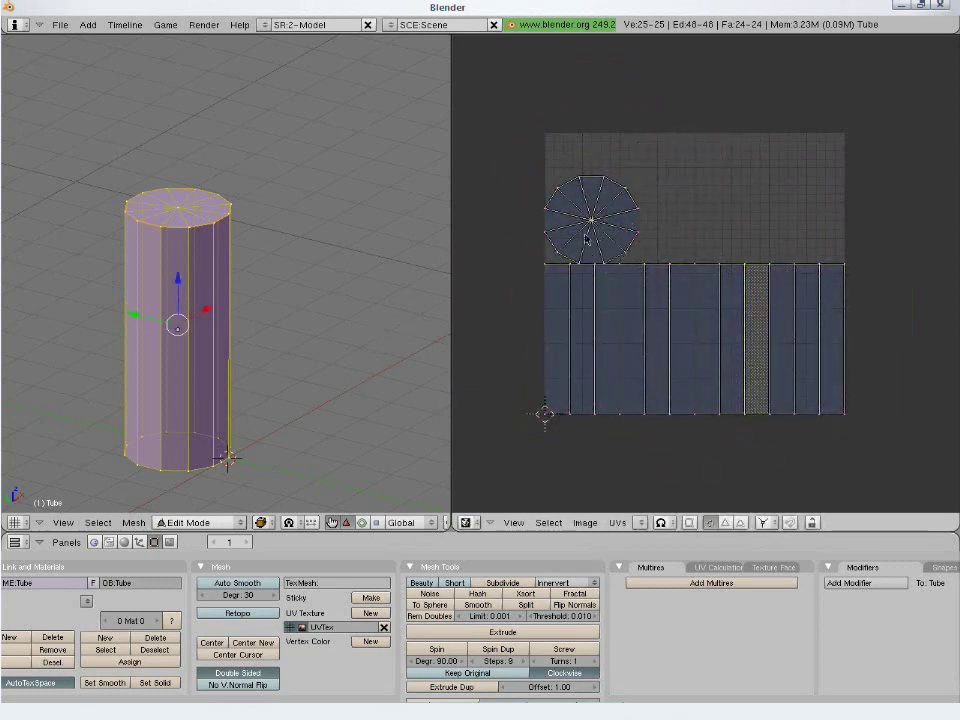
Select the linked side strip island and move it down, away from the cap island, and deselect it.
key("l")
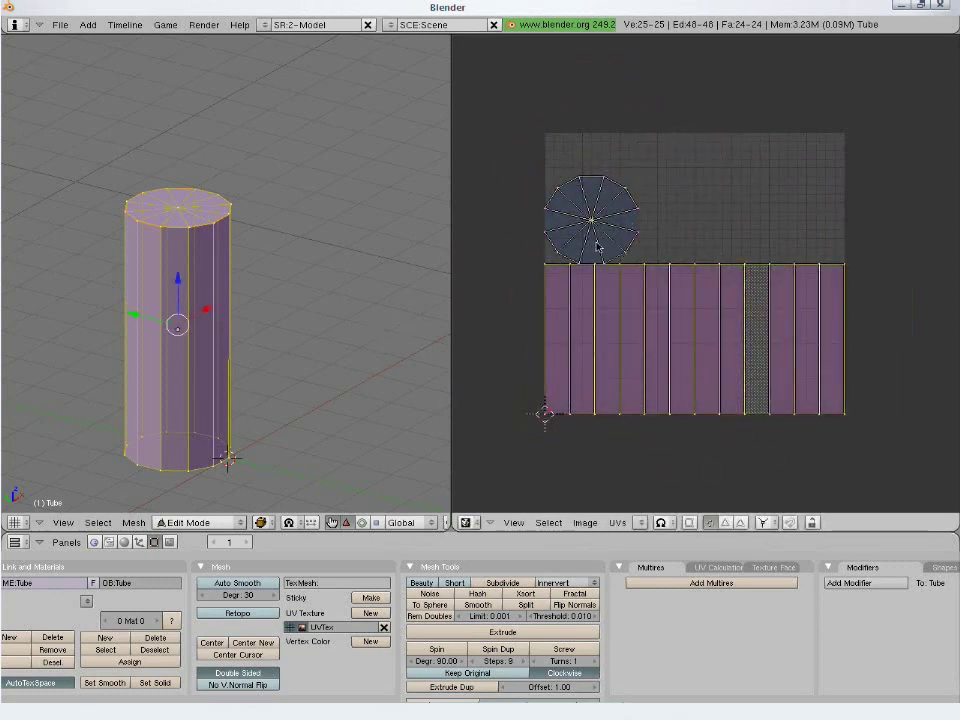
key("g")
left_click(592, 376)
key("a")
Select the linked circular cap island, move it slightly up and to the right, and deselect it.
key("l")
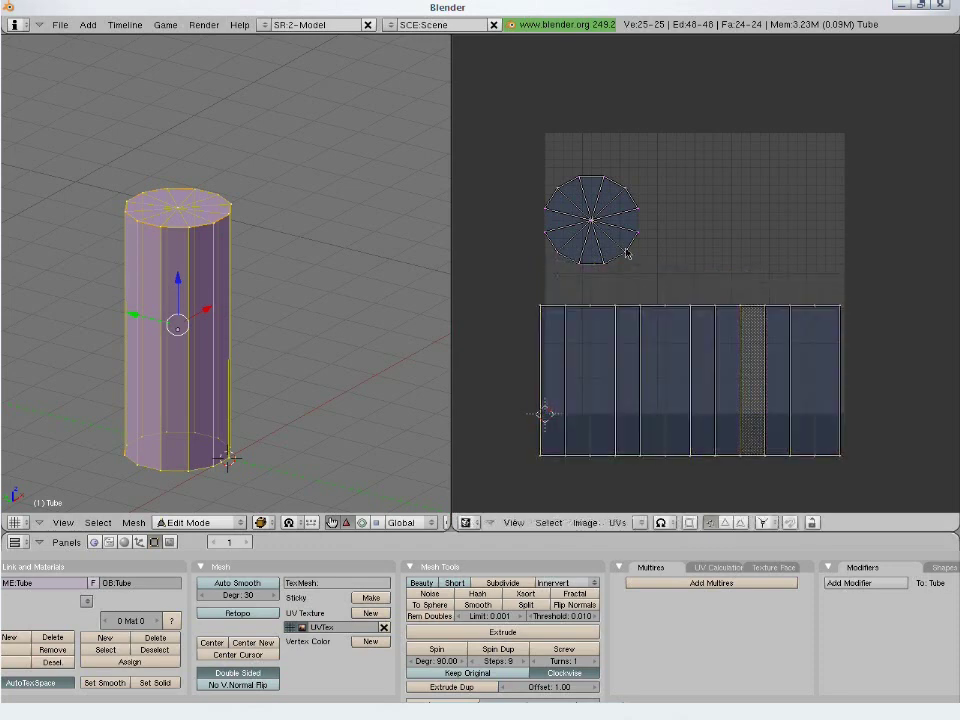
key("g")
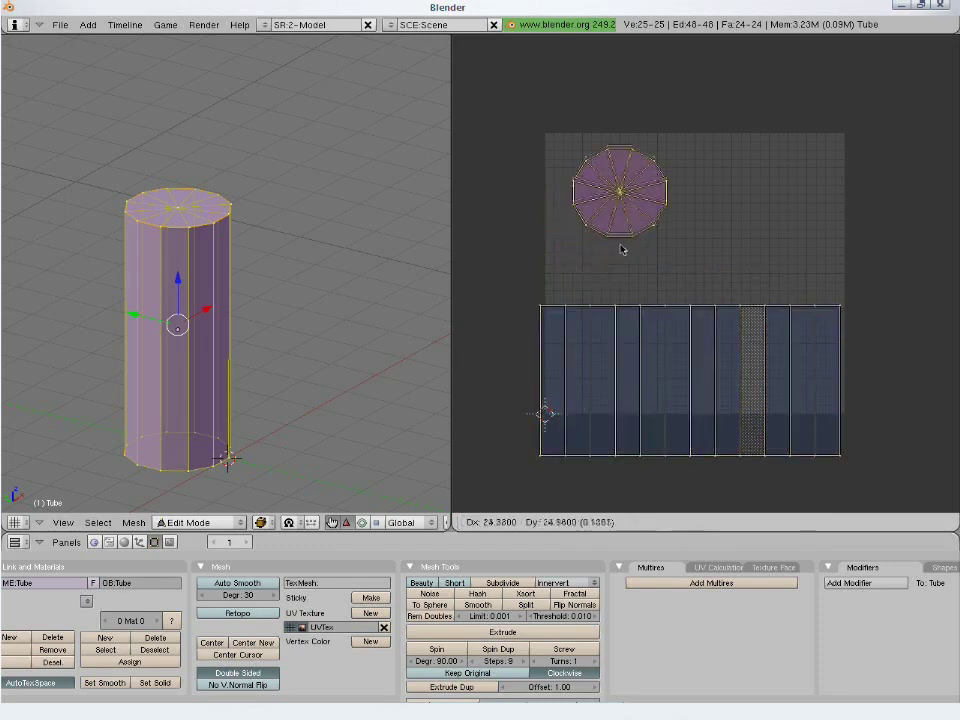
left_click(624, 250)
key("a")
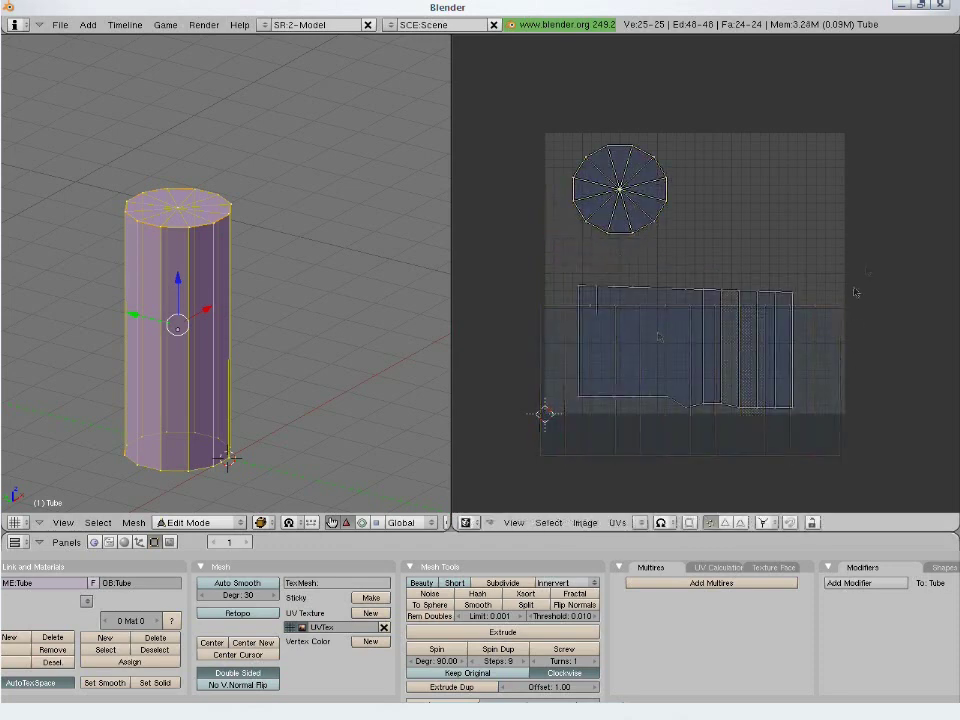
Align the vertices along the side strip's uneven upper and lower borders into straight horizontal rows.
key("b")
left_click_drag(876, 253, 544, 413)
key("w")
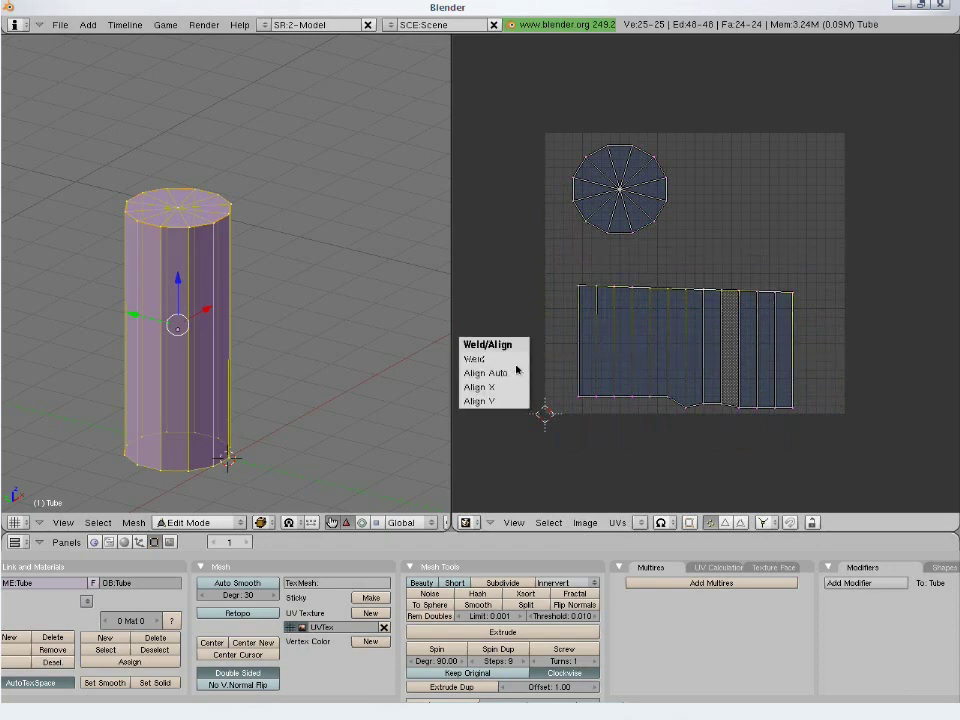
key("b")
left_click_drag(514, 385, 836, 456)
key("w")
left_click(840, 455)
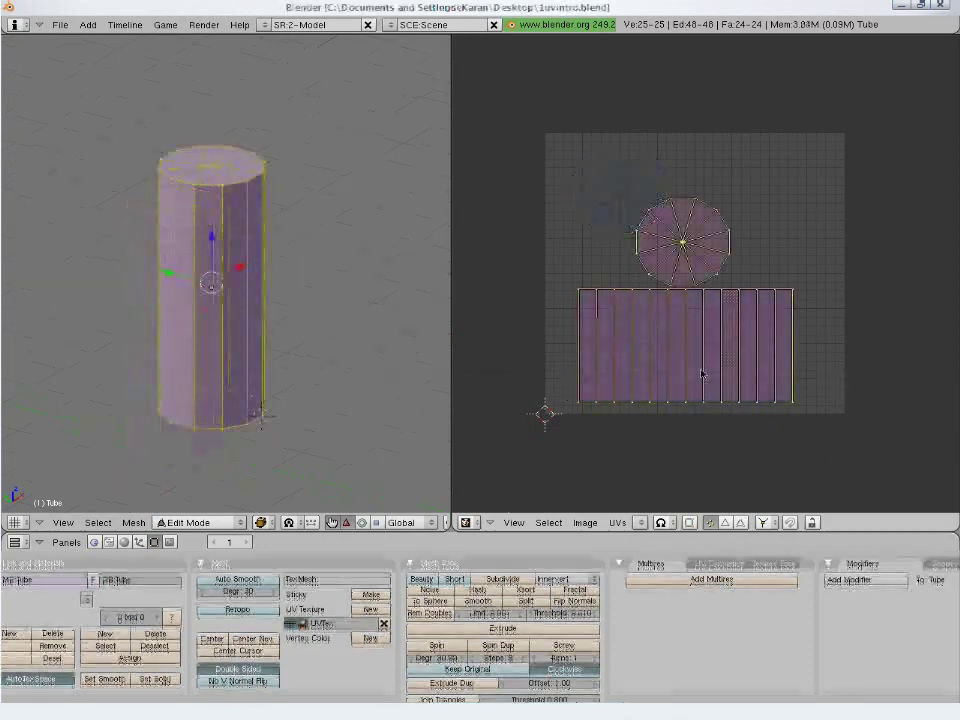
Turn on syncing of UV and mesh selection and select a single vertex on the cap's rim in the 3D view.
left_click(689, 524)
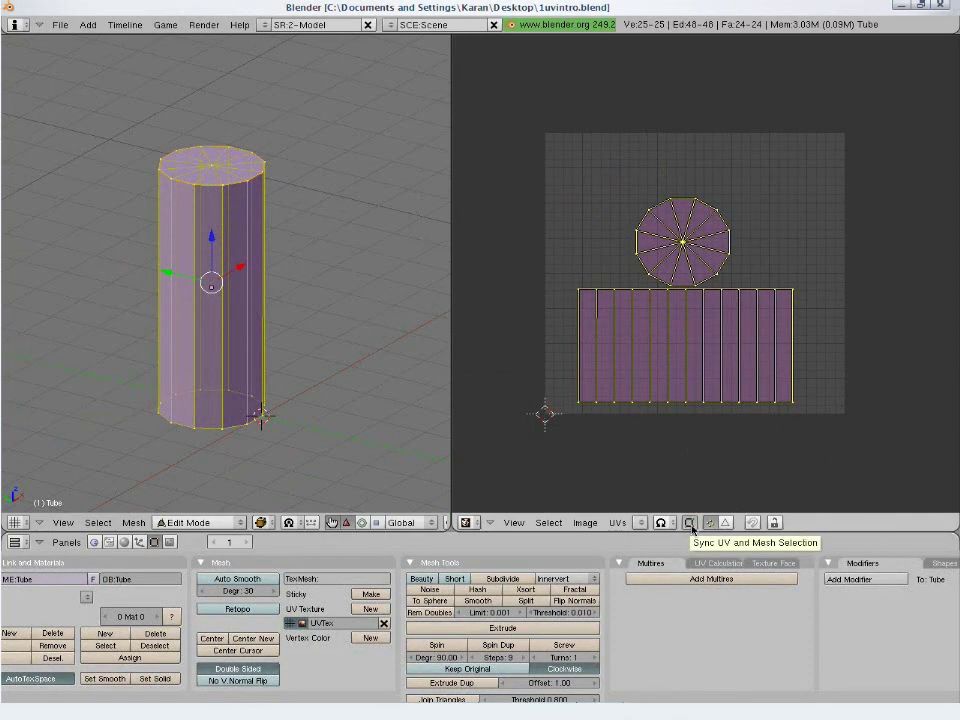
key("a")
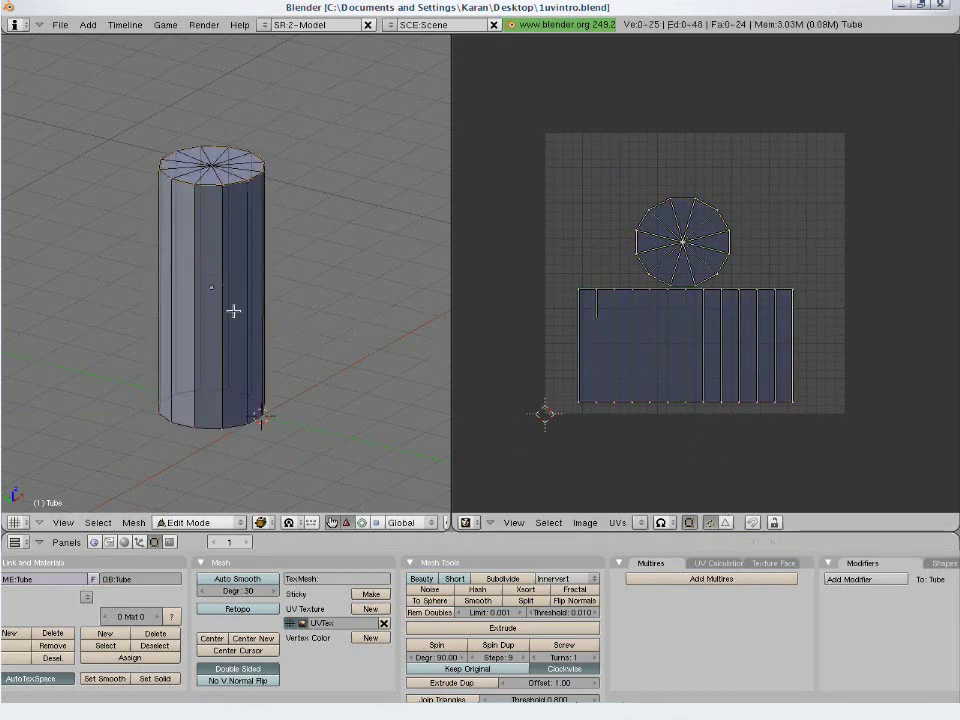
right_click(223, 184)
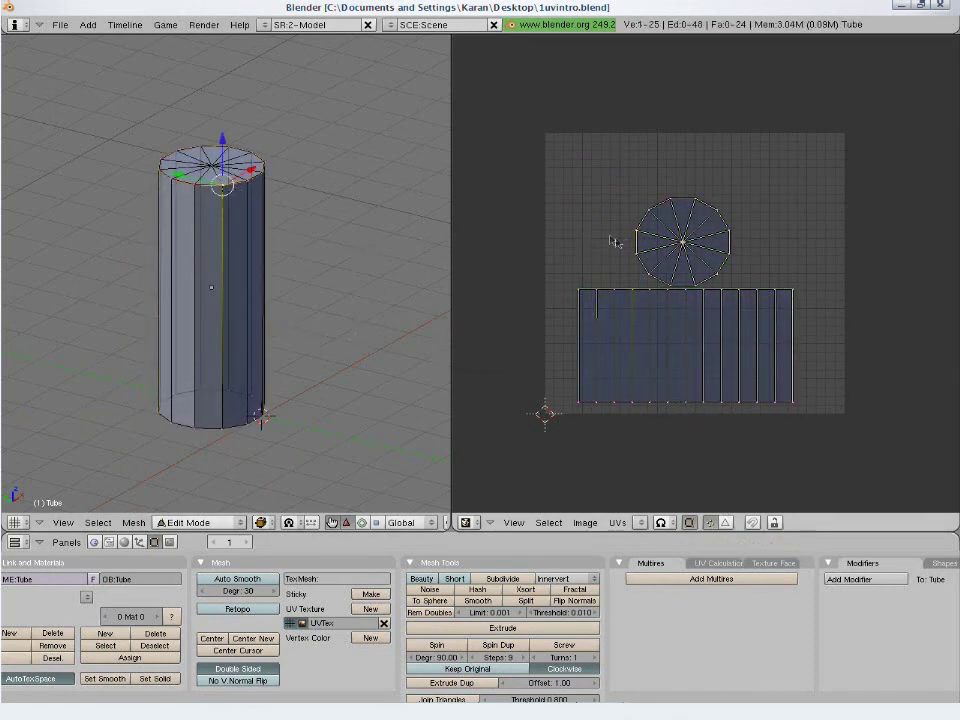
middle_click_drag(377, 304, 215, 198)
Switch the mesh to edge selection and select individual edges on the tube's side and in the UV strip.
middle_click_drag(379, 523, 260, 523)
left_click(399, 522)
right_click(214, 331)
right_click(207, 326)
right_click(681, 351)
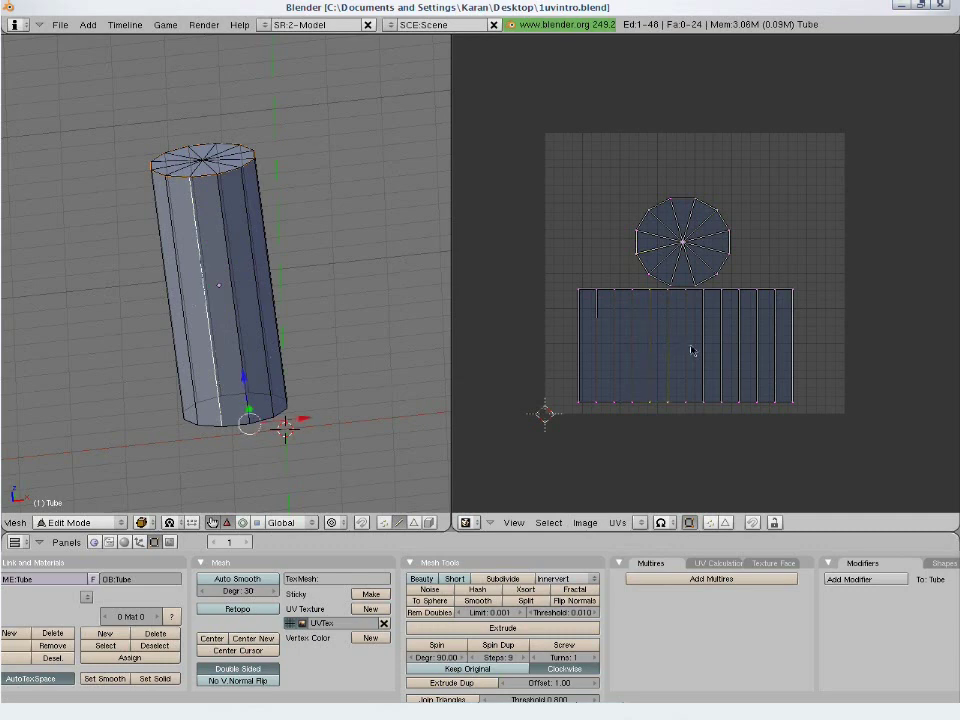
middle_click_drag(236, 360, 120, 353)
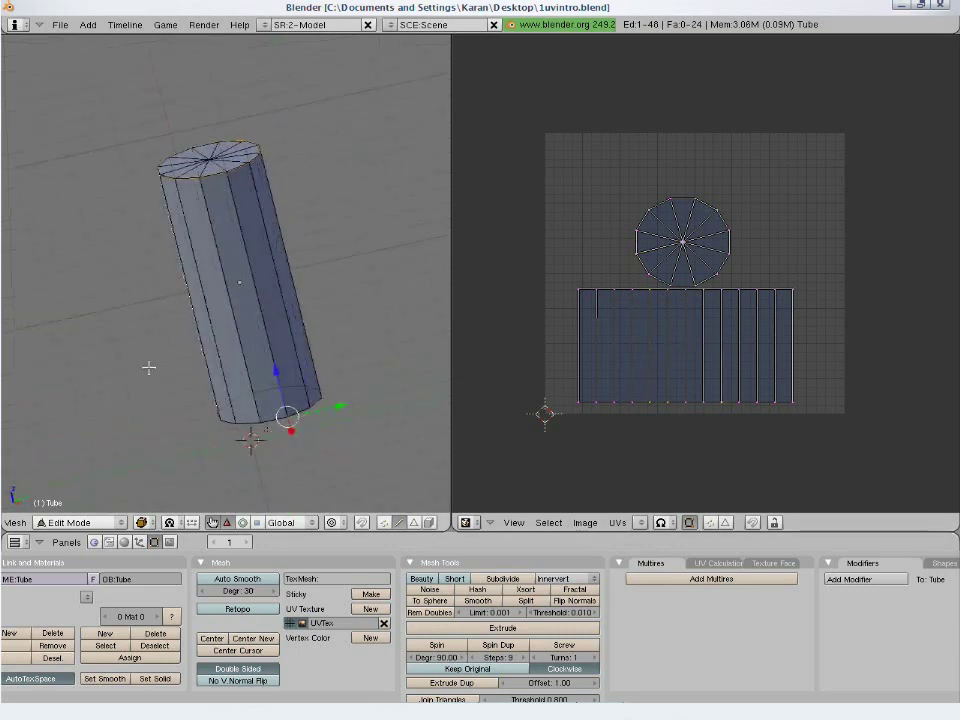
Switch to face selection and select faces on the tube's side in the 3D view, then a cap face in the UV layout.
left_click(413, 522)
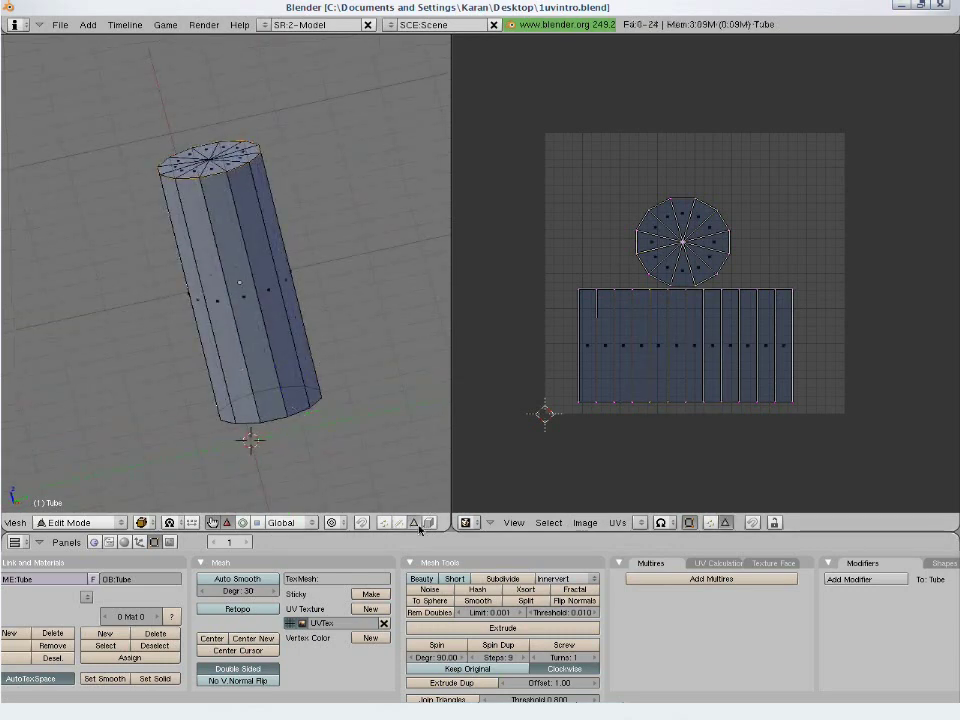
right_click(240, 297)
middle_click_drag(347, 331, 231, 366)
right_click(237, 305)
right_click(680, 275)
middle_click_drag(206, 266, 215, 341)
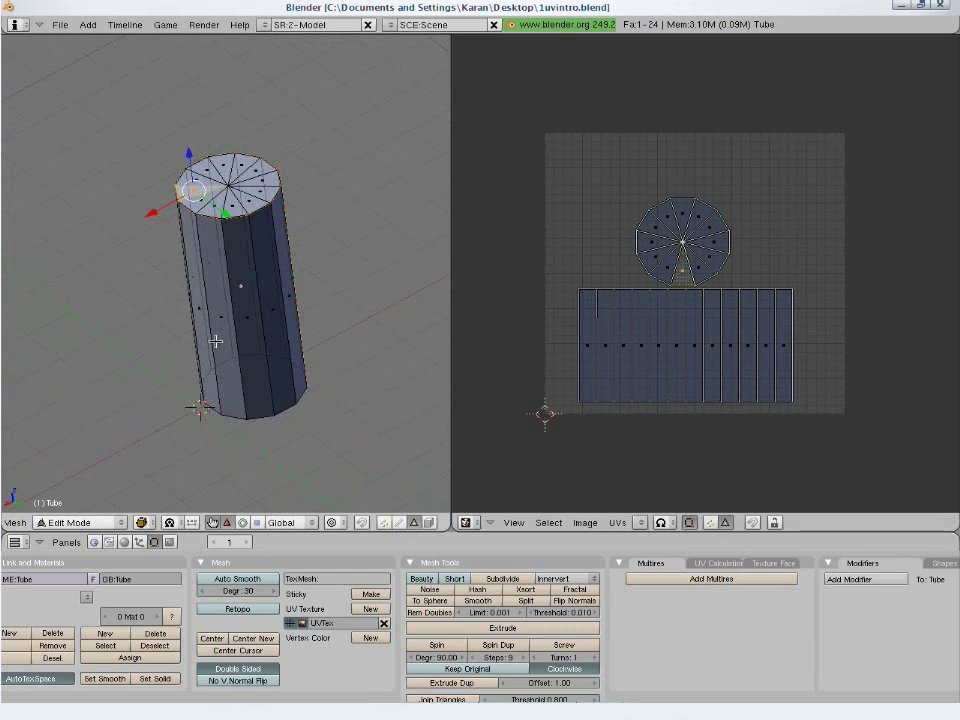
Deselect all faces and turn off syncing of UV and mesh selection.
key("a")
key("a")
key("a")
left_click(689, 522)
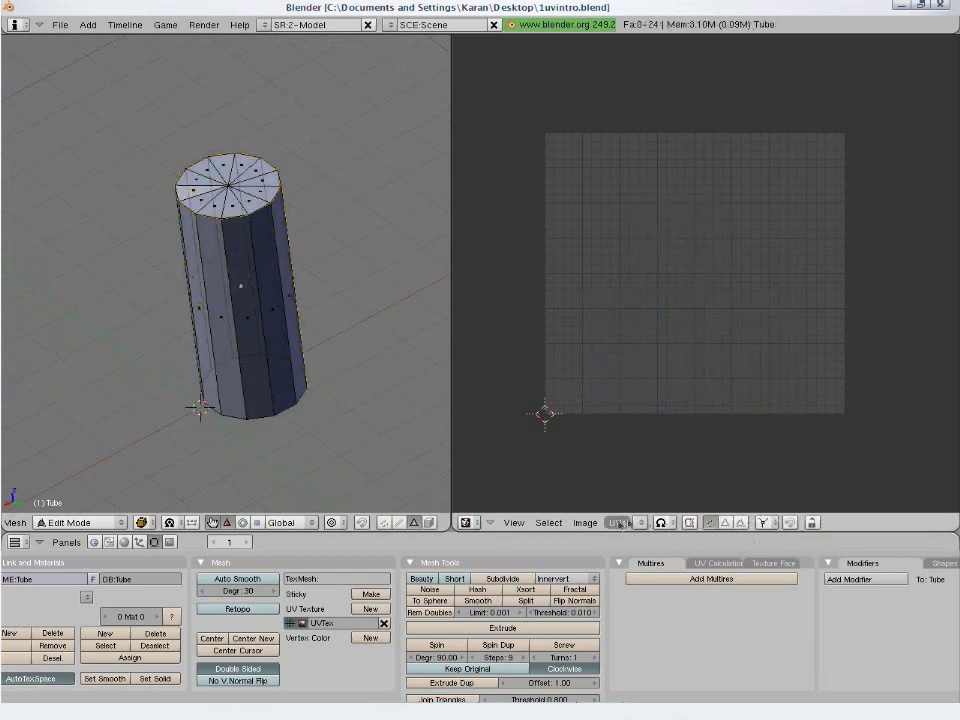
Select the whole tube in Edit Mode and create a new black 1024 by 1024 image for its UV layout.
key("Tab")
key("Tab")
key("a")
left_click(584, 522)
left_click(594, 507)
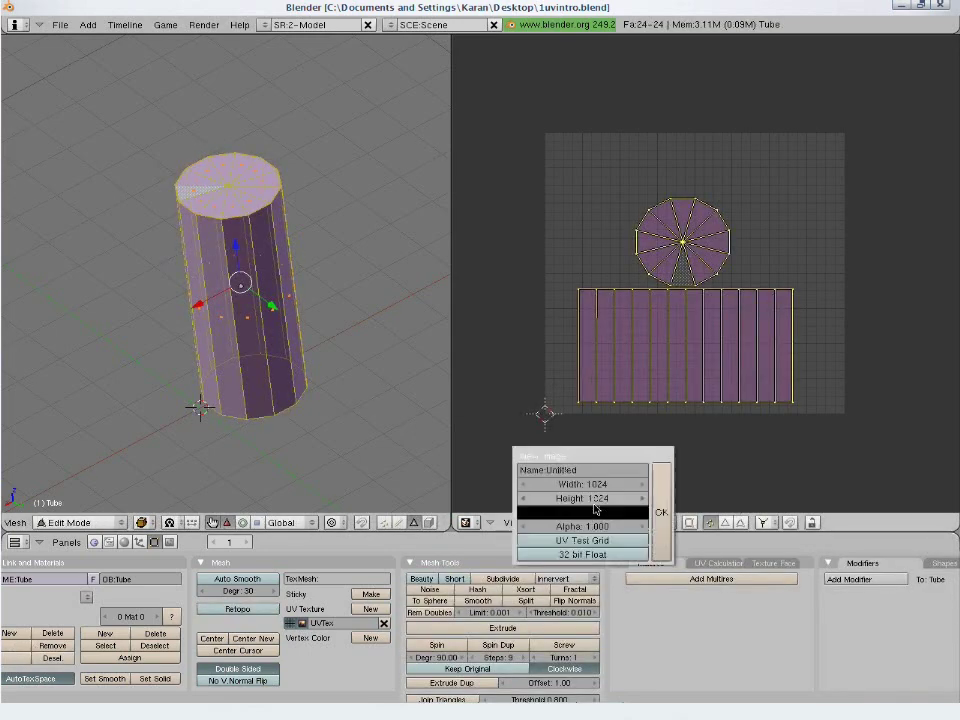
left_click(661, 512)
Return to Object Mode and display the tube with textured shading.
key("Tab")
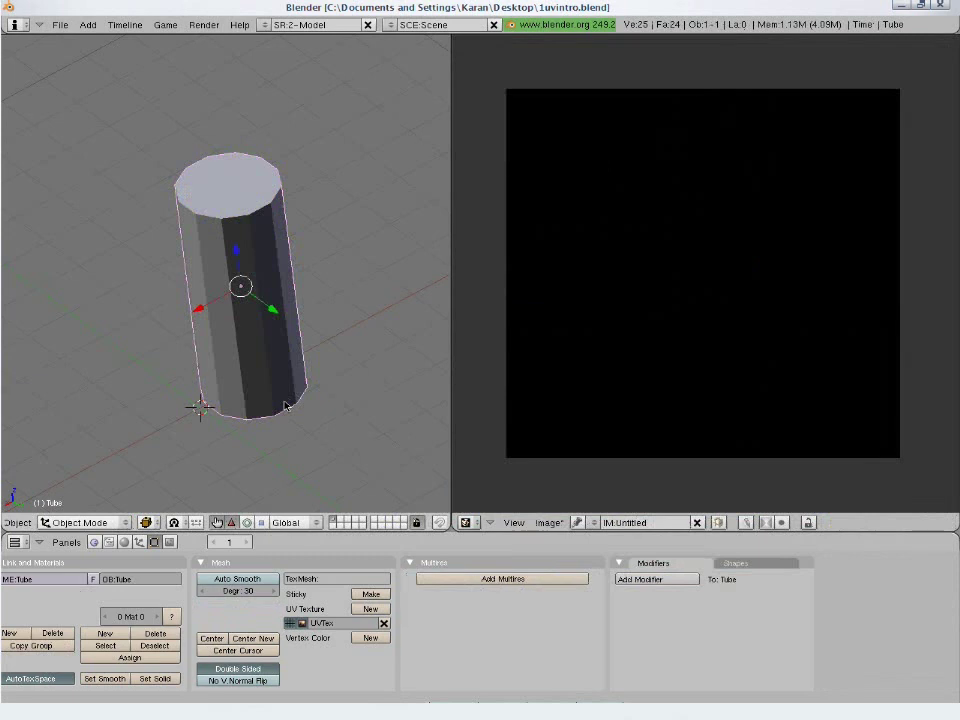
key("alt+z")
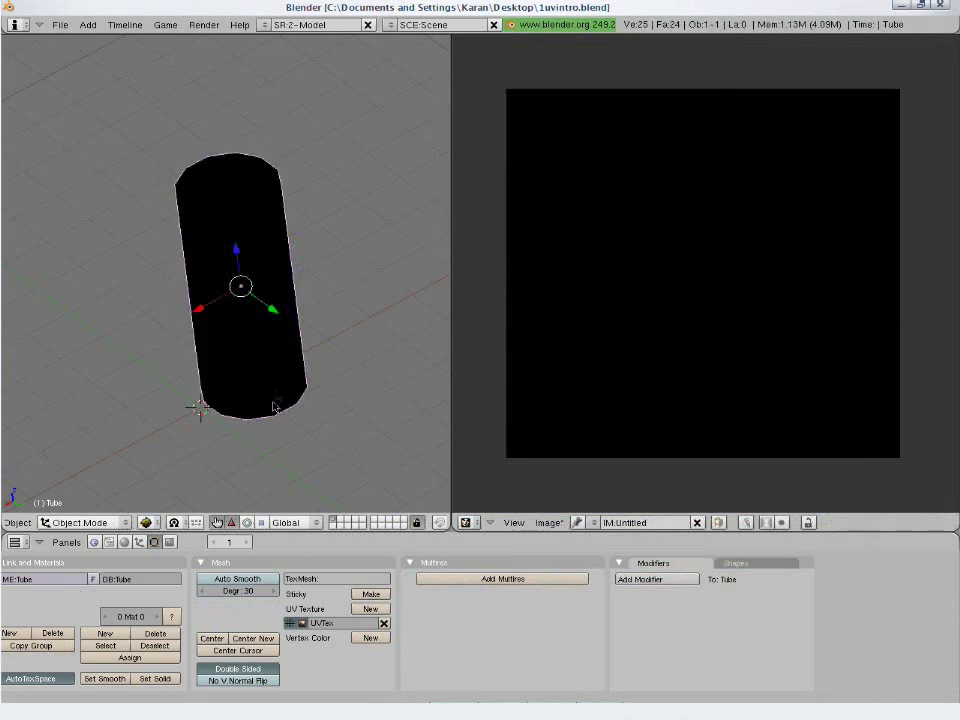
middle_click_drag(275, 408, 276, 371)
key("Tab")
key("Tab")
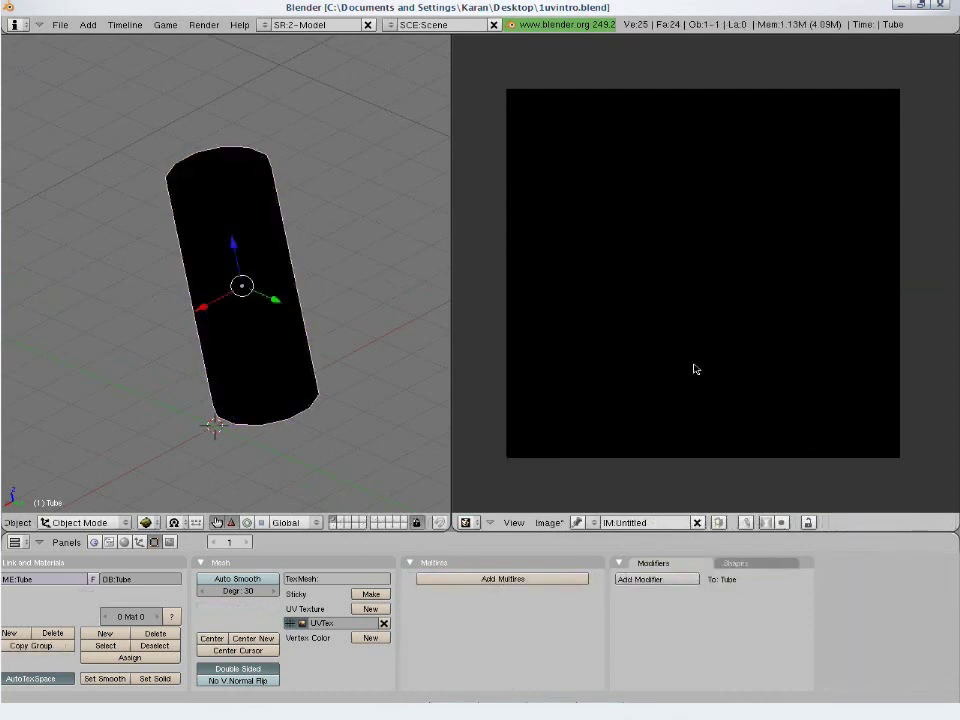
Enable painting on the image and paint a white horizontal line, a wavy line below it, and small strokes on the cap island.
left_click(746, 523)
left_click_drag(529, 387, 879, 393)
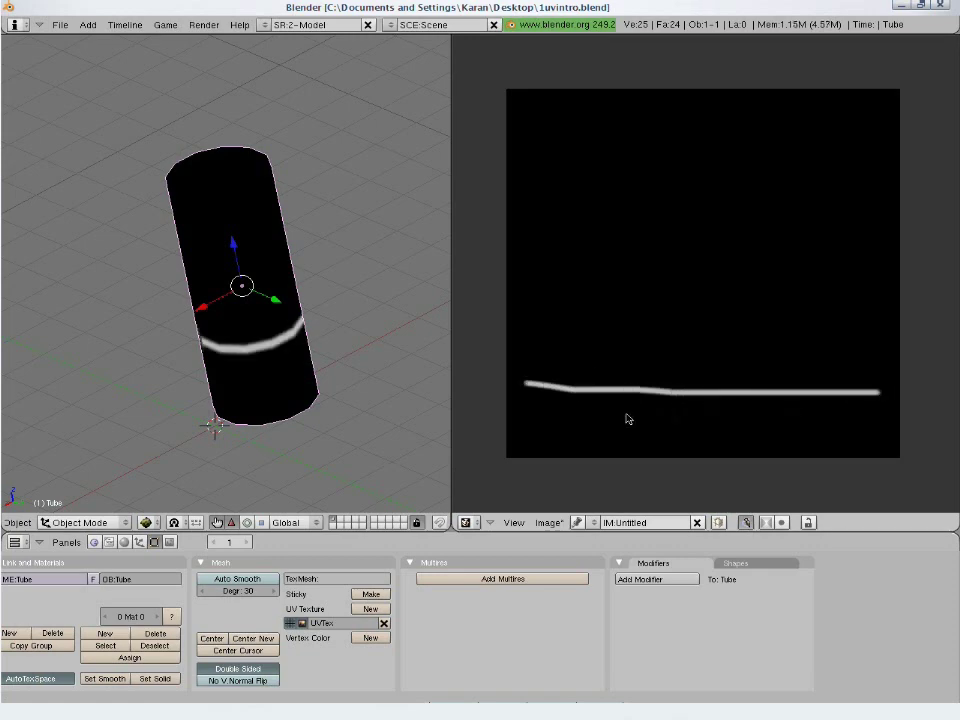
key("Tab")
middle_click_drag(285, 356, 440, 401)
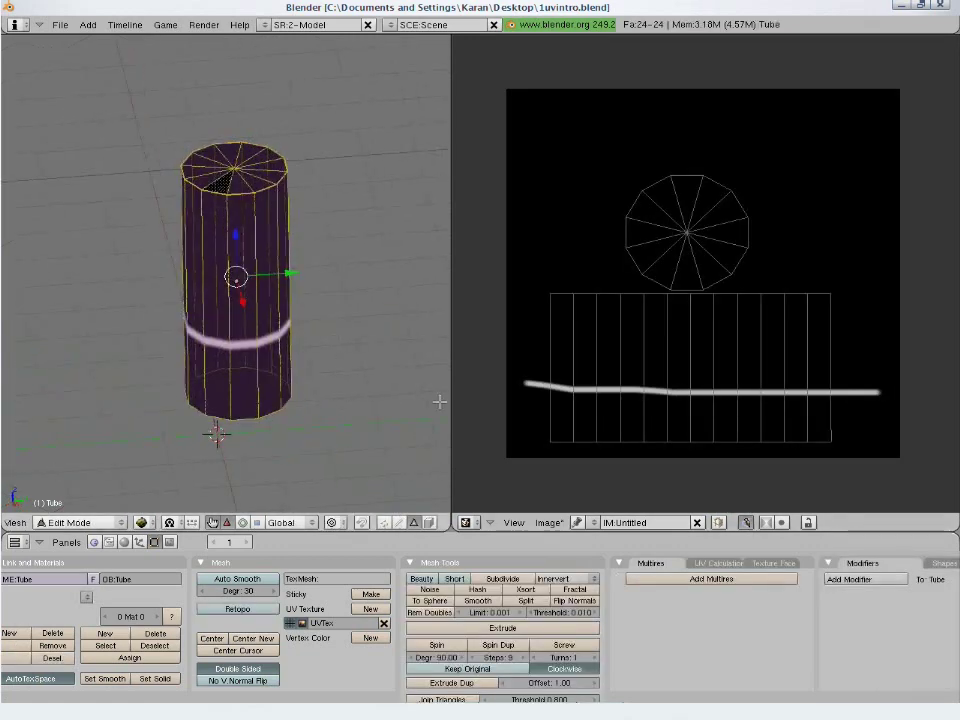
mouse_move(540, 428)
left_mouse_down()
mouse_move(655, 415)
mouse_move(862, 424)
left_mouse_up()
middle_click_drag(203, 344, 221, 353)
key("Tab")
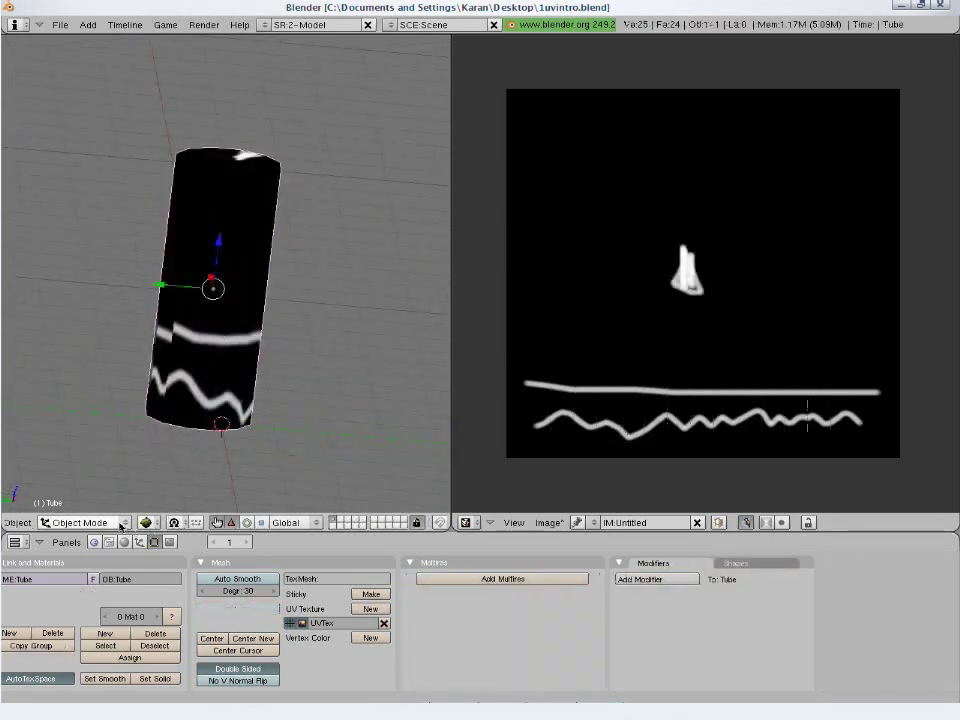
Switch the tube to Texture Paint mode and paint a looping stroke directly on its side in the 3D view.
left_click(108, 522)
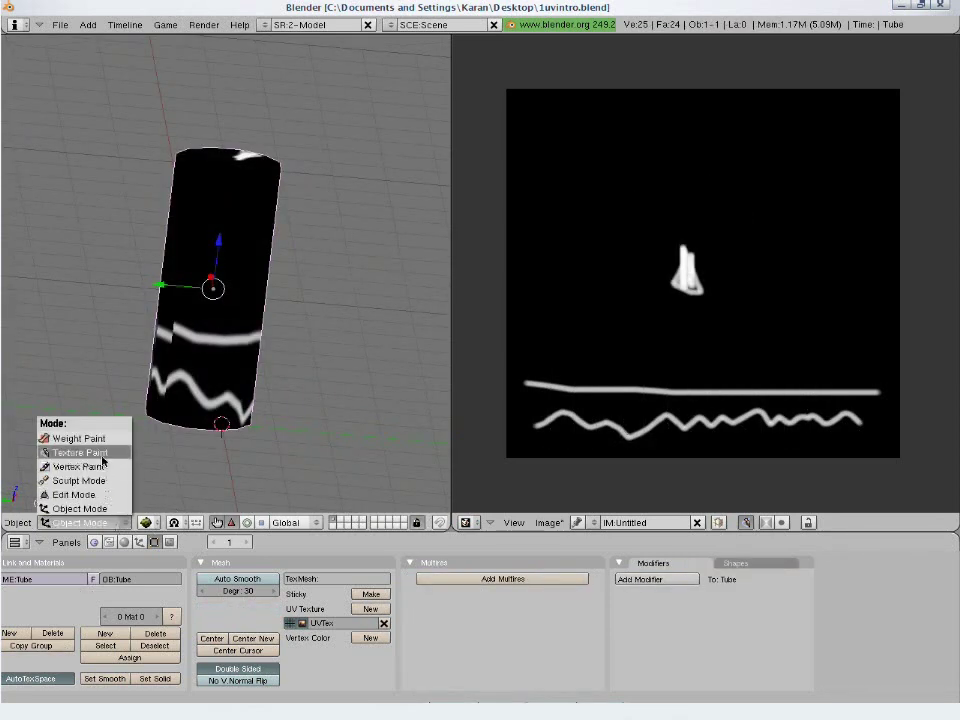
left_click(102, 456)
scroll(193, 393, "up", 3)
left_click_drag(263, 289, 233, 371)
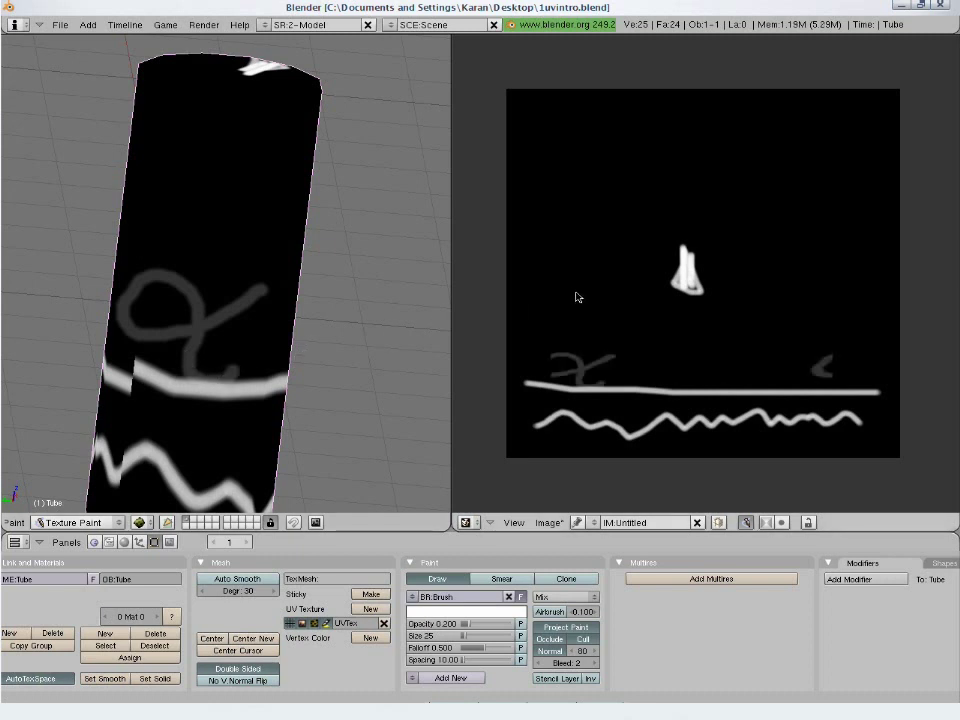
Set the brush opacity to 1.0 and its size to 68, painting white test strokes on the tube's side.
key("c")
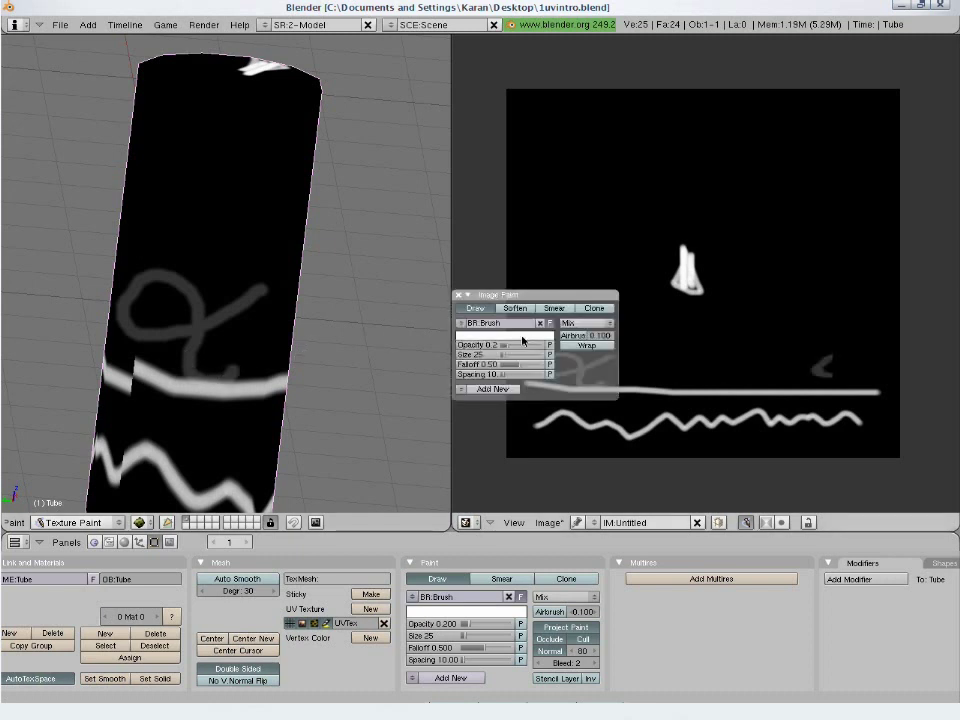
left_click_drag(519, 346, 552, 345)
mouse_move(261, 178)
left_mouse_down()
mouse_move(212, 255)
mouse_move(200, 391)
mouse_move(204, 372)
left_mouse_up()
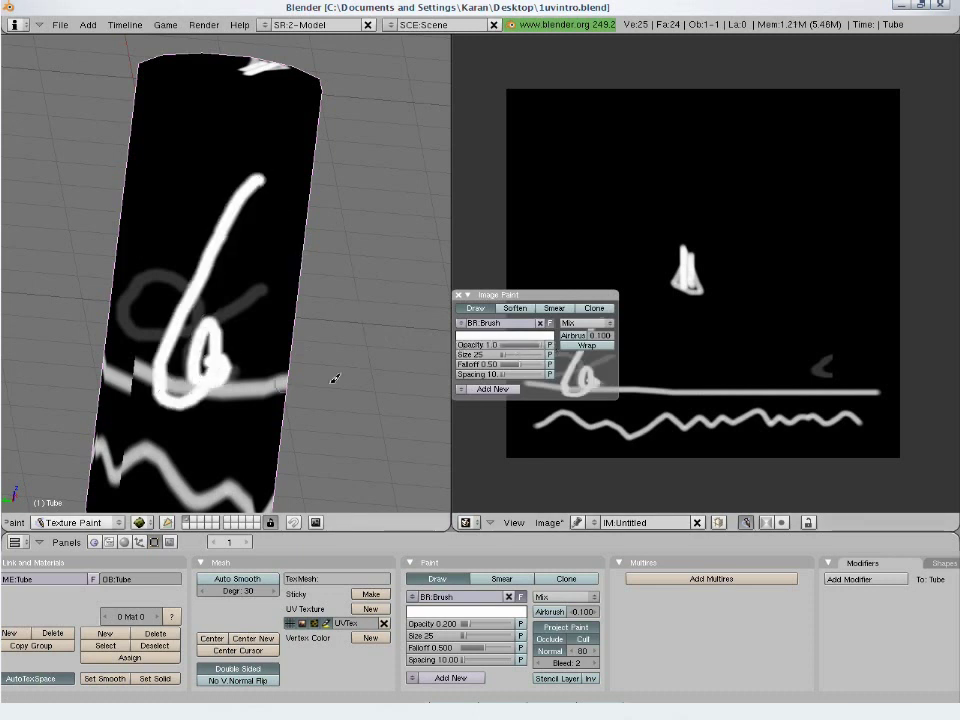
left_click_drag(500, 354, 512, 360)
left_click_drag(214, 155, 160, 290)
Change the brush color to red and paint a vertical stroke on the tube and a horizontal band across the image's side strip area.
left_click(528, 335)
left_click(540, 247)
mouse_move(221, 200)
left_mouse_down()
mouse_move(225, 281)
mouse_move(210, 422)
left_mouse_up()
left_click_drag(541, 298, 554, 82)
left_click_drag(637, 365, 795, 368)
middle_click_drag(229, 364, 36, 320)
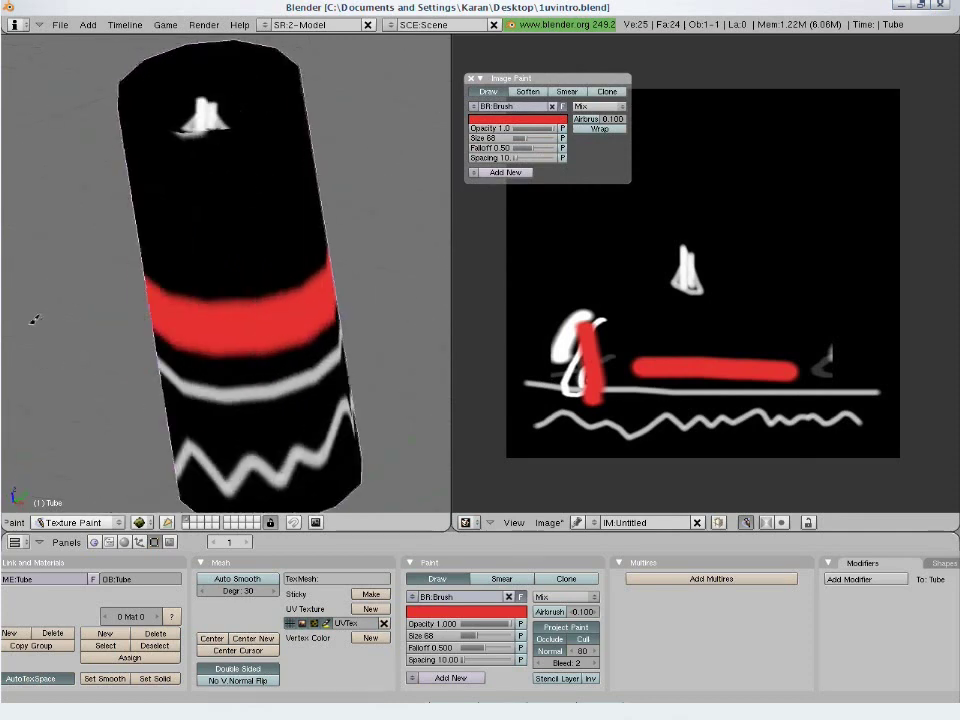
Paint a red stroke across the tube's lower side in the 3D view and inspect where the painting stops at the seam.
middle_click_drag(319, 353, 298, 262)
mouse_move(296, 369)
left_mouse_down()
mouse_move(189, 399)
mouse_move(304, 431)
mouse_move(339, 413)
mouse_move(311, 370)
left_mouse_up()
middle_click_drag(369, 321, 334, 335)
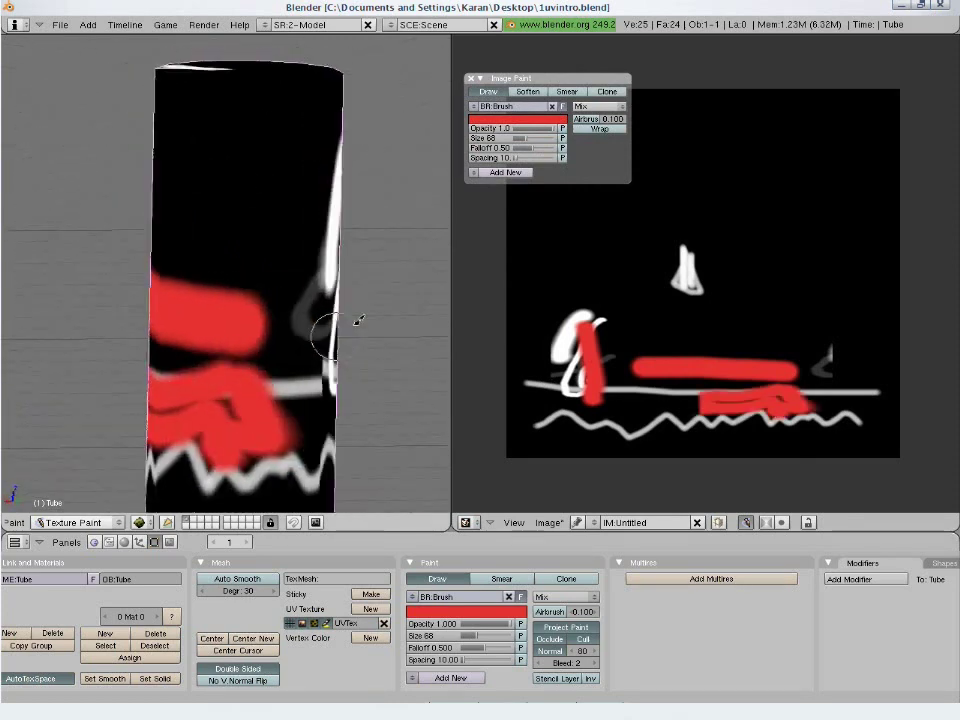
left_click(547, 522)
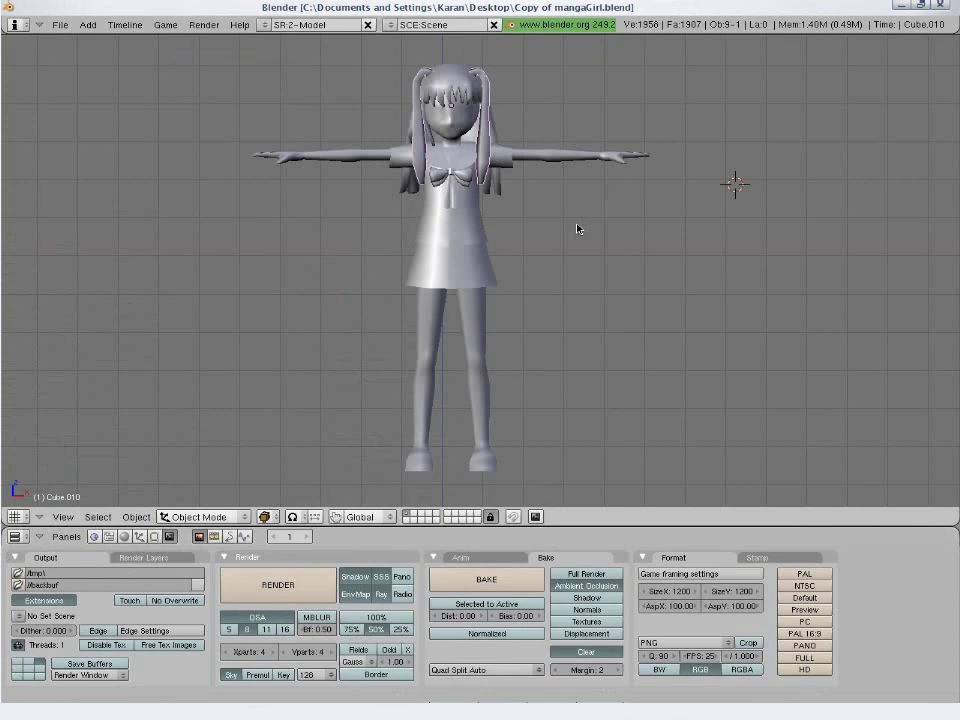
Duplicate all the parts of the manga girl model and place the copy beside the original.
scroll(607, 242, "down", 2)
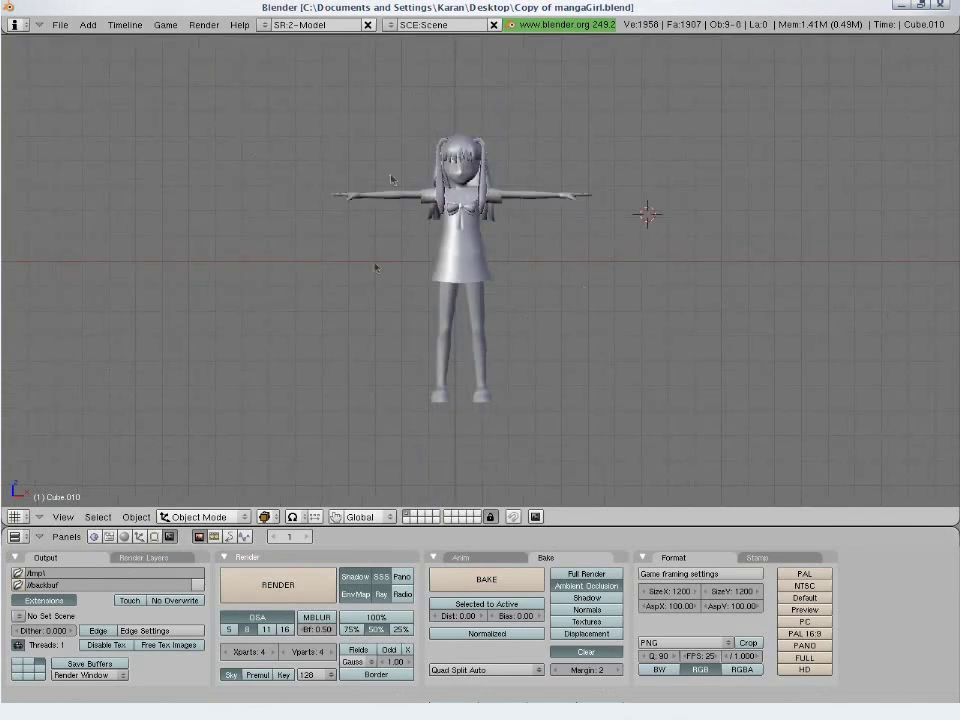
middle_click_drag(514, 328, 435, 347, "shift")
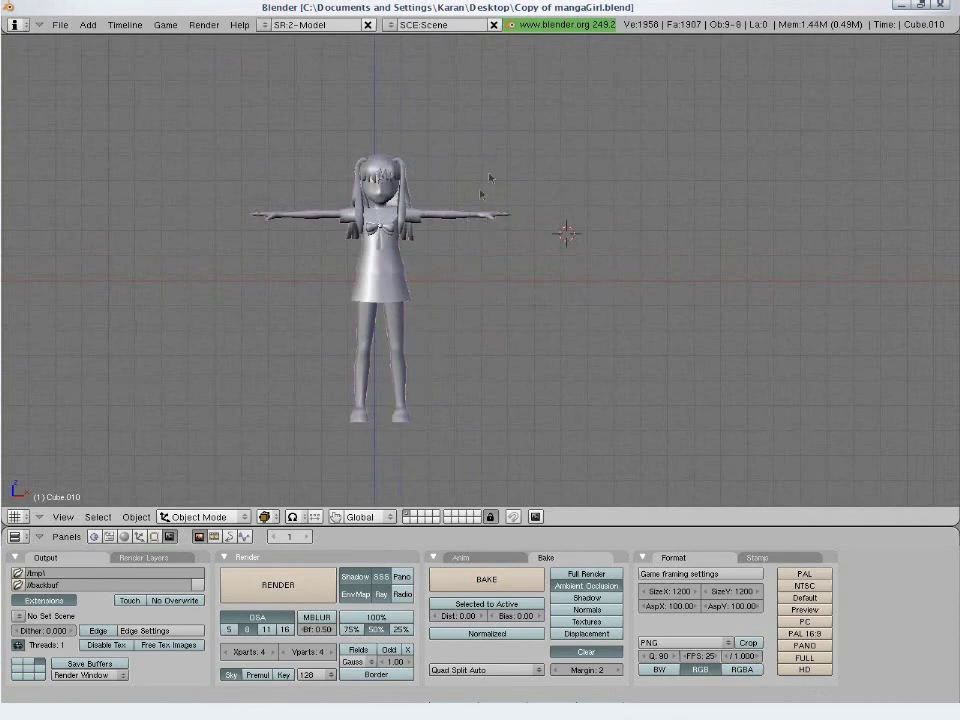
key("a")
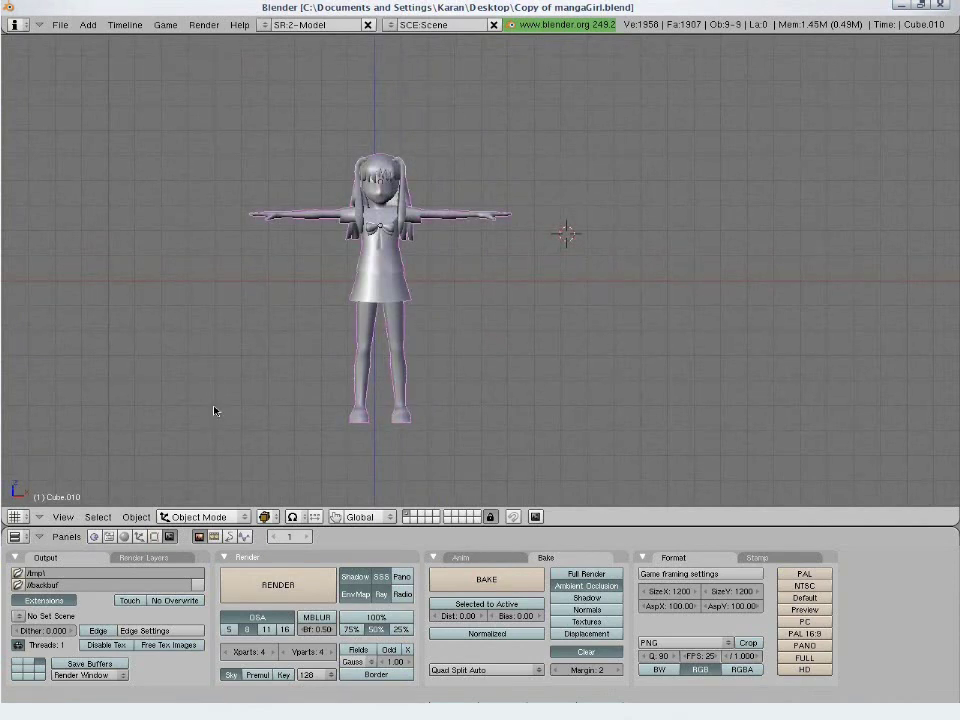
key("shift+d")
left_click(510, 404)
middle_click_drag(641, 367, 452, 385, "shift")
key("a")
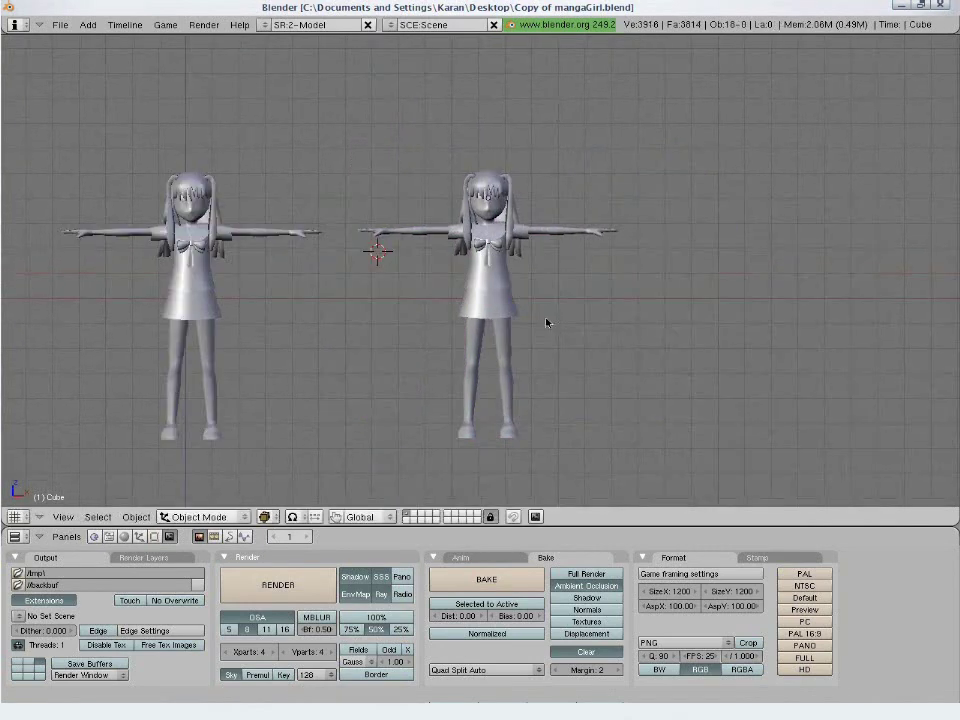
Move all parts of the copied character to layer 2 and display only that layer.
key("b")
left_click_drag(640, 160, 417, 395)
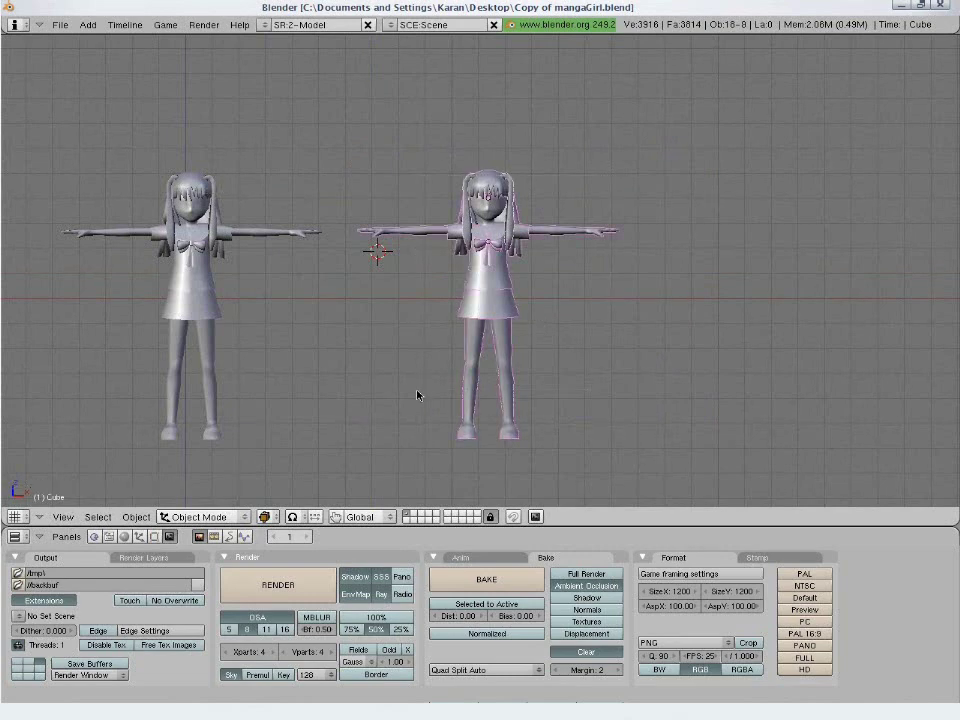
key("m")
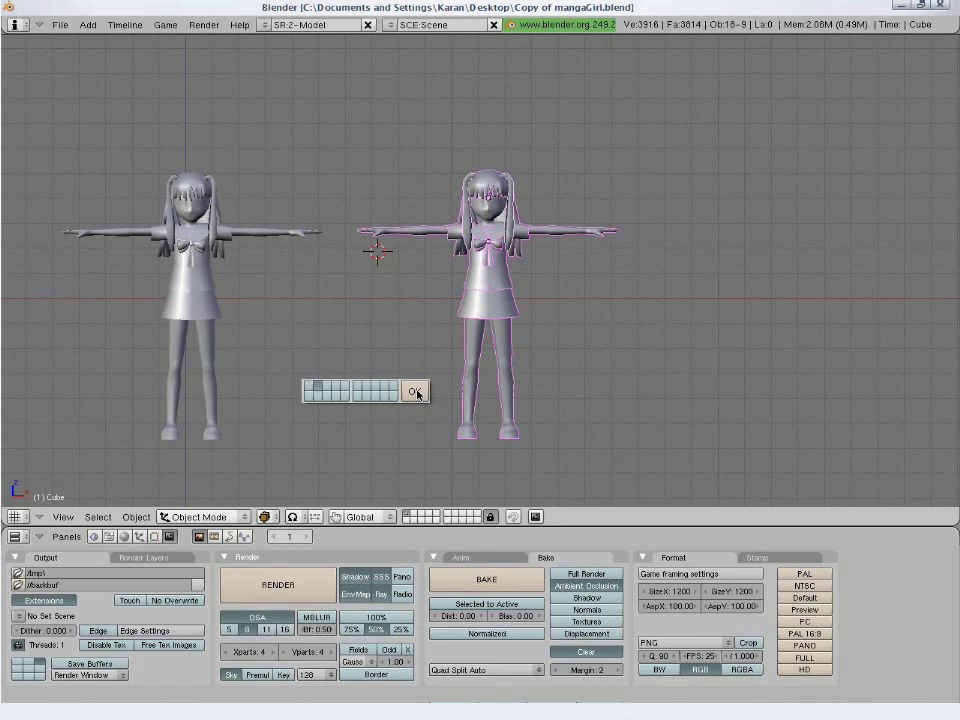
left_click(415, 392)
key("2")
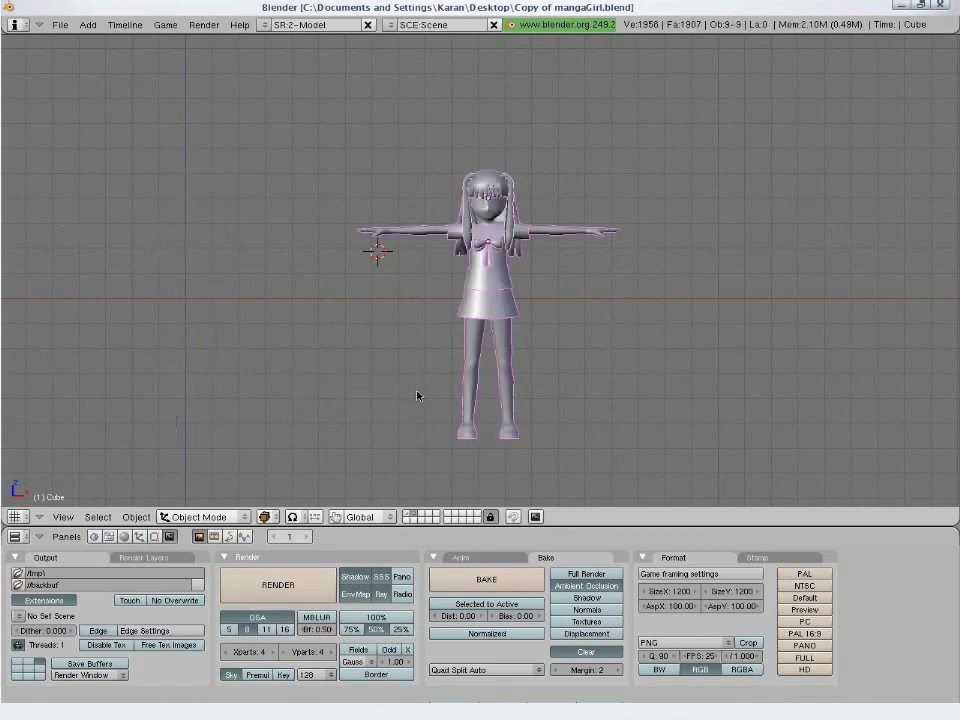
middle_click_drag(417, 396, 443, 362, "ctrl")
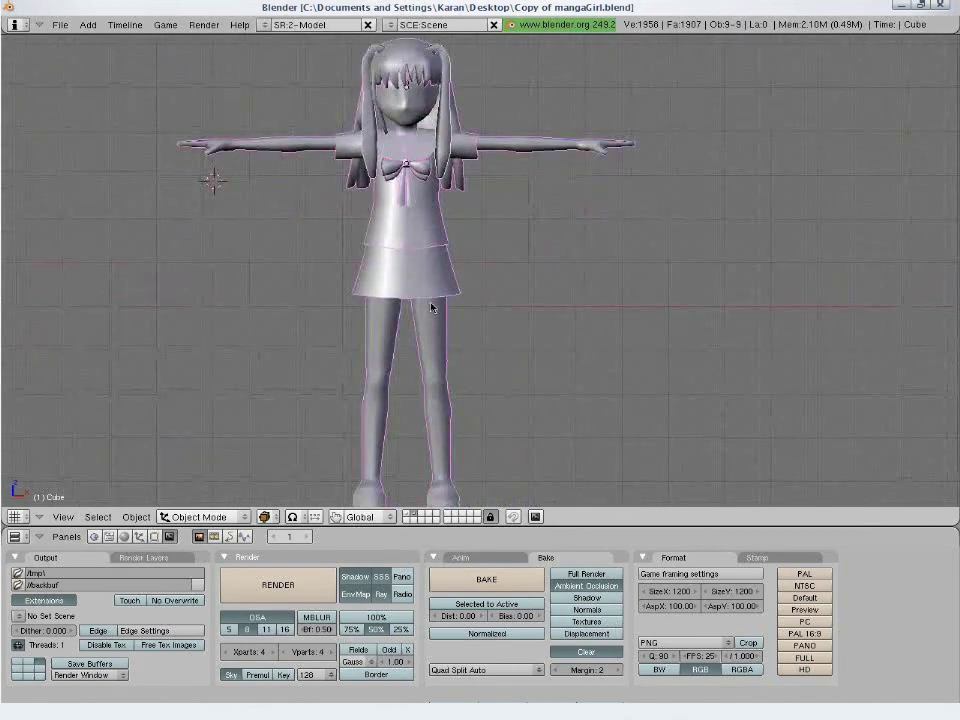
left_click(408, 513)
left_click(414, 513)
middle_click_drag(436, 295, 459, 286, "ctrl")
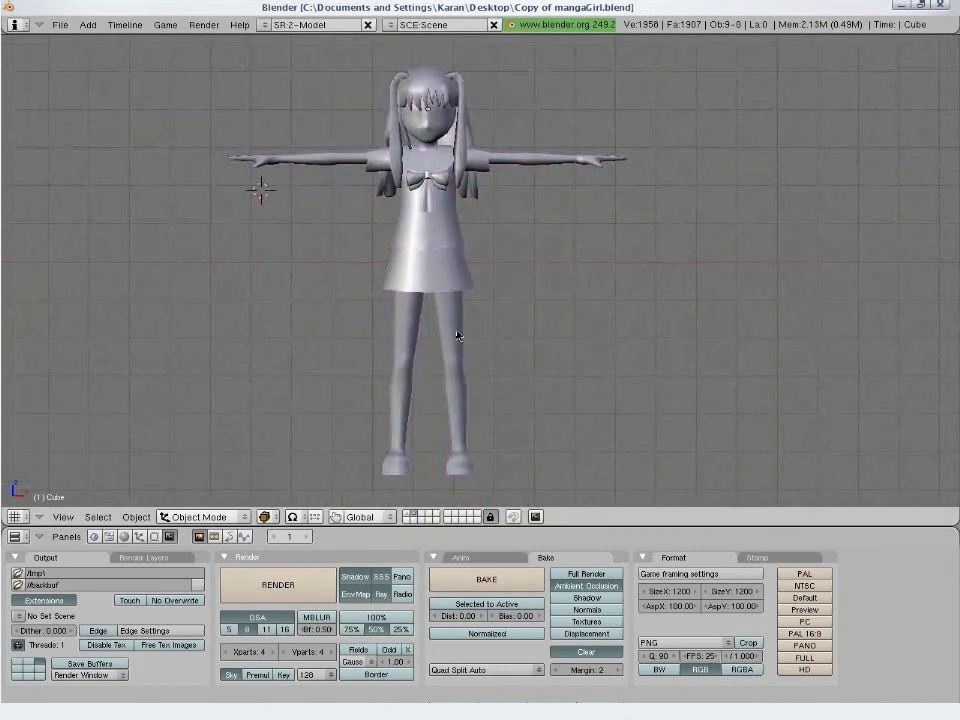
Select the body mesh, split the 3D view vertically, and turn the new area into a UV/Image Editor.
right_click(459, 336)
right_click(509, 33)
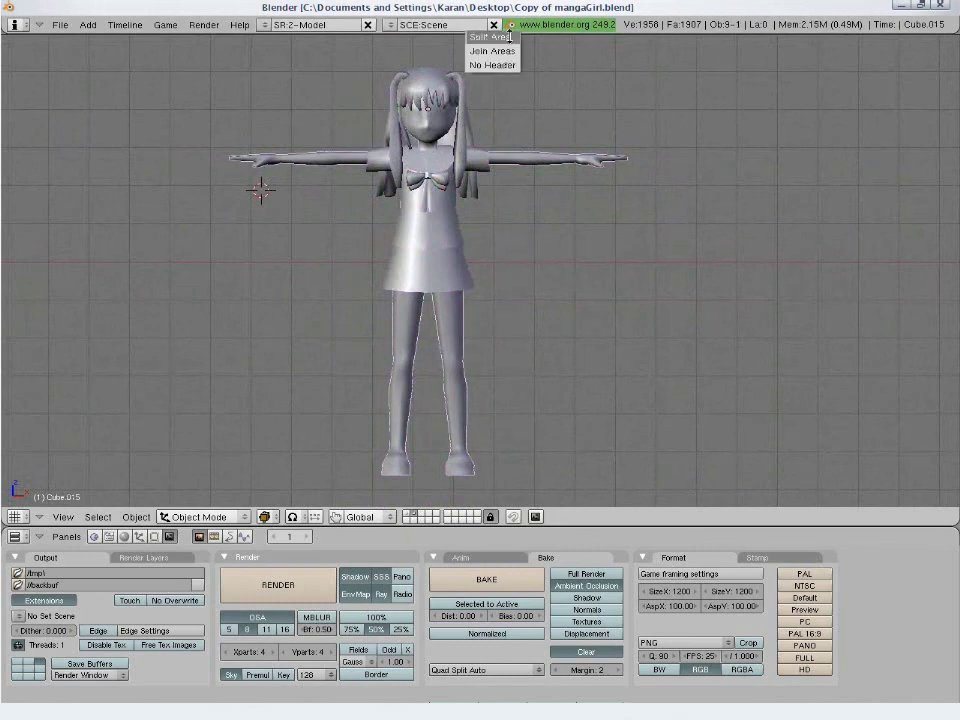
left_click(522, 37)
left_click(509, 400)
left_click(522, 516)
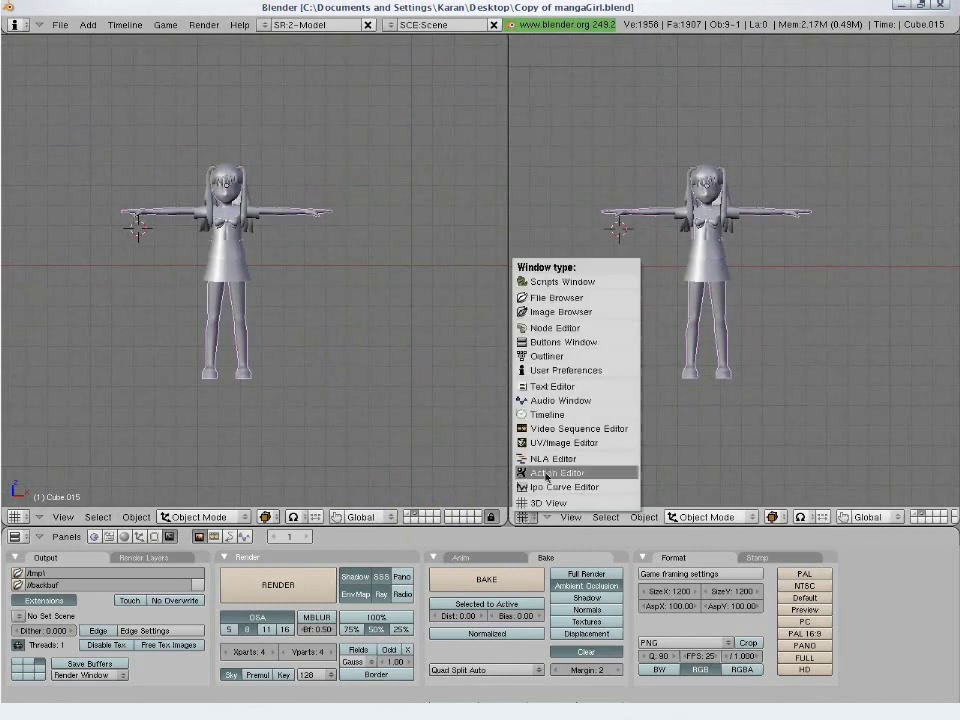
left_click(548, 444)
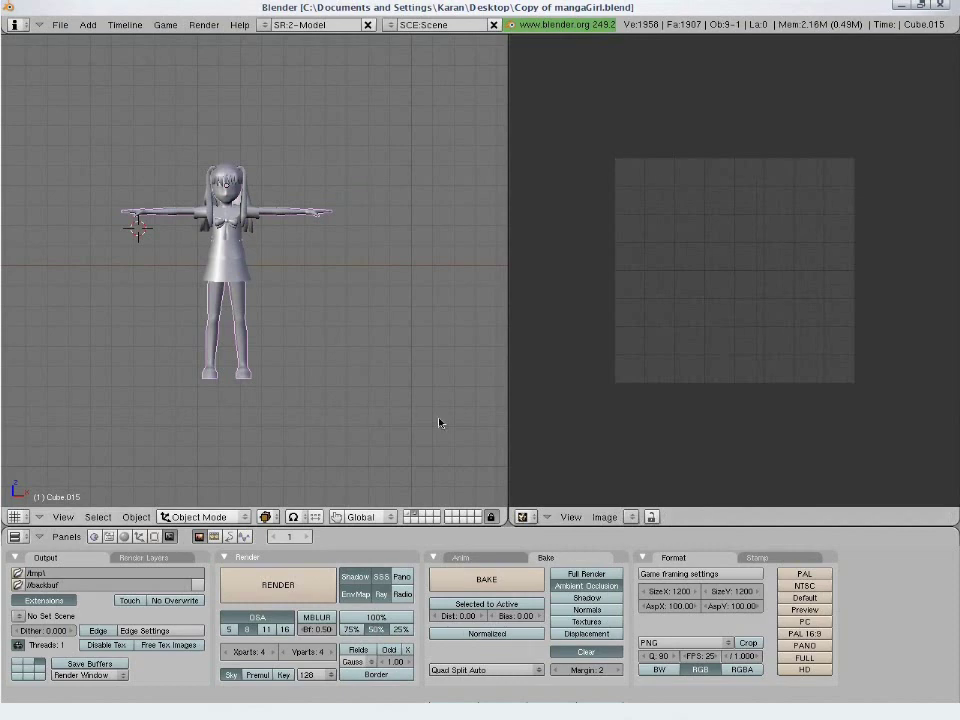
Isolate the body mesh in local view and enter Edit Mode on it.
scroll(317, 420, "up", 3)
middle_click_drag(317, 420, 305, 374, "shift")
key("KP_Divide")
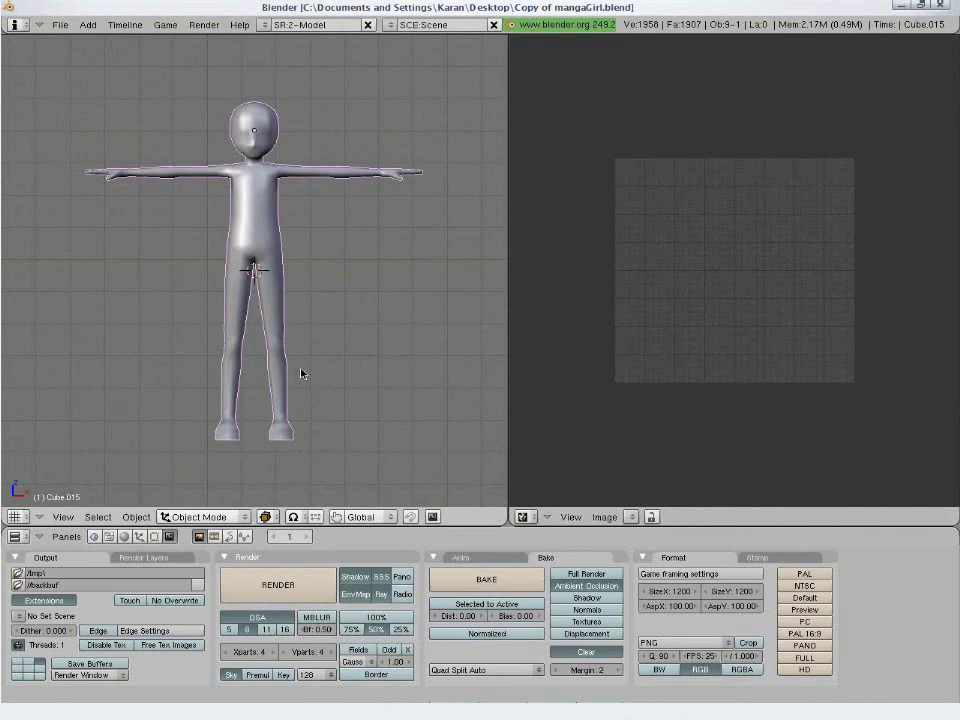
key("Tab")
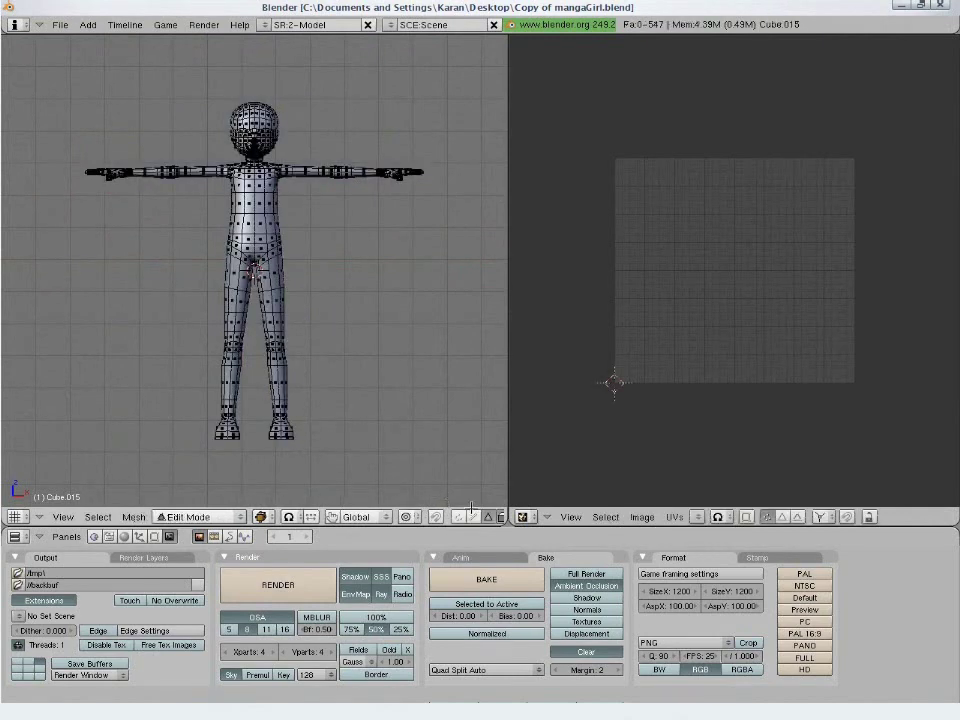
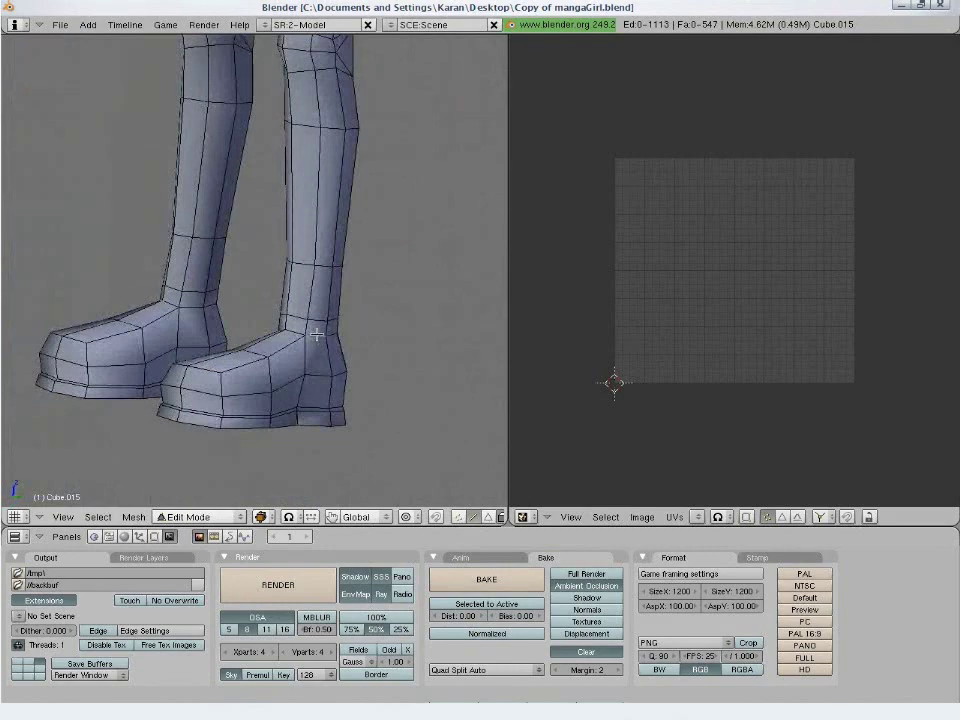
Mark the edge loops around the ankles, just above the shoes, as seams.
middle_click_drag(367, 310, 389, 347)
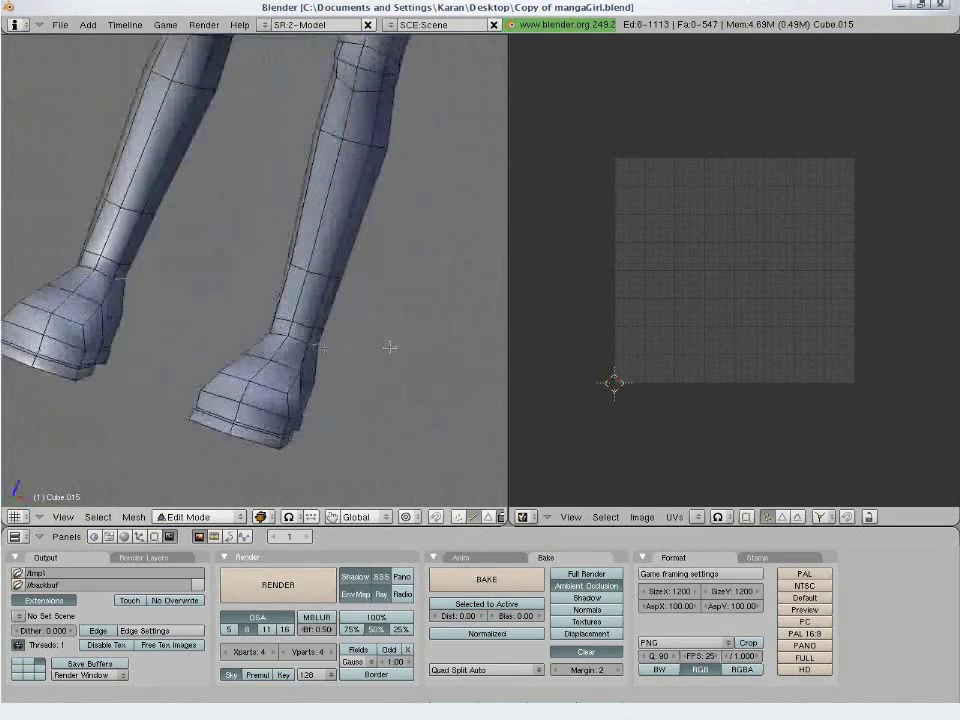
middle_click_drag(278, 339, 253, 414)
key("ctrl+e")
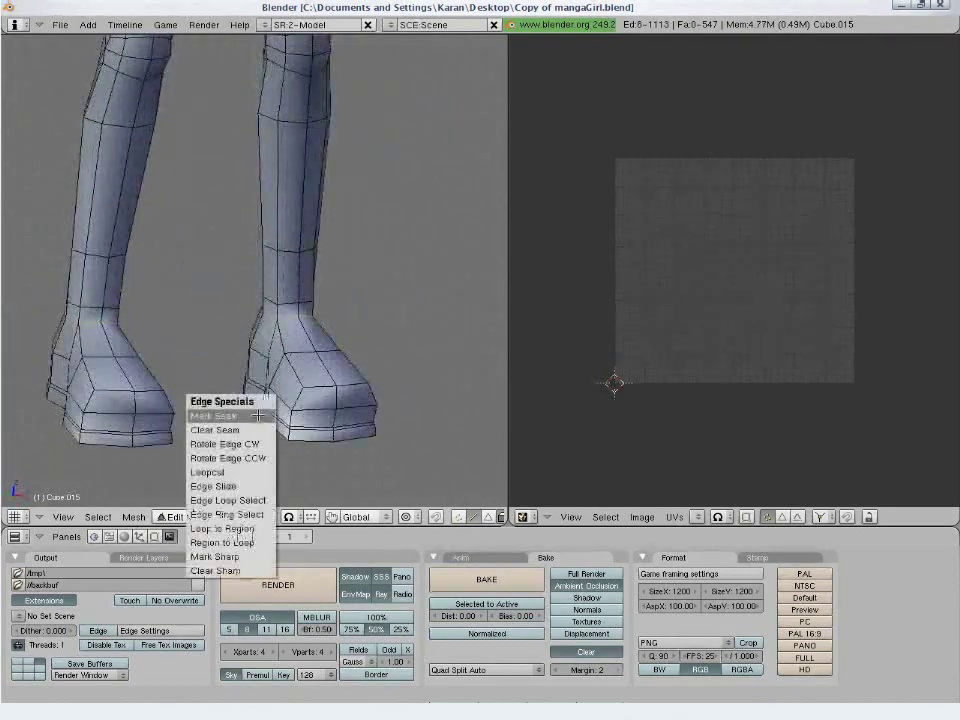
left_click(258, 415)
Mark the edges running up the inner side of the legs from ankle to crotch as a seam.
scroll(259, 414, "down", 4)
middle_click_drag(320, 295, 276, 321)
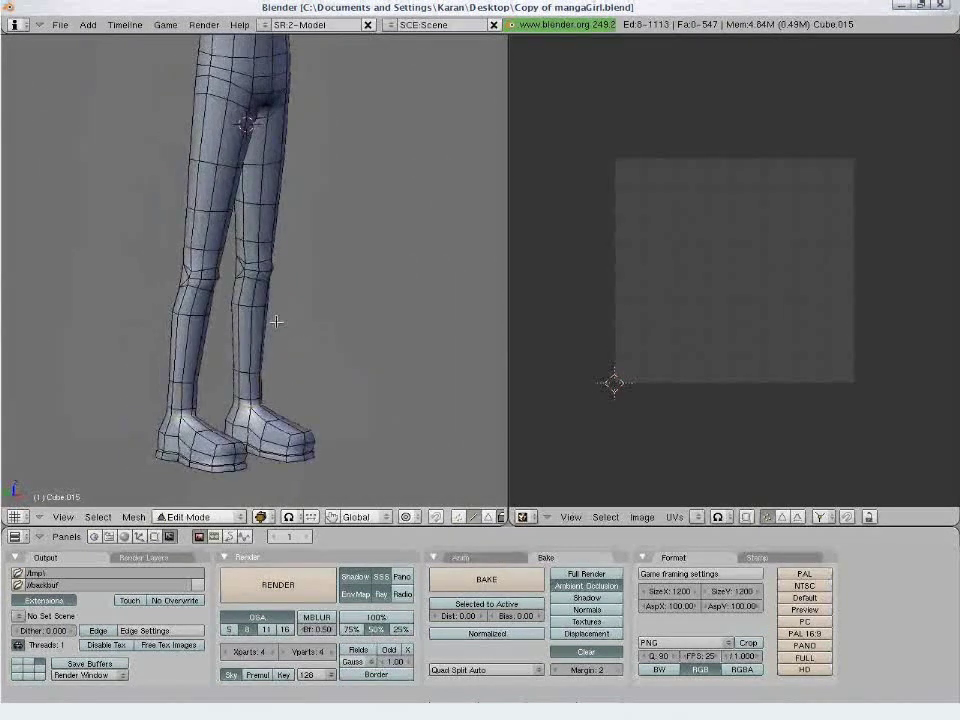
scroll(256, 337, "up", 2)
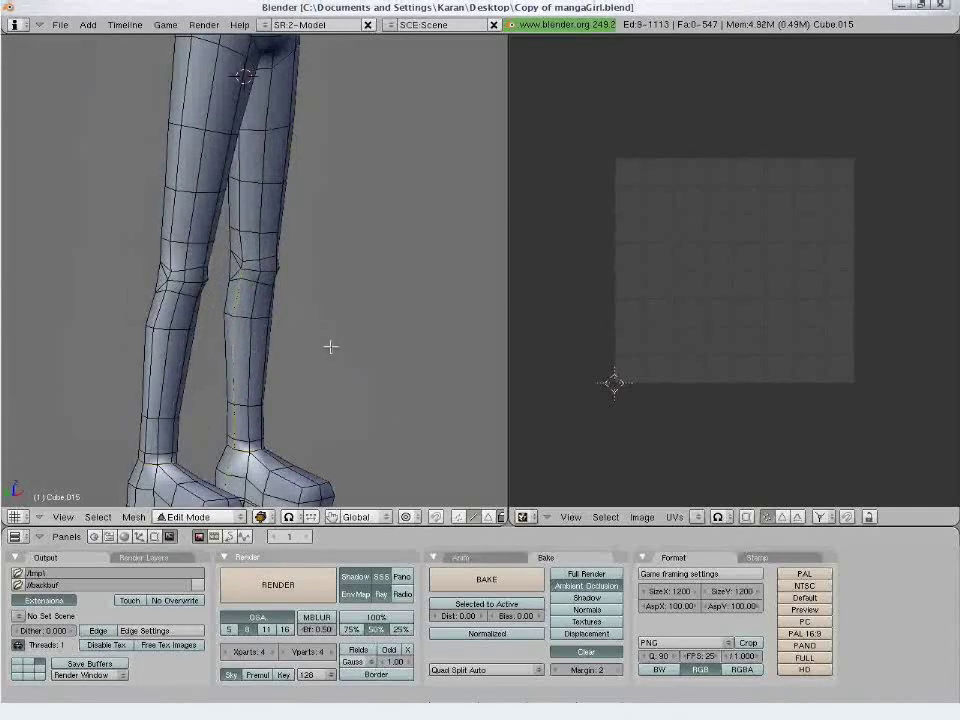
middle_click_drag(306, 270, 236, 394)
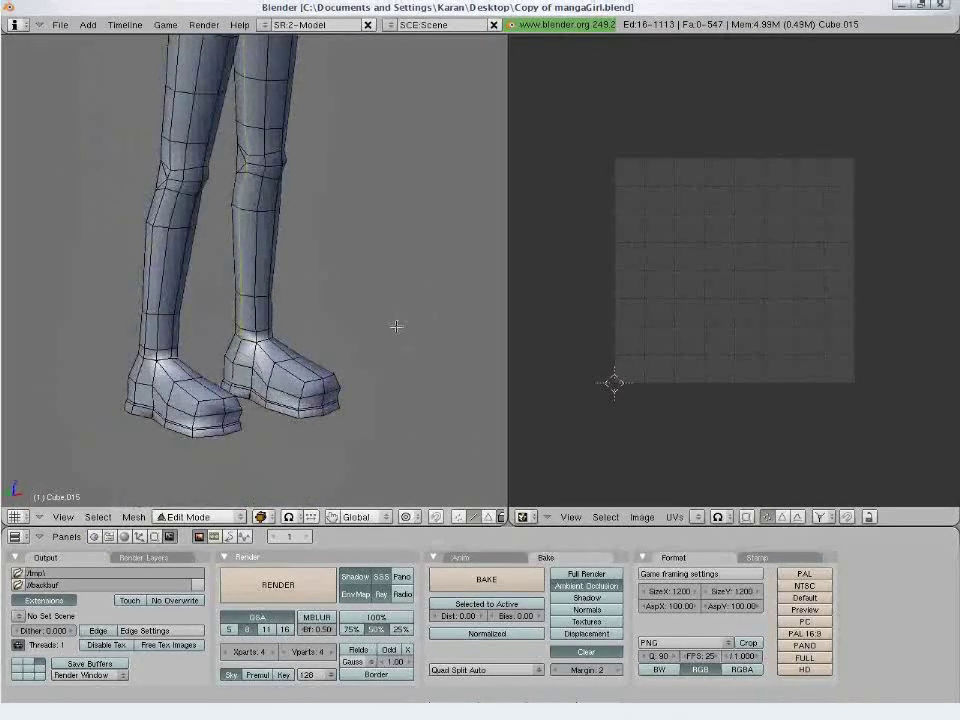
middle_click_drag(413, 316, 237, 274)
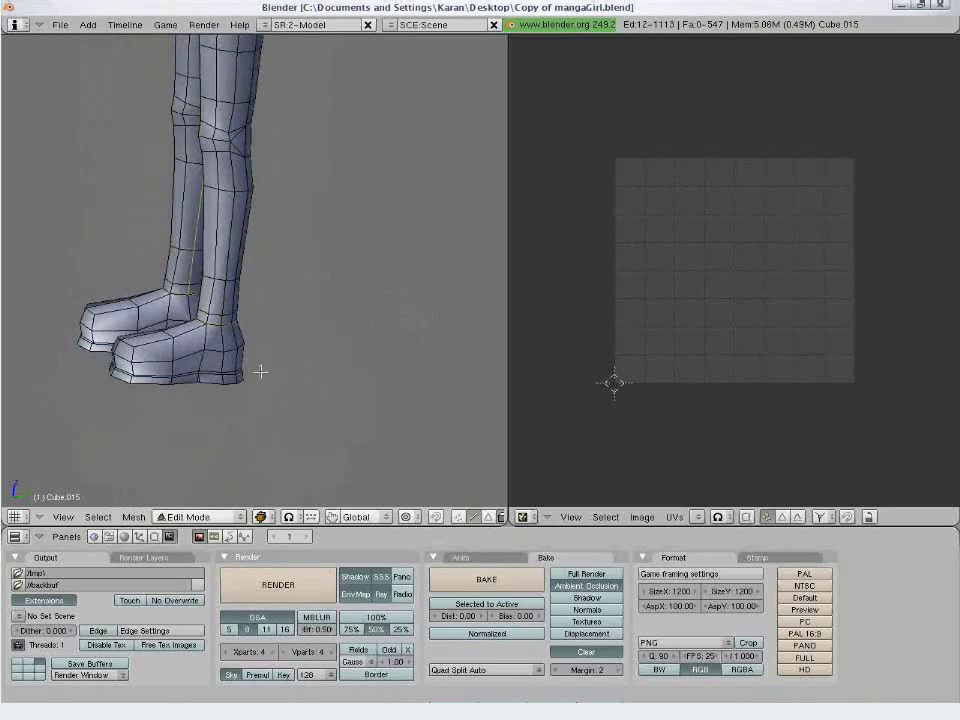
key("ctrl+e")
left_click(311, 362)
Select the edge loops around the tops of the legs at the hips and mark them as seams.
middle_click_drag(311, 375, 418, 296)
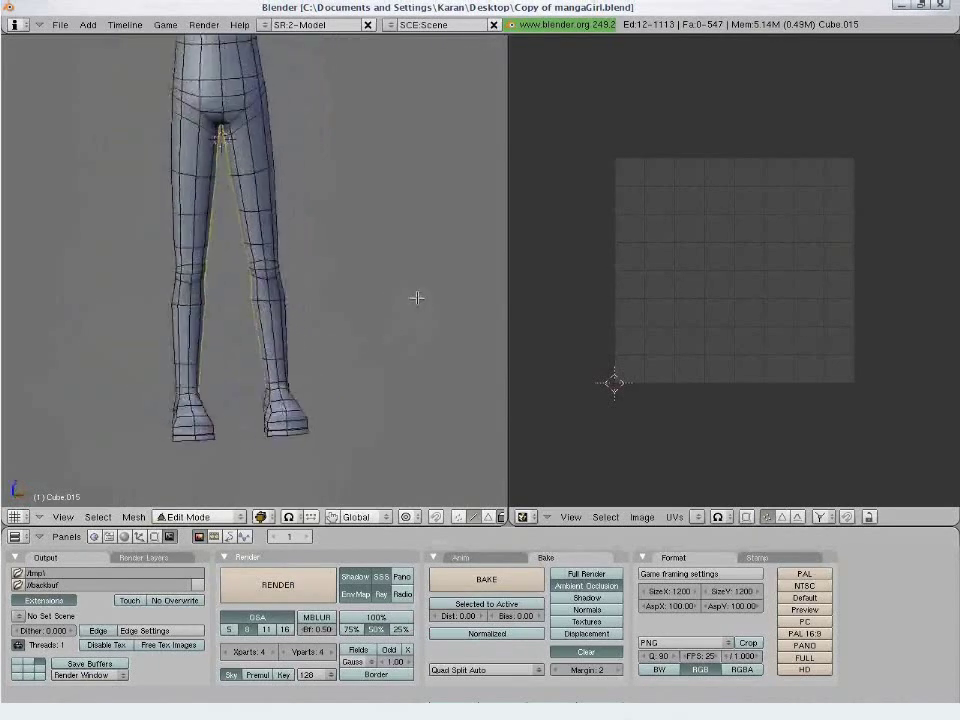
scroll(255, 341, "down", 2)
scroll(245, 343, "up", 4)
middle_click_drag(245, 343, 190, 243)
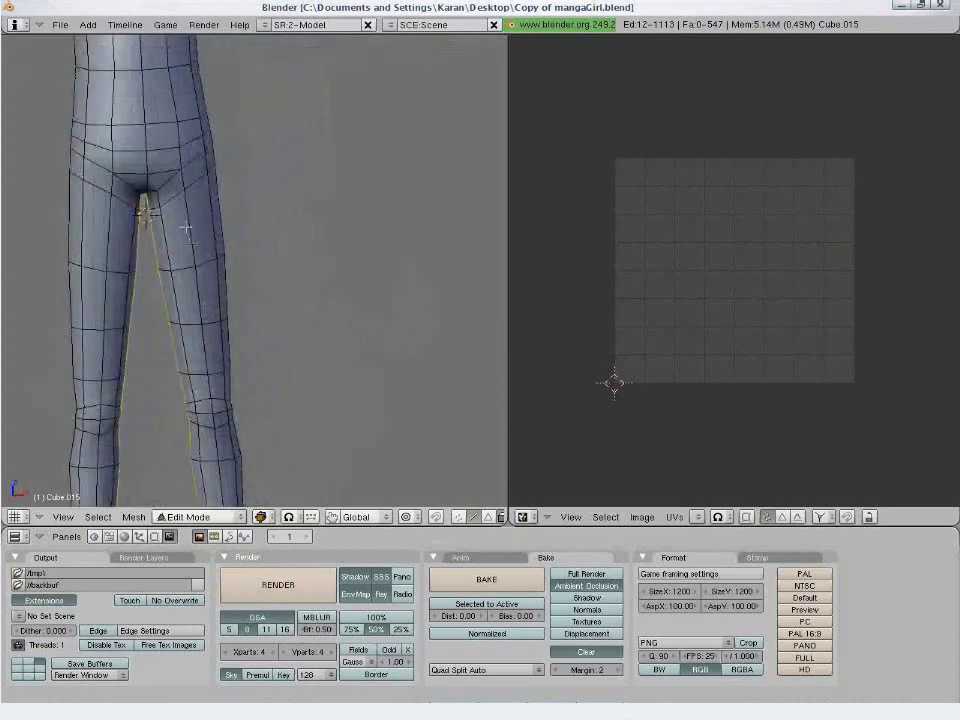
middle_click_drag(253, 233, 311, 304)
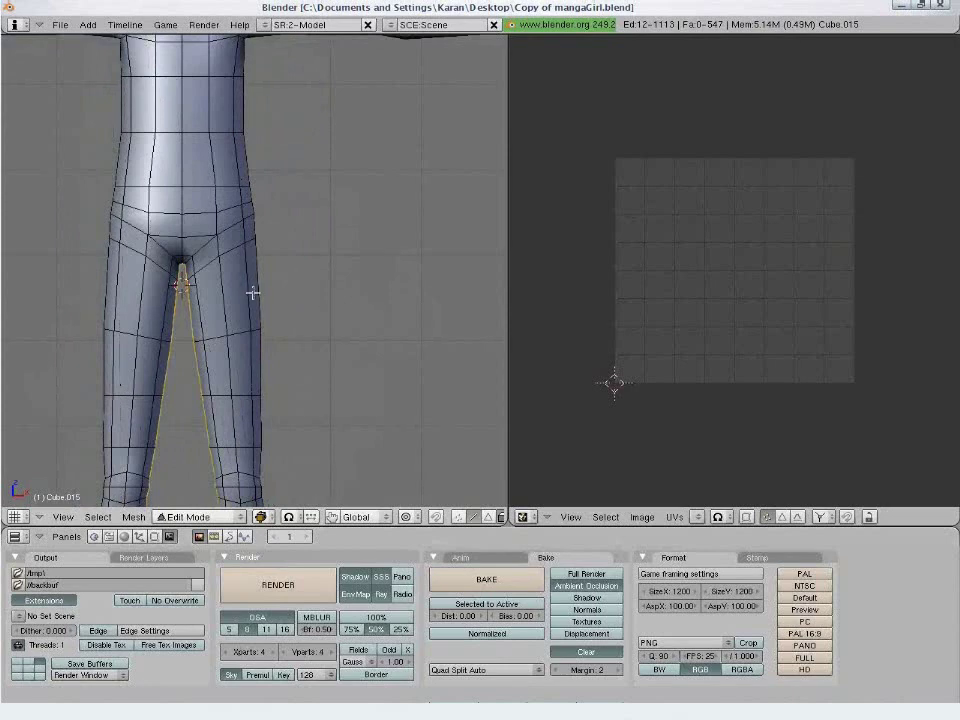
right_click(228, 230, "alt")
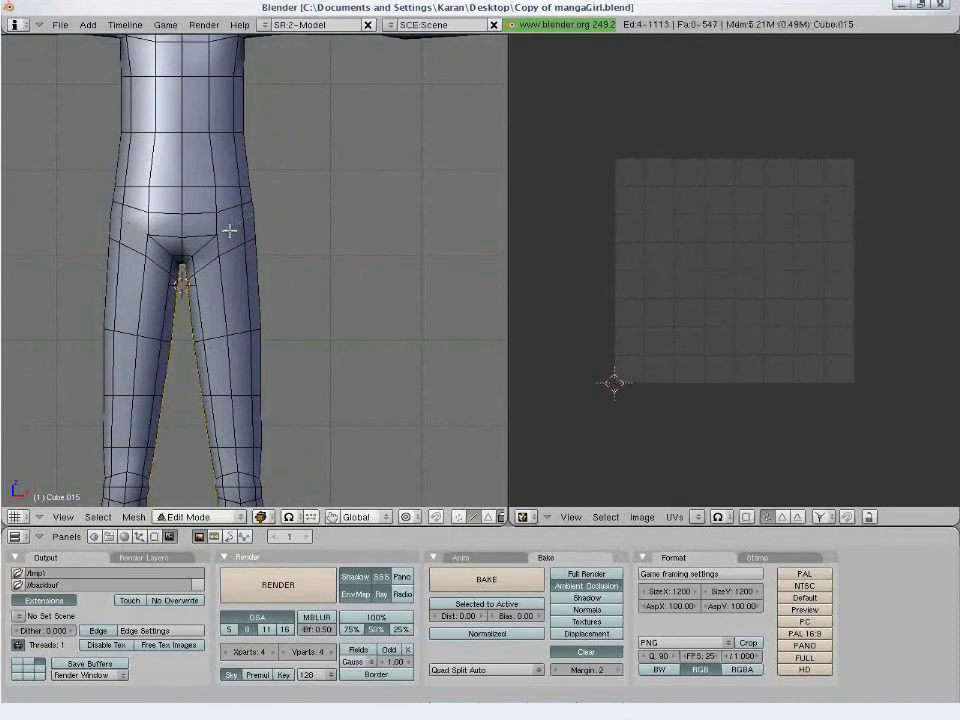
middle_click_drag(348, 262, 89, 263)
key("ctrl+e")
left_click(150, 290)
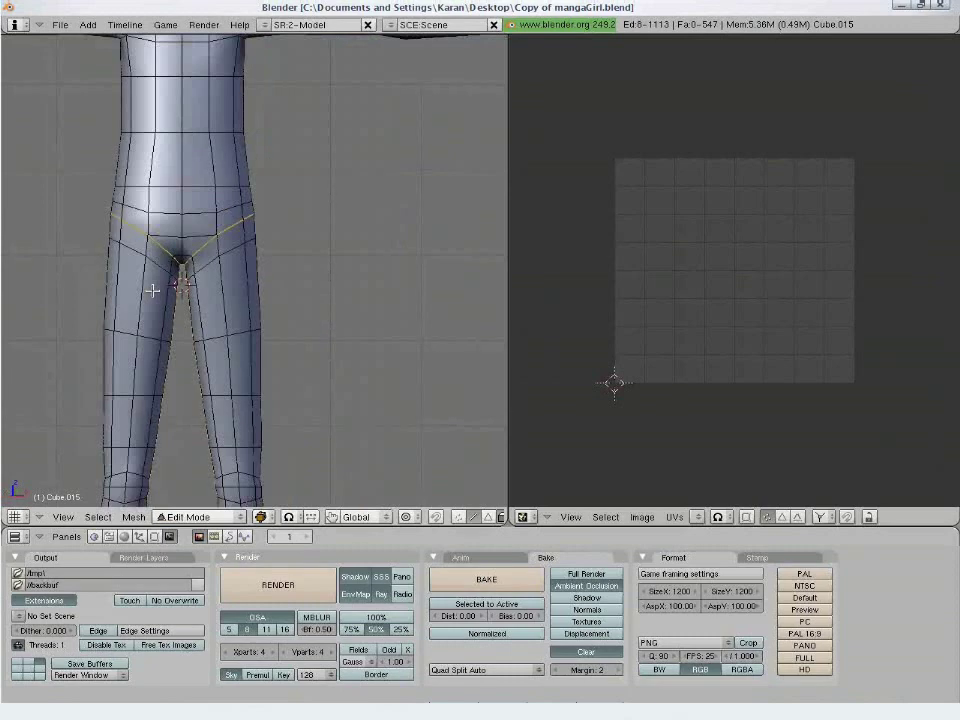
Switch to face selection and select the linked leg faces between the hip and ankle seams, leaving out the shoes.
scroll(154, 285, "down", 3)
middle_click_drag(318, 397, 328, 302, "shift")
left_click(488, 518)
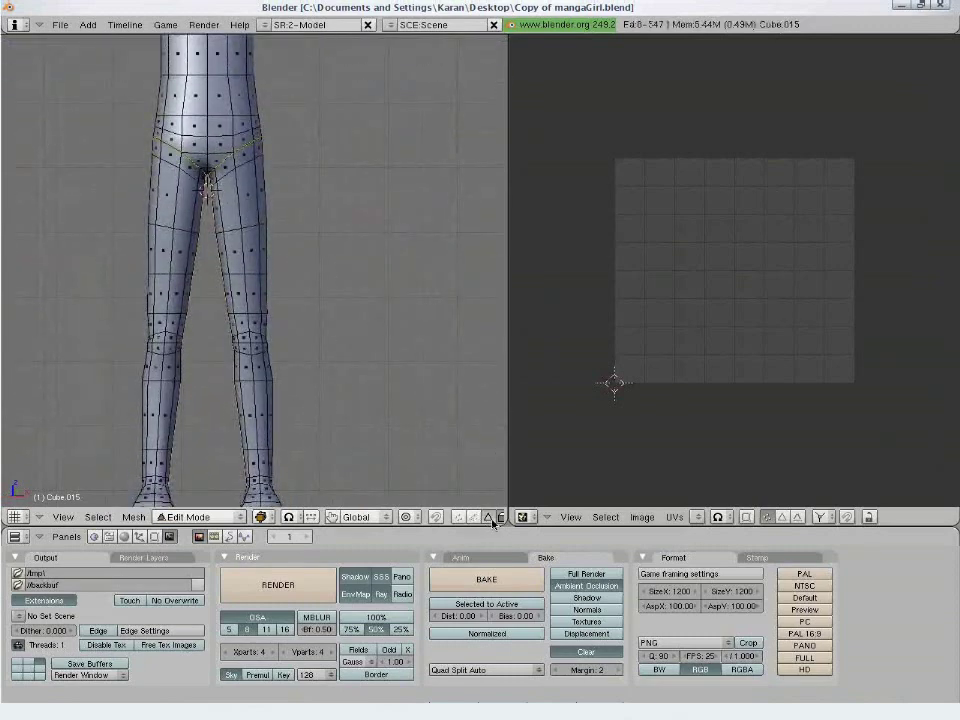
key("a")
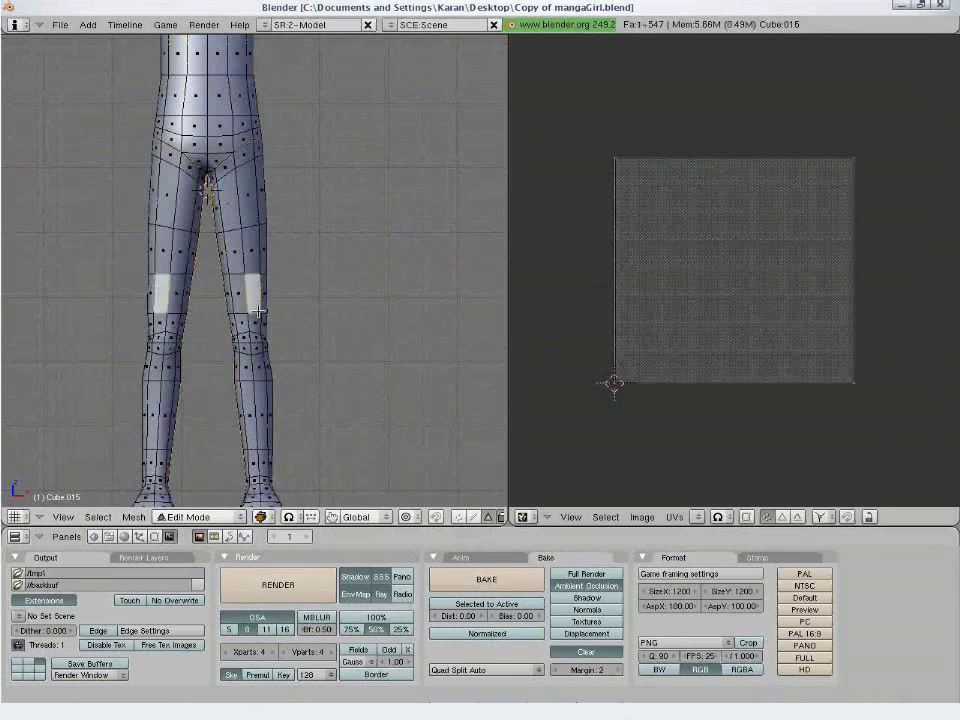
key("a")
scroll(302, 333, "down", 2)
middle_click_drag(302, 333, 252, 315)
key("l")
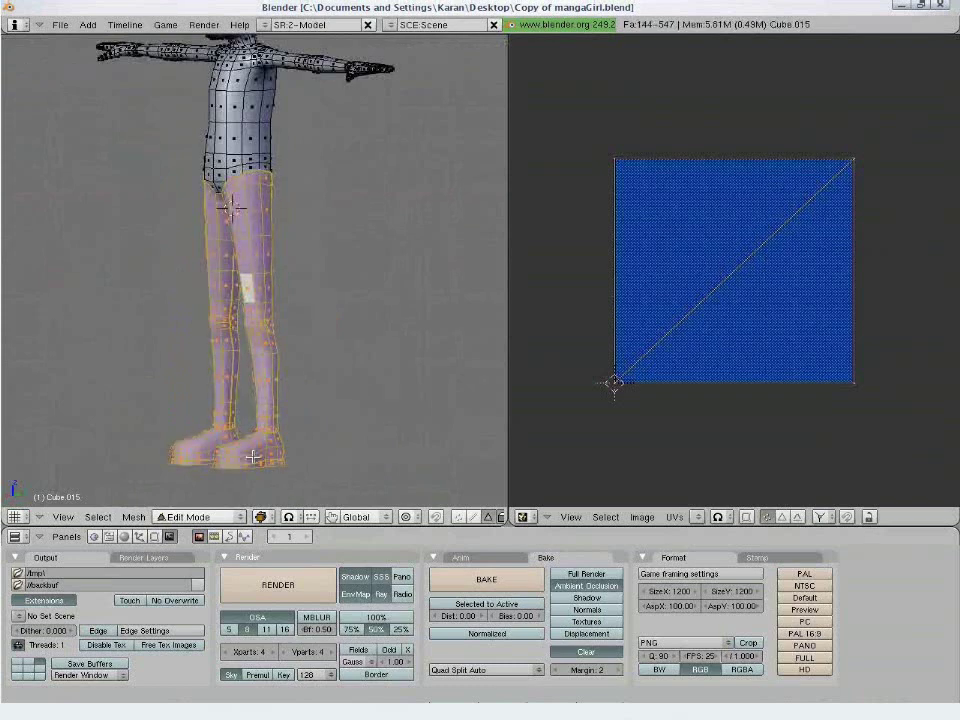
key("shift+l")
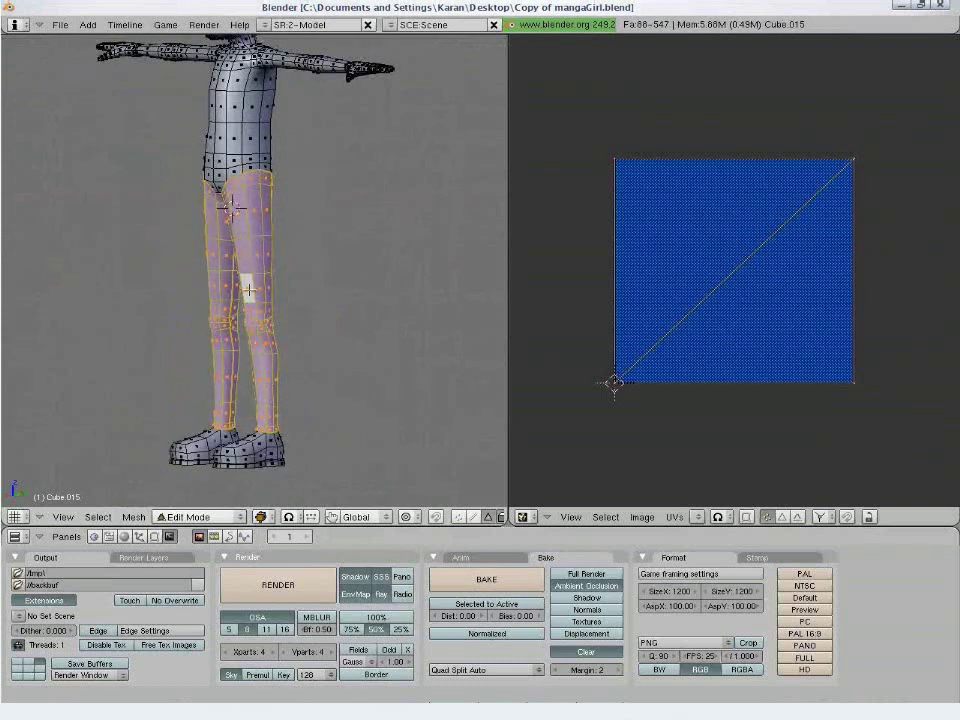
Unwrap the selected leg faces from the front view using the marked seams.
key("KP_1")
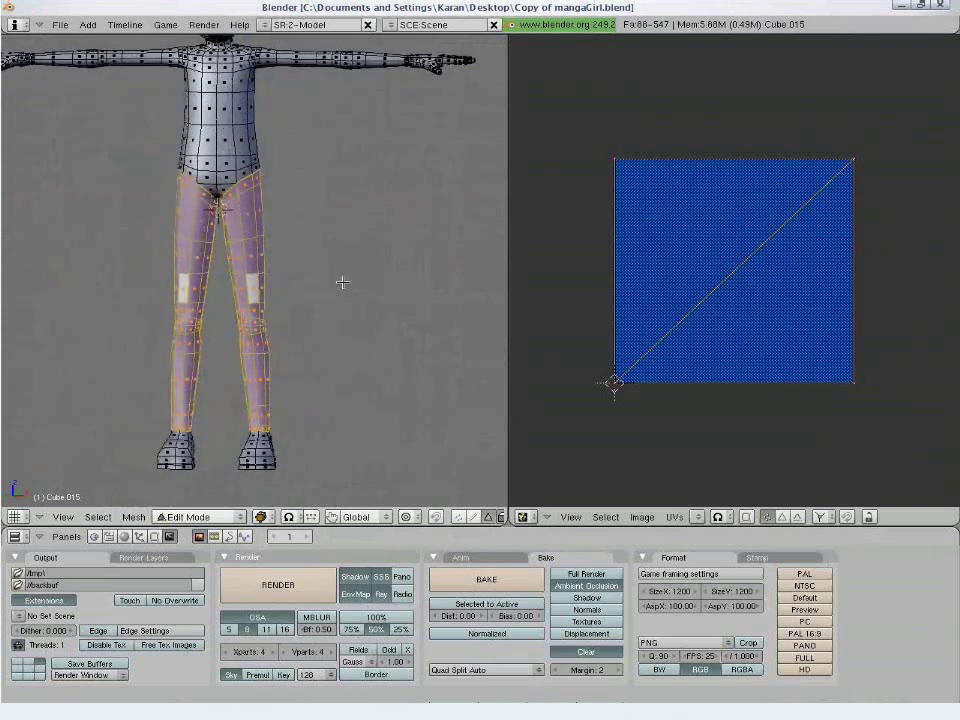
key("u")
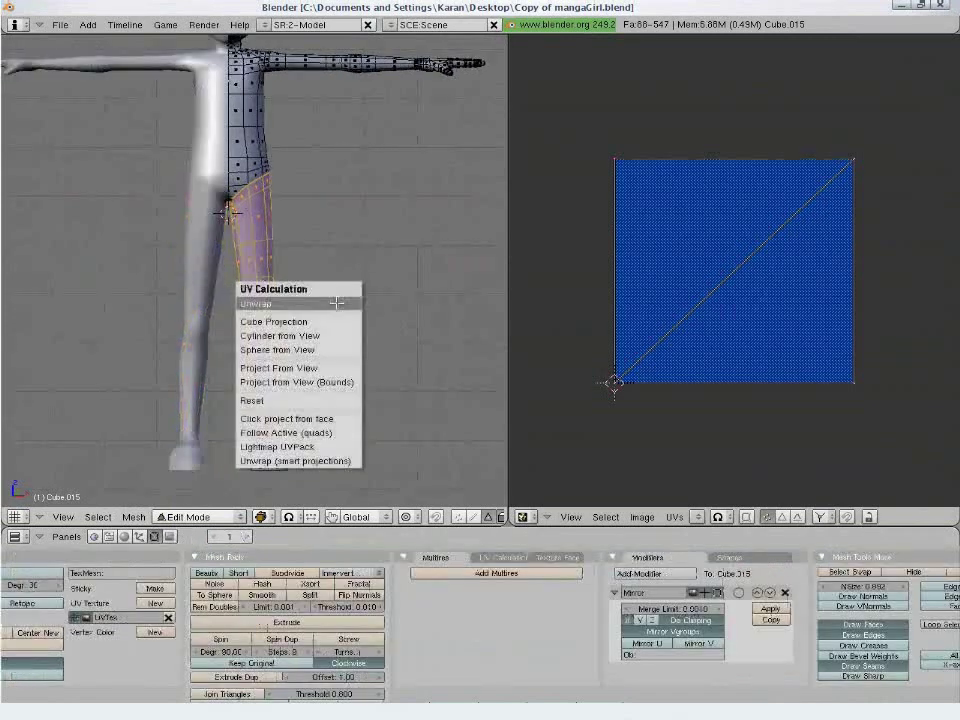
left_click(338, 302)
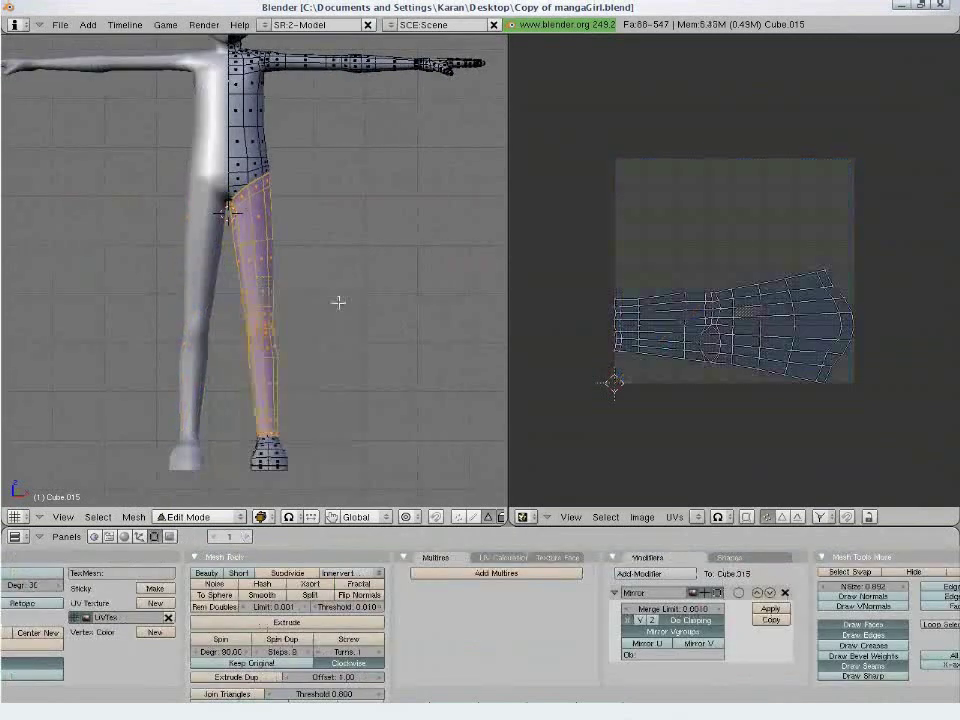
Rotate the leg's UV island upright, scale it down, and move it to the lower-left corner of the UV area.
key("a")
key("r")
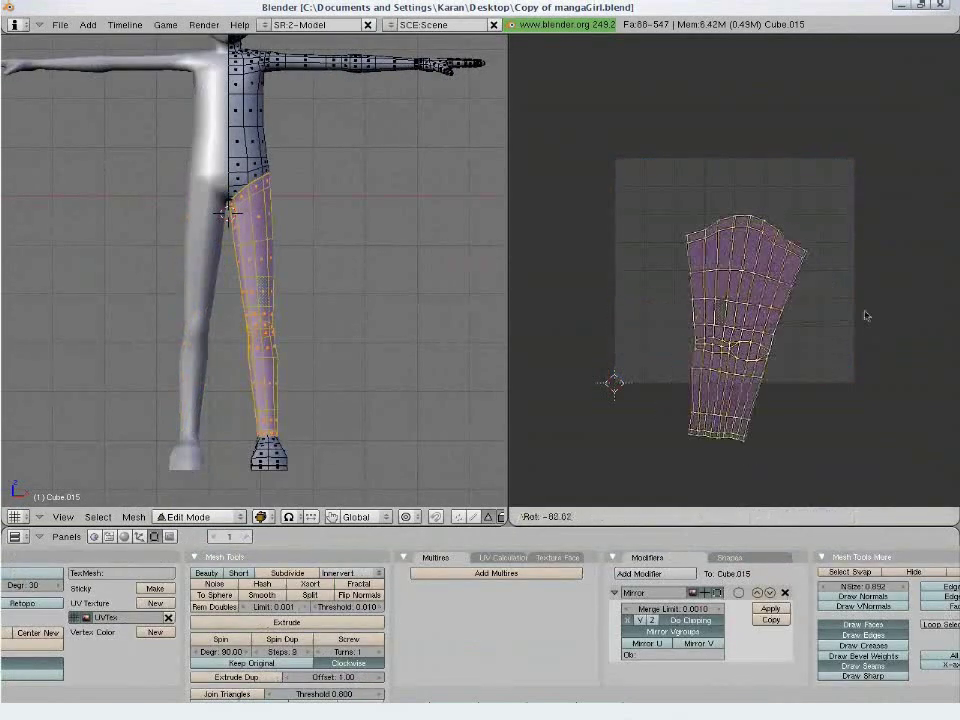
left_click(857, 309)
key("s")
left_click(830, 396)
key("g")
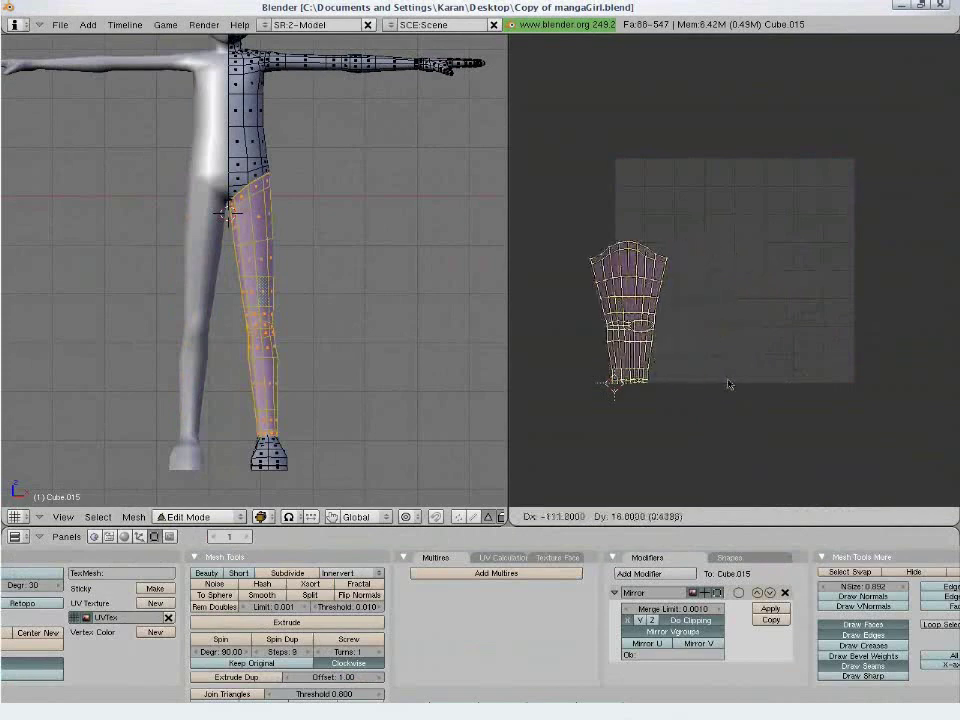
left_click(647, 440)
Clear the selection, select the edge loop around the shoulder where the arm meets the torso, and mark it as a seam.
middle_click_drag(349, 326, 313, 416, "shift")
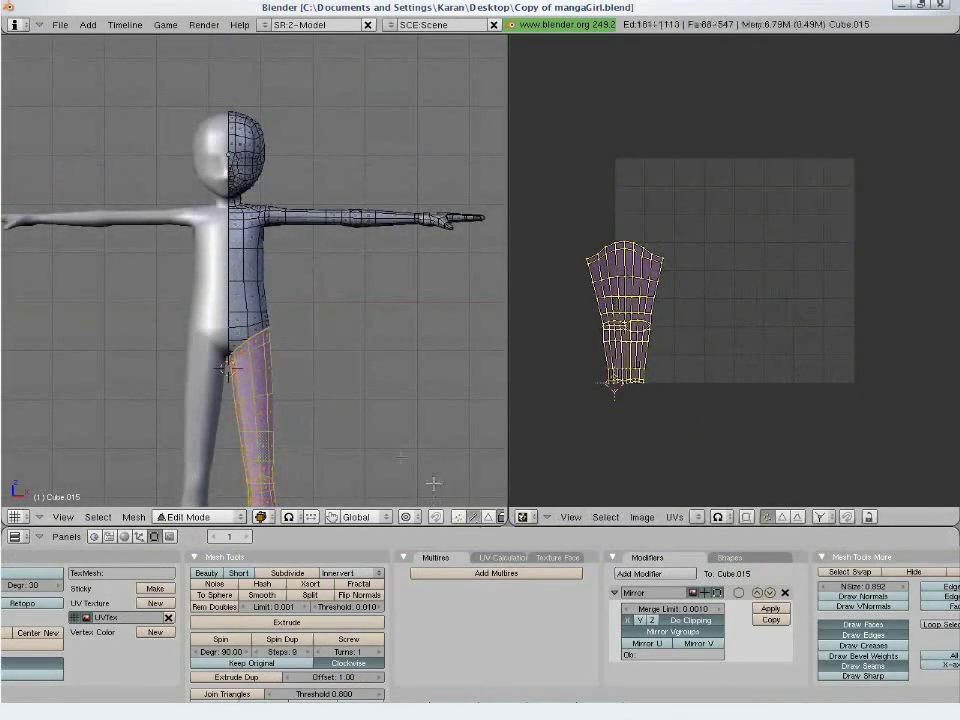
scroll(326, 369, "up", 6)
middle_click_drag(326, 369, 327, 280, "shift")
key("a")
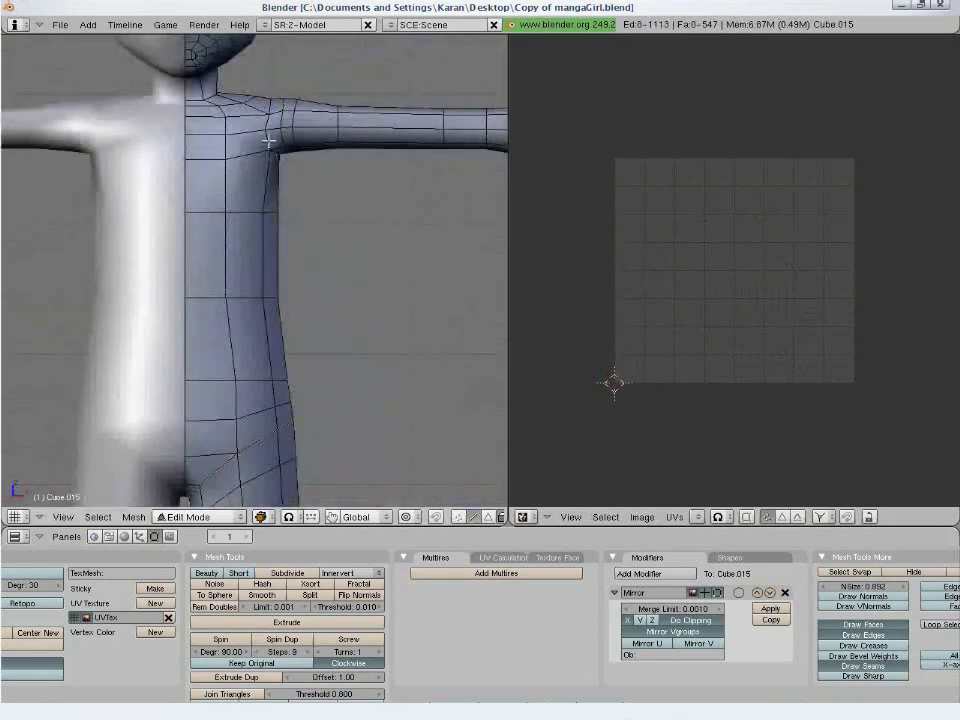
middle_click_drag(270, 107, 363, 165)
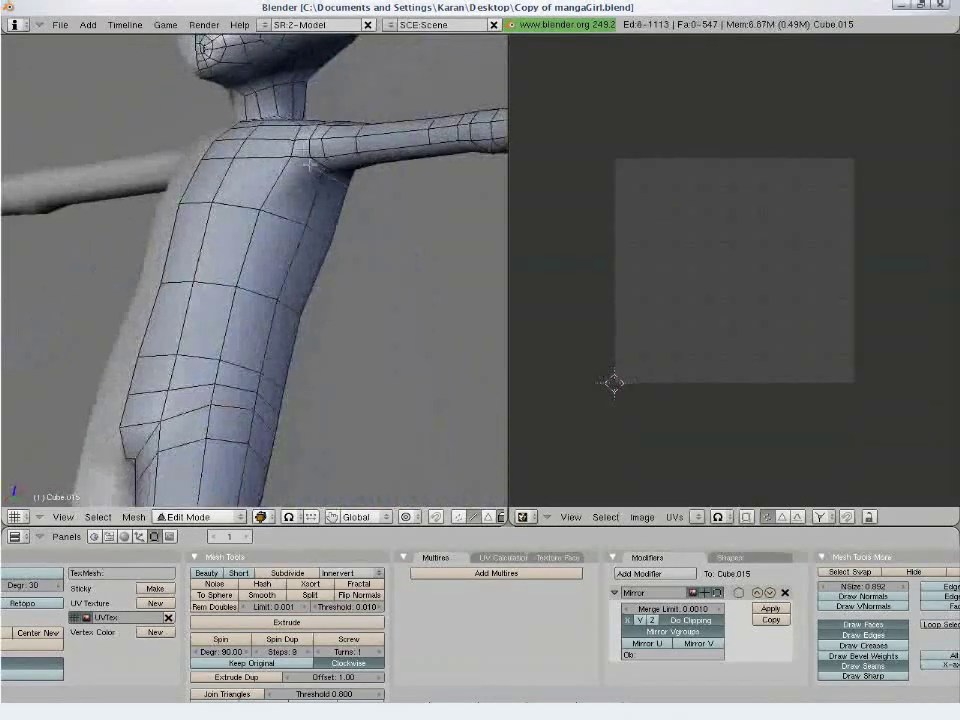
middle_click_drag(274, 185, 244, 363)
key("ctrl+e")
left_click(291, 279)
scroll(316, 303, "down", 3)
key("KP_1")
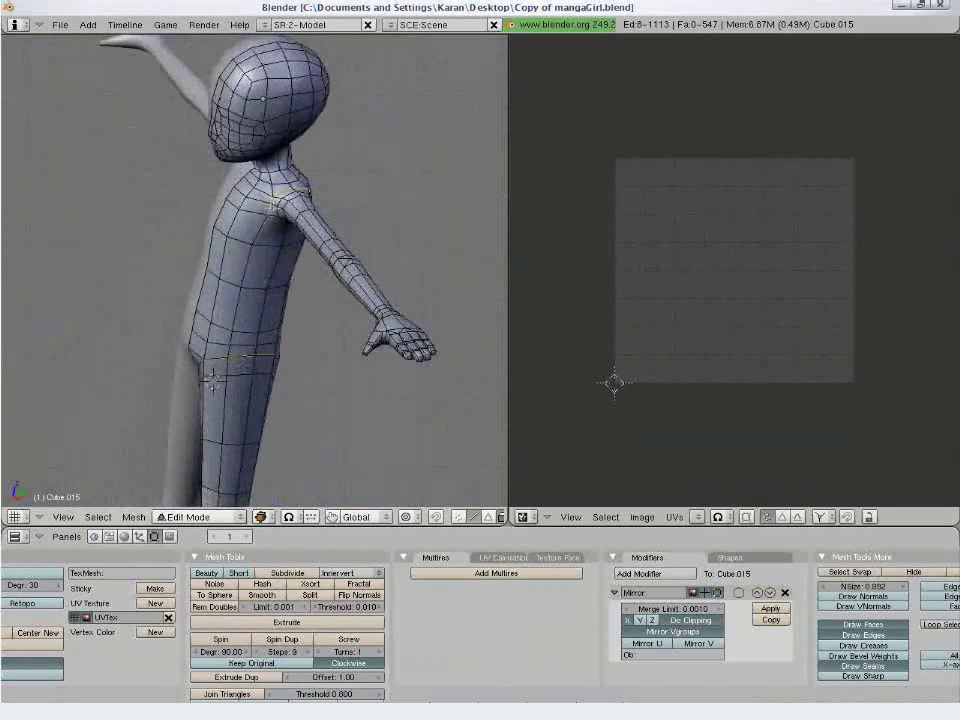
Add the edge loop around the base of the neck, mark it as a seam, and clear the selection.
scroll(276, 224, "up", 2)
middle_click_drag(276, 223, 249, 317, "shift")
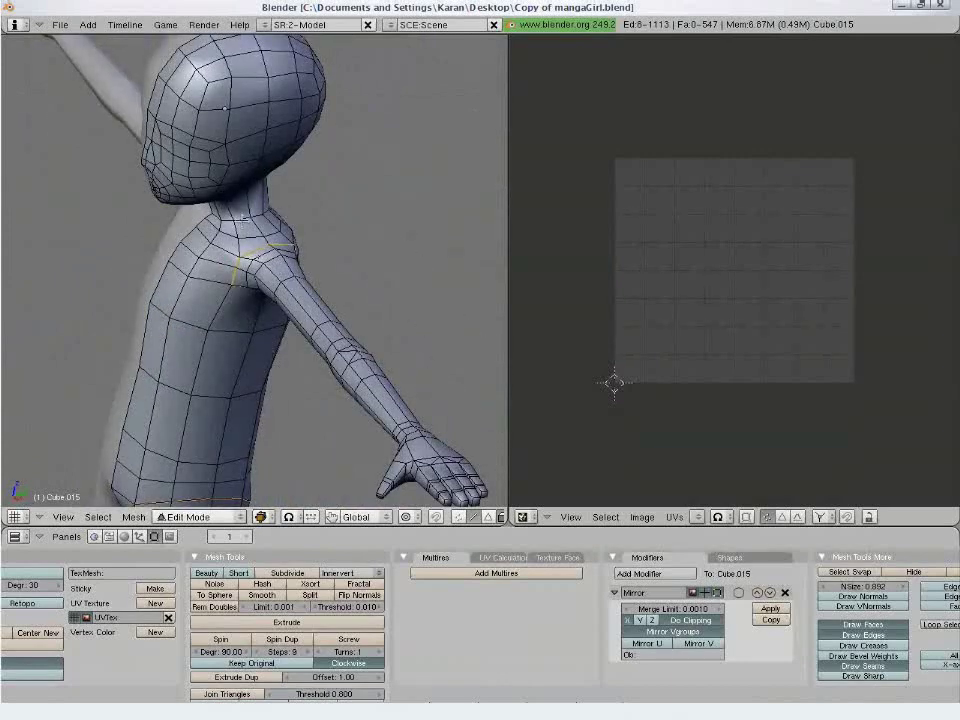
middle_click_drag(244, 215, 167, 328)
middle_click_drag(161, 388, 343, 297)
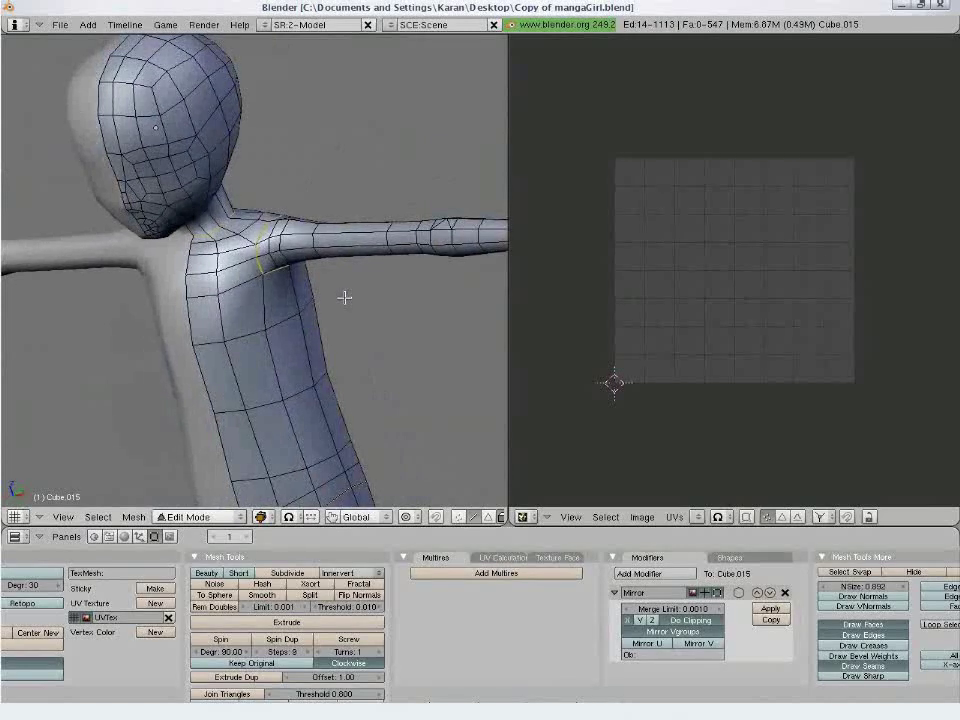
right_click(252, 217, "alt+shift")
key("a")
right_click(311, 269)
Switch to face selection, select the linked torso faces between the neck, shoulder and hip seams, and unwrap them.
left_click(490, 519)
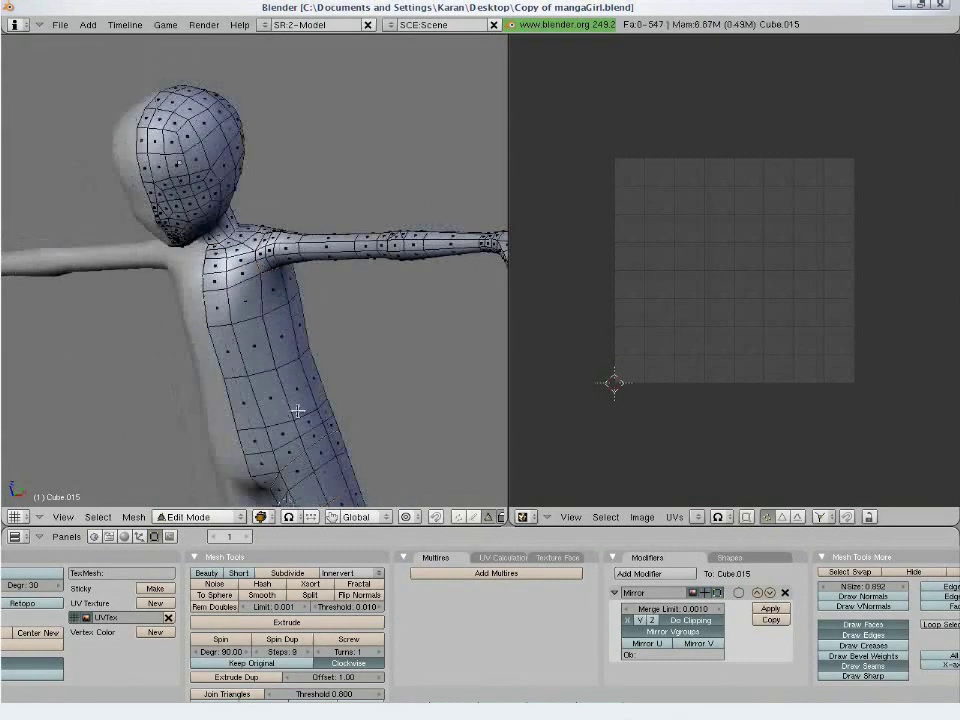
key("l")
key("u")
left_click(373, 371)
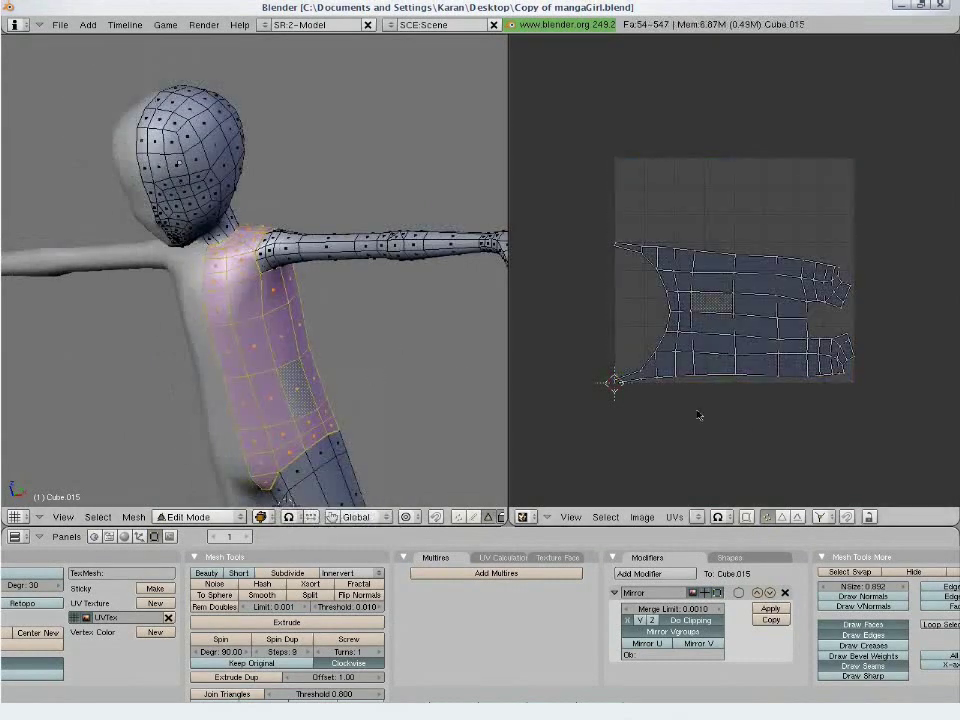
Rotate the torso's UV island upright, scale it down, and move it beside the leg island.
key("a")
key("r")
left_click(848, 296)
key("s")
left_click(818, 395)
key("g")
left_click(724, 373)
Clear the face selection, switch to edge selection, and select the edge loop along the underside of the arm.
middle_click_drag(428, 394, 349, 381, "shift")
key("a")
middle_click_drag(196, 350, 338, 247)
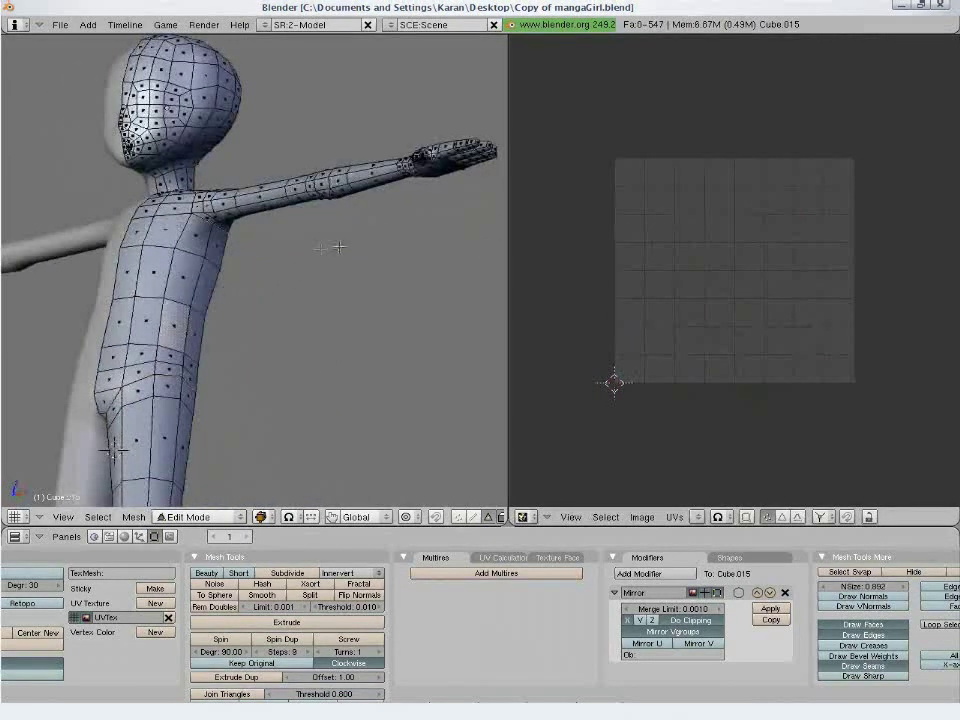
middle_click_drag(280, 252, 218, 336, "shift")
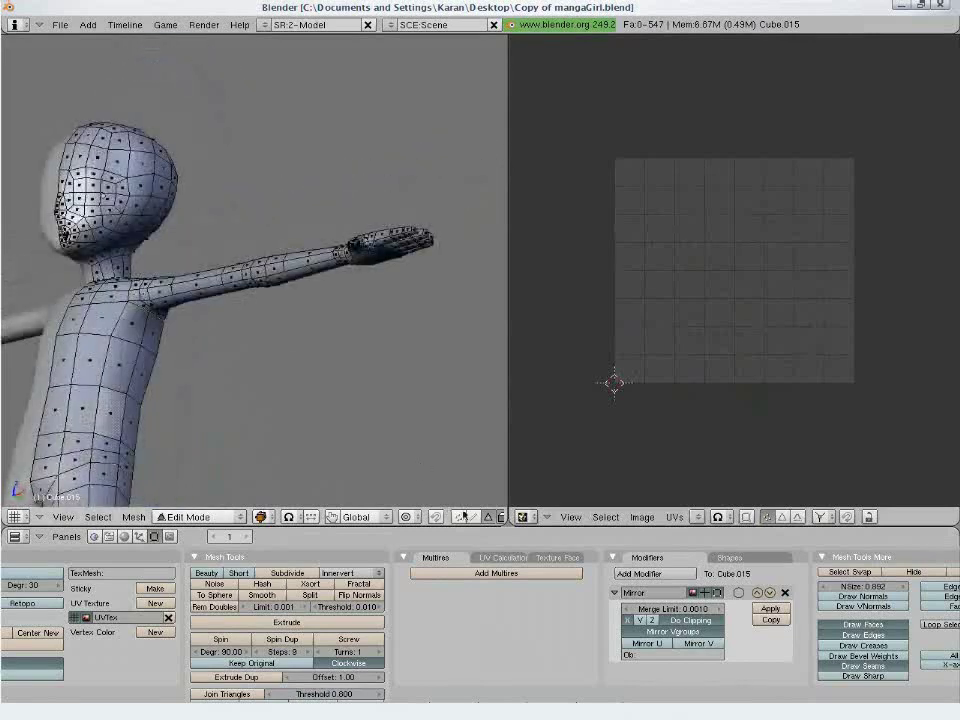
left_click(473, 517)
scroll(276, 435, "up", 3)
middle_click_drag(167, 417, 318, 231)
right_click(318, 231, "alt+shift")
scroll(304, 272, "down", 5)
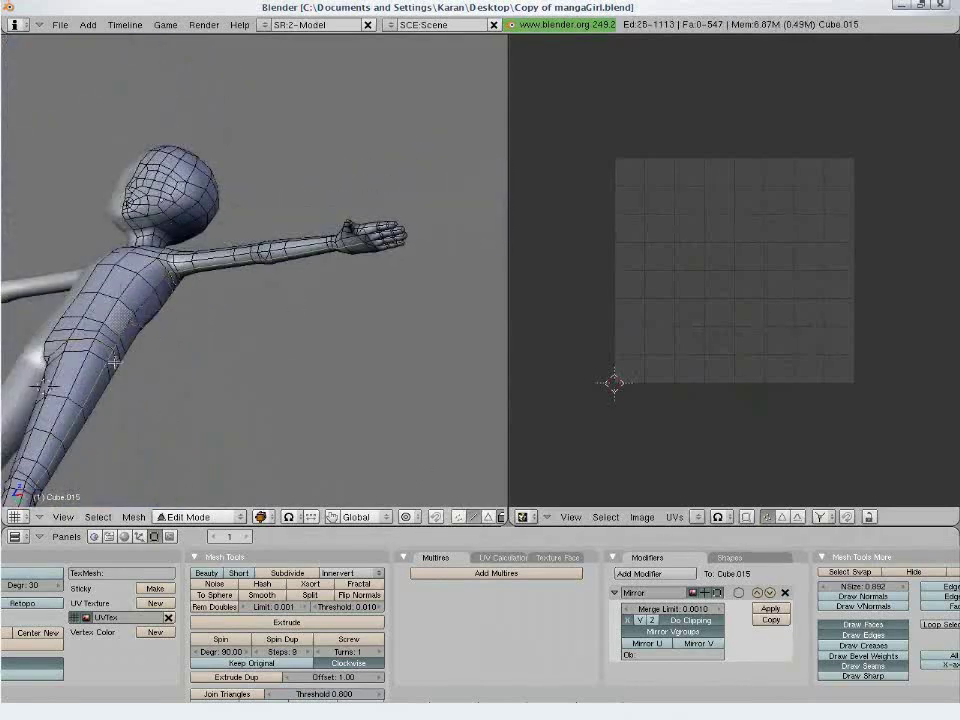
Limit the selection to the underside of the arm from armpit to wrist, add the wrist loop, and mark the edges as a seam.
middle_click_drag(251, 419, 340, 283, "shift")
key("z")
key("z")
middle_click_drag(283, 225, 219, 353, "shift")
scroll(457, 313, "up", 4)
middle_click_drag(457, 314, 373, 303)
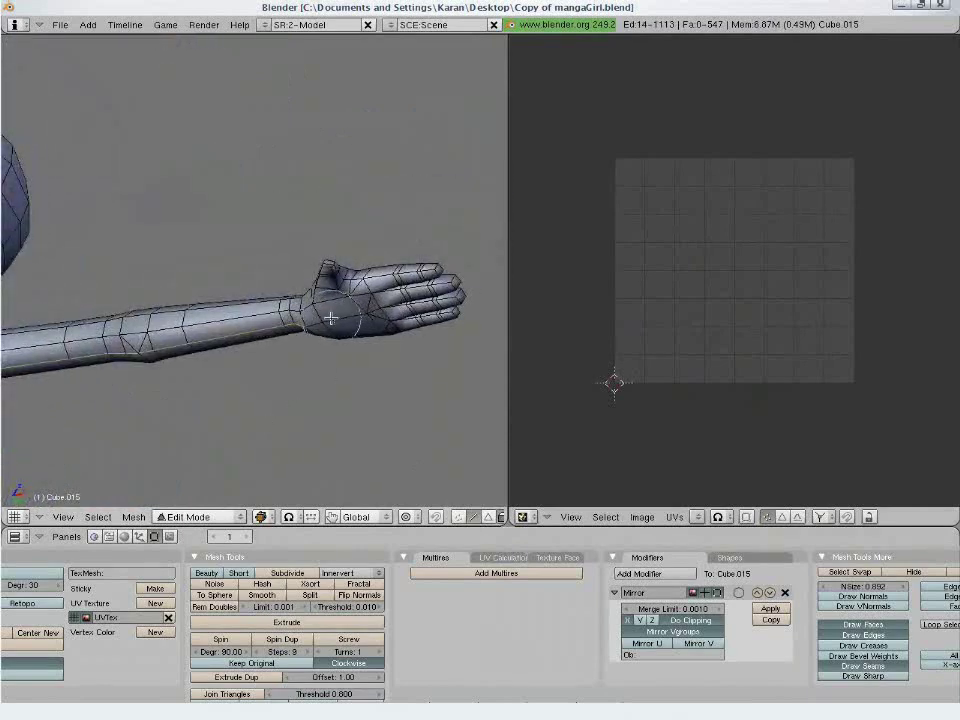
middle_click_drag(320, 378, 365, 430)
middle_click_drag(325, 372, 281, 332)
scroll(281, 332, "down", 3)
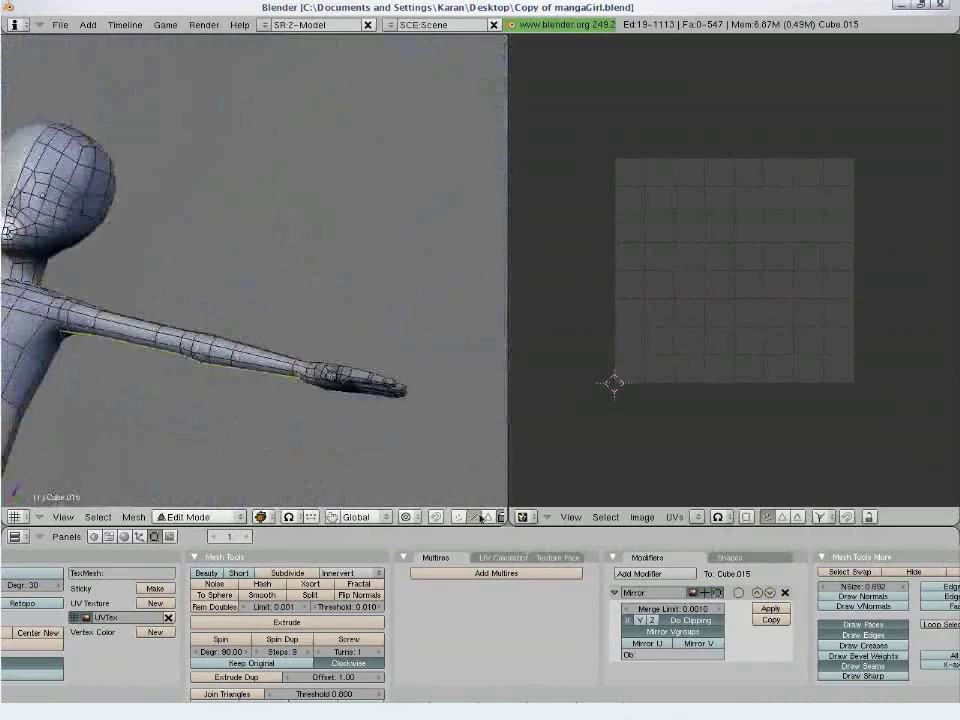
Switch to face selection, select the linked arm faces between the shoulder and wrist seams, and unwrap them.
left_click(488, 517)
key("l")
key("u")
left_click(252, 320)
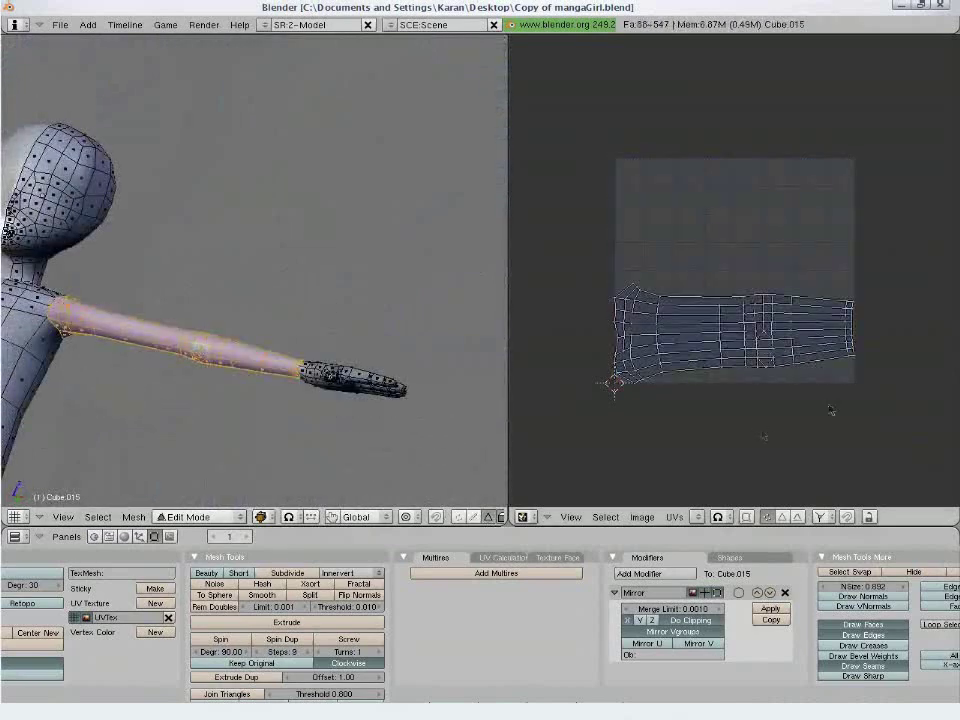
Rotate the arm's UV island upright, and select all faces to display every unwrapped island together.
key("r")
left_click(733, 459)
key("a")
key("a")
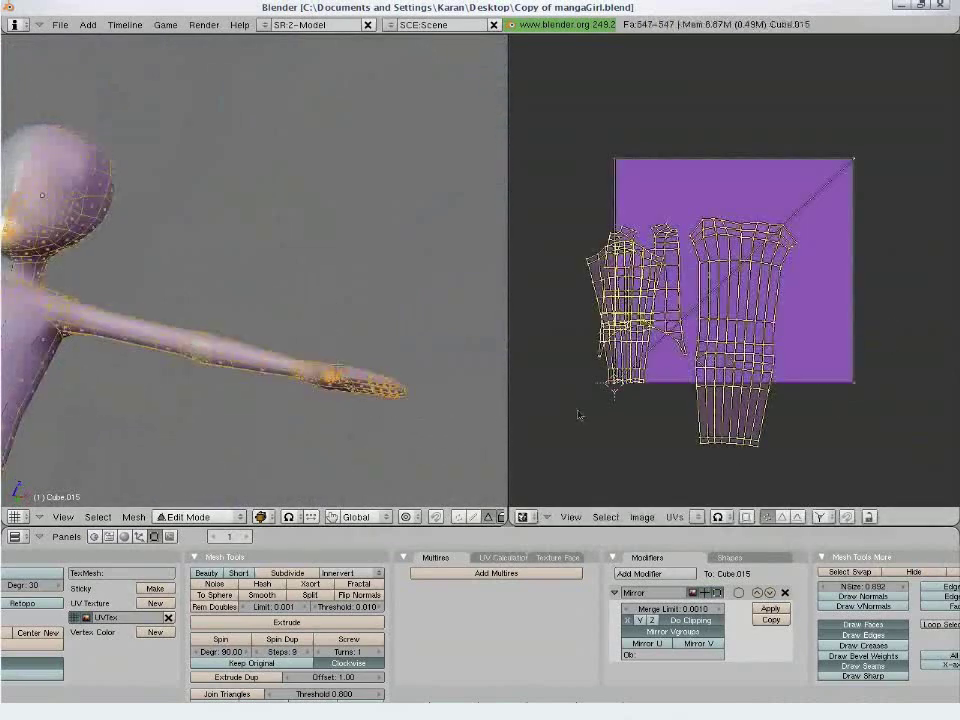
middle_click_drag(287, 415, 395, 299, "shift")
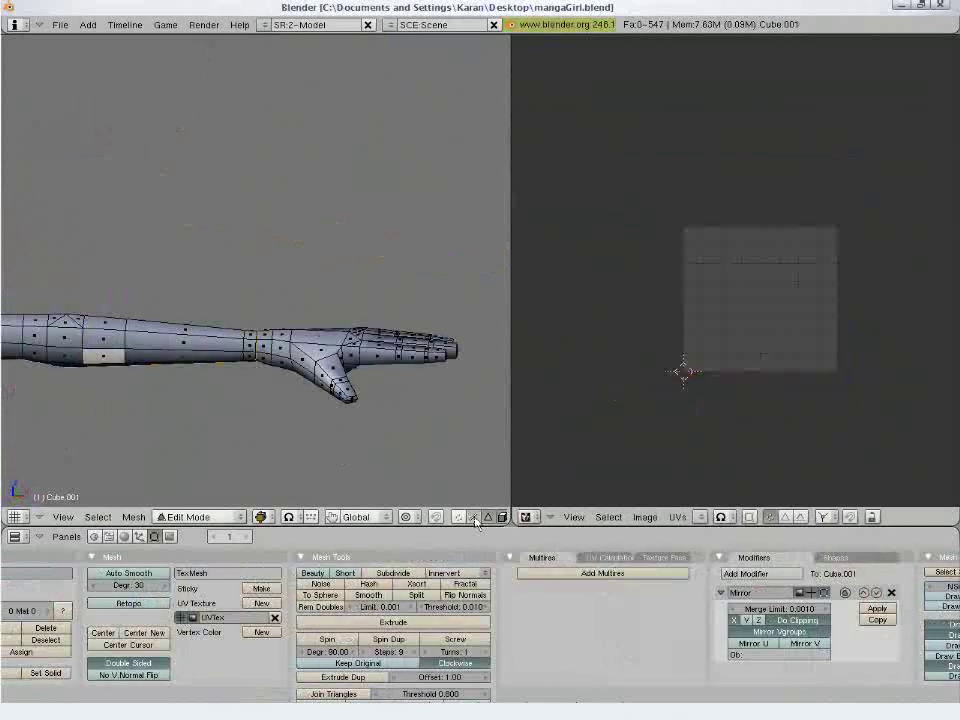
Select the wrist edge loop and the edges running along the sides of the fingers.
middle_click_drag(260, 300, 312, 272)
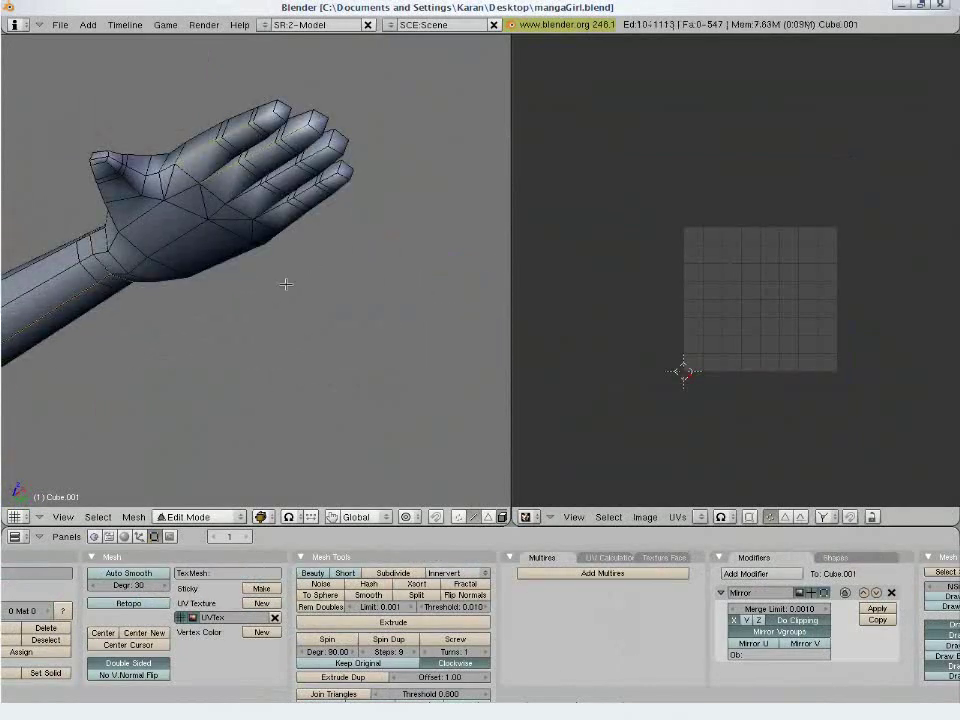
middle_click_drag(285, 175, 274, 340)
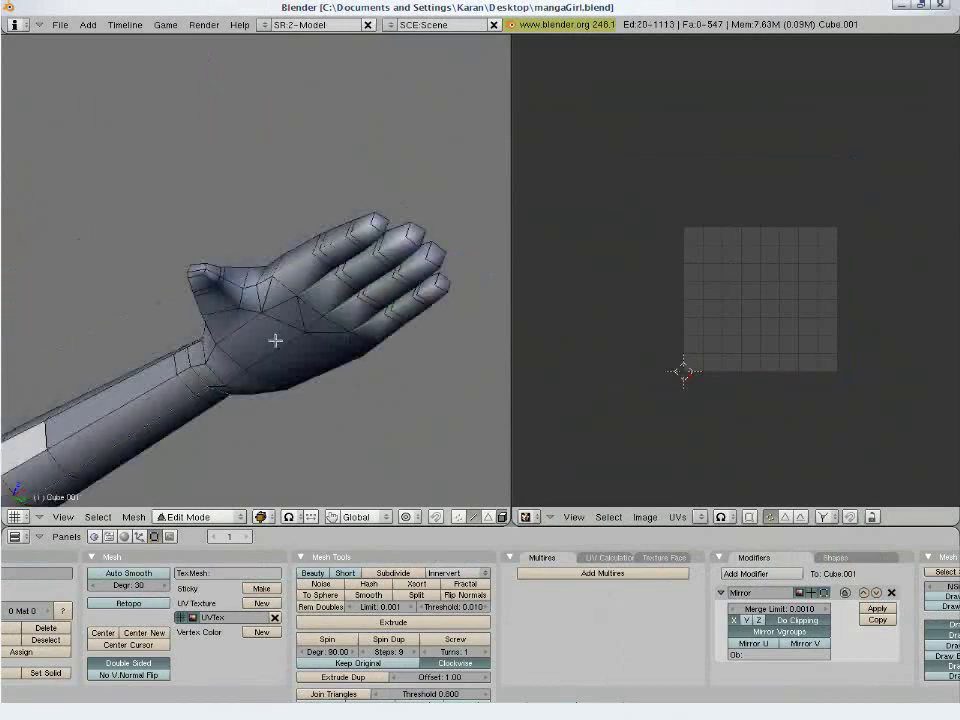
middle_click_drag(249, 287, 304, 433)
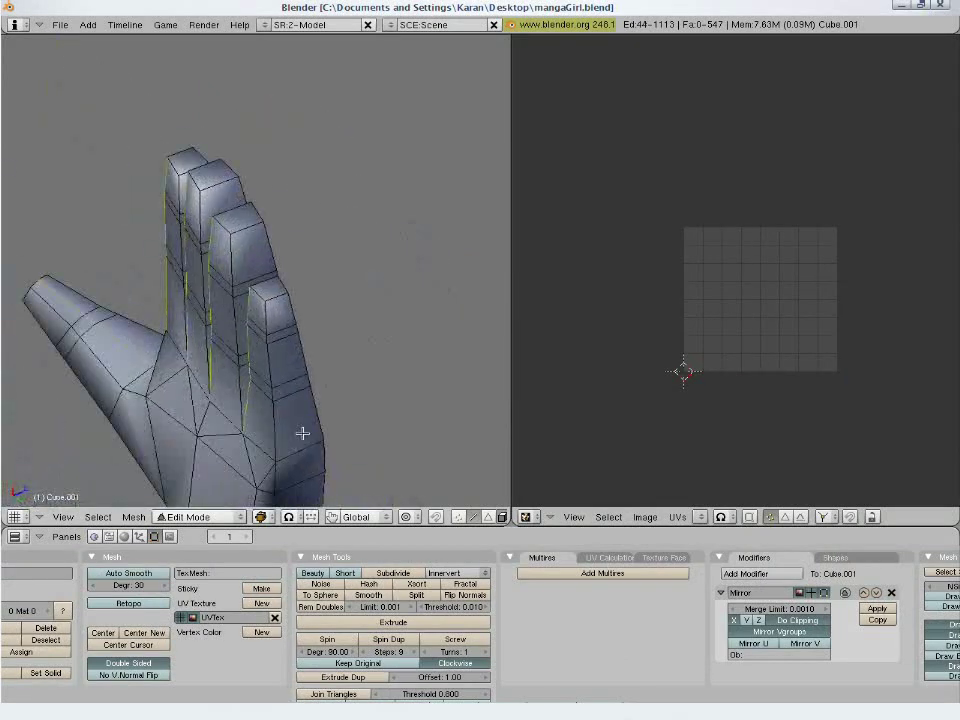
key("ctrl+Up")
right_click(338, 229, "alt+shift")
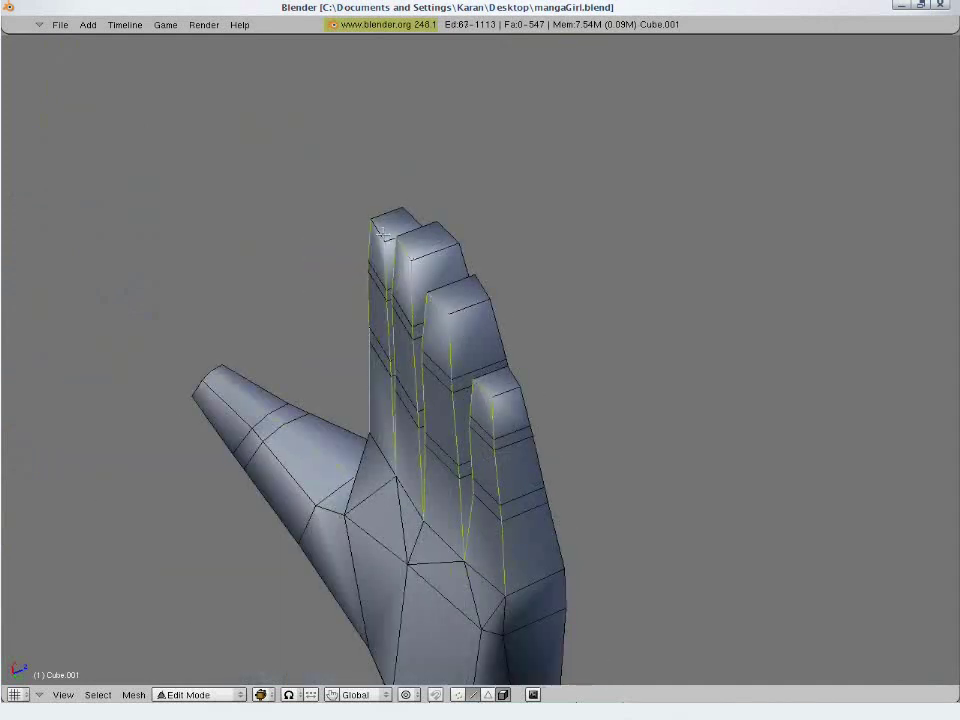
right_click(384, 235, "shift")
Remove the stray arm edges from the selection, keep the wrist, thumb and finger edges, and mark them as a seam.
scroll(478, 448, "down", 3)
middle_click_drag(500, 530, 461, 381, "shift")
middle_click_drag(461, 436, 507, 465)
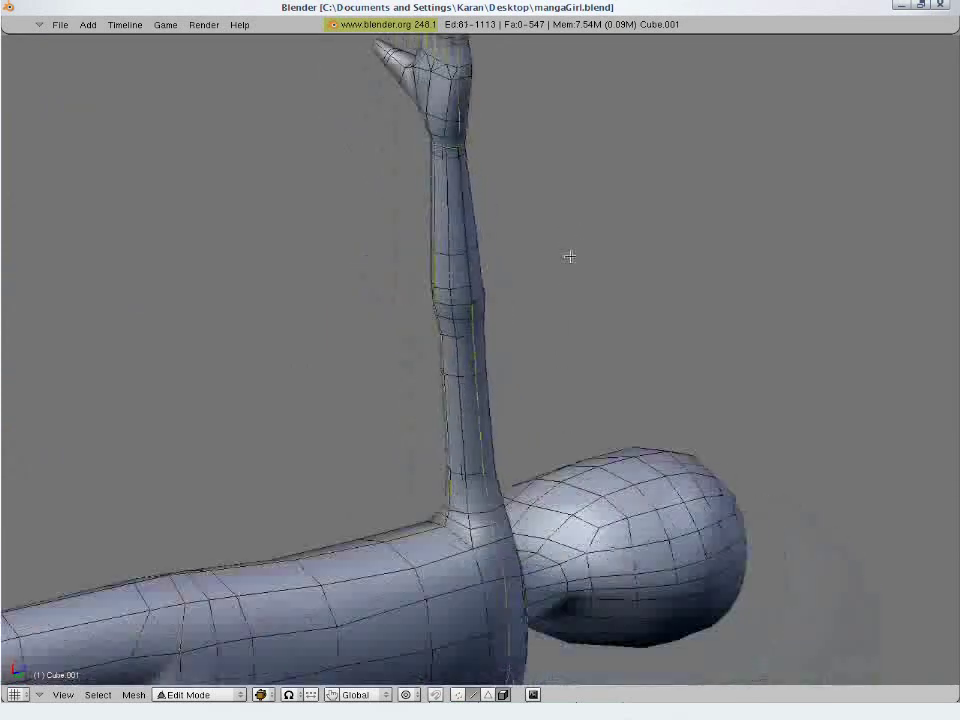
middle_click_drag(436, 199, 462, 594)
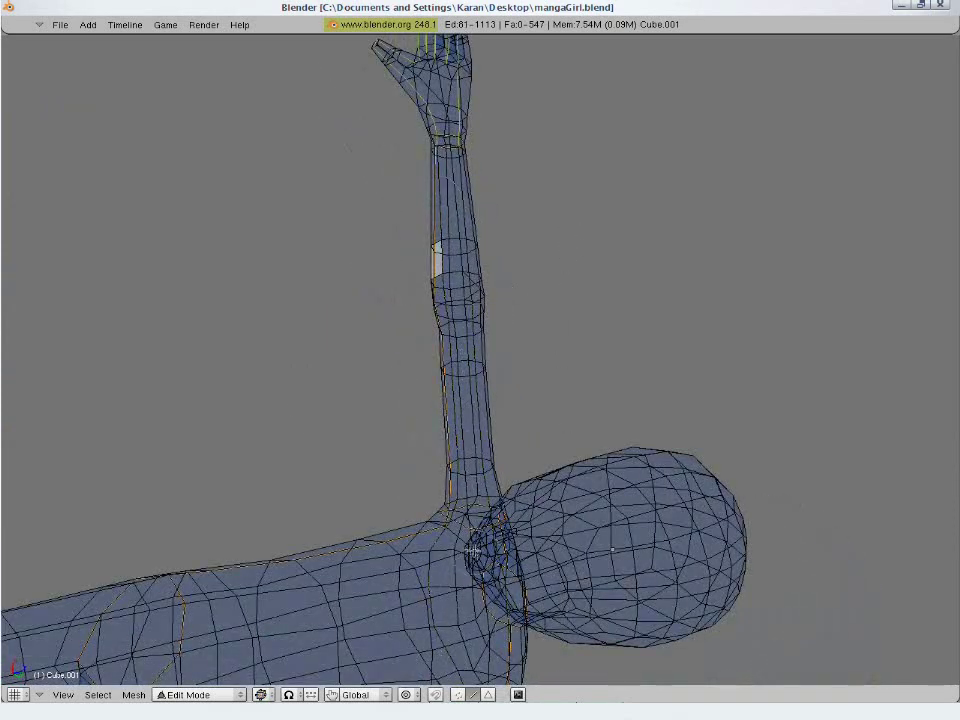
scroll(351, 424, "down", 3)
scroll(425, 398, "up", 6)
key("z")
mouse_move(362, 69)
middle_mouse_down("shift")
mouse_move(450, 349)
mouse_move(795, 437)
middle_mouse_up("shift")
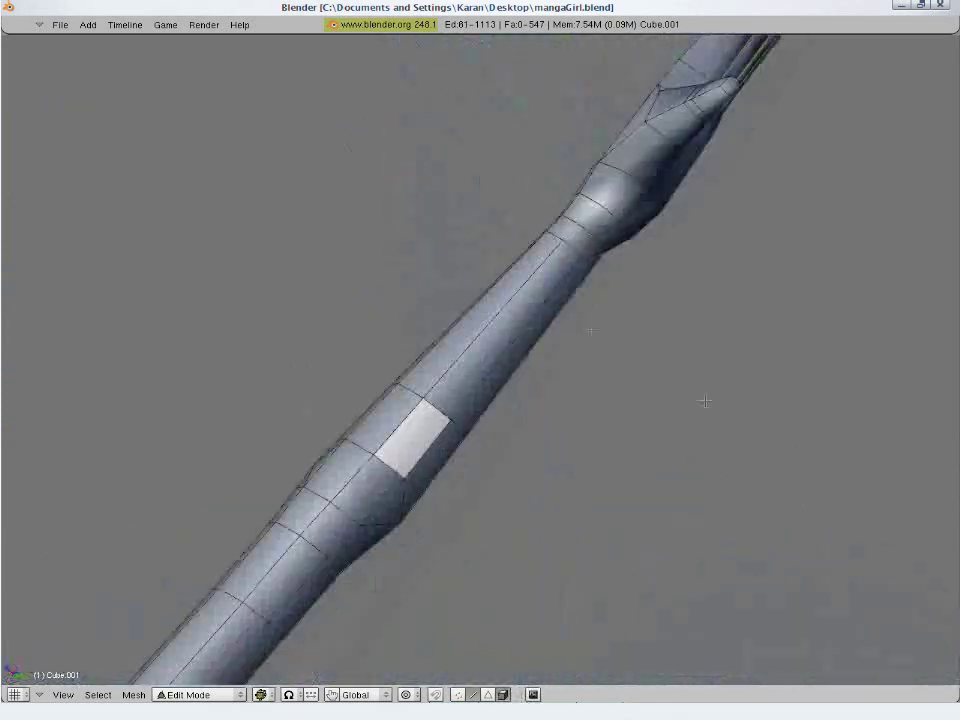
middle_click_drag(680, 462, 662, 523)
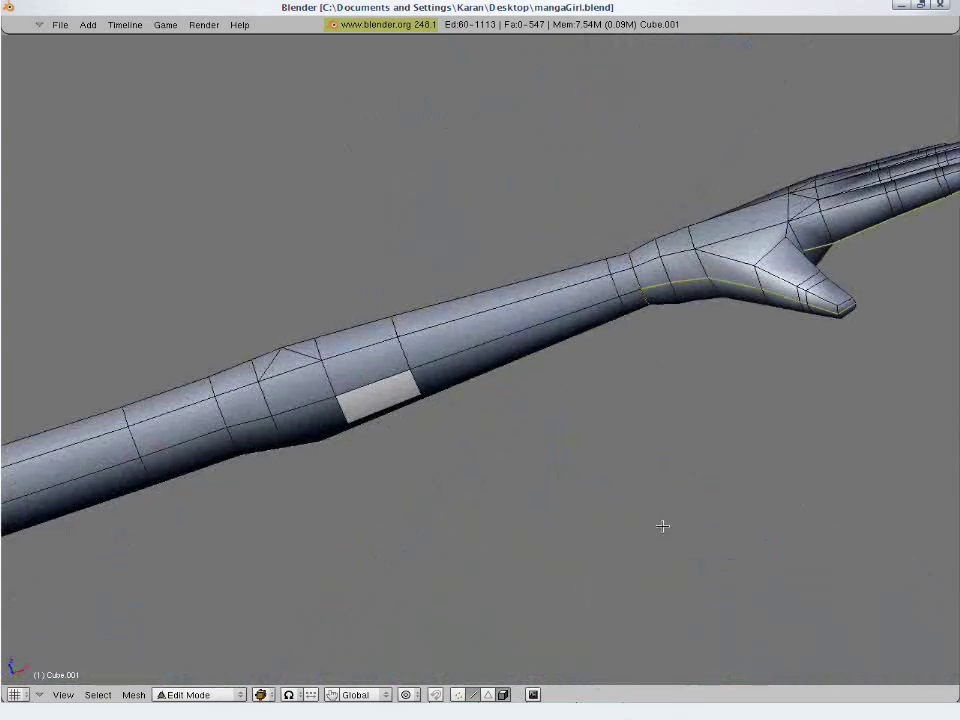
key("a")
Return to the split layout, view the model from above, and select the linked hand faces up to the wrist seam.
scroll(562, 501, "down", 3)
key("ctrl+Down")
key("KP_7")
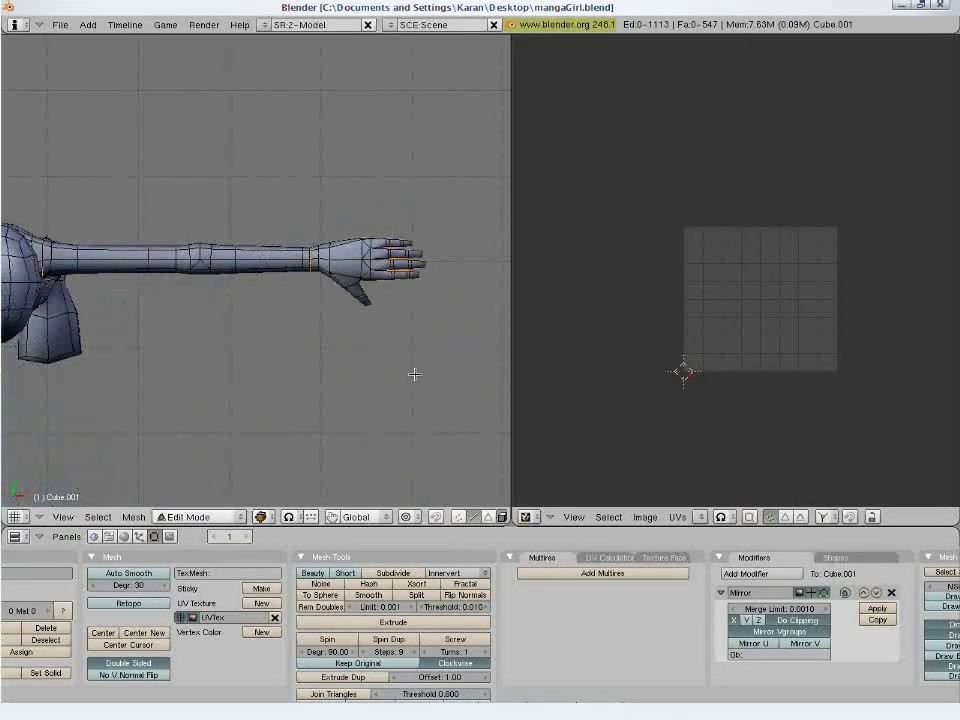
left_click(488, 517)
key("l")
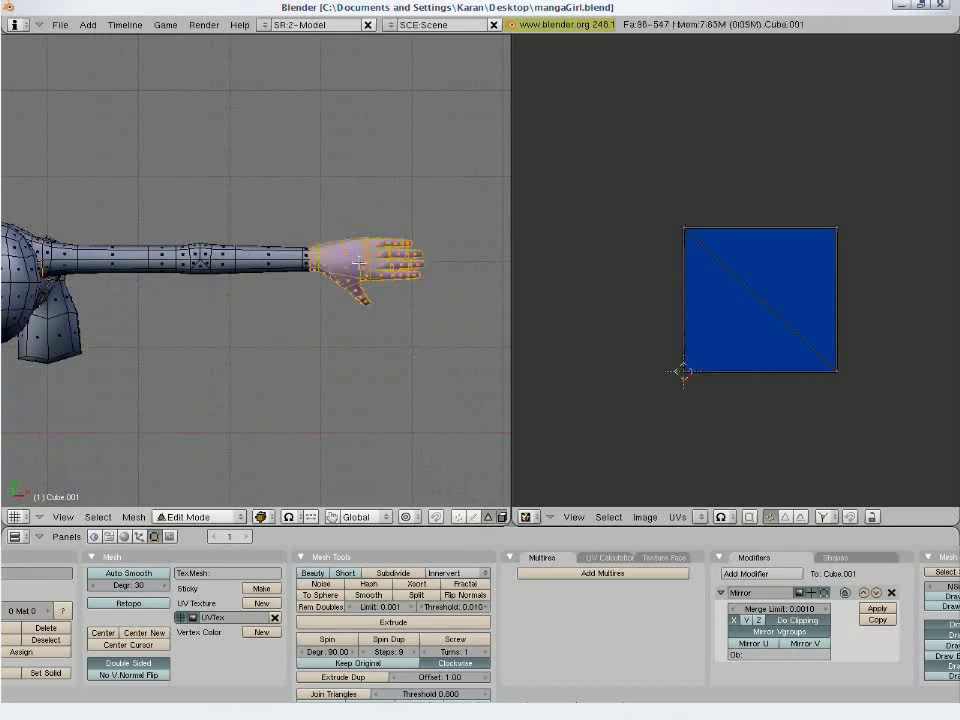
Unwrap the hand faces, and replace that layout with a Project From View from above.
key("u")
left_click(358, 263)
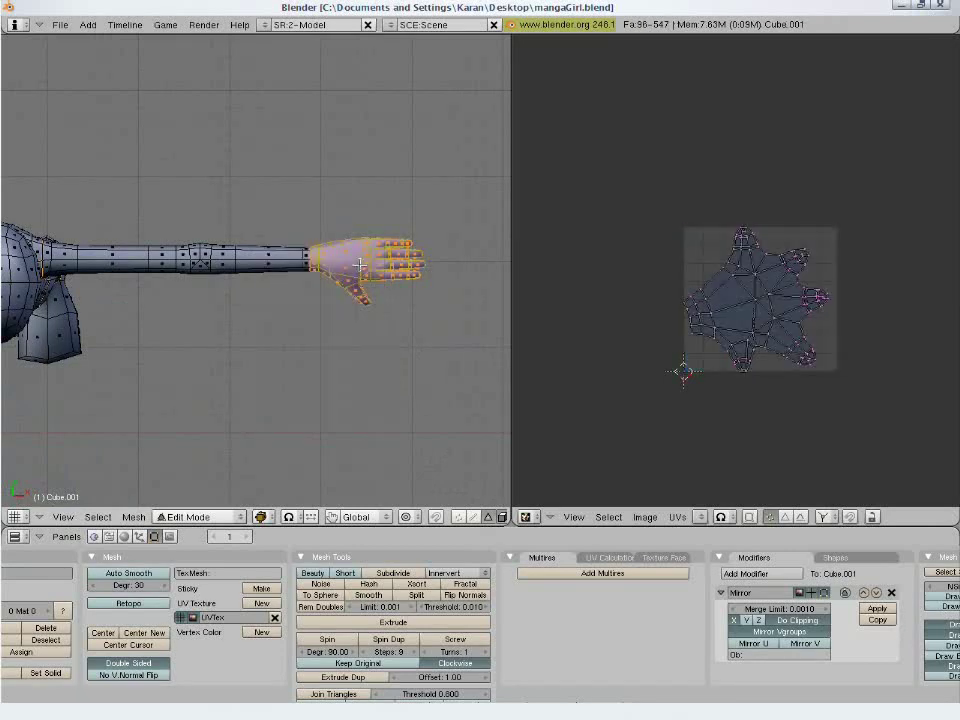
scroll(358, 263, "up", 2)
key("u")
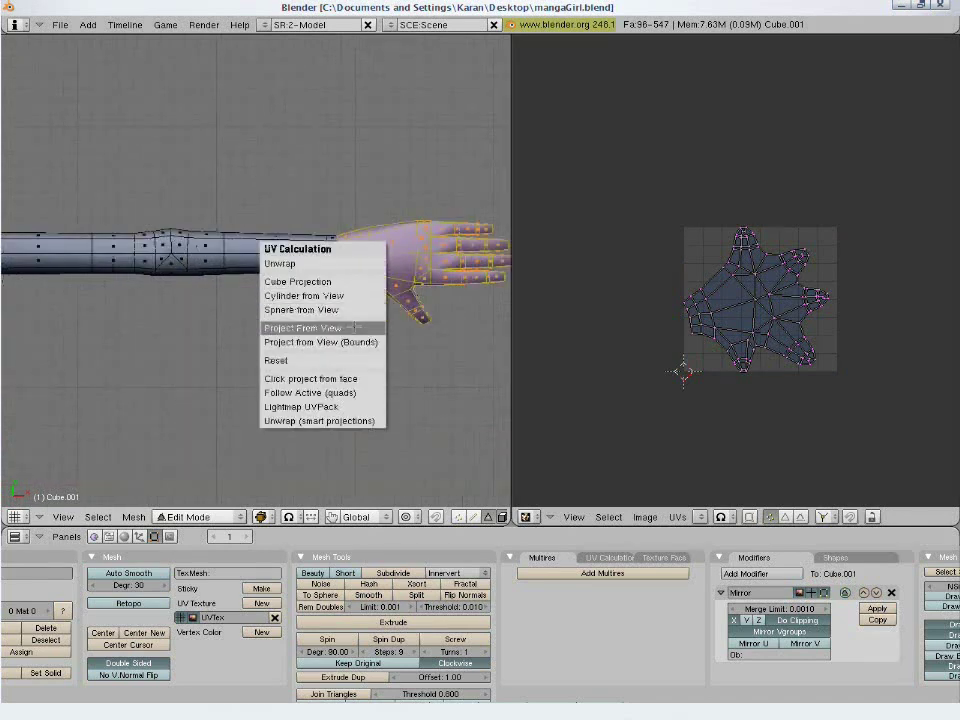
left_click(340, 328)
middle_click_drag(342, 384, 214, 88)
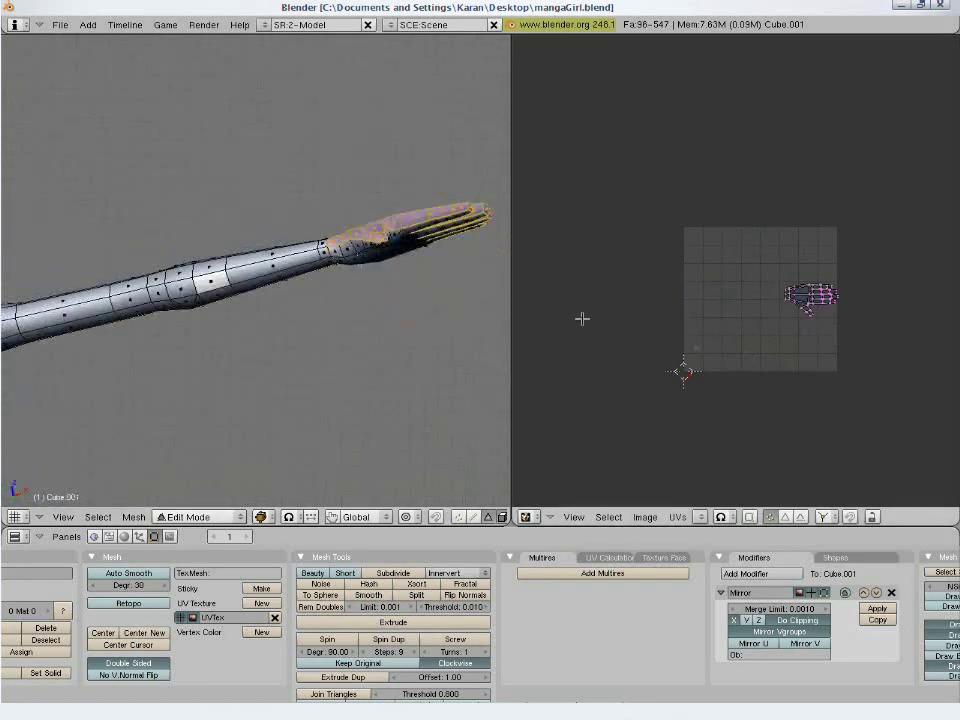
scroll(636, 321, "up", 5)
key("ctrl+v")
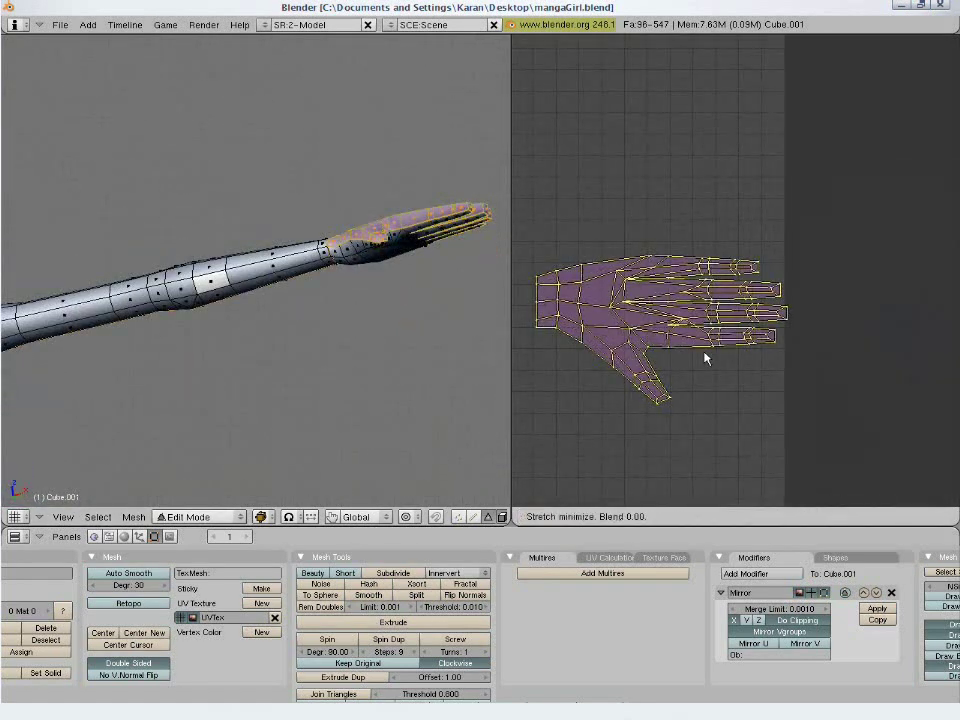
key("Escape")
Select the linked UVs of one side of the hand and scale them slightly larger than the other side's overlapping UVs.
scroll(707, 356, "up", 1)
key("a")
key("l")
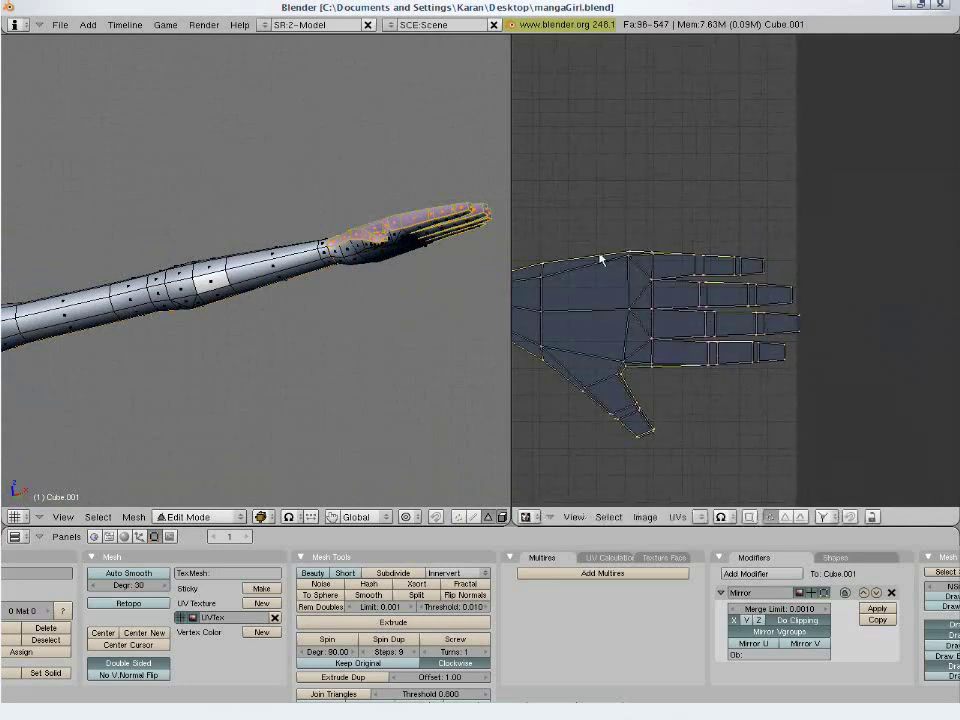
key("s")
key("y")
left_click(638, 515)
key("g")
key("s")
key("y")
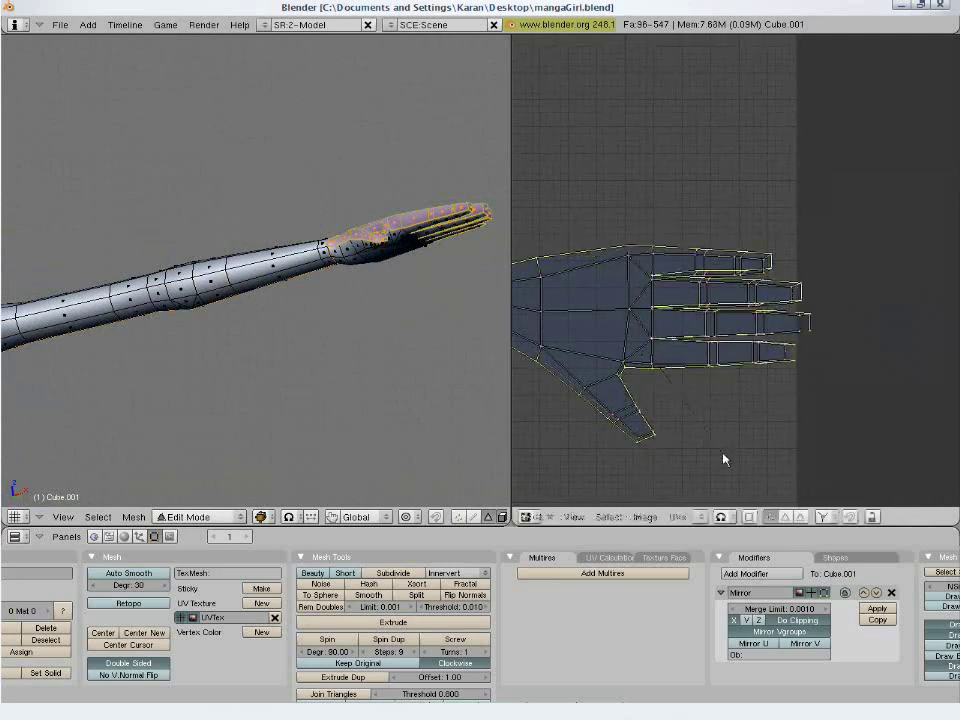
left_click(724, 456)
Try circle-selecting the UVs around the fingertips of the hand island, and clear the selection.
scroll(714, 431, "up", 3)
middle_click_drag(714, 431, 812, 414)
key("a")
key("b")
key("b")
left_click_drag(900, 238, 747, 218)
key("Escape")
key("a")
scroll(778, 249, "down", 9)
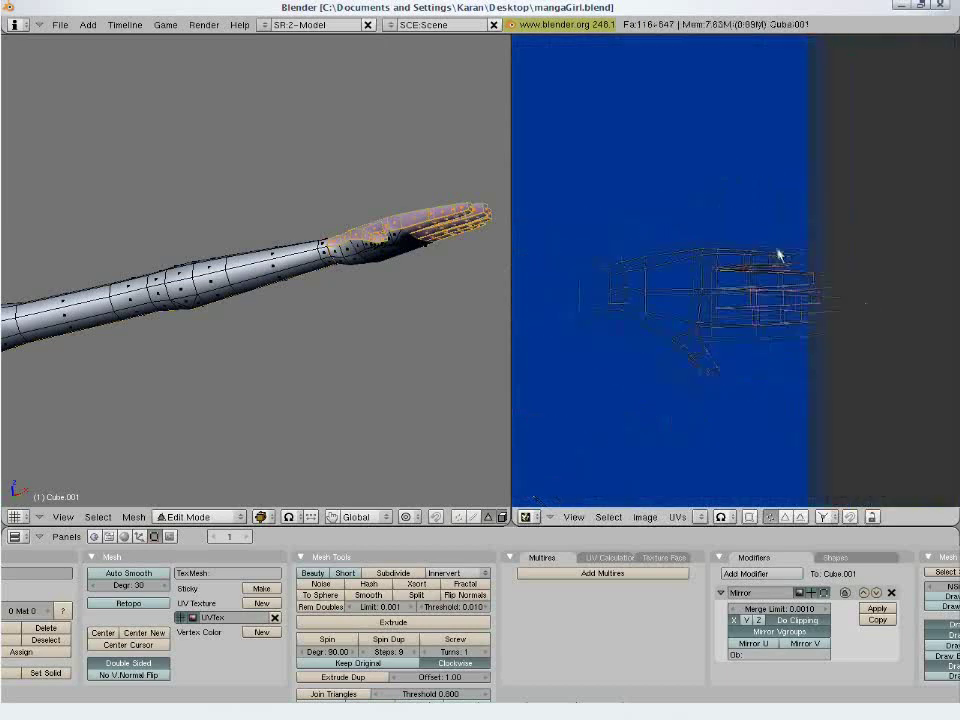
right_click(394, 224)
key("l")
scroll(858, 243, "up", 7)
key("b")
key("b")
left_click_drag(840, 236, 801, 221)
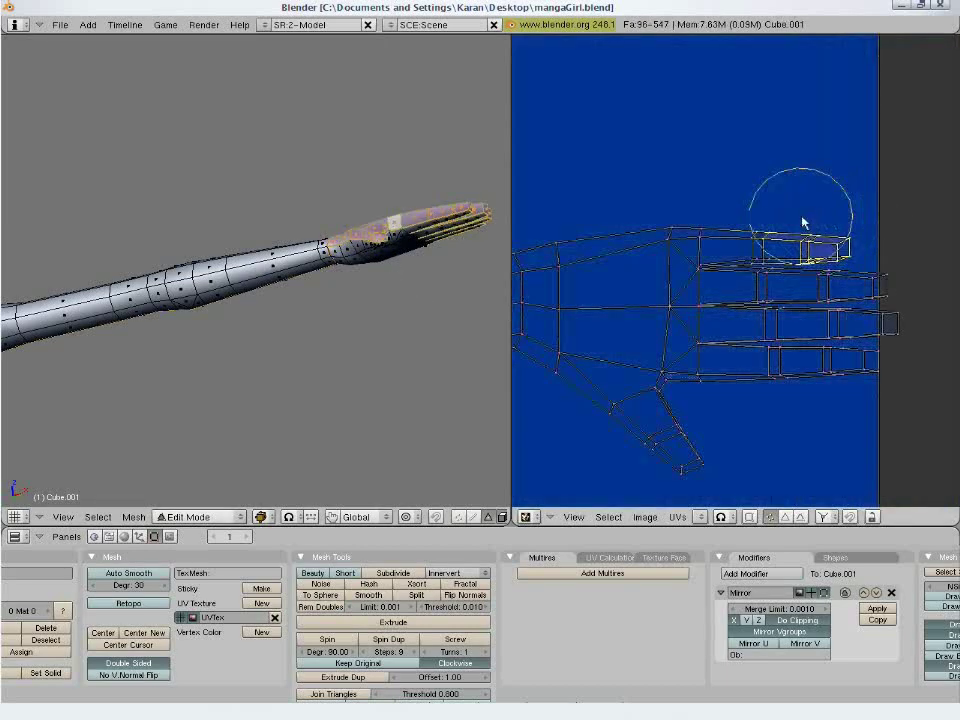
key("Escape")
key("a")
Inspect the palm side of the hand, clear the selection, and select the linked palm-side faces up to the wrist seam.
middle_click_drag(470, 290, 349, 376)
middle_click_drag(320, 215, 261, 343, "shift")
scroll(261, 343, "up", 5)
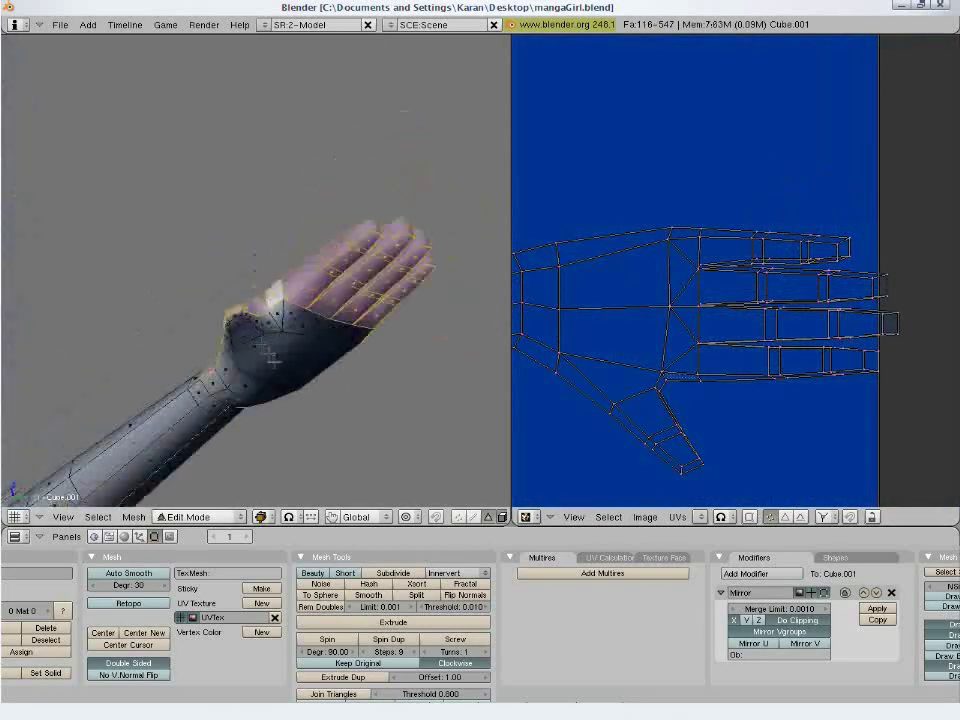
left_click(474, 517)
key("a")
middle_click_drag(280, 430, 250, 364)
left_click(488, 517)
right_click(315, 354)
key("l")
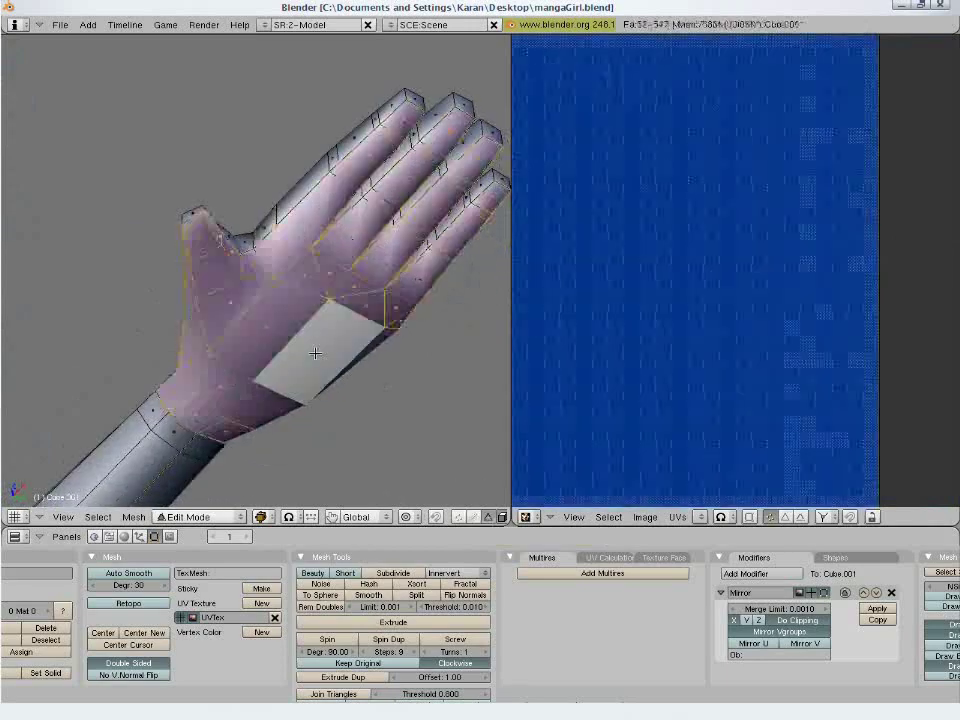
View the hand from below and lay out the selected palm-side faces' UVs by projecting them from that view.
key("ctrl+KP_7")
scroll(386, 394, "down", 1)
middle_click_drag(386, 380, 291, 367, "shift")
key("u")
left_click(292, 368)
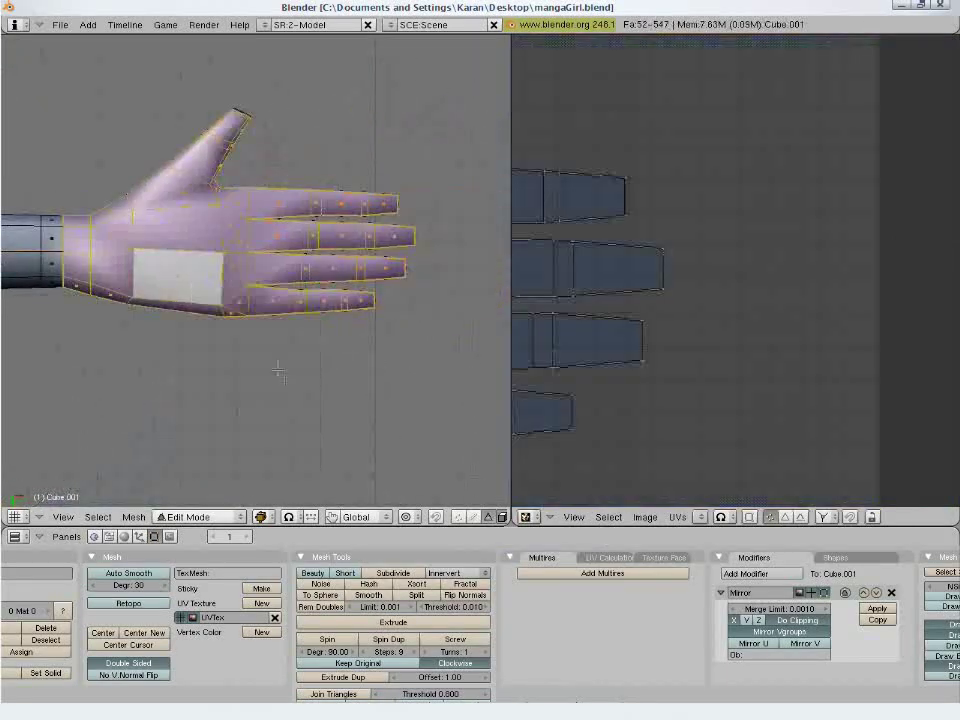
Select the linked UVs of one hand island, move the island apart from the other one, and rescale it.
key("a")
key("KP_1")
key("l")
key("l")
key("g")
left_click(745, 195)
key("s")
left_click(765, 240)
Maximize the UV editor, circle-select the uppermost finger's UVs, and rotate the finger away from its neighbour.
middle_click_drag(765, 240, 801, 336)
scroll(770, 341, "up", 3)
key("ctrl+Up")
key("a")
key("b")
key("b")
mouse_move(700, 210)
left_mouse_down()
mouse_move(686, 197)
mouse_move(572, 197)
mouse_move(572, 227)
mouse_move(705, 230)
left_mouse_up()
scroll(508, 266, "up", 8)
key("r")
right_click(523, 296)
Circle-select the uppermost finger's joint and tip UVs and reposition them beside the second finger.
key("a")
key("b")
key("b")
key("g")
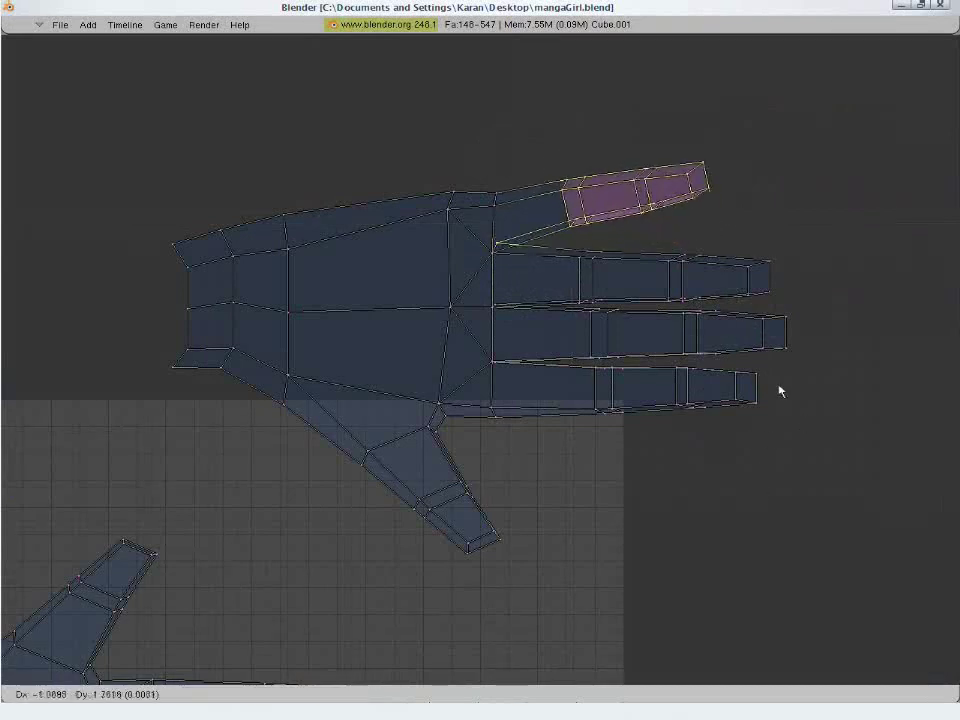
left_click(779, 366)
Circle-select the uppermost finger's lower outline UVs and move them outward to widen the finger's side faces.
key("a")
key("b")
key("b")
left_click_drag(508, 242, 700, 188)
right_click(700, 188)
key("g")
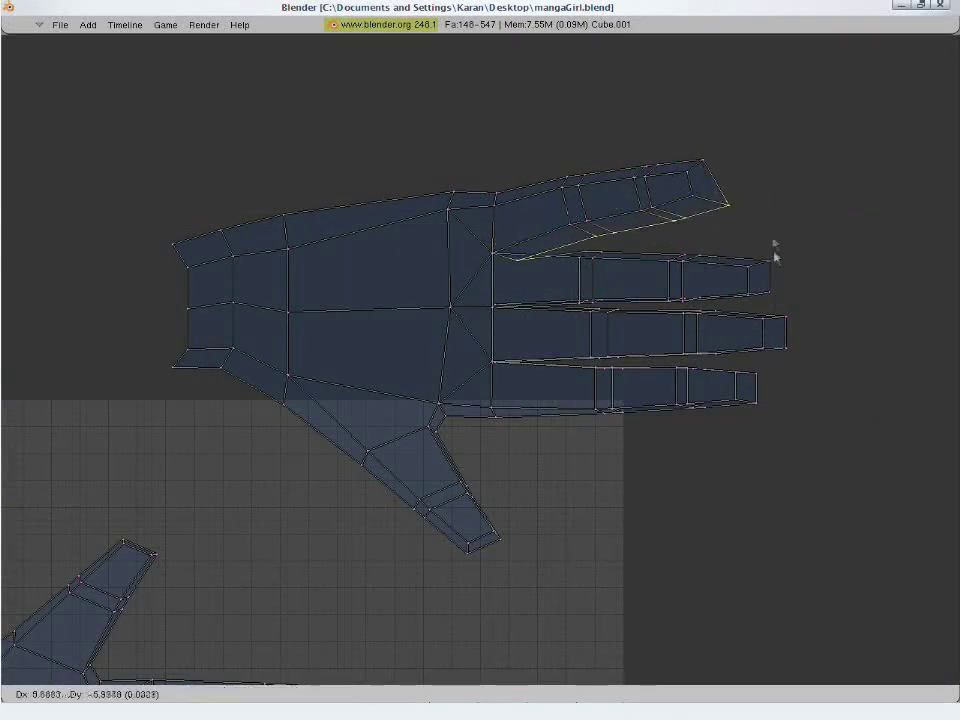
left_click(823, 152)
key("g")
left_click(640, 295)
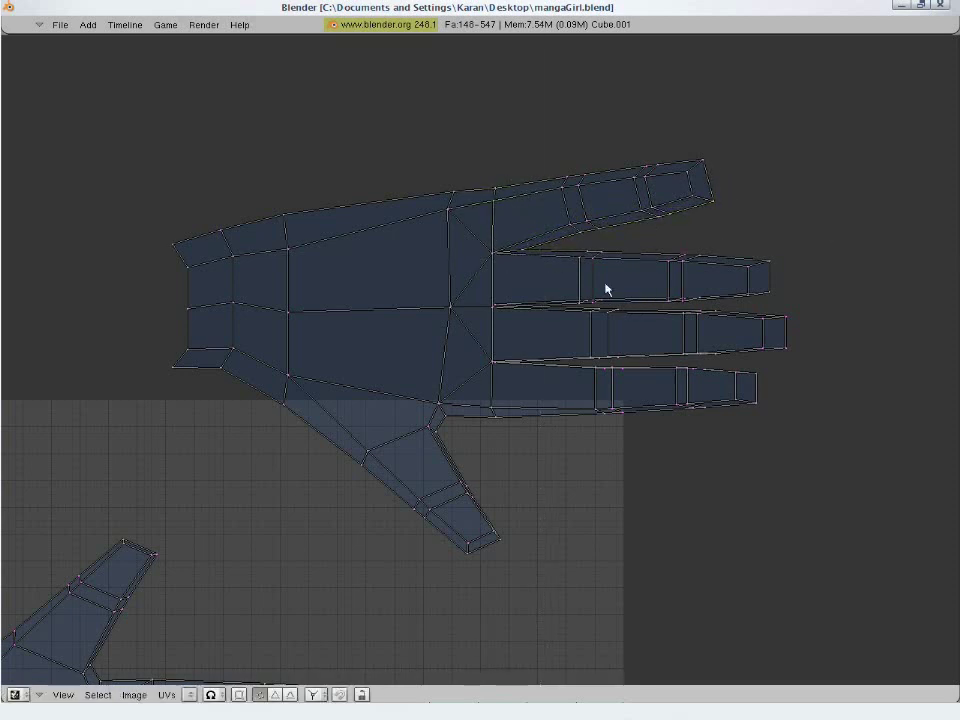
Circle-select the second finger's outline UVs and move them slightly outward from its inner faces.
scroll(634, 325, "up", 1)
key("b")
key("b")
mouse_move(606, 231)
left_mouse_down()
mouse_move(836, 242)
mouse_move(735, 273)
mouse_move(620, 275)
left_mouse_up()
right_click(856, 230)
key("g")
left_click(862, 220)
Circle-select the second finger's inner joint and tip UVs and rotate them slightly within the finger's outline.
key("a")
key("b")
key("b")
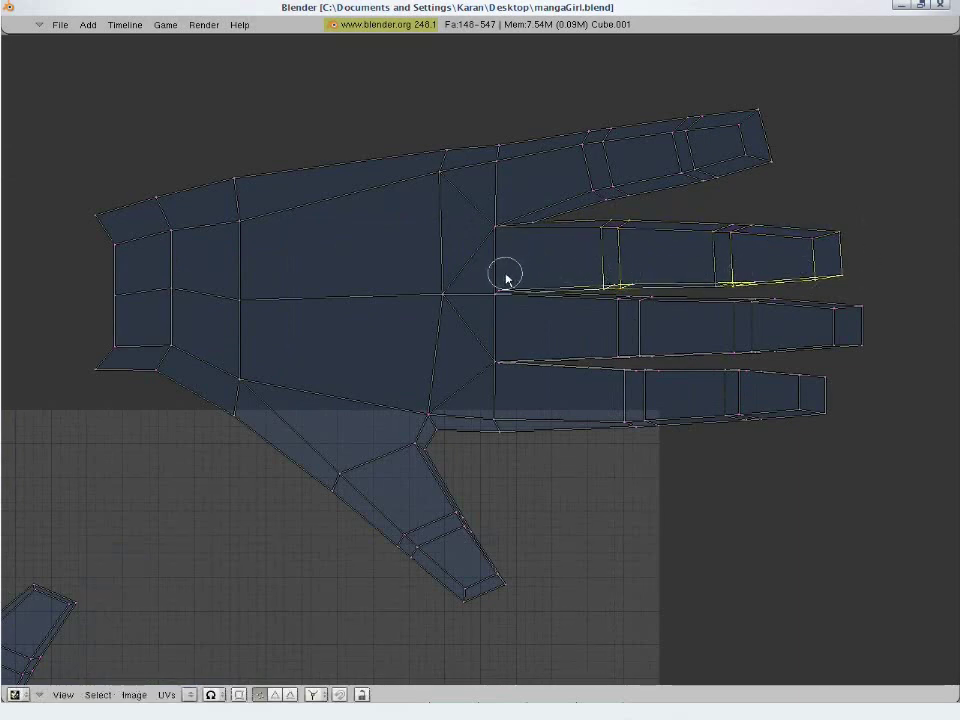
key("b")
key("b")
left_click_drag(745, 230, 608, 228)
right_click(788, 510)
key("b")
key("b")
left_click(718, 283)
right_click(808, 548)
key("g")
key("Escape")
key("b")
key("b")
left_click_drag(836, 276, 836, 237)
key("Escape")
key("r")
left_click(842, 550)
Reposition the remaining second-finger UVs, including the outline point near the gap to the uppermost finger.
key("a")
key("g")
left_click(613, 390)
right_click(543, 221)
key("g")
left_click(600, 191)
Circle-select the lowest finger's UVs, rotate the finger downward, and move it away from the third finger.
key("b")
key("b")
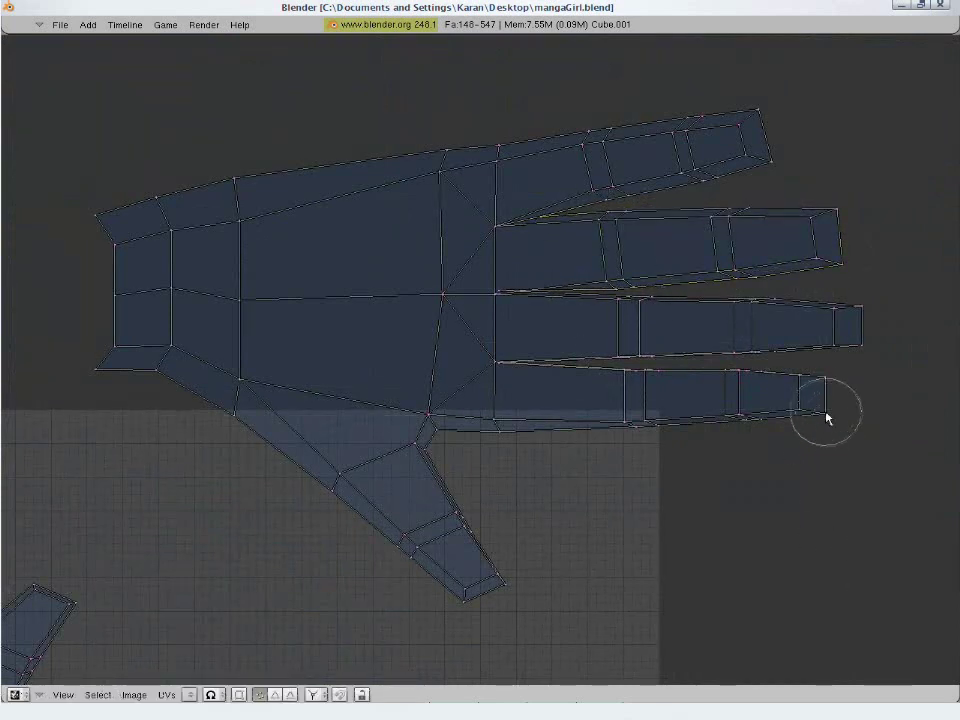
left_click_drag(830, 420, 585, 407)
key("r")
key("g")
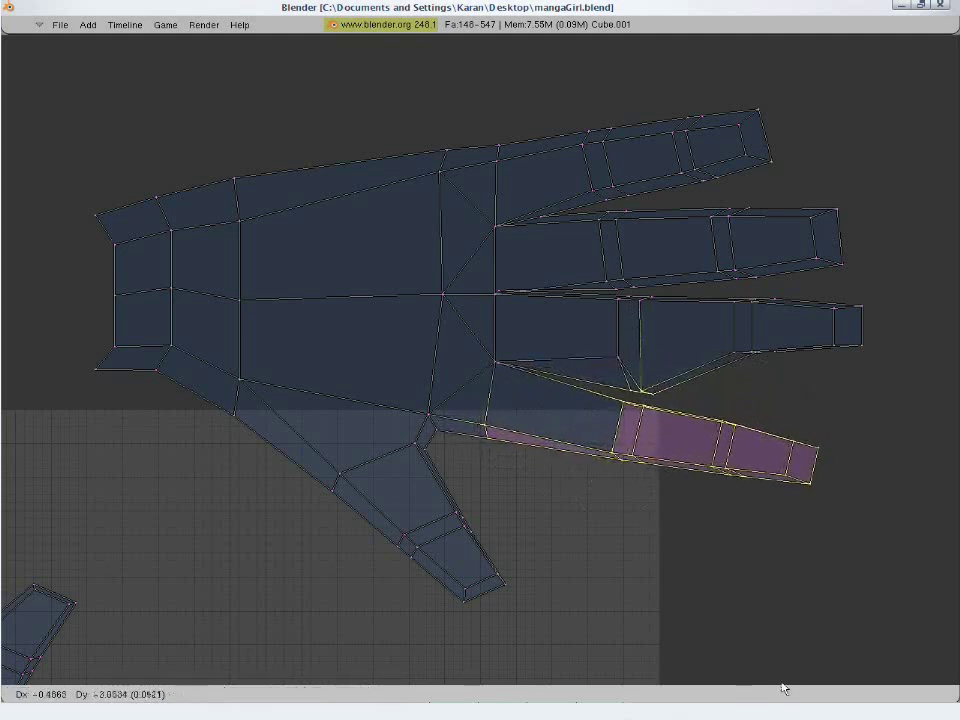
key("Return")
Move the lowest finger's lower and upper outline UVs outward to widen its side faces.
key("a")
left_click(777, 576)
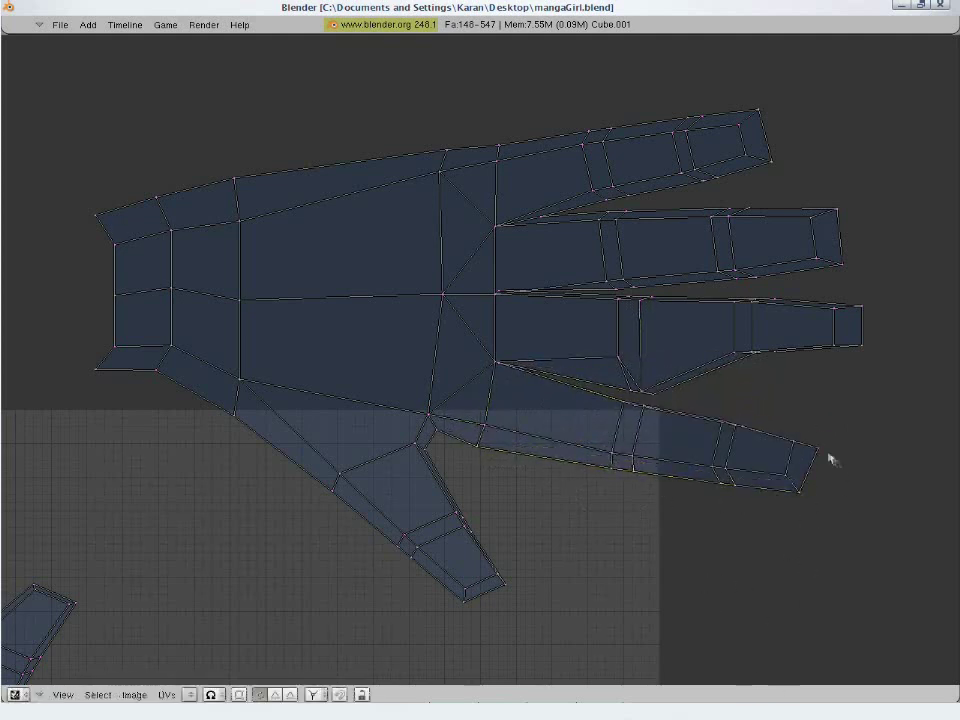
right_click(751, 431)
key("g")
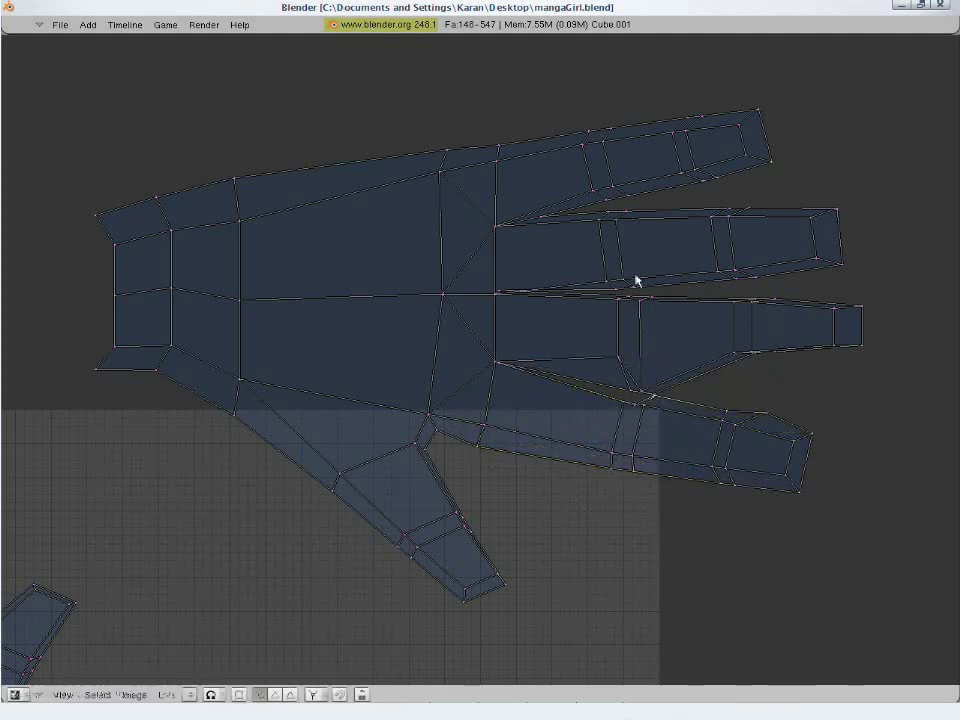
left_click(636, 390)
Spread the third finger's fingertip and upper outline UVs outward around its inner faces.
key("g")
right_click_drag(864, 346, 855, 354)
right_click_drag(860, 308, 850, 302)
right_click(759, 300)
Circle-select the third finger's inner UVs, then rotate and move them to centre them within the finger's outline.
key("b")
key("b")
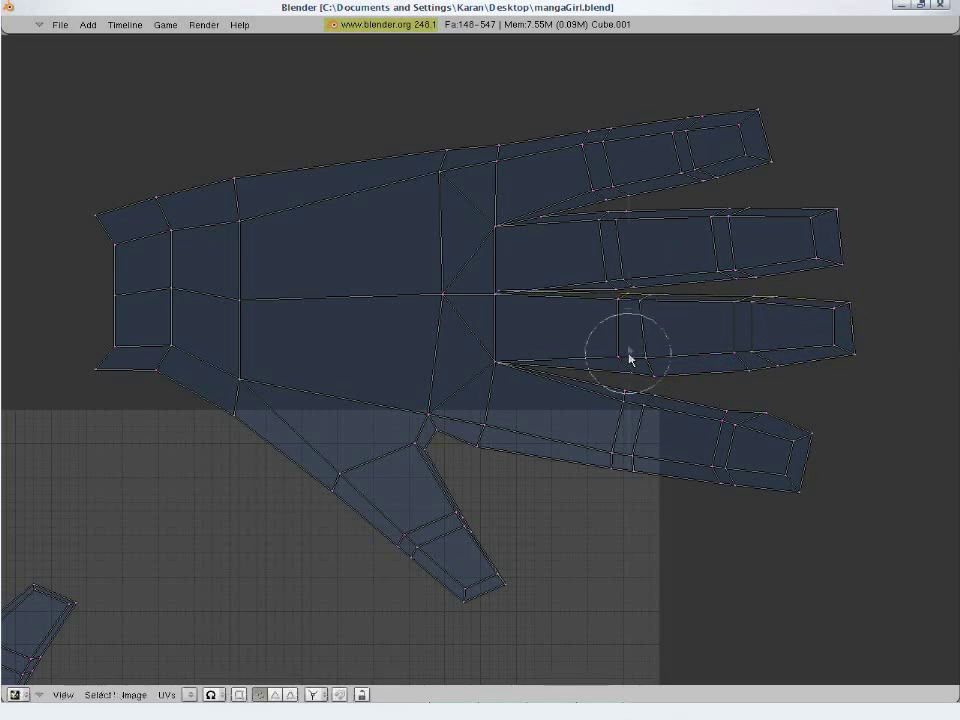
mouse_move(632, 317)
left_mouse_down()
mouse_move(744, 317)
mouse_move(858, 345)
left_mouse_up()
right_click(890, 444)
key("r")
left_click(892, 458)
key("g")
left_click(890, 467)
key("a")
Adjust the lowest finger's upper outline UV and move the thumb's outline UVs outward to widen its side faces.
right_click_drag(752, 390, 778, 418)
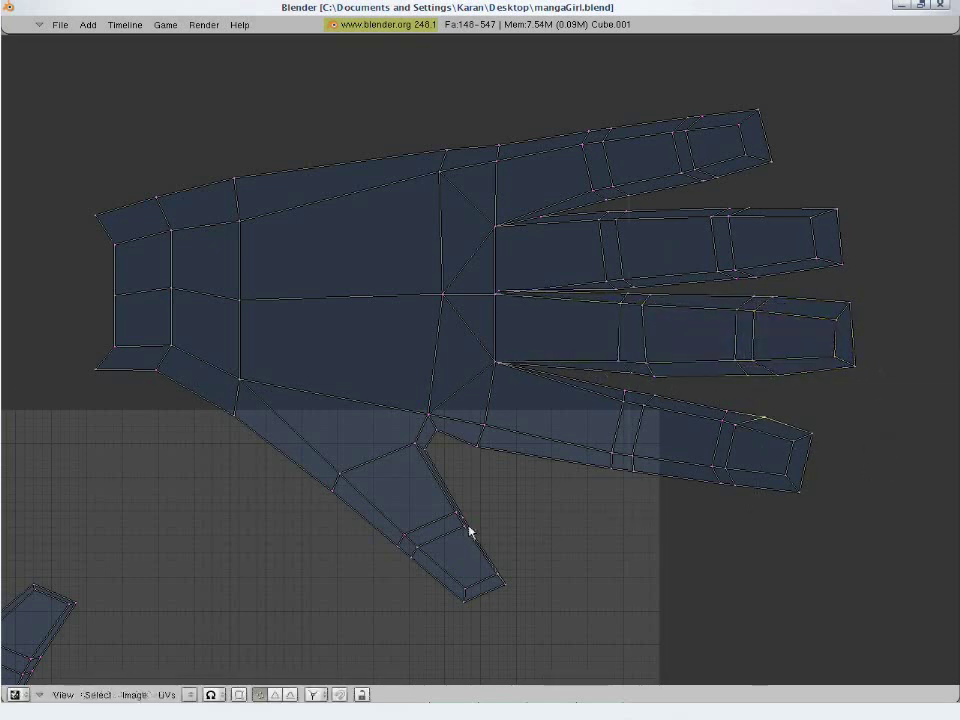
right_click(501, 580)
key("g")
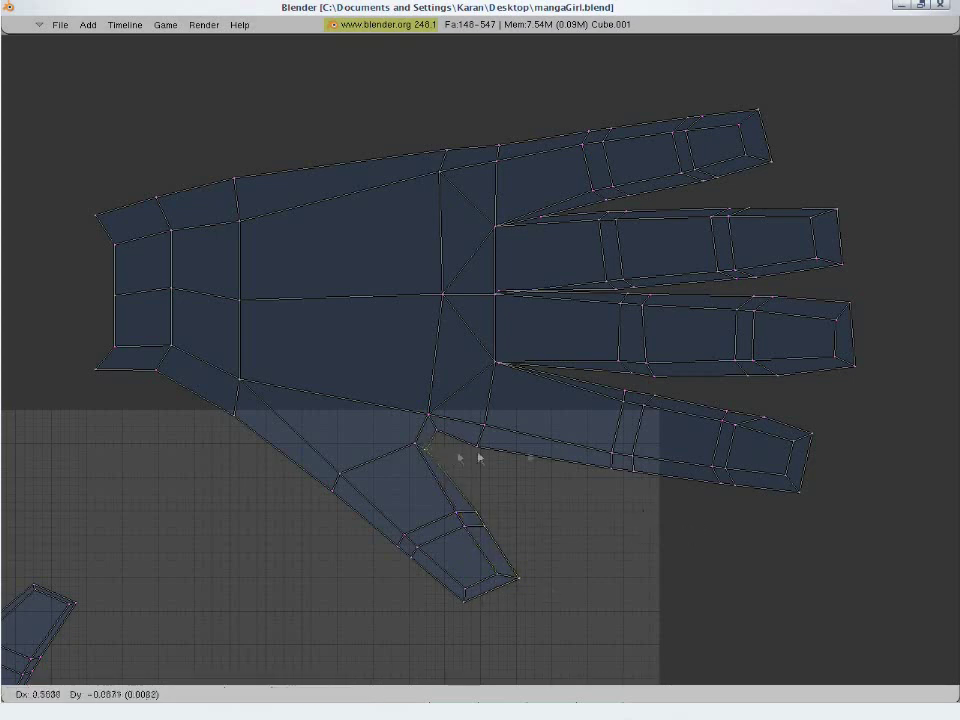
left_click(458, 455)
right_click_drag(414, 566, 410, 572)
Return to the split layout, focus the 3D view on the shoes, and clear the face selection.
key("ctrl+Down")
scroll(386, 386, "down", 4)
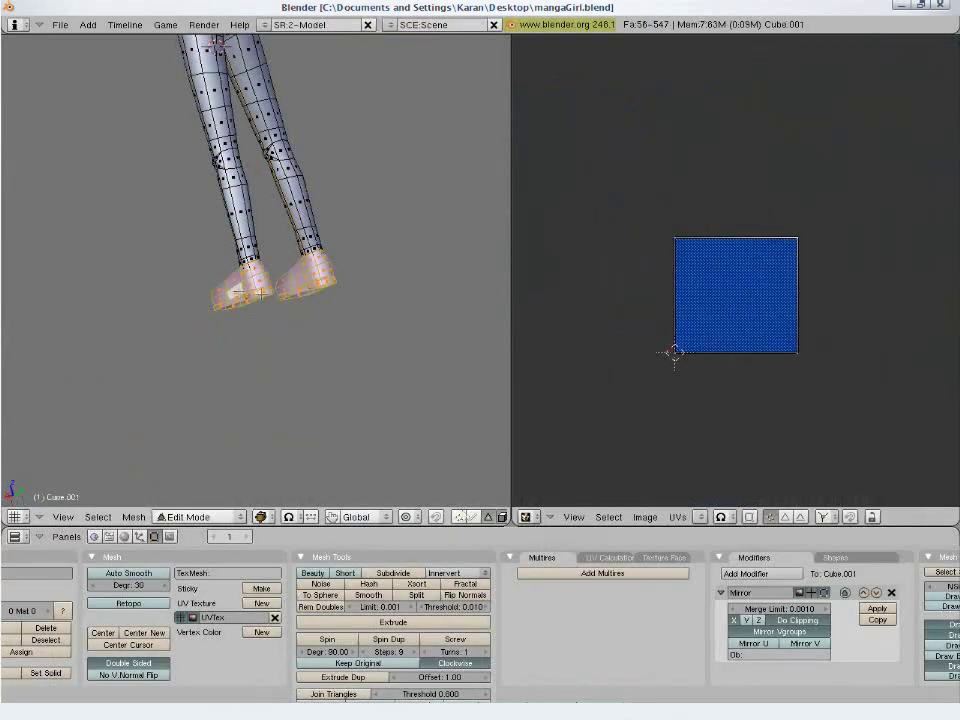
key("KP_Decimal")
key("a")
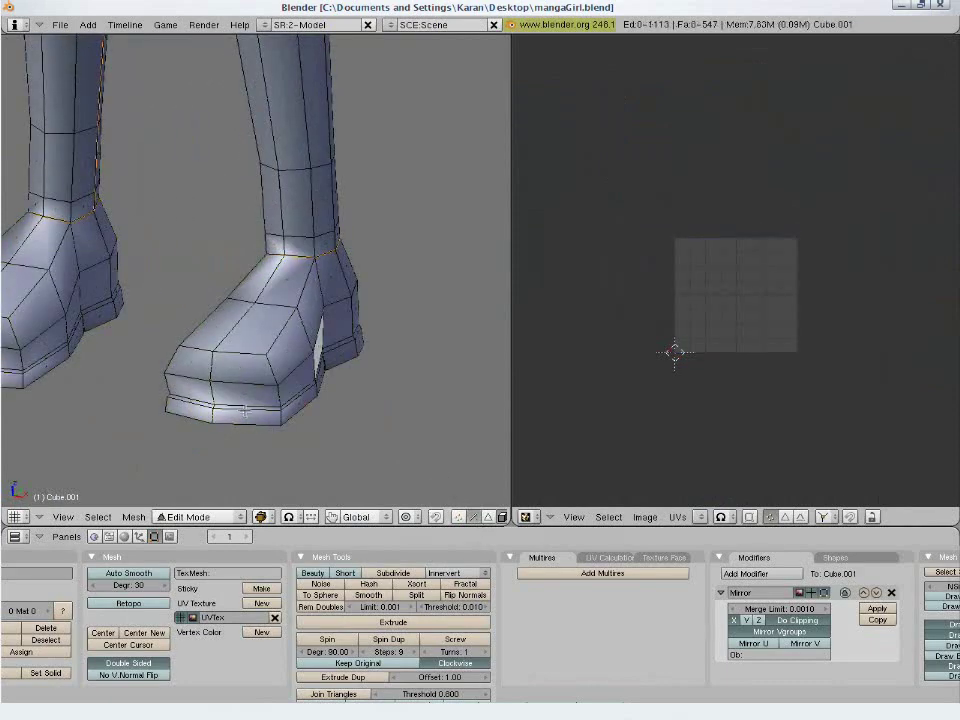
Select the linked upper shoe faces between the ankle and sole seams and unwrap them.
middle_click_drag(184, 306, 459, 471)
left_click(488, 517)
right_click(275, 333)
key("l")
key("u")
left_click(270, 318)
Rotate the upper shoe's UV island, scale it, and move it to its place in the layout.
key("r")
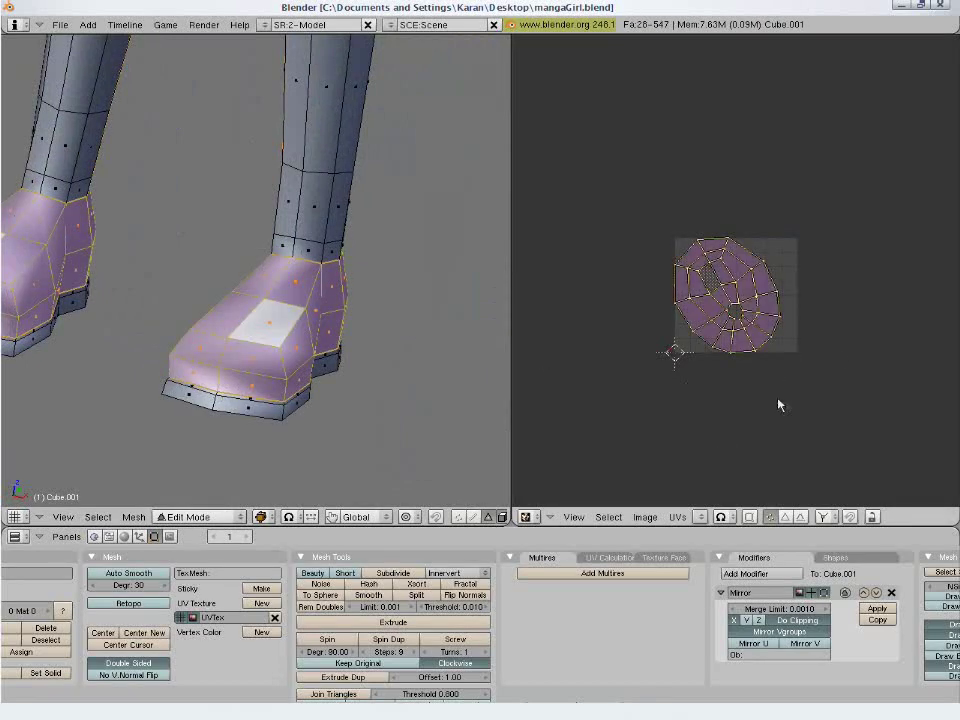
left_click(692, 210)
key("s")
left_click(801, 392)
key("g")
left_click(798, 446)
key("a")
key("a")
key("s")
left_click(754, 341)
key("g")
left_click(748, 201)
Select the linked shoe sole faces and unwrap them.
key("a")
right_click(283, 416)
key("ctrl+l")
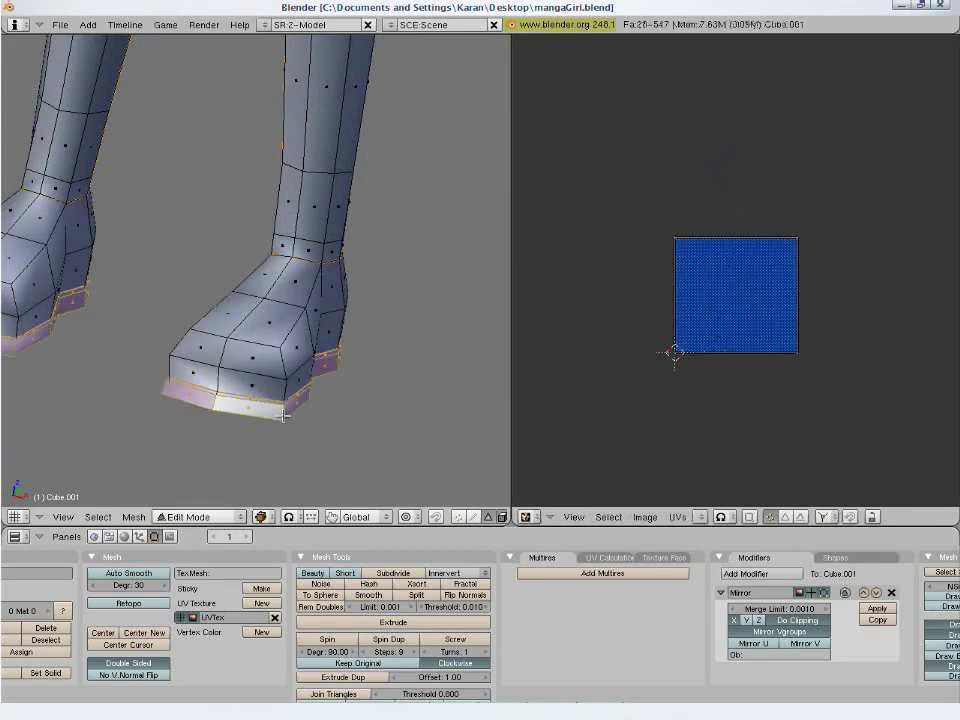
middle_click_drag(345, 369, 321, 350)
key("u")
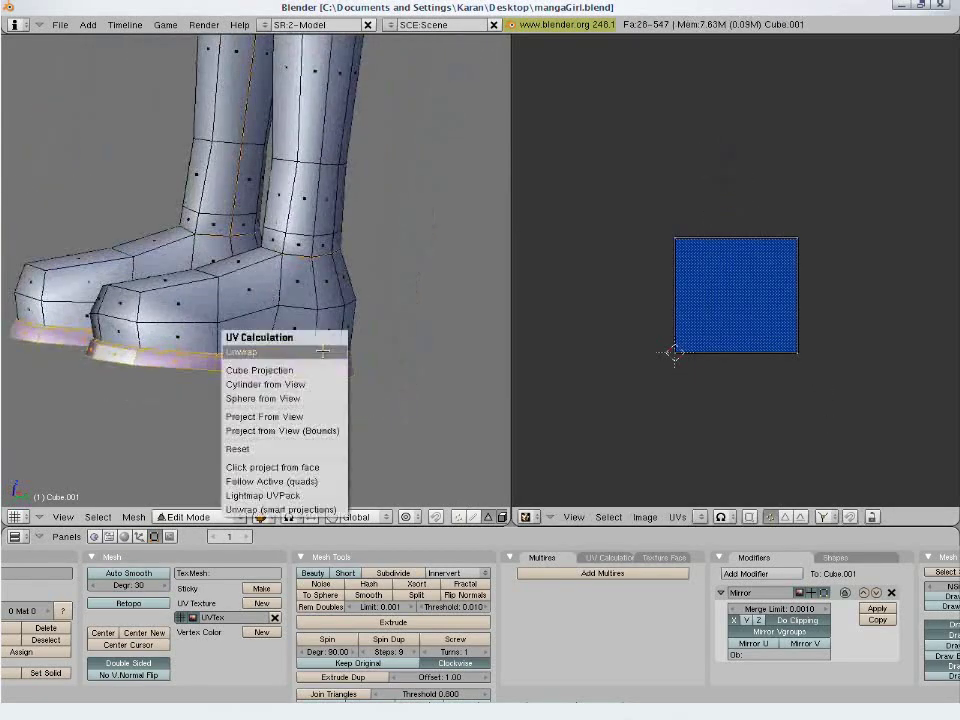
left_click(323, 350)
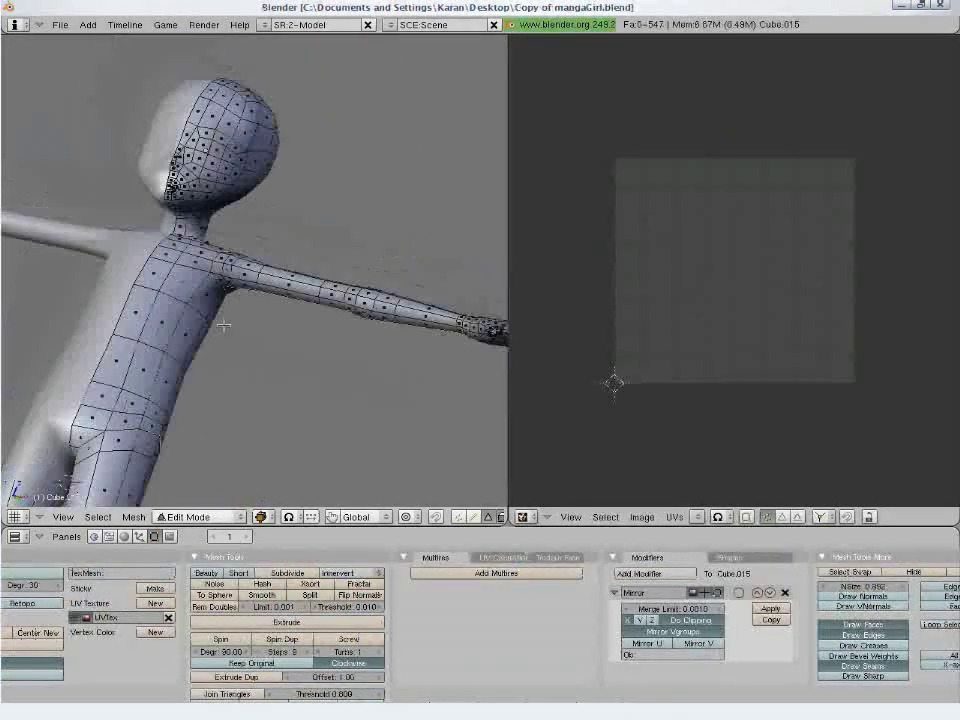
Select the linked head and neck faces in the mangaGirl copy and unwrap them.
middle_click_drag(223, 325, 208, 184)
key("l")
key("u")
left_click(256, 246)
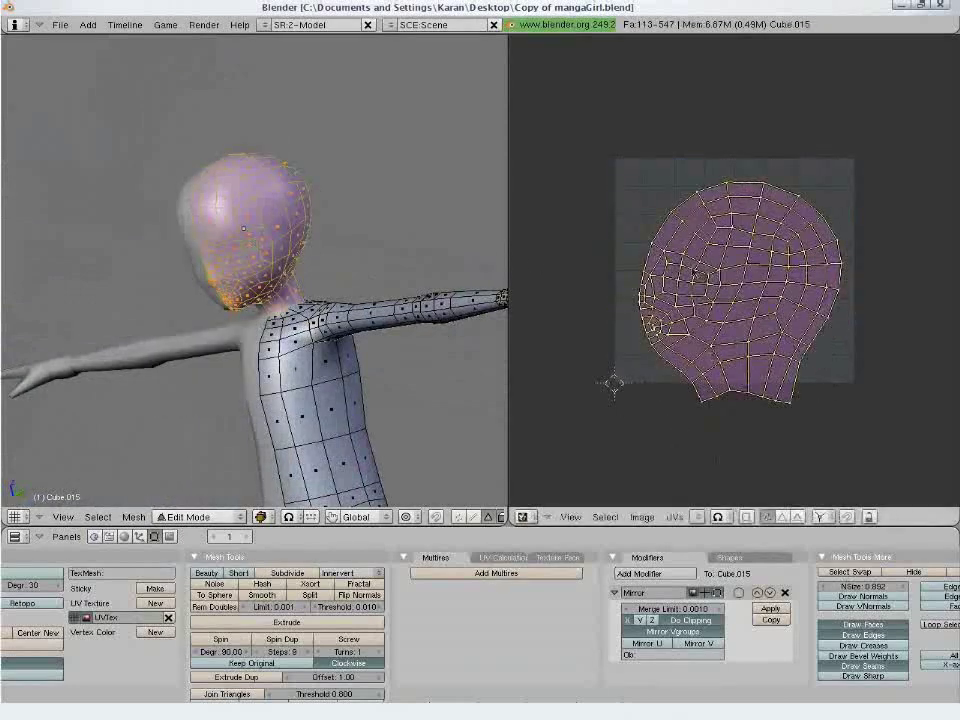
Switch to Object Mode, view the model from the front, and apply the Mirror modifier.
middle_click_drag(144, 231, 261, 328)
key("Tab")
key("KP_1")
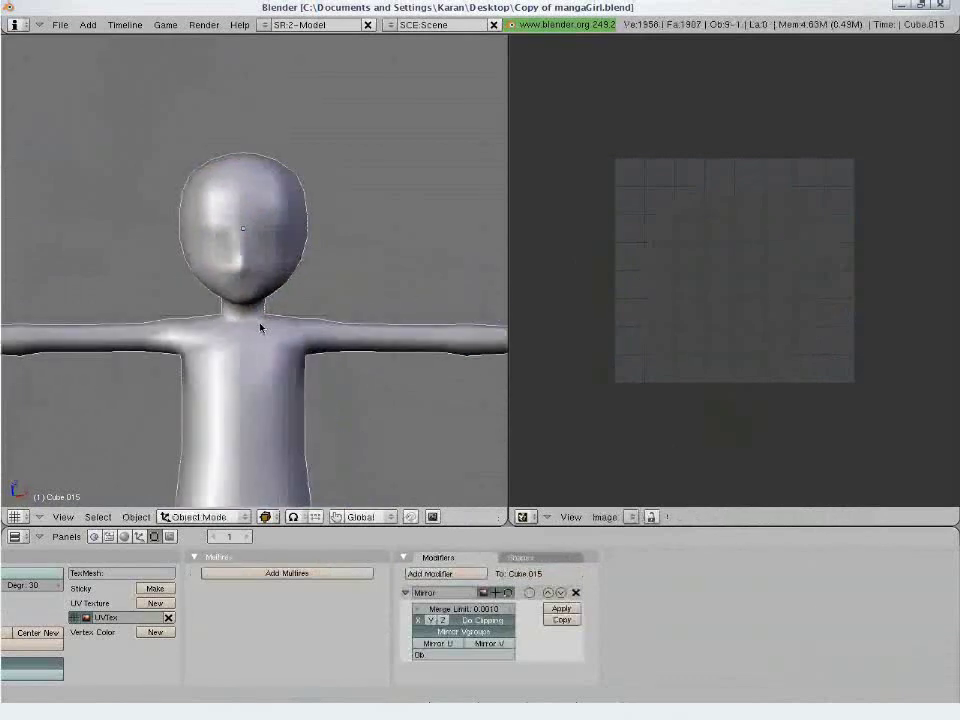
key("Tab")
scroll(260, 300, "up", 4)
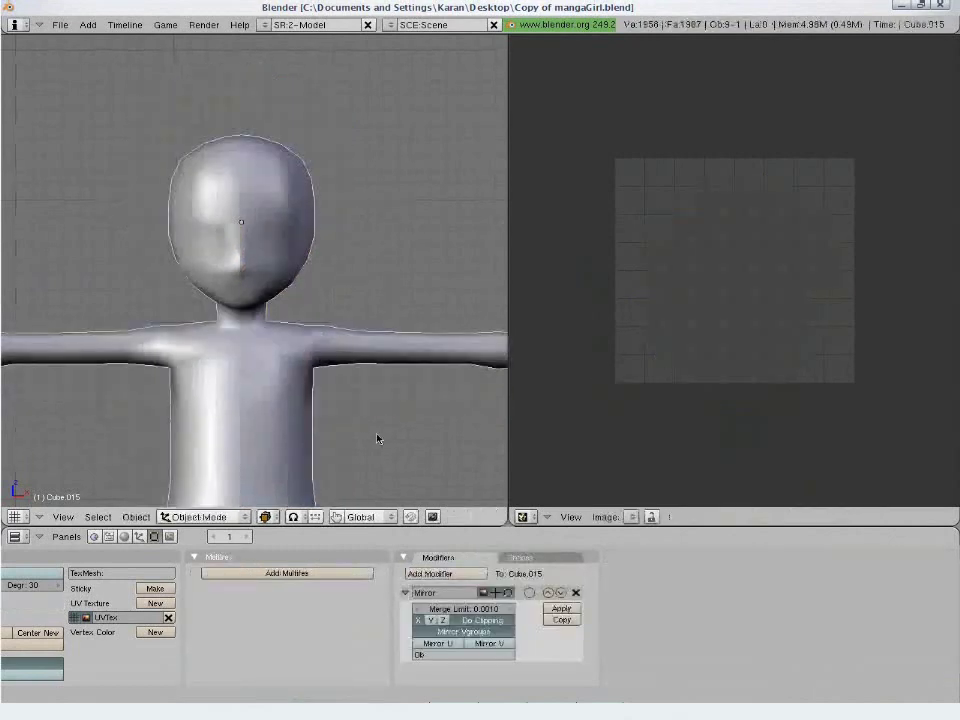
scroll(377, 438, "down", 5)
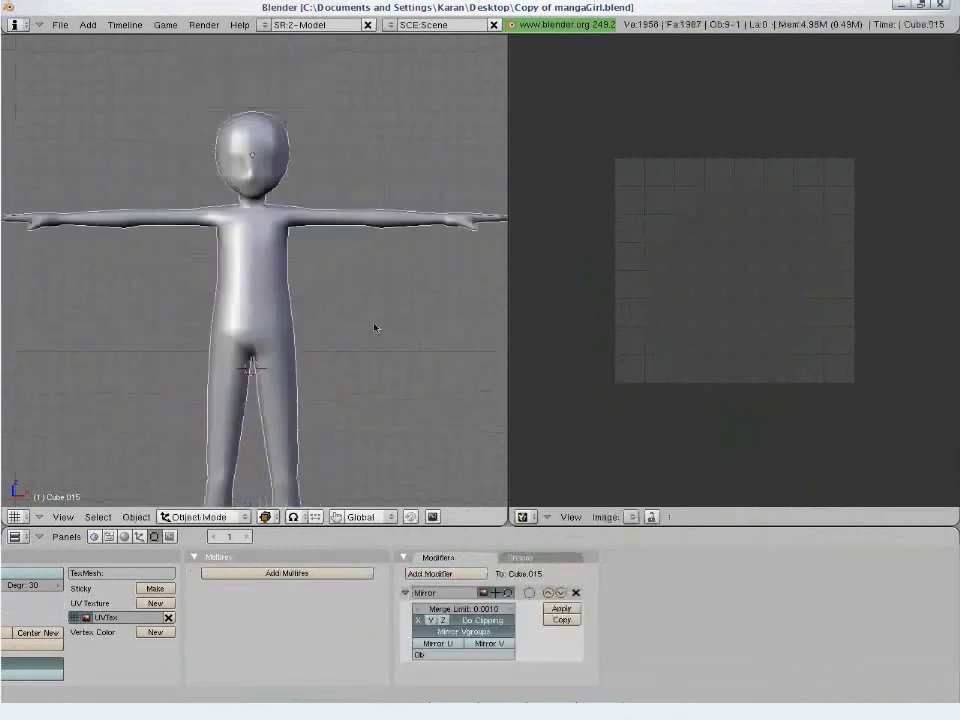
left_click(559, 610)
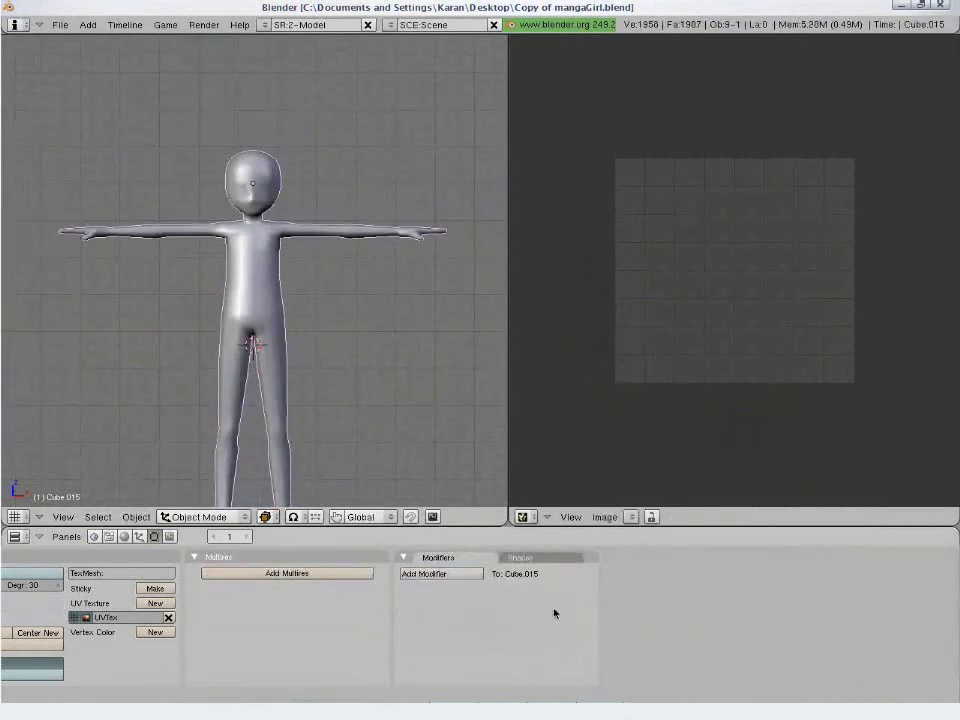
Switch the body to Edit Mode, select one leg's linked faces, and try moving its UV island.
key("Tab")
key("a")
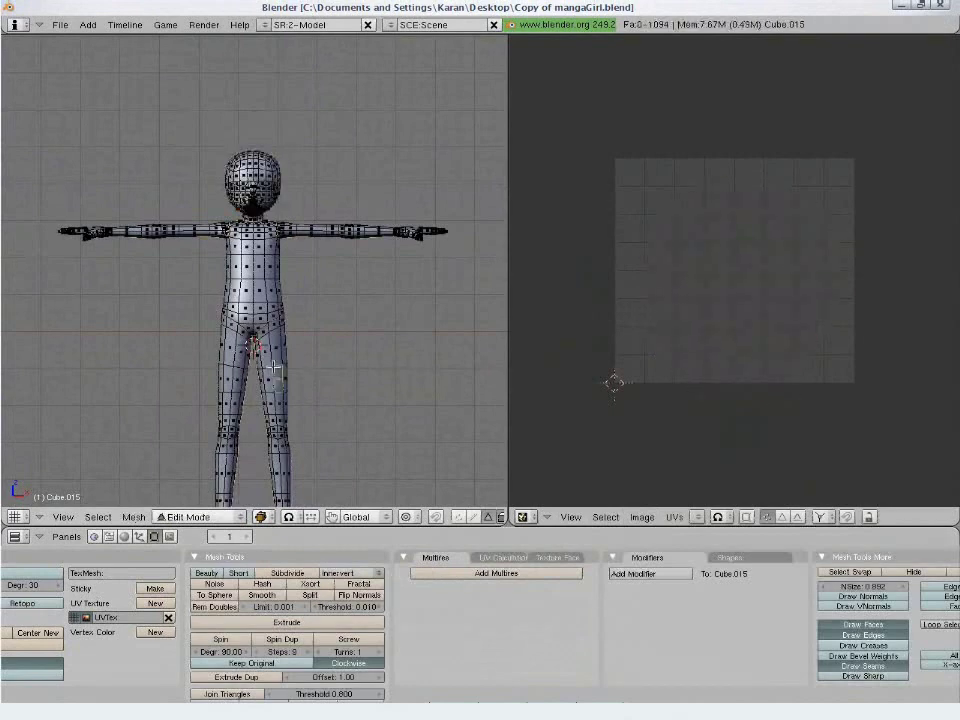
right_click(236, 379)
key("ctrl+l")
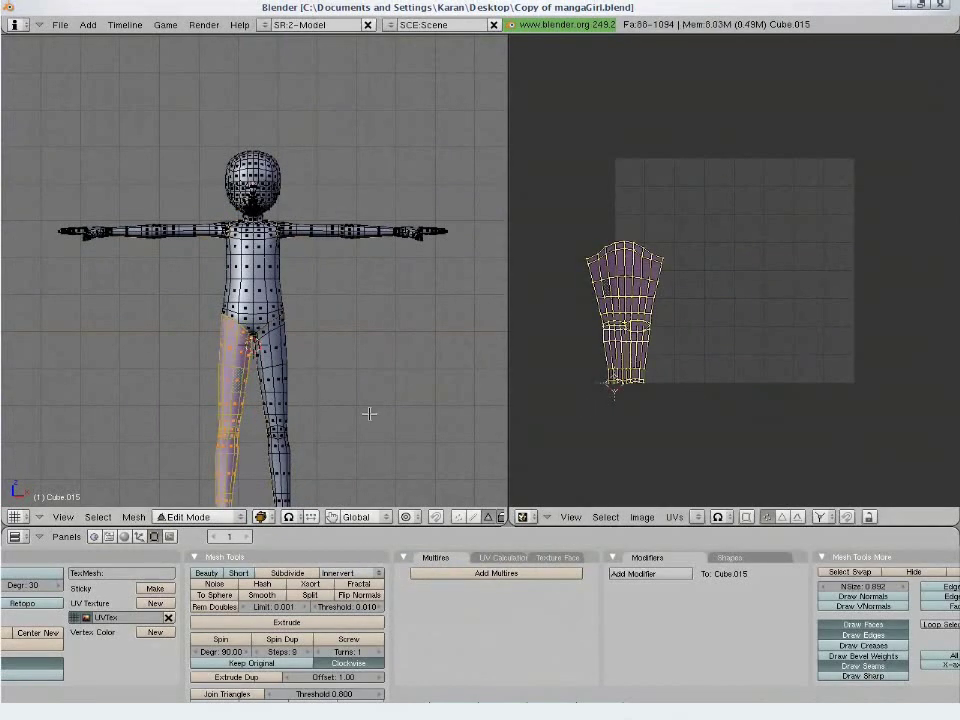
key("g")
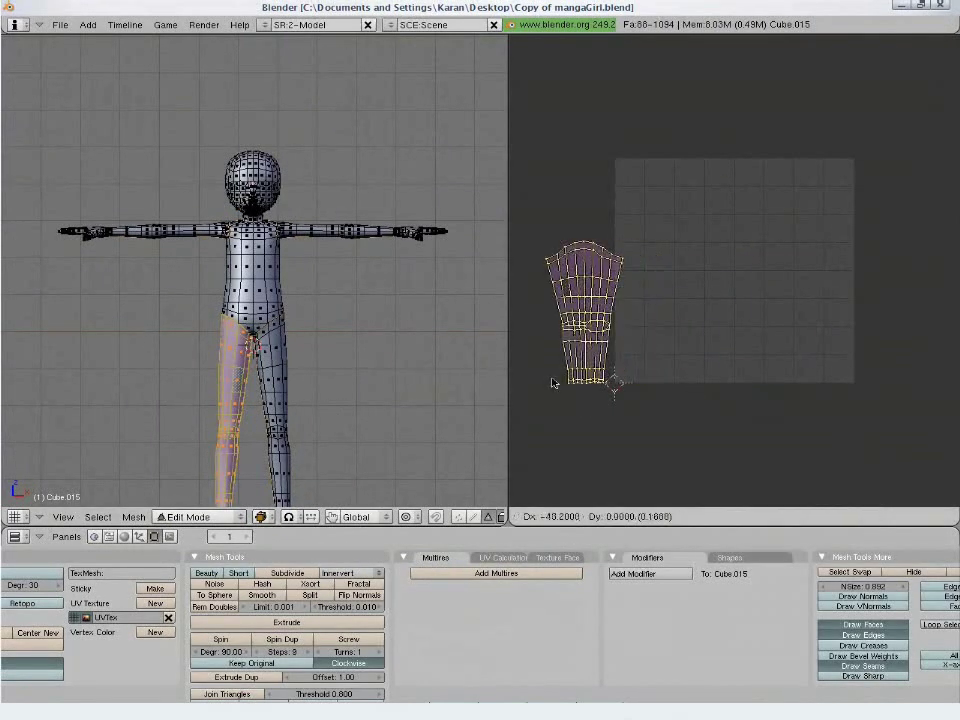
key("Escape")
Add the other leg's linked faces to the selection and try moving one of the two overlapping UV islands.
key("l")
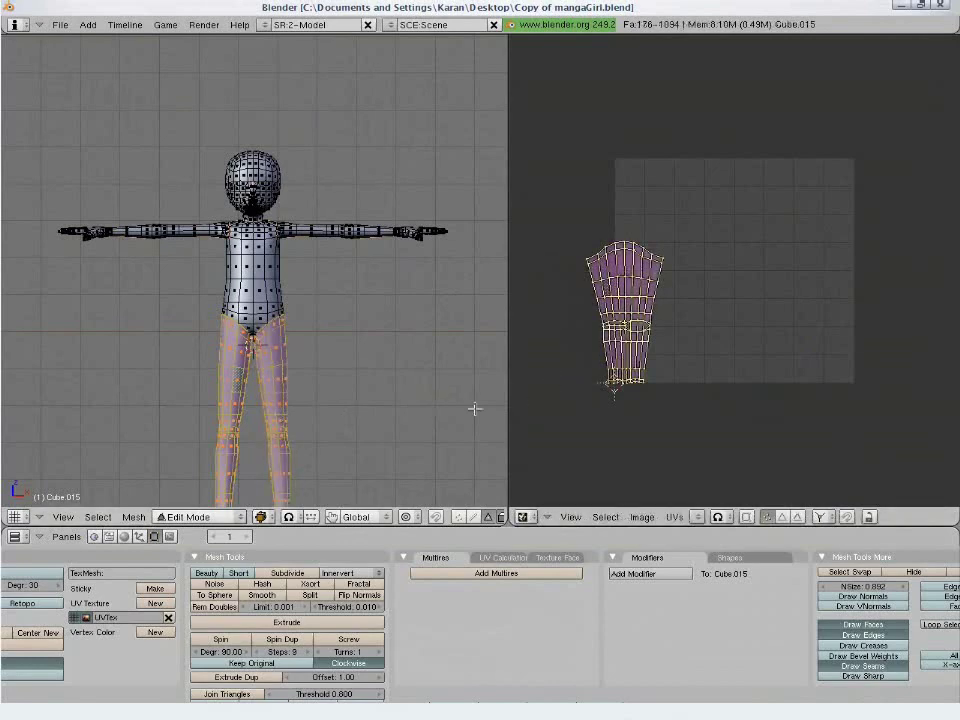
scroll(618, 380, "up", 3)
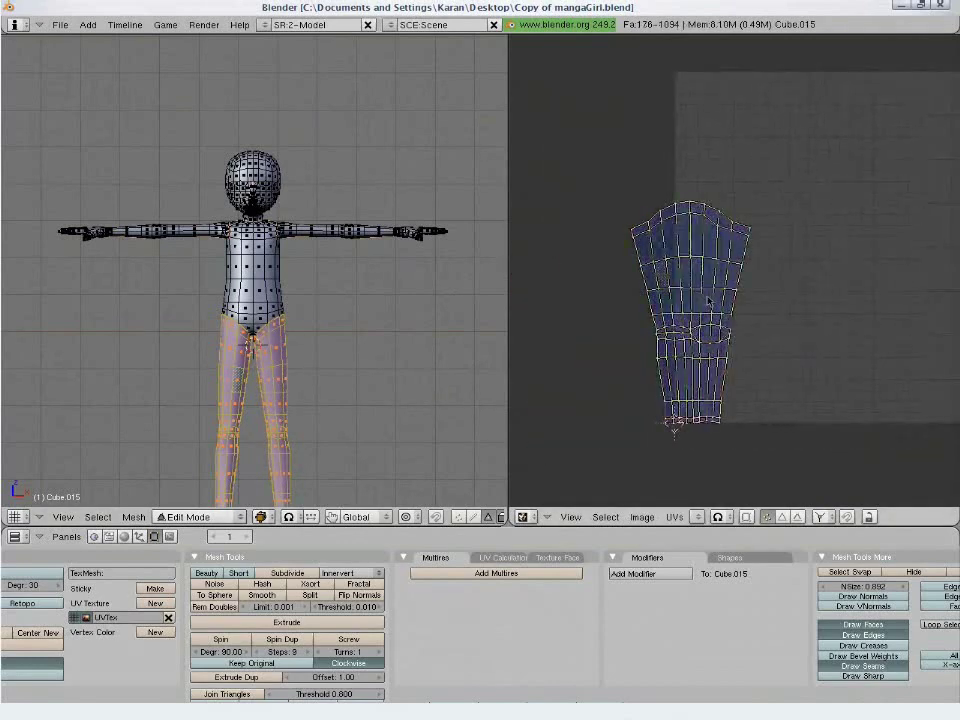
key("a")
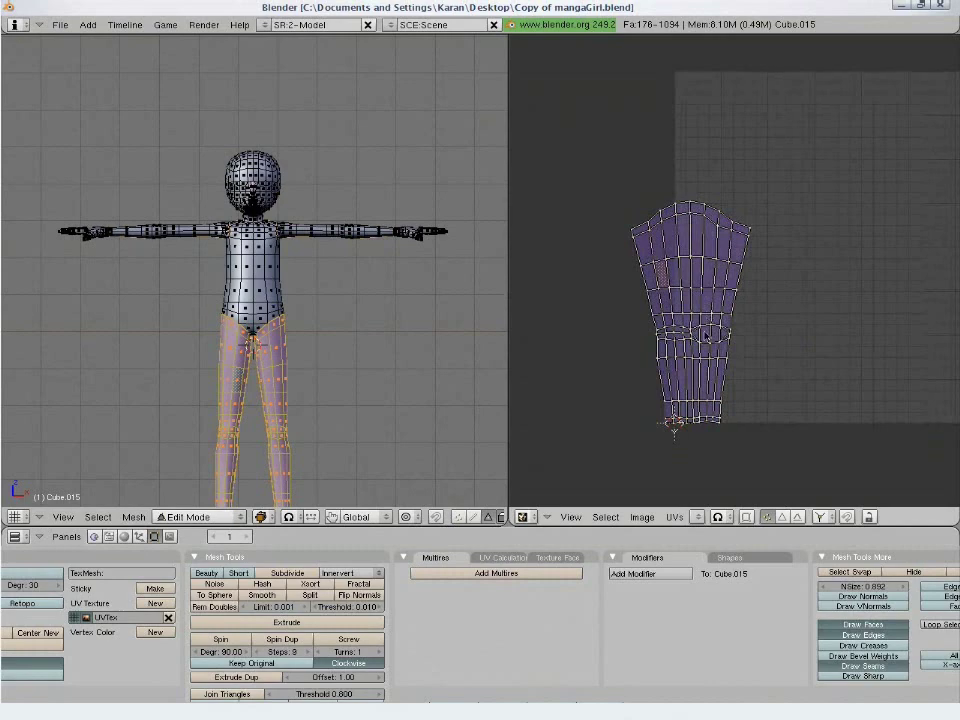
key("g")
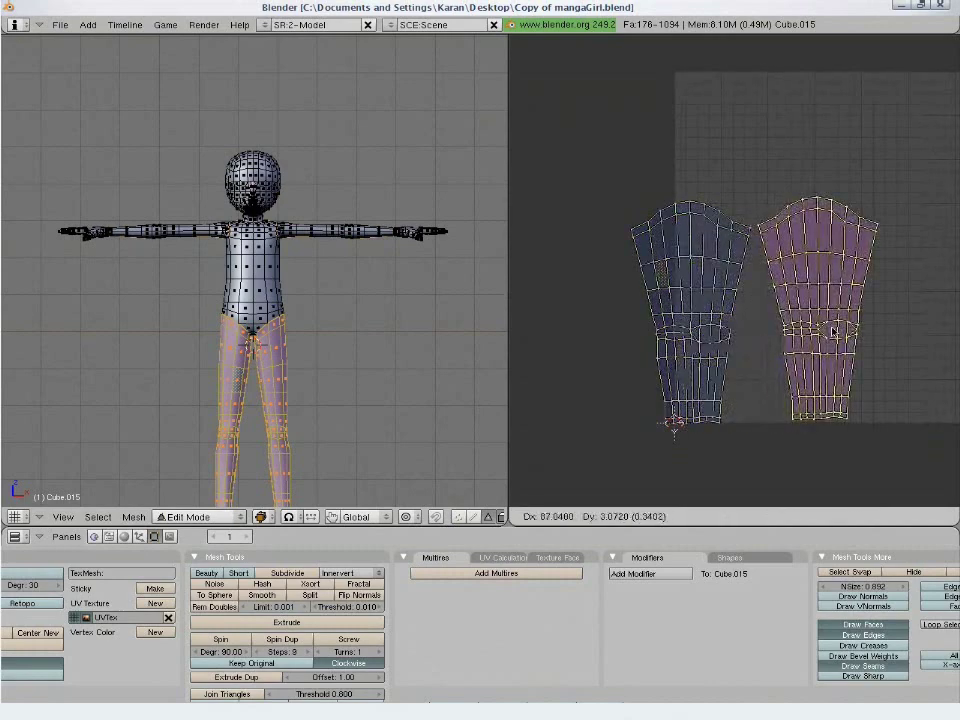
right_click(828, 333)
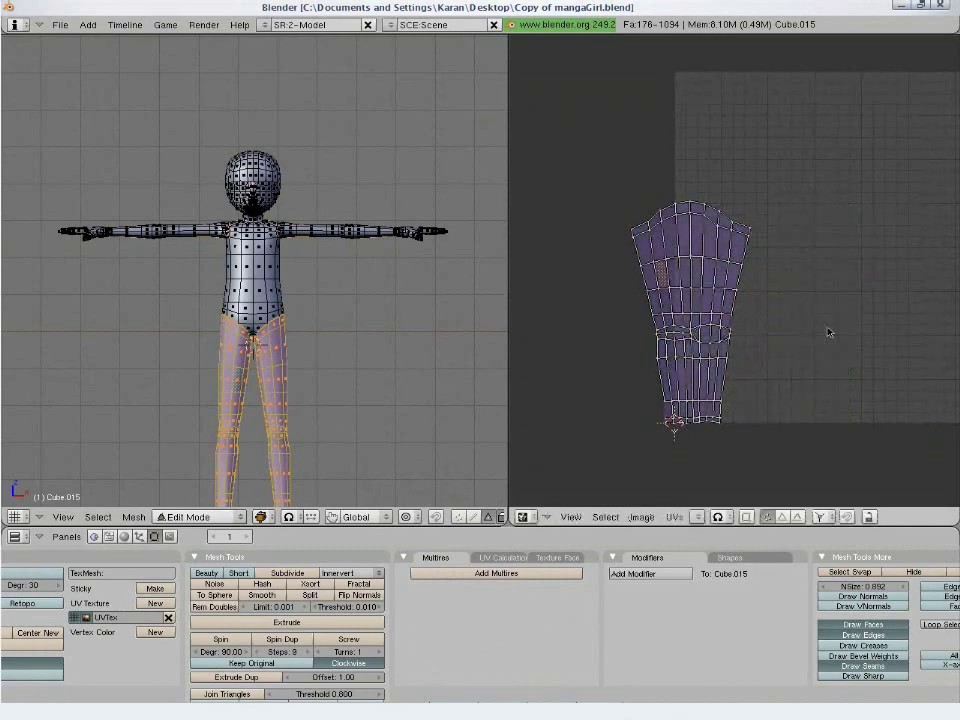
scroll(829, 332, "down", 2)
key("a")
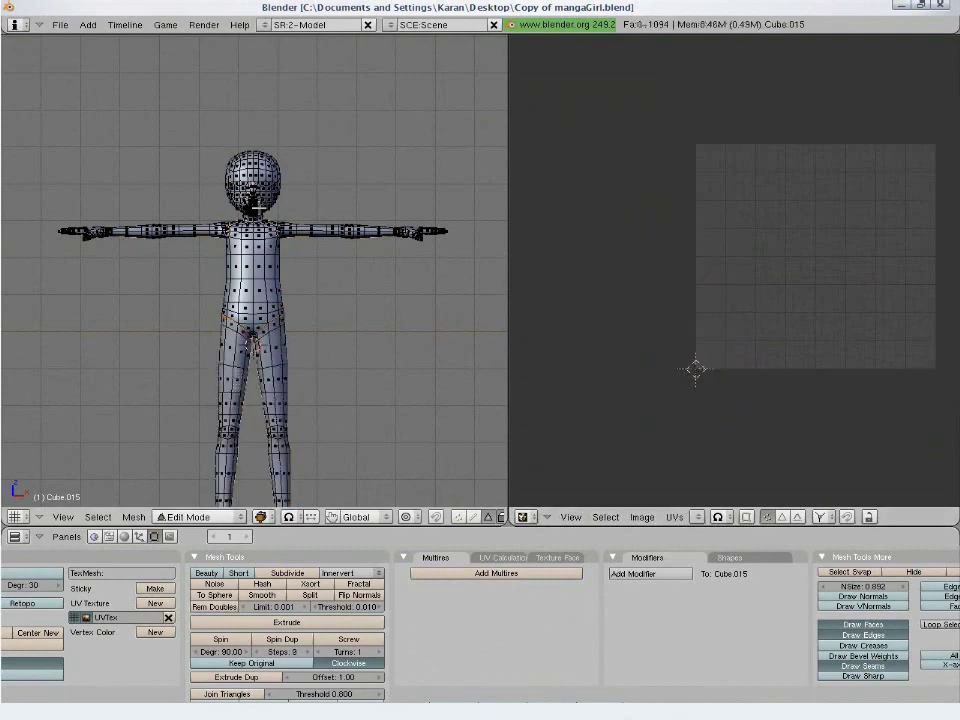
In edge selection mode, mark the centre edges from the front of the neck up to under the chin as a seam.
key("l")
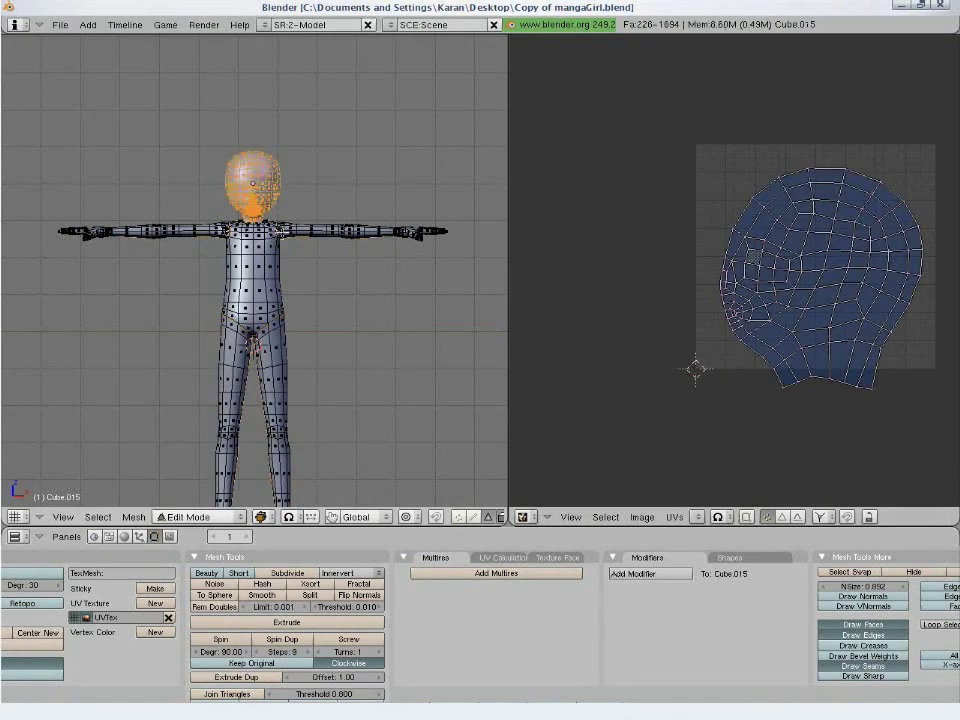
scroll(375, 344, "up", 2)
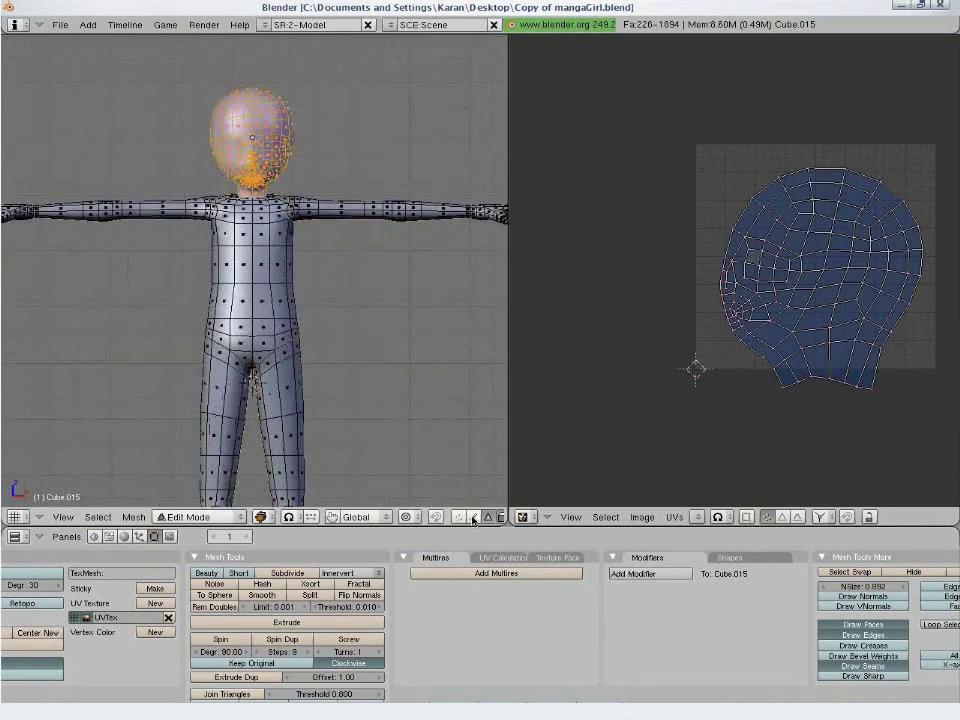
left_click(474, 517)
scroll(278, 299, "up", 3)
middle_click_drag(294, 233, 276, 405, "shift")
middle_click_drag(332, 342, 340, 282)
scroll(294, 339, "up", 4)
scroll(264, 340, "up", 2)
key("a")
right_click(219, 352)
middle_click_drag(212, 354, 223, 276)
right_click(218, 265, "ctrl")
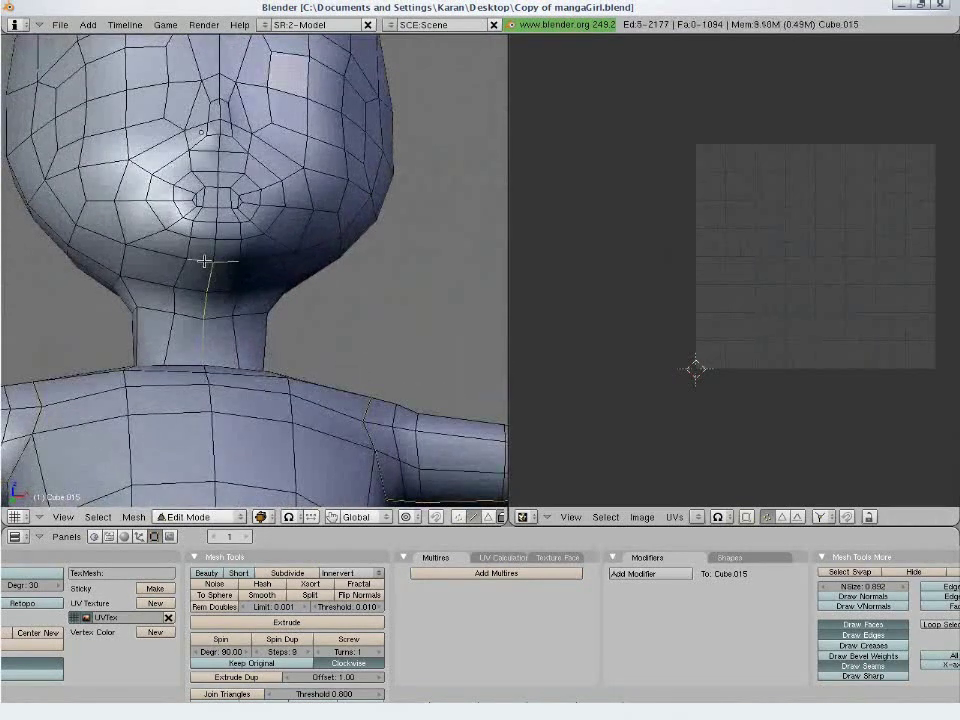
key("ctrl+e")
left_click(204, 264)
Mark a seam along the centre edges from the back of the neck over the head to the forehead.
scroll(322, 263, "down", 6)
scroll(322, 263, "up", 3)
middle_click_drag(322, 263, 231, 314)
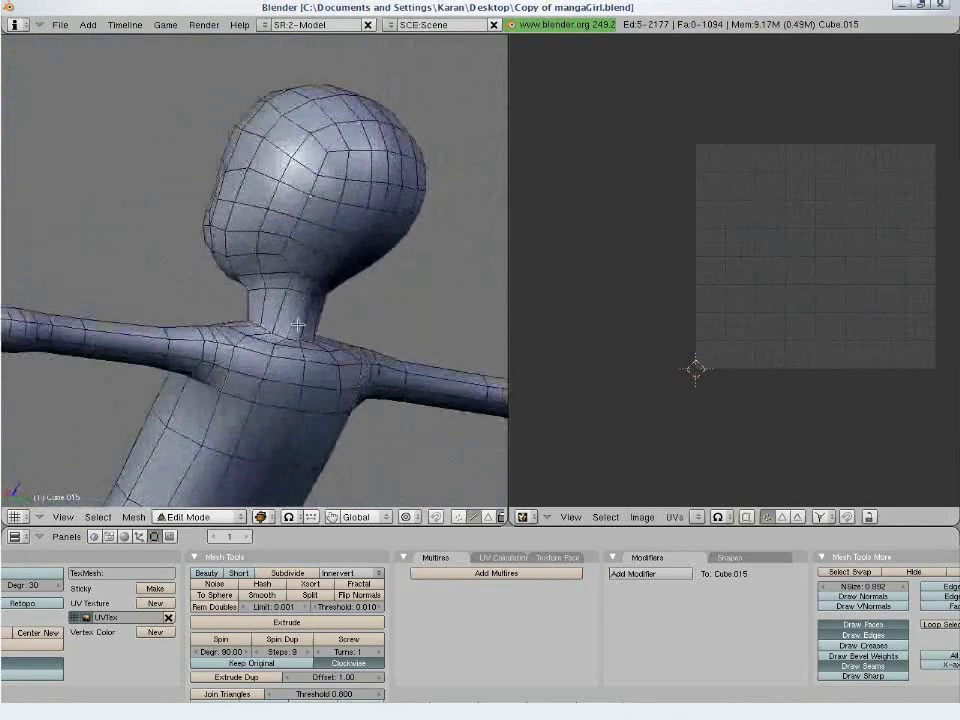
middle_click_drag(317, 286, 272, 289)
right_click(309, 274, "shift")
right_click(346, 179, "shift")
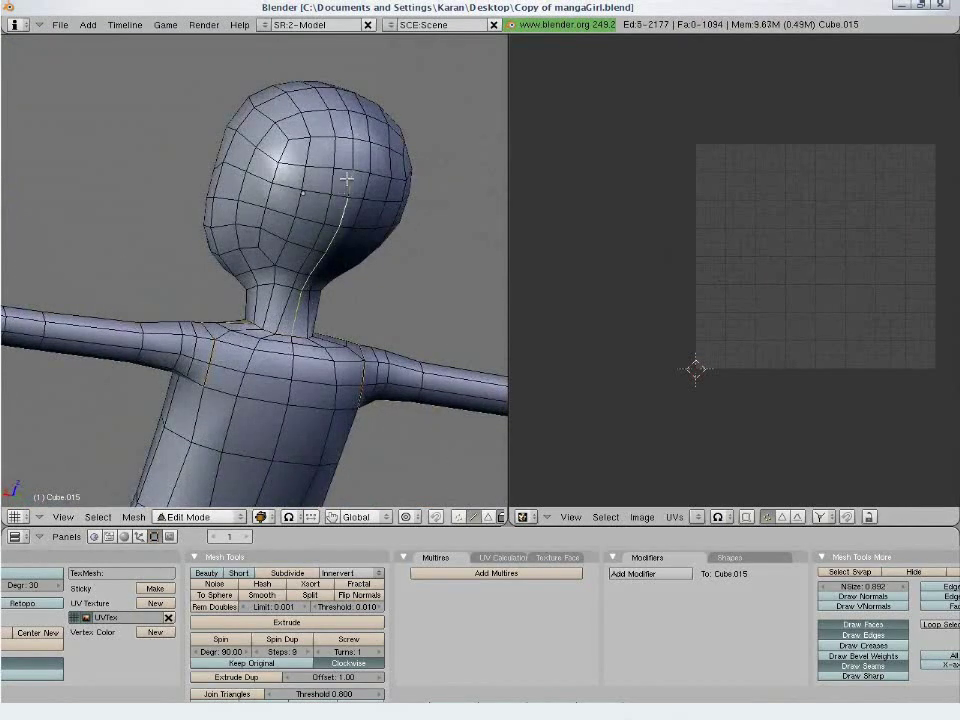
middle_click_drag(423, 161, 270, 291)
right_click(305, 222, "shift")
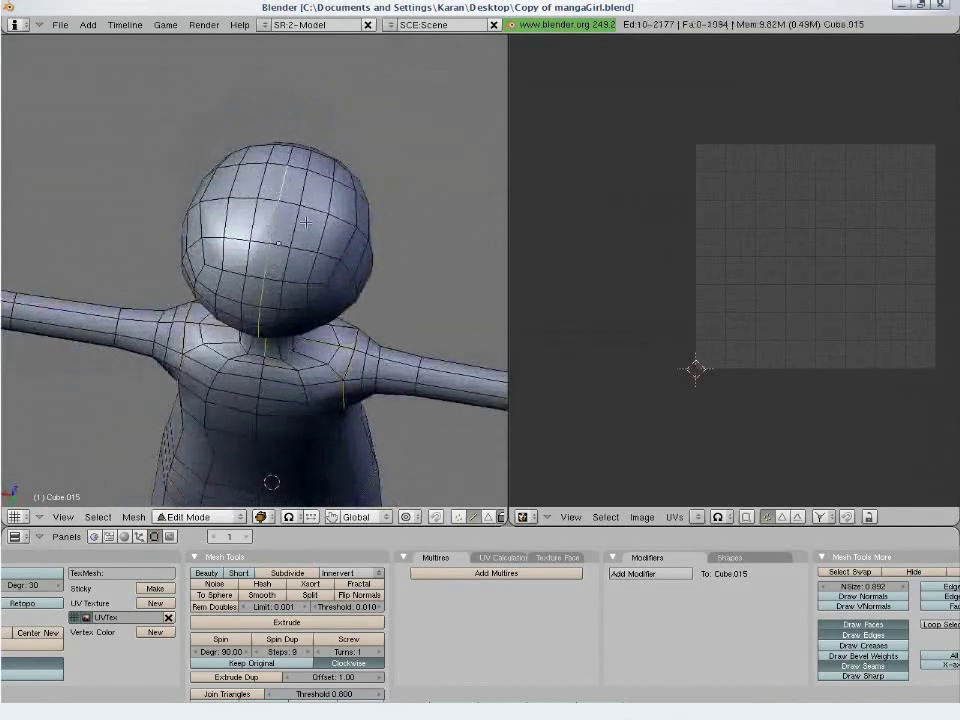
middle_click_drag(390, 426, 253, 300)
middle_click_drag(321, 379, 189, 305)
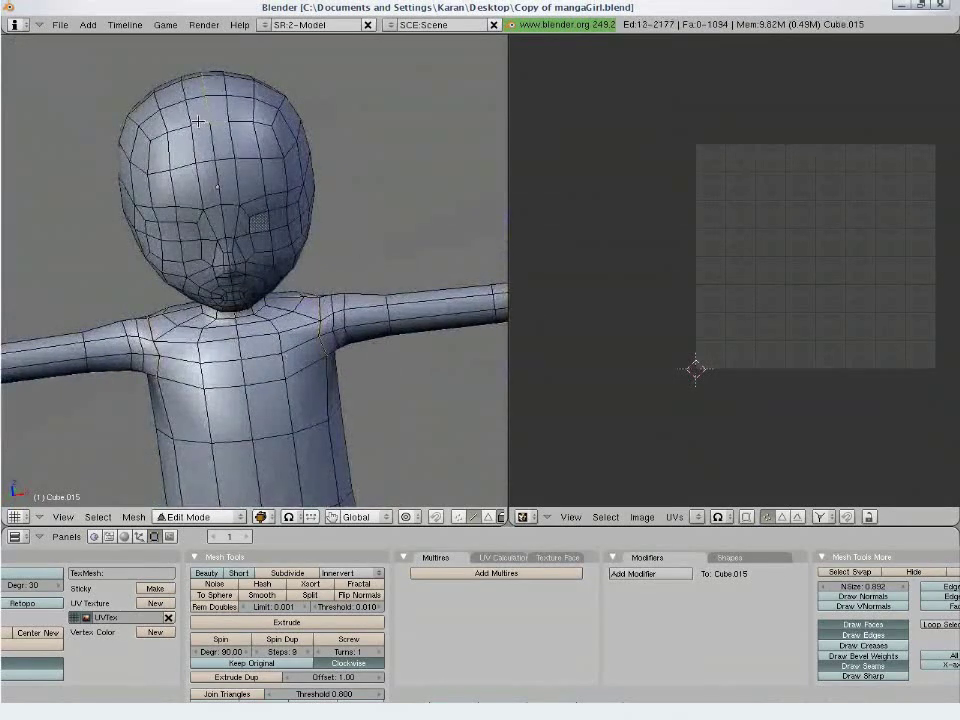
key("ctrl+e")
left_click(268, 191)
In face selection mode, select the linked head and neck faces and unwrap them.
left_click(488, 516)
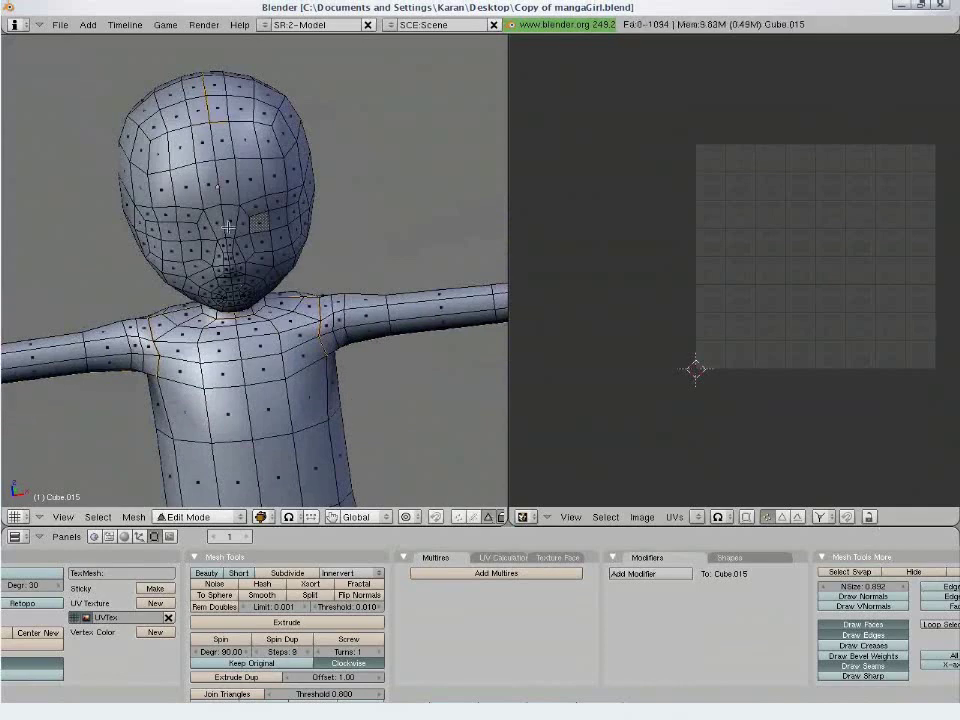
key("l")
key("u")
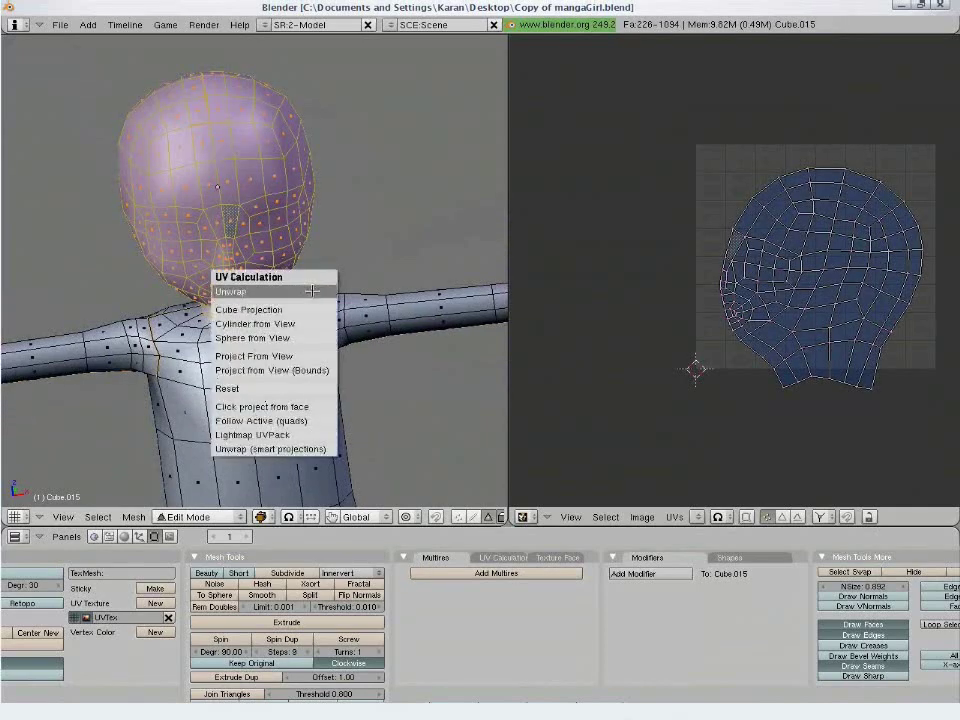
left_click(312, 290)
Rotate the head's UV island about 90 degrees so it stands upright and move it beside the other islands.
key("a")
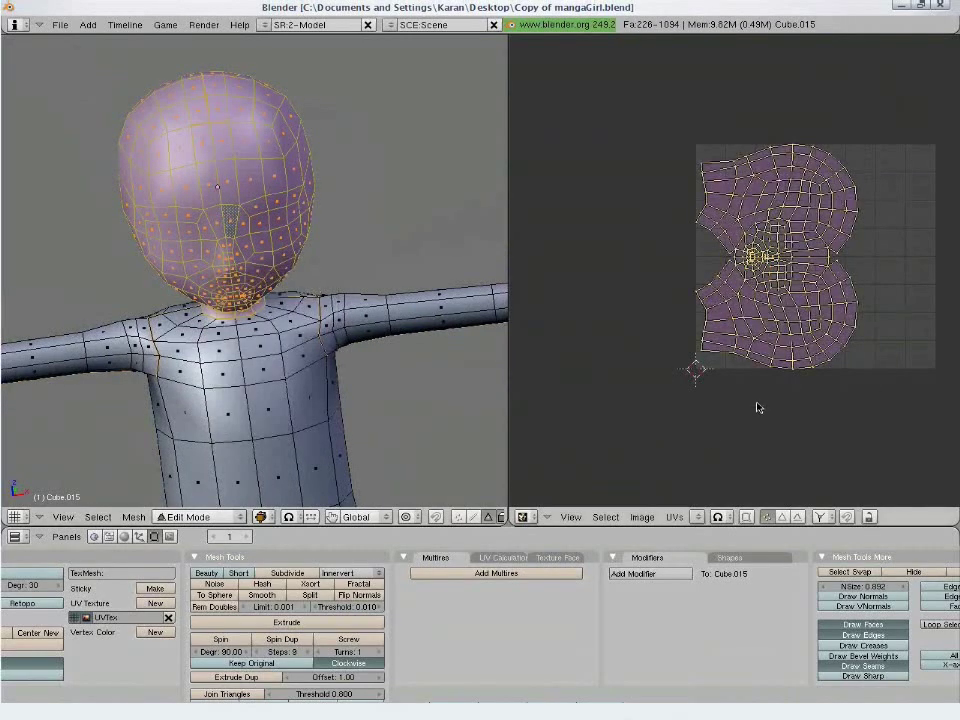
key("r")
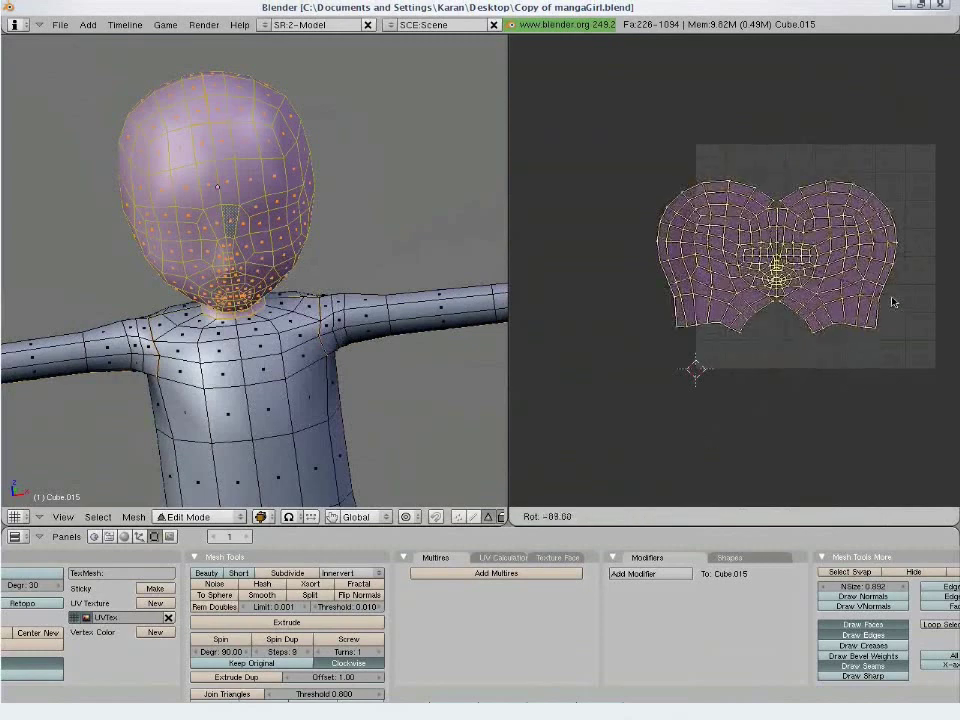
left_click(893, 302)
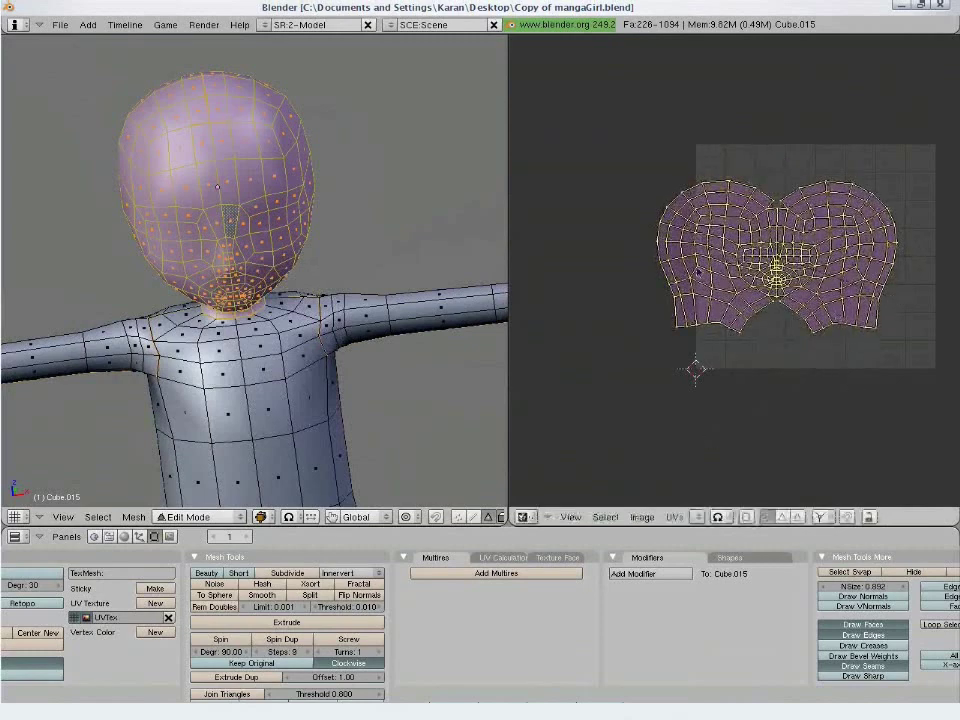
scroll(304, 400, "down", 6)
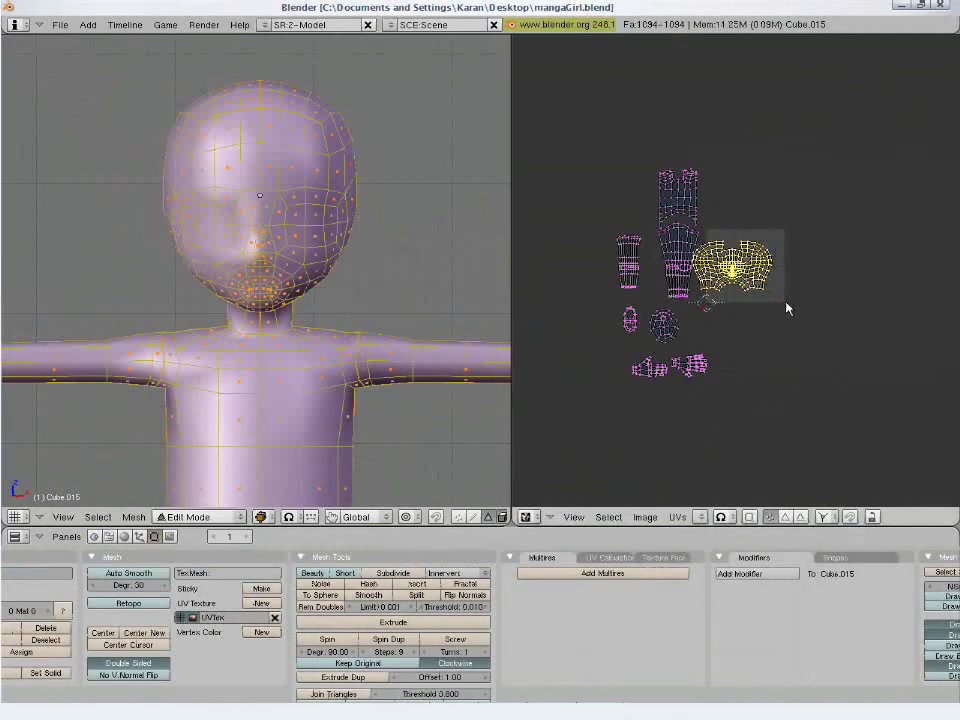
key("g")
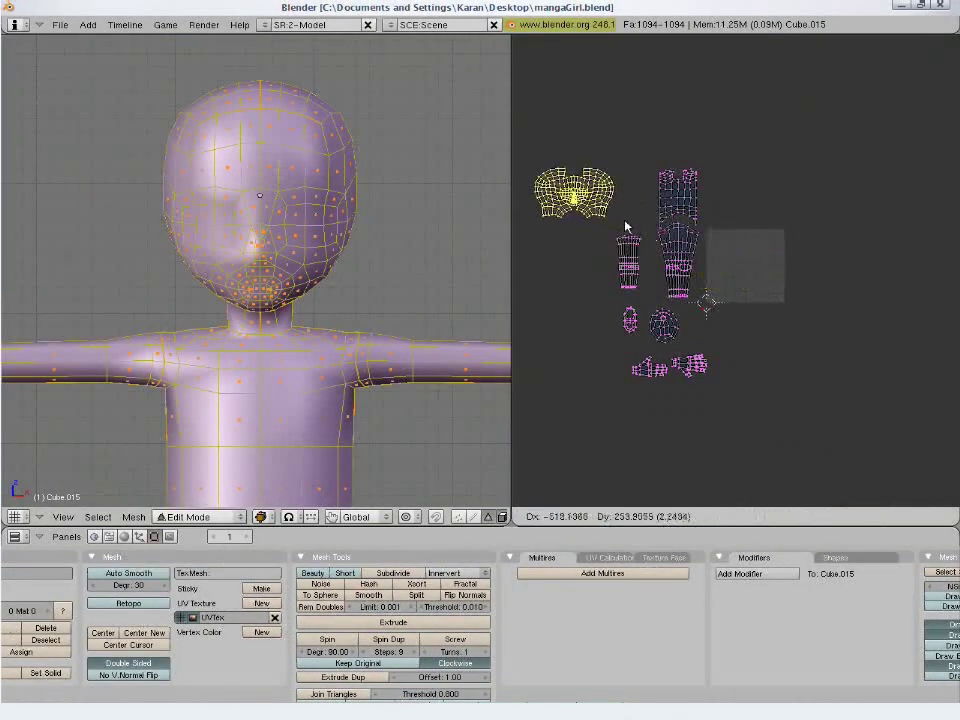
left_click(625, 225)
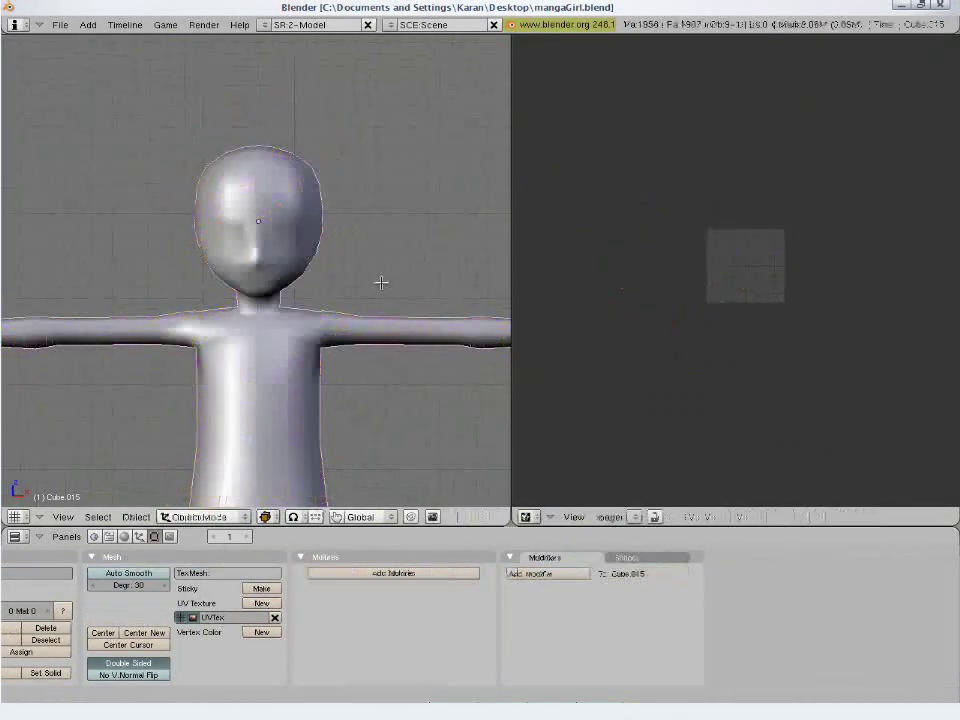
Leave local view, select the skirt, and apply its Mirror modifier in Object Mode.
scroll(381, 283, "down", 3)
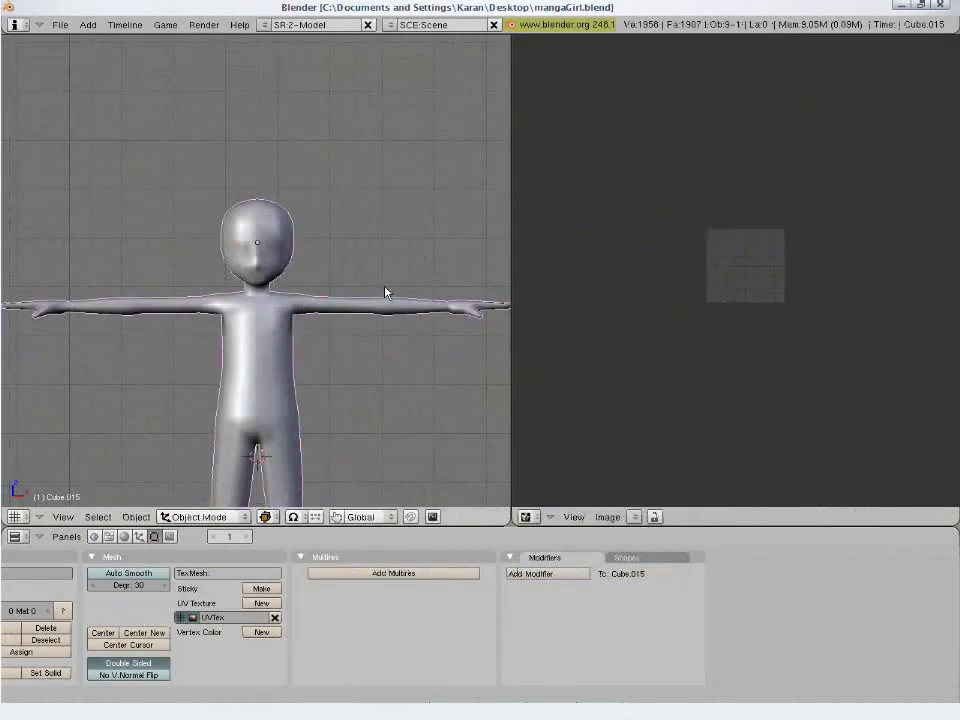
key("KP_Divide")
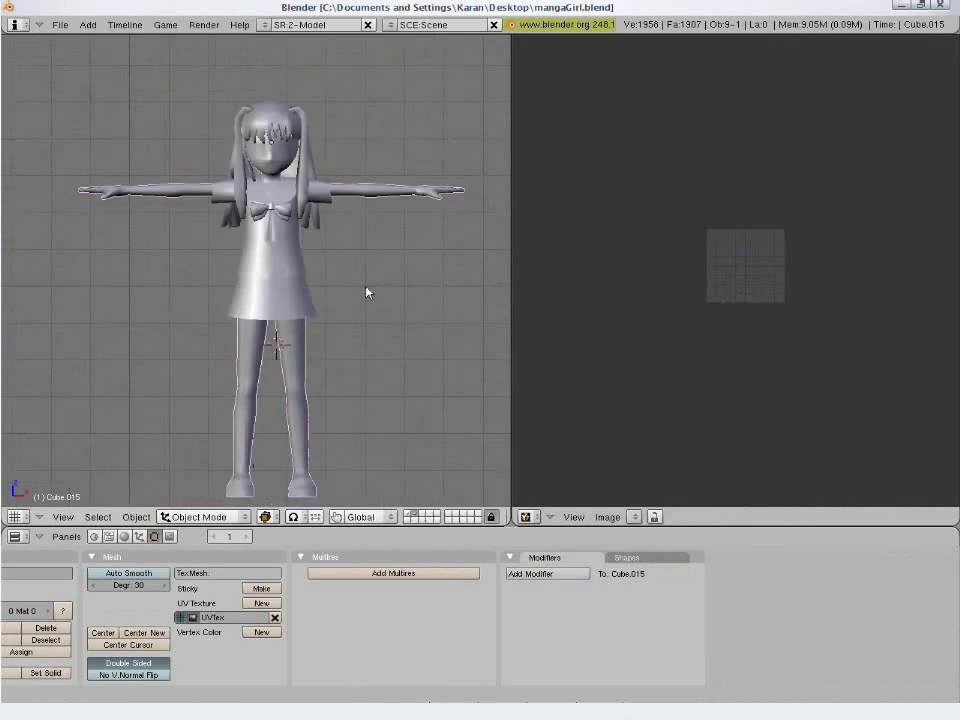
right_click(321, 321)
key("Tab")
middle_click_drag(328, 328, 375, 313)
scroll(299, 312, "up", 3)
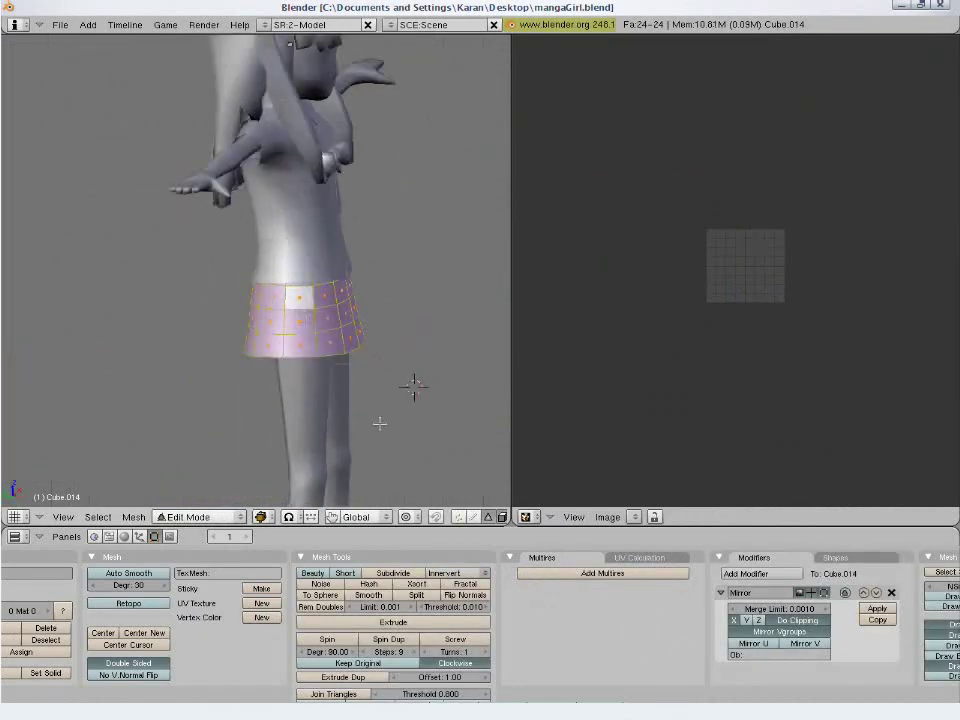
key("Tab")
left_click(654, 608)
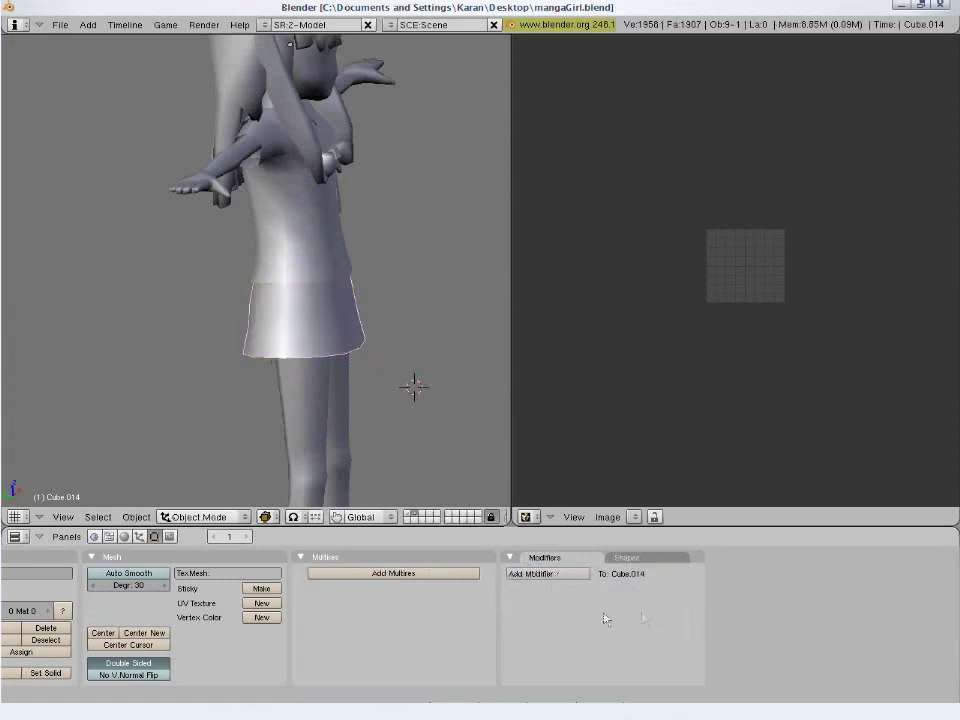
In Edit Mode, mark the vertical edge line on the side of the skirt as a seam.
key("Tab")
left_click(473, 517)
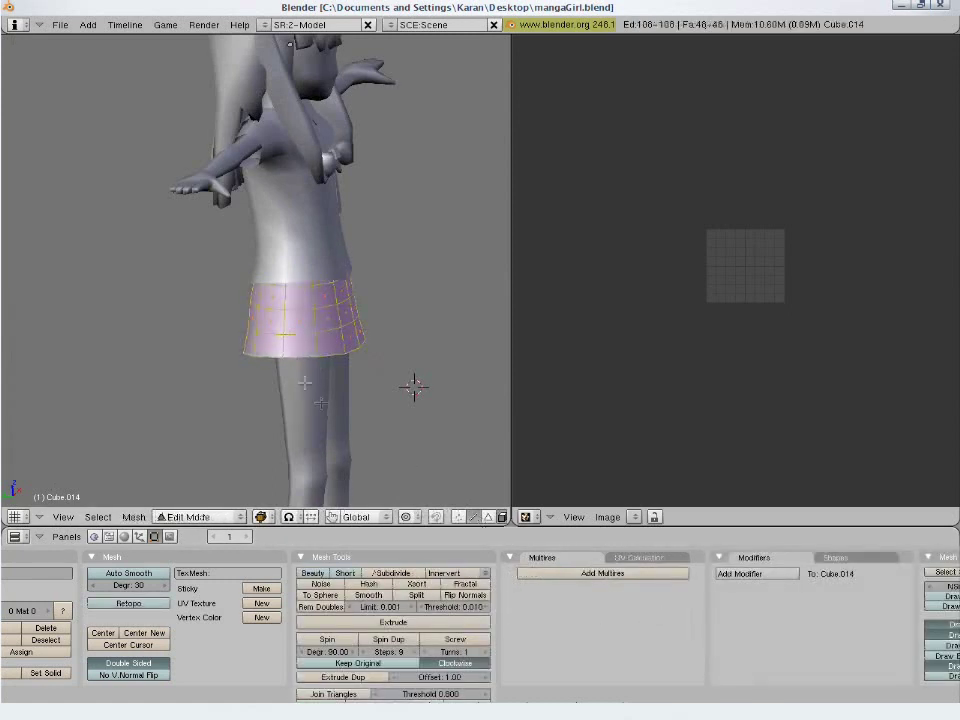
key("a")
key("ctrl+e")
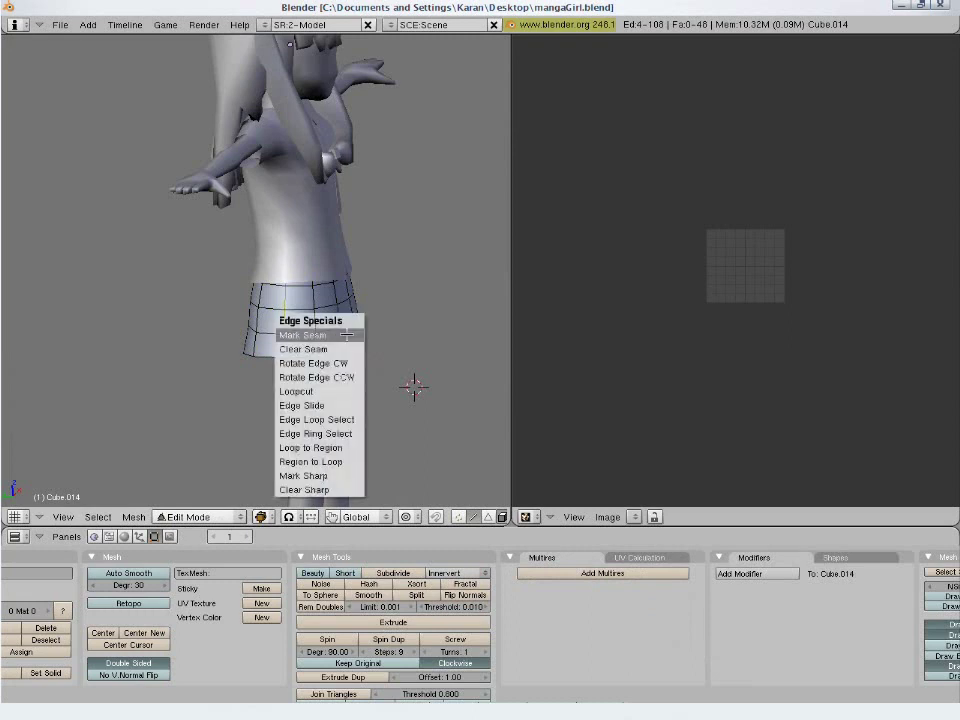
left_click(347, 334)
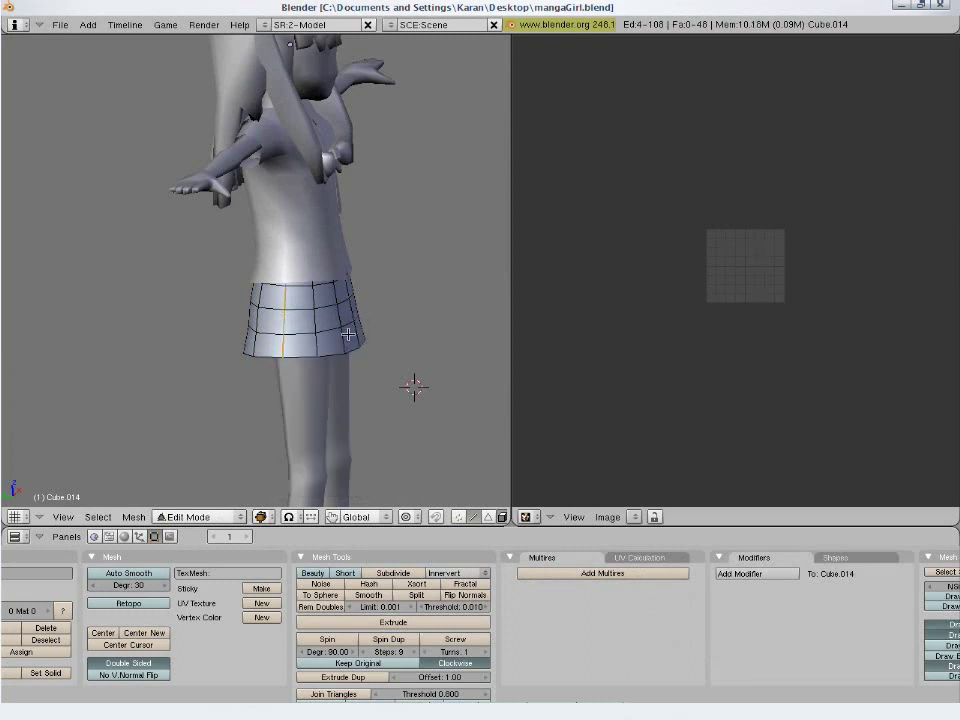
Select all linked skirt faces in face selection mode from the front view and unwrap them.
key("KP_1")
left_click(488, 516)
right_click(333, 333)
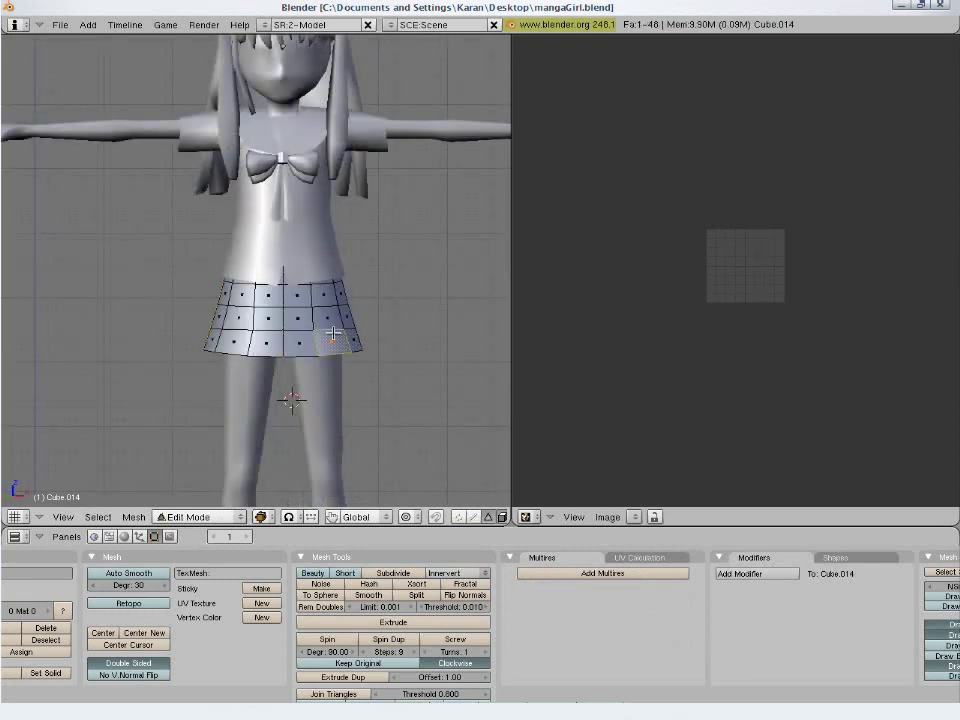
key("l")
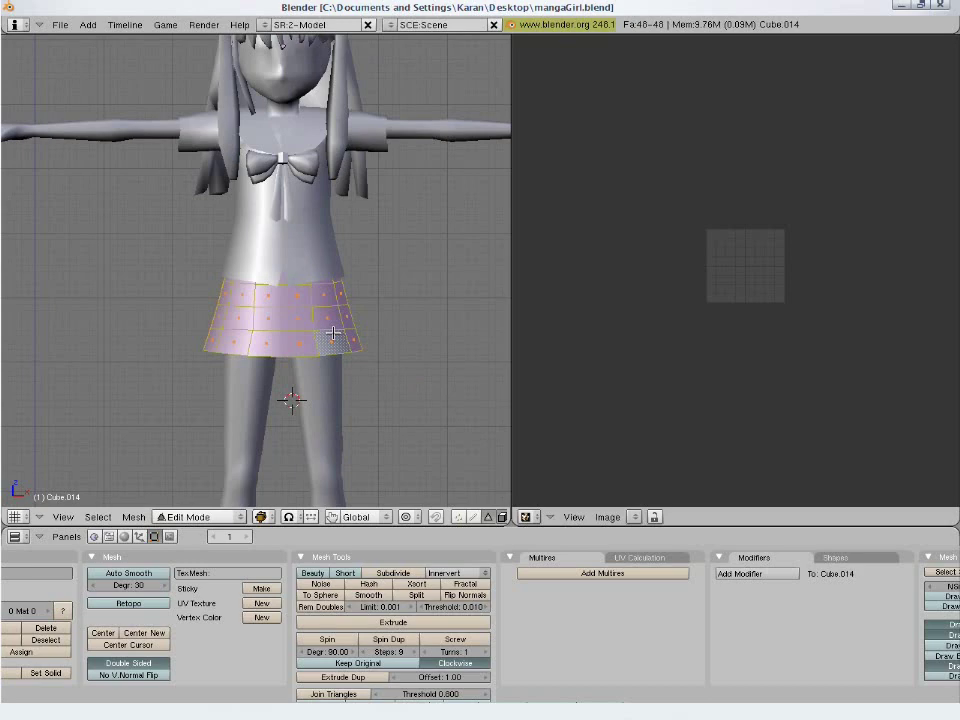
key("u")
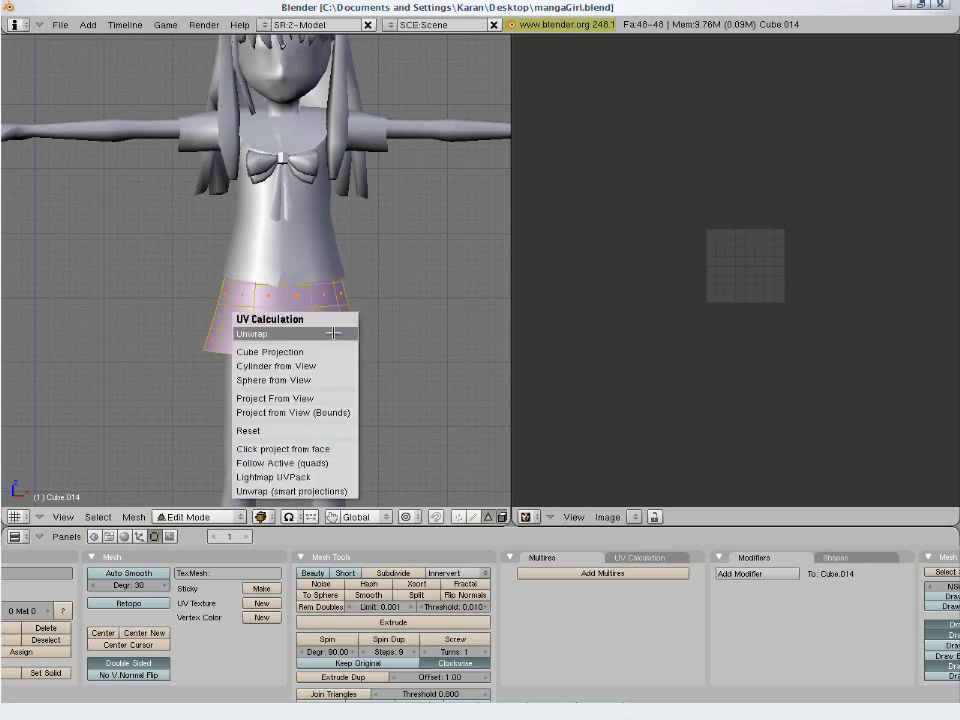
left_click(333, 333)
scroll(791, 340, "up", 5)
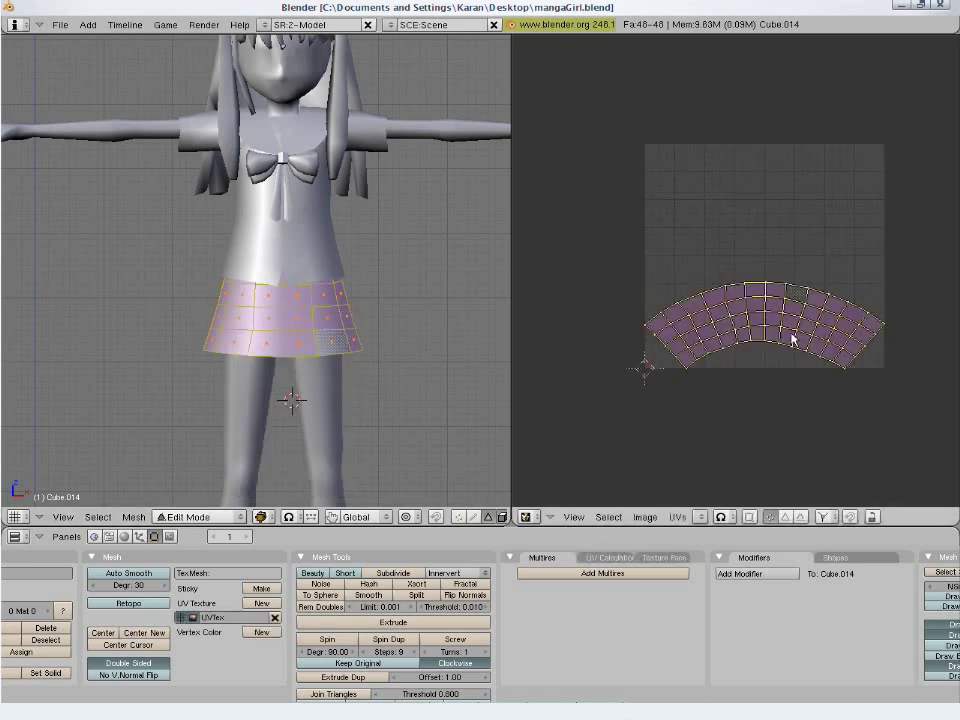
Rotate the skirt's UV island by 180 degrees.
type("r90")
key("BackSpace")
key("BackSpace")
type("180")
key("Return")
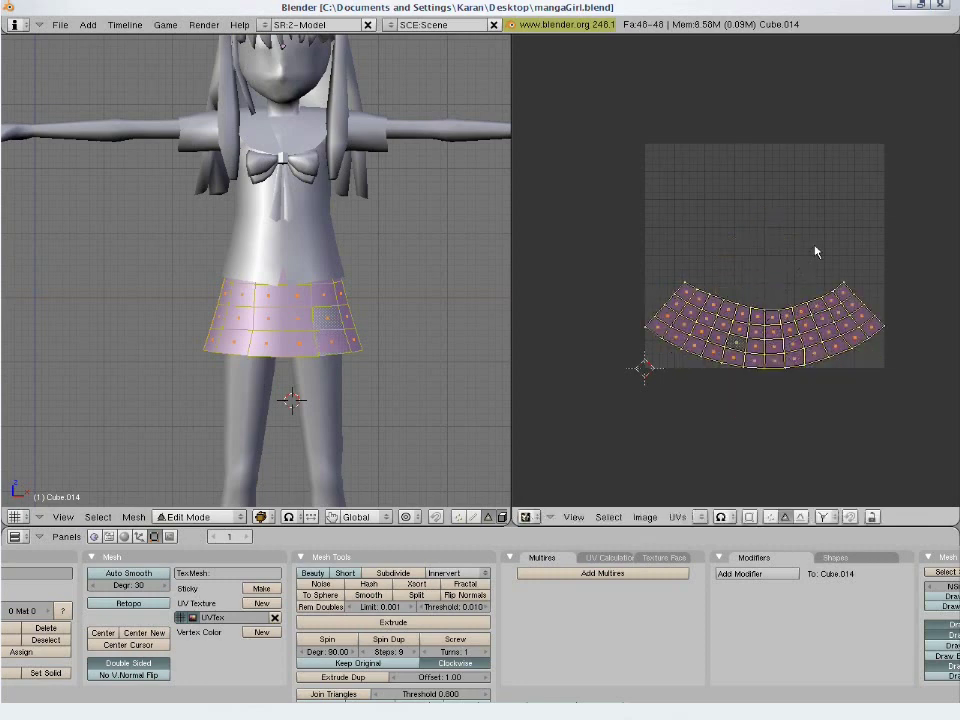
Flatten the top edge row of the skirt's UV island by scaling it to 0 along Y.
key("a")
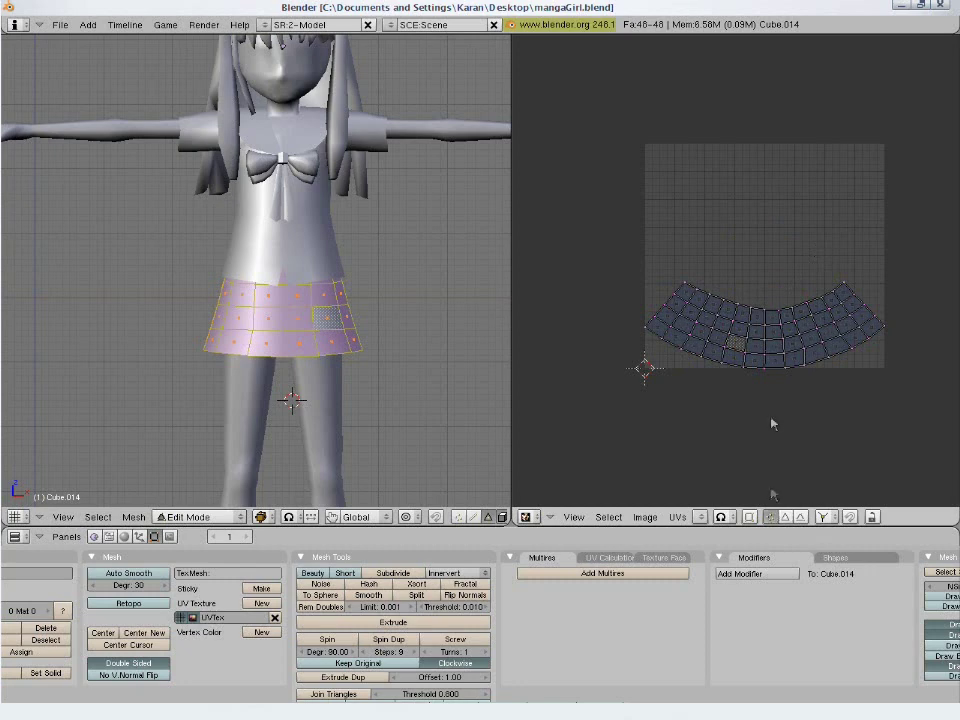
right_click(770, 310, "alt")
type("sy0")
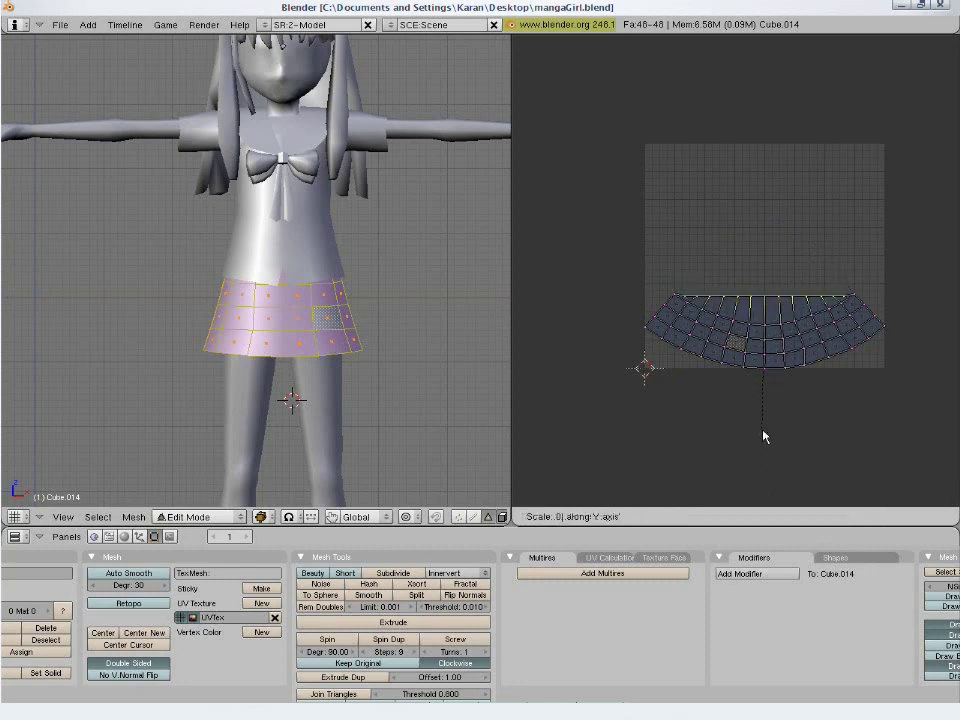
key("Return")
Straighten the remaining horizontal edge rows of the skirt's UV island one by one with Align Y.
right_click(760, 325, "alt")
key("w")
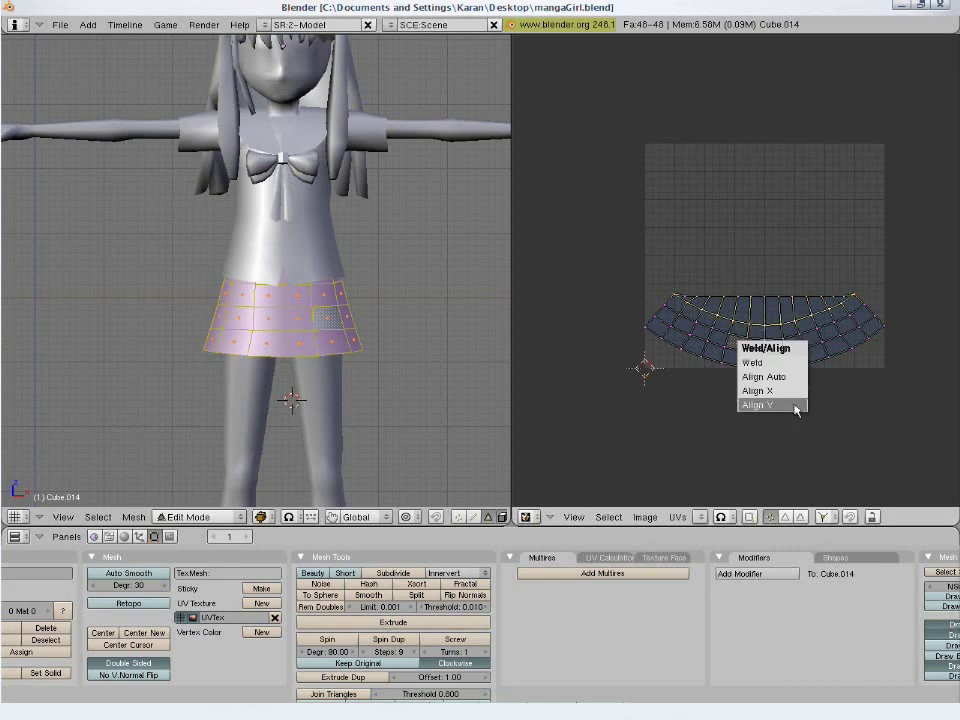
left_click(797, 390)
key("w")
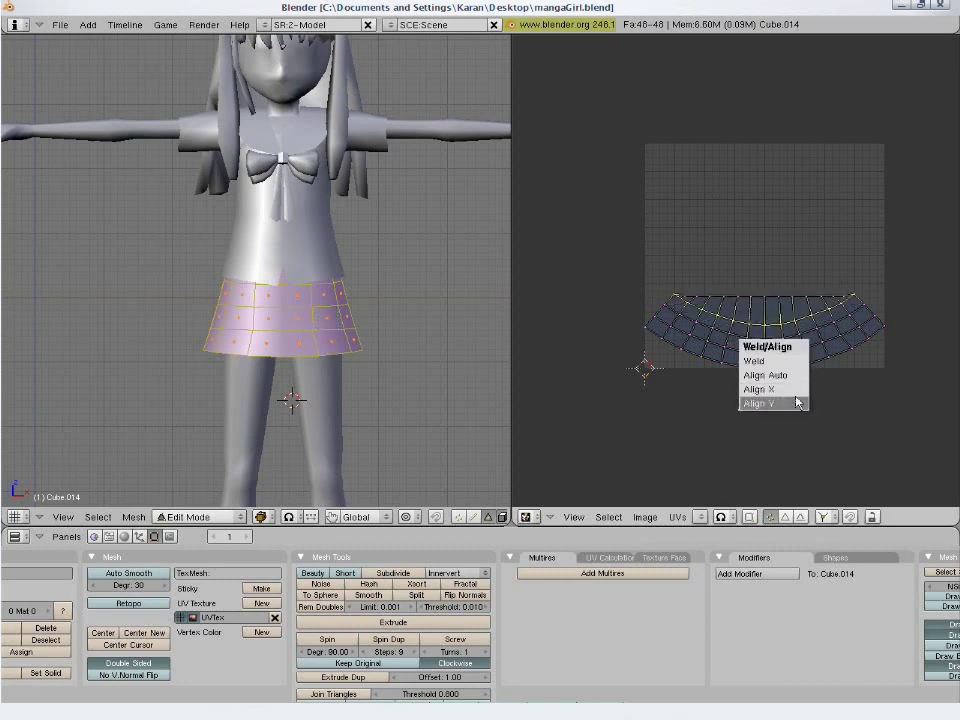
left_click(796, 399)
right_click(769, 344, "alt")
key("w")
left_click(769, 344)
right_click(770, 356, "alt")
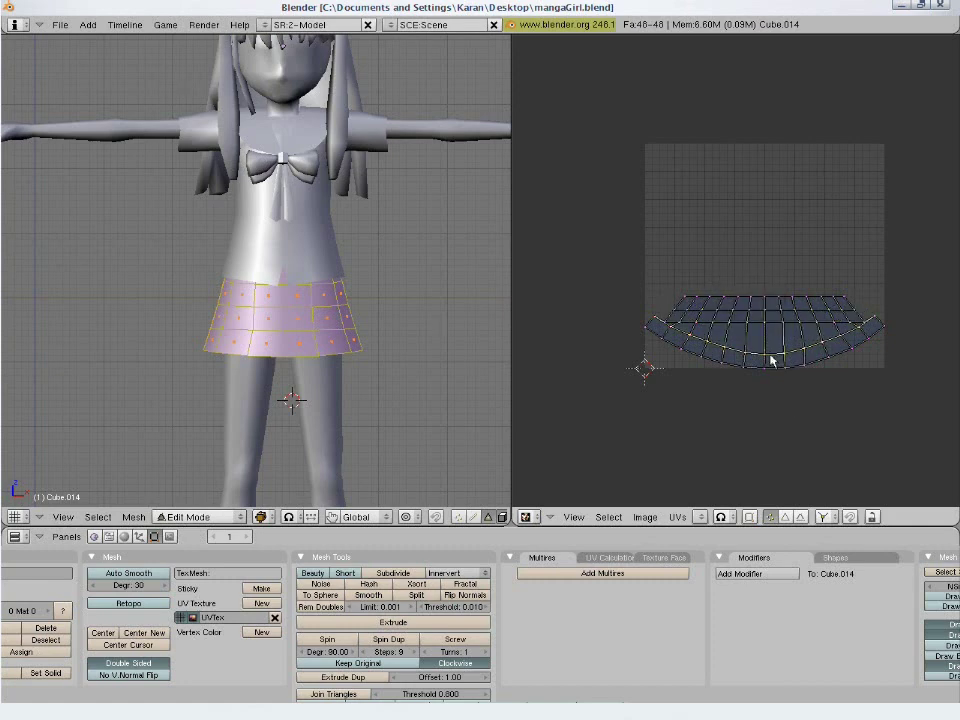
key("w")
left_click(776, 372)
Straighten the vertical edge columns of the skirt's UV island with Align X, working across the grid.
right_click(665, 318, "alt")
key("w")
left_click(668, 320)
right_click(714, 322, "alt")
key("w")
left_click(718, 322)
key("w")
left_click(750, 322)
key("w")
left_click(749, 321)
right_click(780, 318, "alt")
key("w")
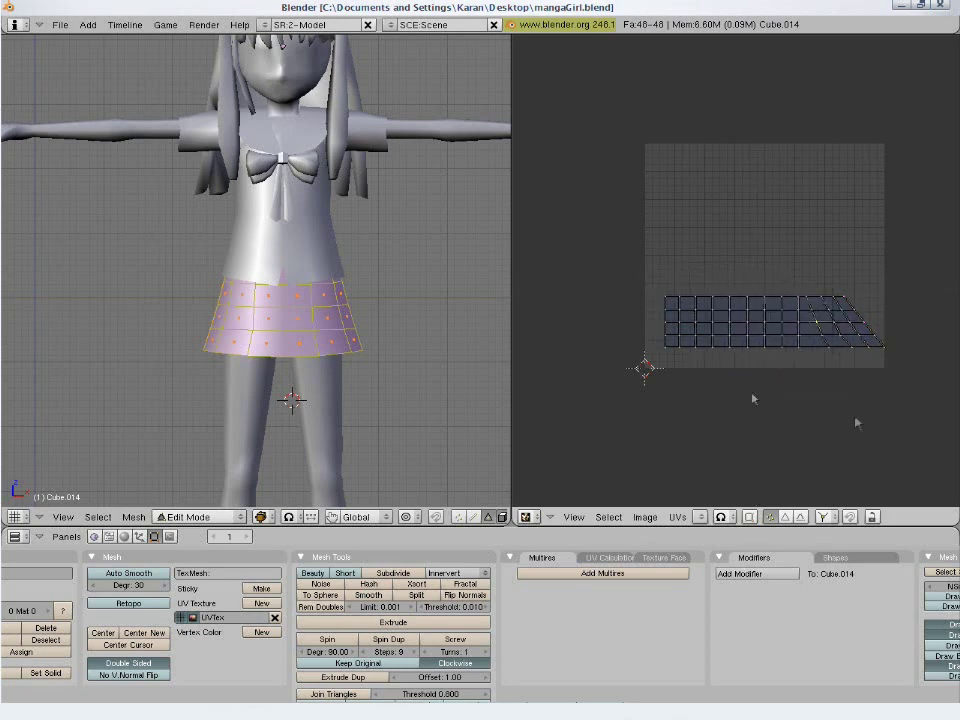
left_click(790, 343)
Return to Object Mode, select the shirt, and save over mangaGirl.blend.
key("a")
key("Tab")
key("ctrl+s")
left_click(446, 371)
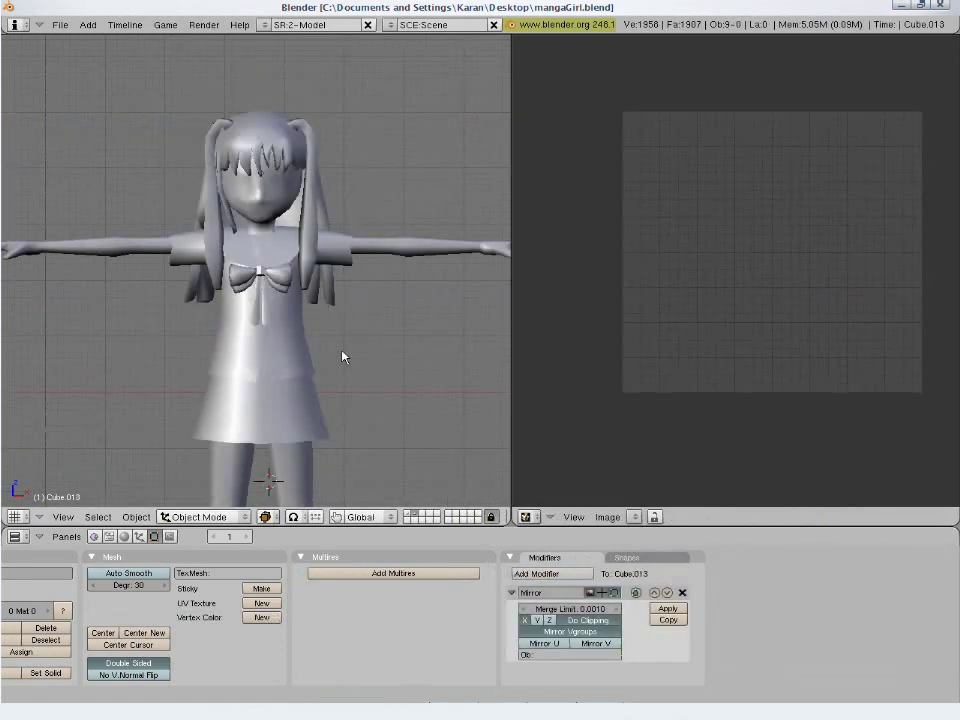
scroll(330, 358, "up", 2)
scroll(329, 359, "down", 2)
key("ctrl+w")
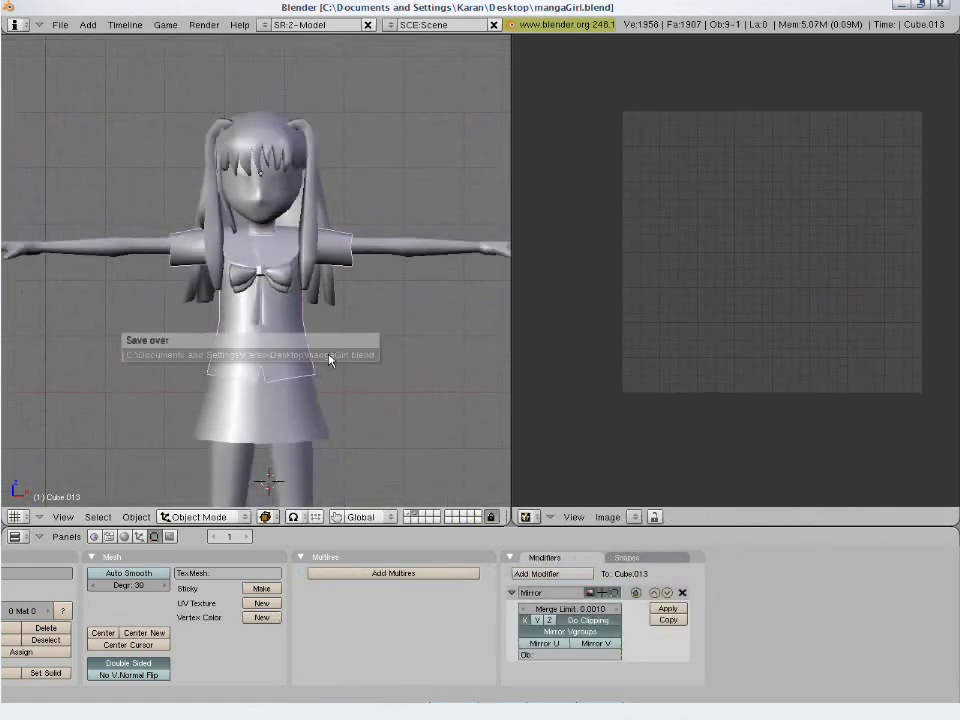
Apply the shirt's Mirror modifier and isolate the shirt in local view in Edit Mode with nothing selected.
scroll(300, 368, "up", 2)
left_click(667, 609)
key("Tab")
key("g")
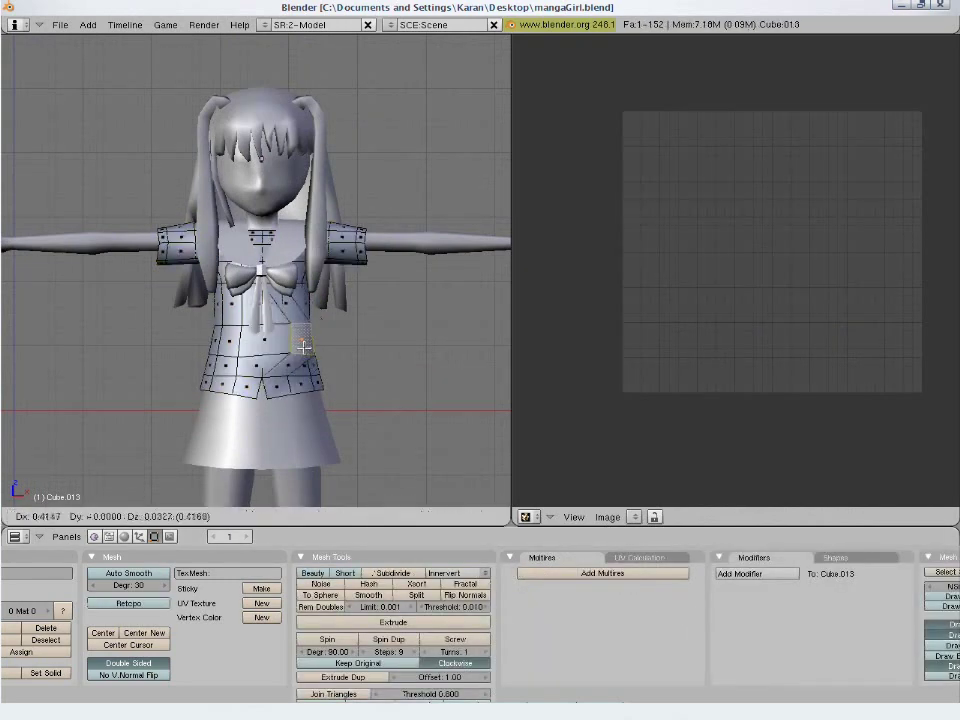
right_click(300, 348)
key("a")
key("KP_Divide")
In edge selection mode, mark the lengthwise edge loops down both sides of the shirt and under the sleeves as seams.
left_click(472, 518)
middle_click_drag(287, 297, 200, 288)
right_click(199, 289, "alt")
key("ctrl+e")
left_click(286, 297)
right_click(186, 153, "alt")
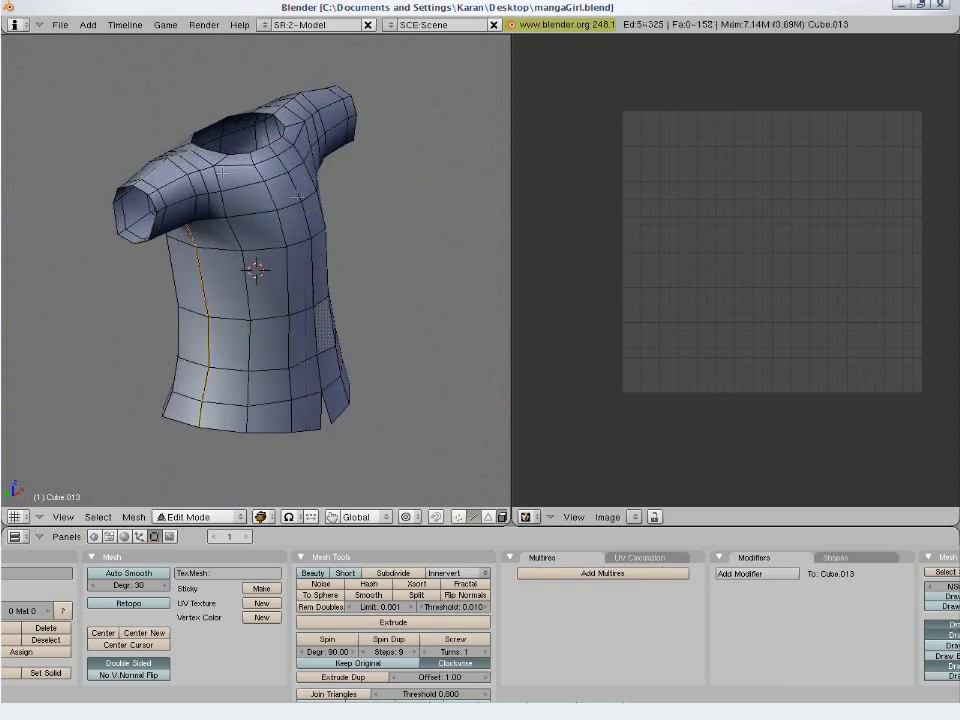
middle_click_drag(184, 153, 317, 186)
right_click(304, 144, "alt")
key("ctrl+e")
left_click(303, 145)
Select the whole shirt in front view and unwrap it.
key("KP_1")
key("a")
key("a")
key("u")
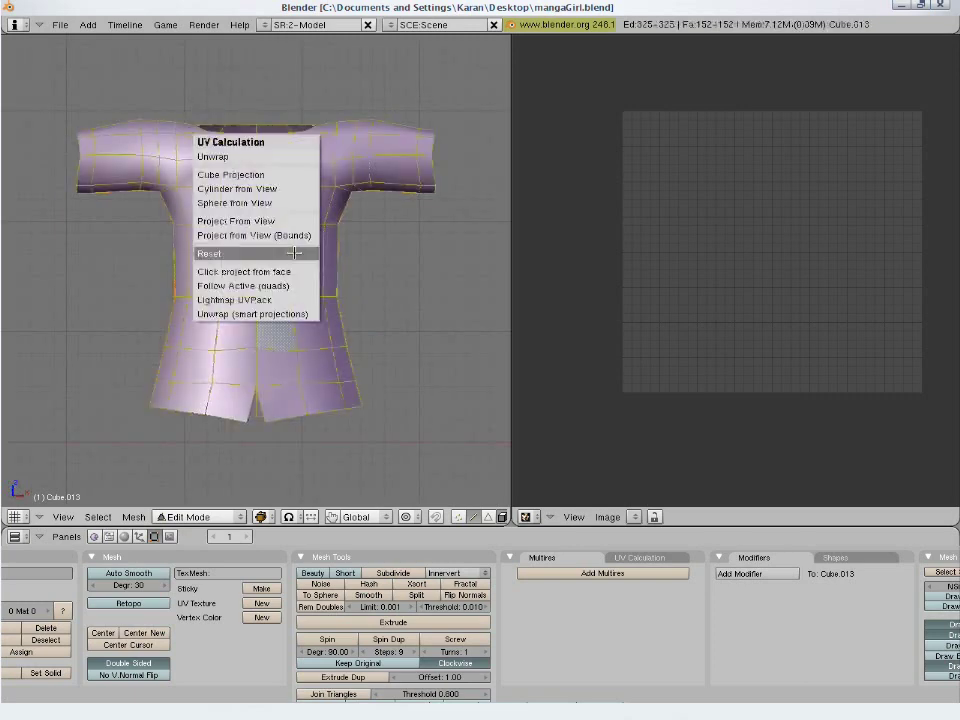
left_click(212, 156)
key("a")
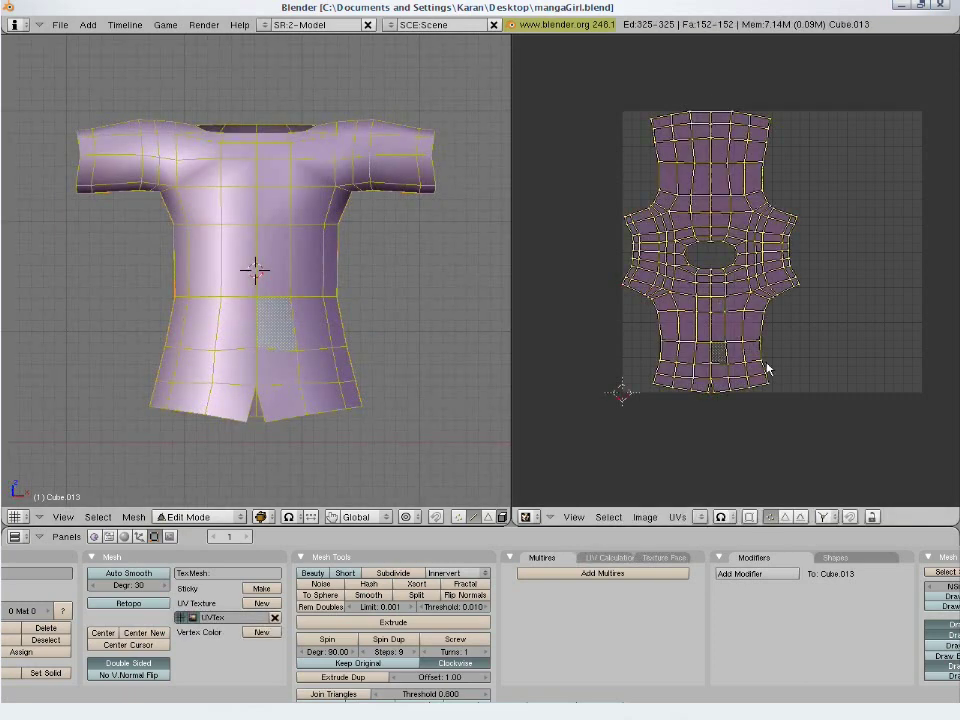
key("a")
Mark the edges along the tops of both sleeves and shoulders as seams and unwrap the whole shirt again.
middle_click_drag(411, 251, 272, 199)
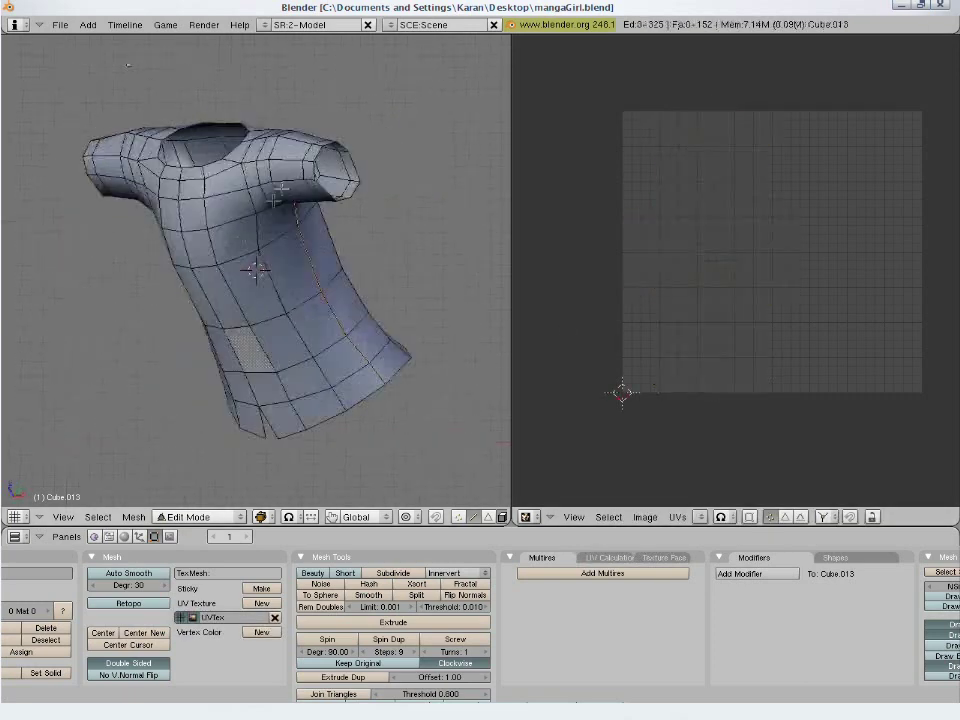
middle_click_drag(262, 140, 182, 130)
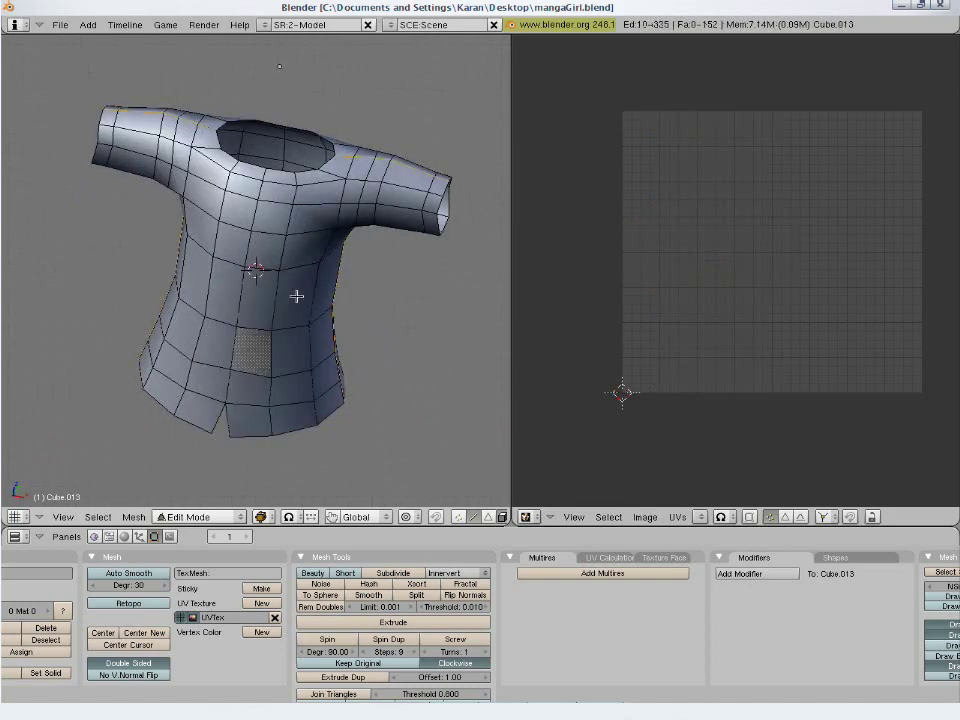
key("a")
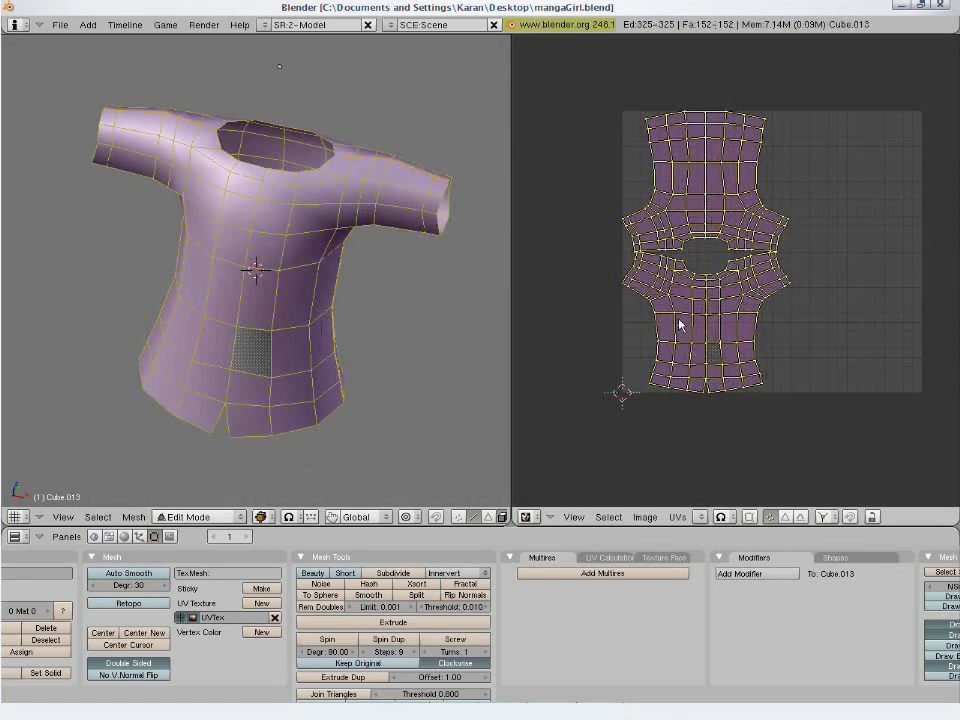
Rotate the shirt's back UV island by 180 degrees and place it above the front island.
key("a")
key("g")
left_click(862, 287)
type("r180")
key("Return")
key("g")
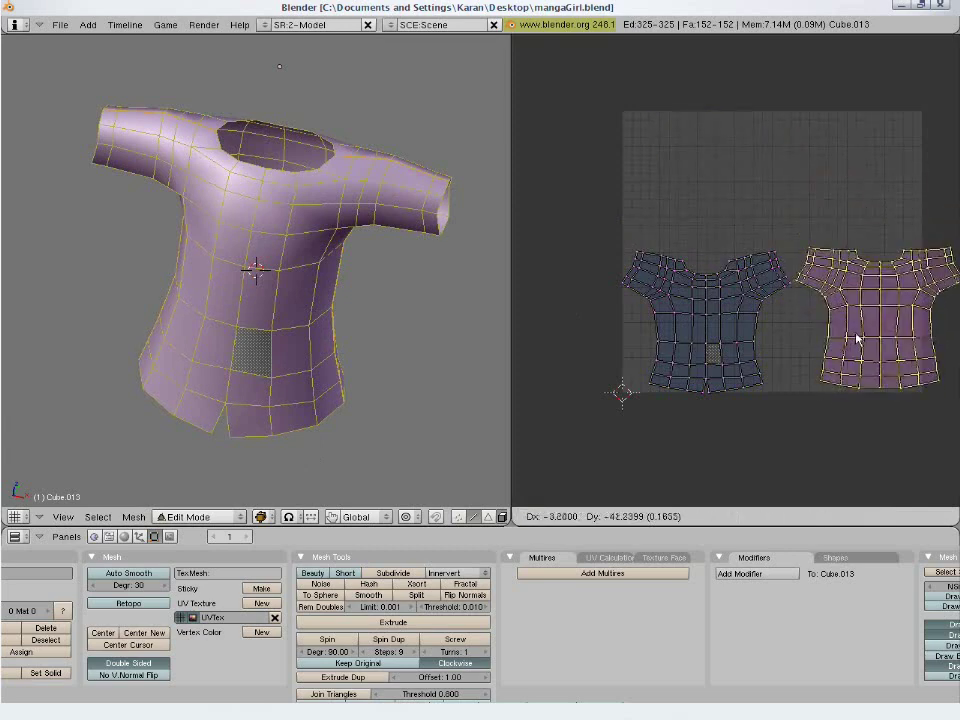
left_click(683, 201)
Scale down both shirt UV islands and move them above the UV tile.
key("a")
key("a")
key("s")
left_click(763, 358)
scroll(763, 359, "down", 4)
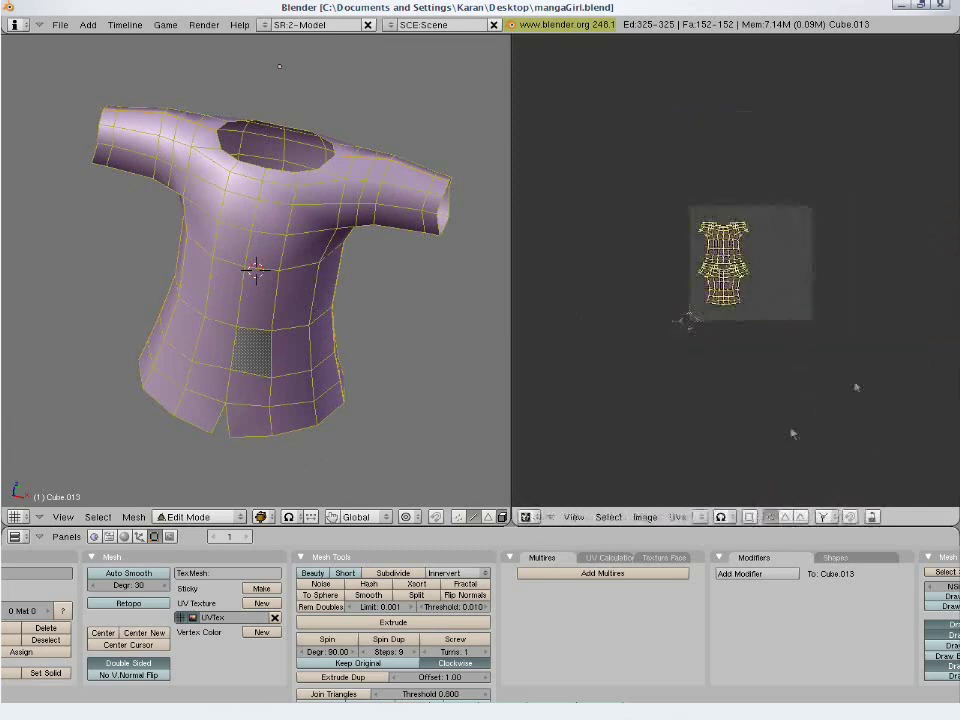
key("a")
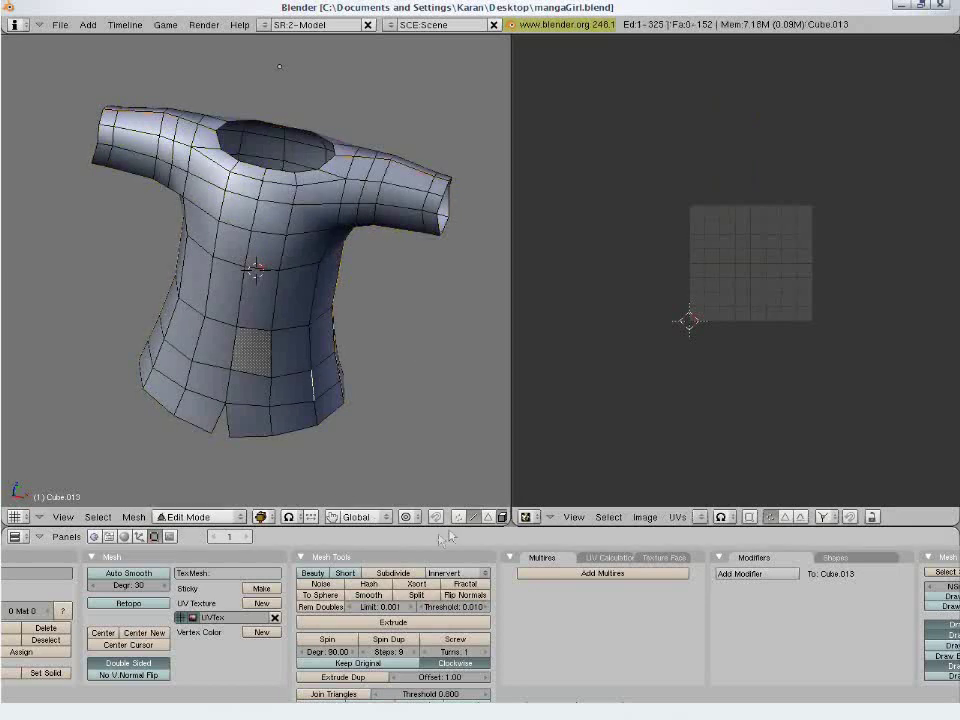
Select all linked front faces of the shirt in face selection mode and project their UVs from the front view.
left_click(488, 517)
right_click(302, 396)
key("l")
key("KP_1")
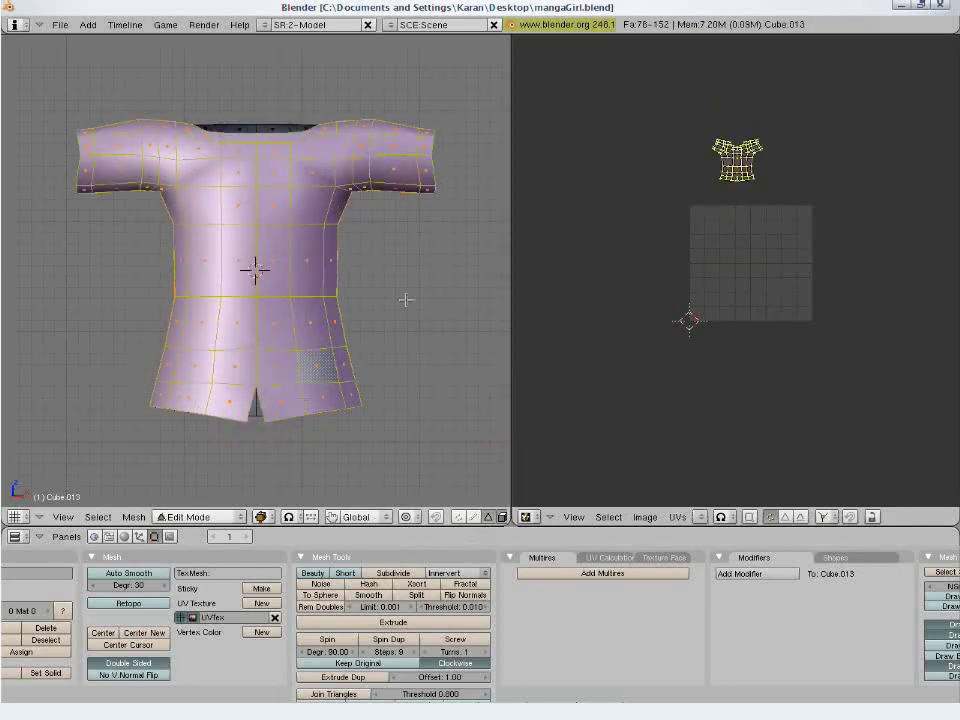
scroll(720, 111, "up", 3)
middle_click_drag(720, 111, 720, 262)
key("u")
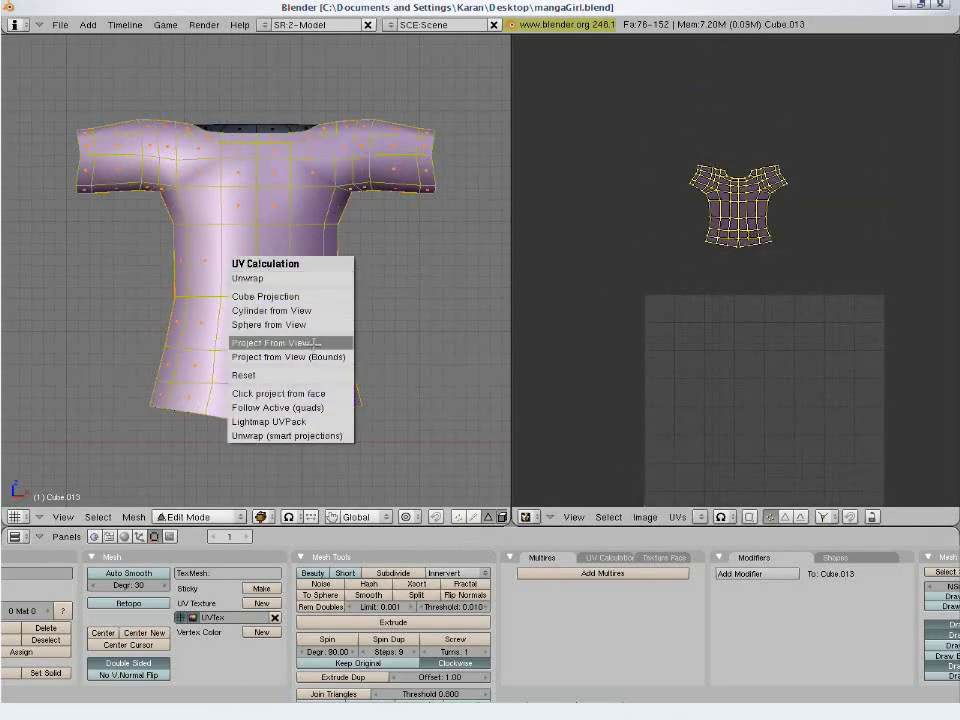
left_click(270, 342)
Minimize stretch on the shirt's front UV island and reposition it in the UV layout.
middle_click_drag(879, 407, 879, 352)
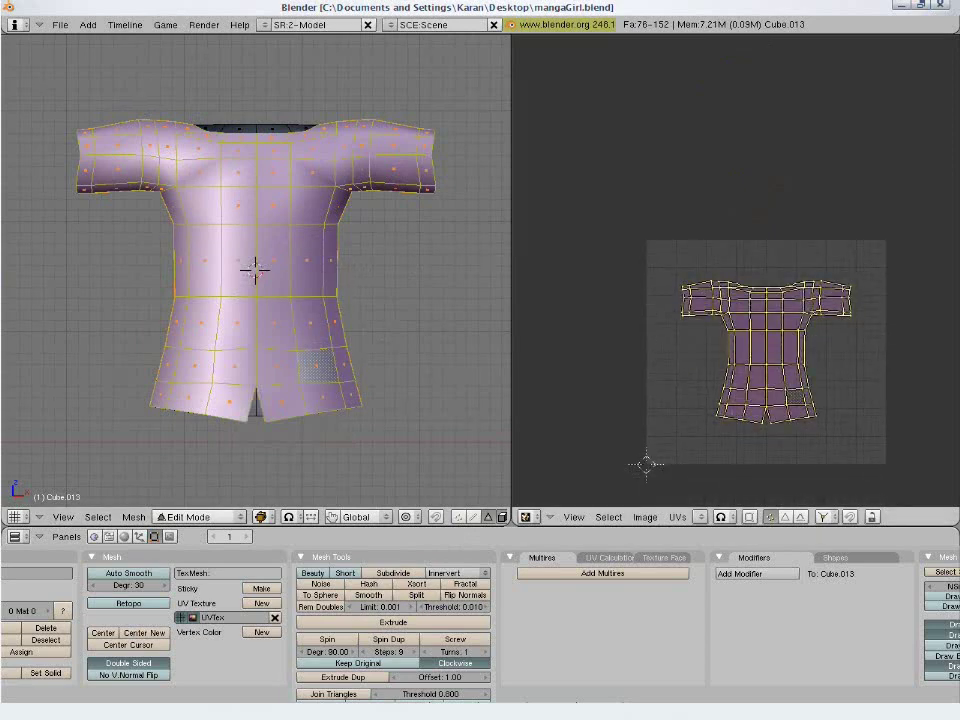
key("ctrl+v")
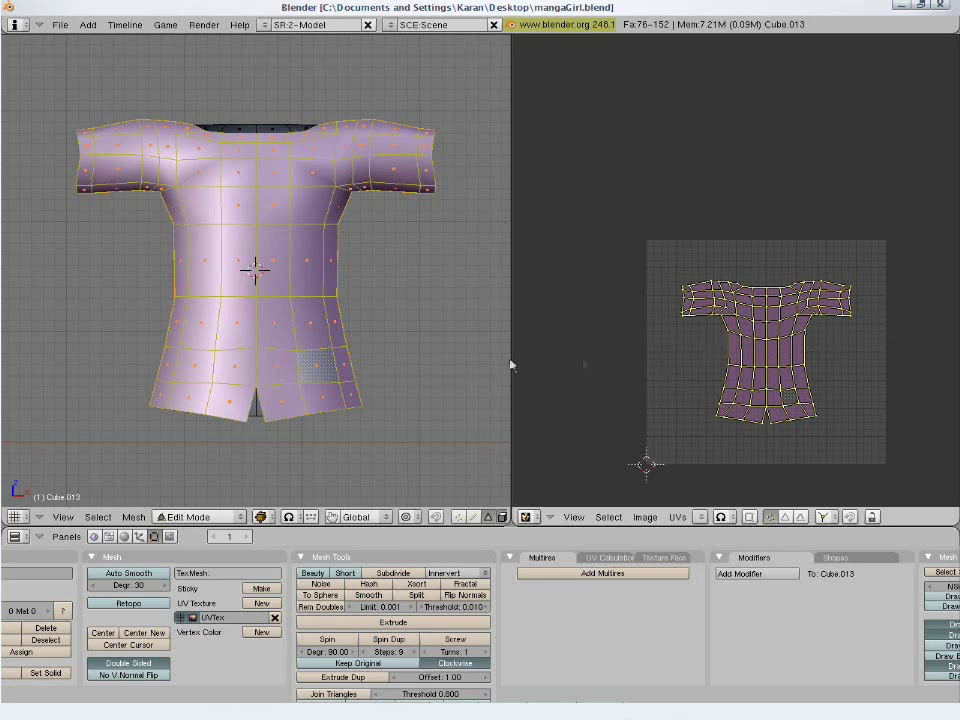
key("Tab")
key("Tab")
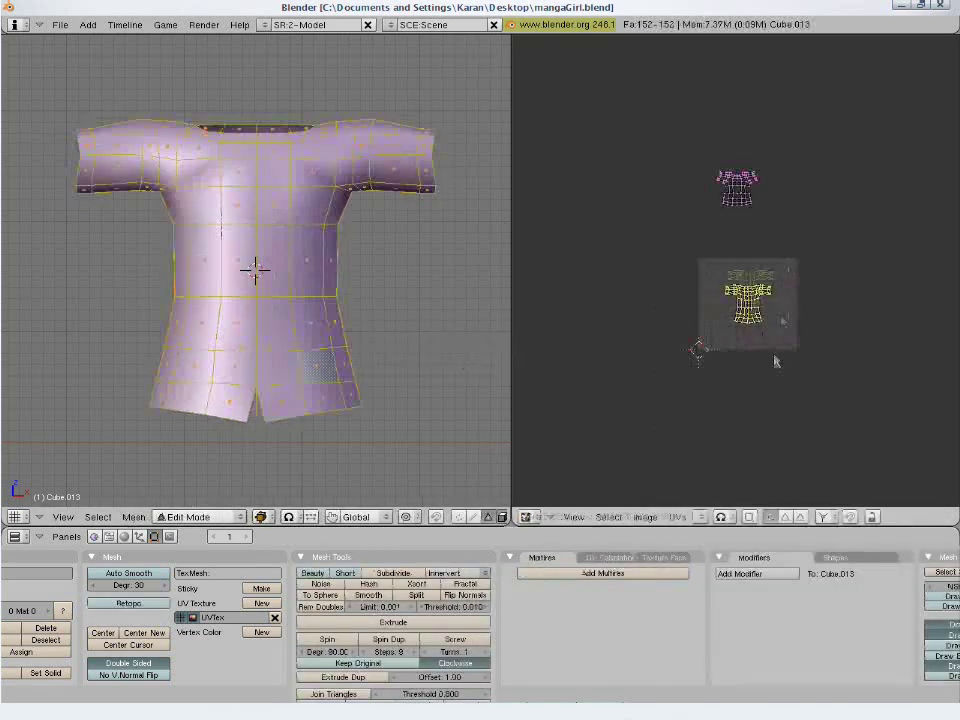
key("g")
left_click(767, 289)
key("g")
left_click(785, 282)
key("a")
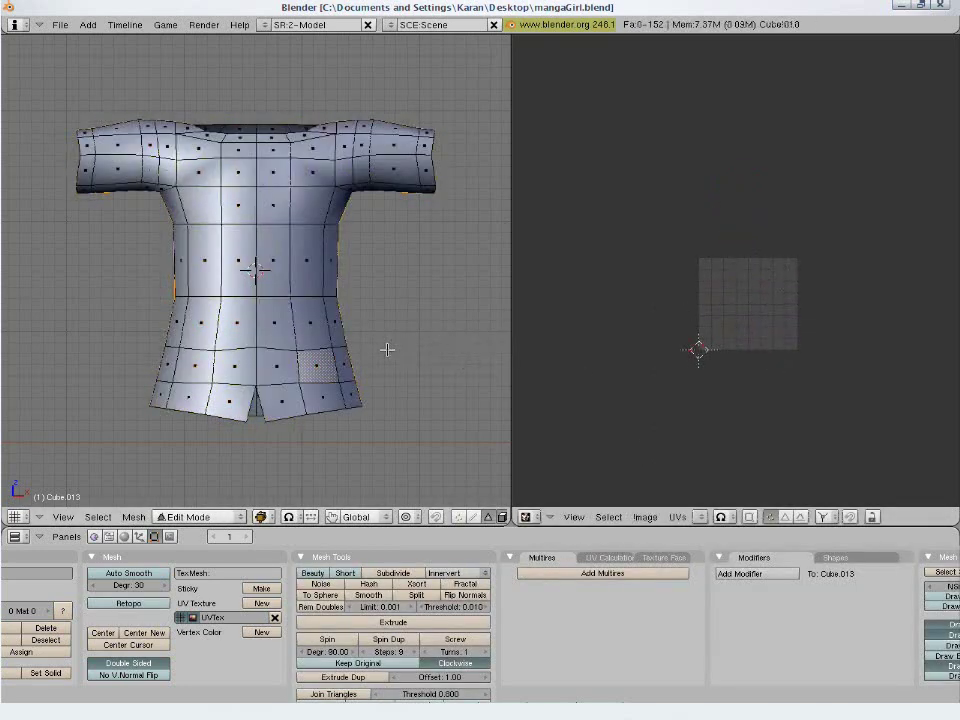
Leave local view, select the sailor collar in Object Mode, and apply its Mirror modifier.
key("KP_Divide")
key("Tab")
right_click(282, 262)
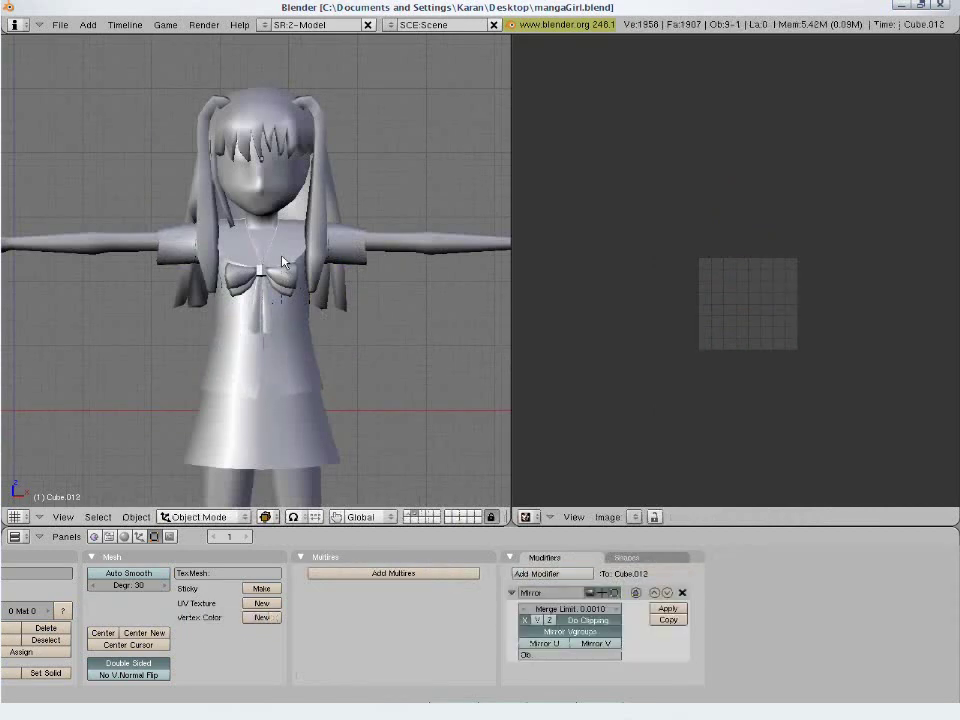
key("Tab")
key("Tab")
key("Tab")
Unwrap all faces of the collar.
middle_click_drag(283, 262, 305, 362)
key("u")
left_click(305, 362)
scroll(762, 354, "up", 4)
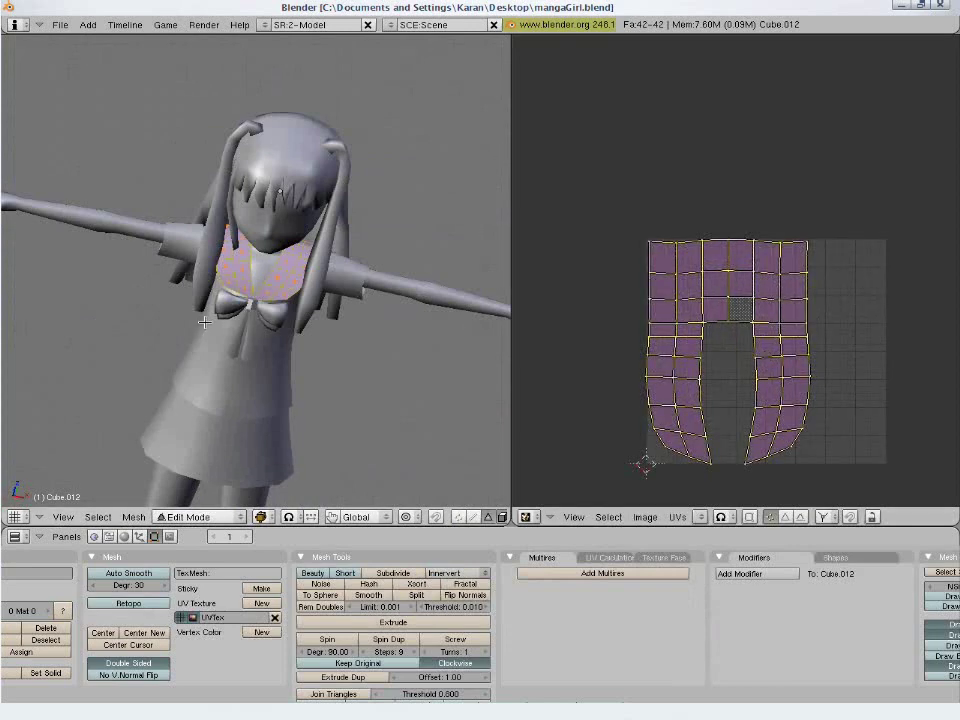
scroll(368, 348, "up", 4)
Minimize stretch on the collar's entire UV island.
key("a")
key("a")
key("ctrl+v")
left_click(872, 367)
key("a")
key("a")
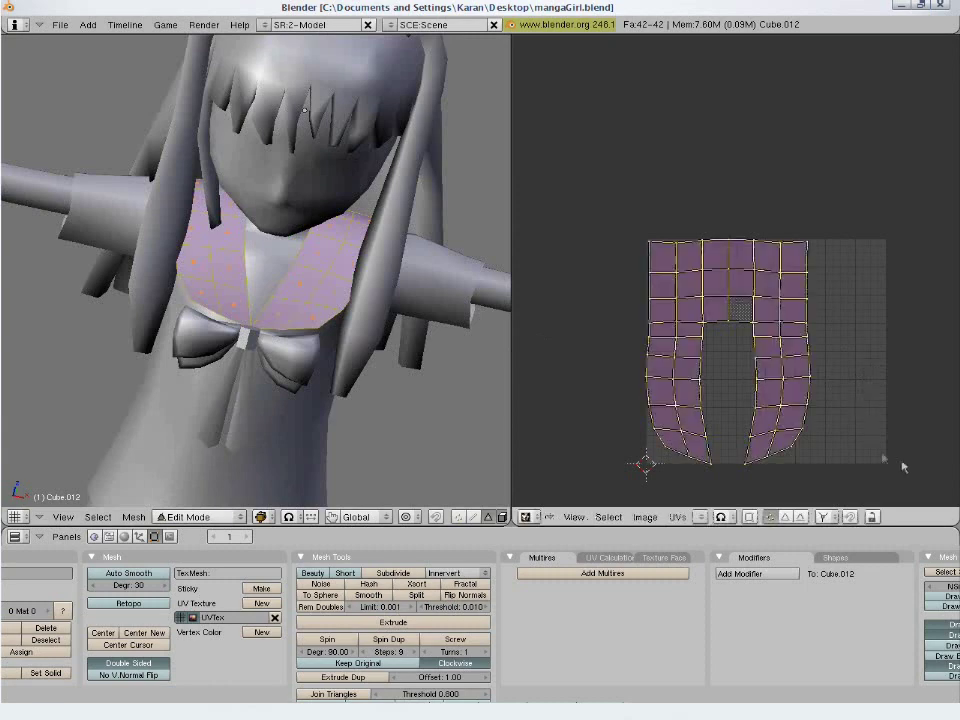
Scale down the collar's UV island and reposition it in the UV layout.
key("s")
left_click(814, 409)
scroll(814, 409, "down", 3)
key("g")
left_click(814, 287)
Select the front bow and mark the edges along its lower and outer rim as a seam in Edit Mode.
key("Tab")
right_click(289, 381)
key("Tab")
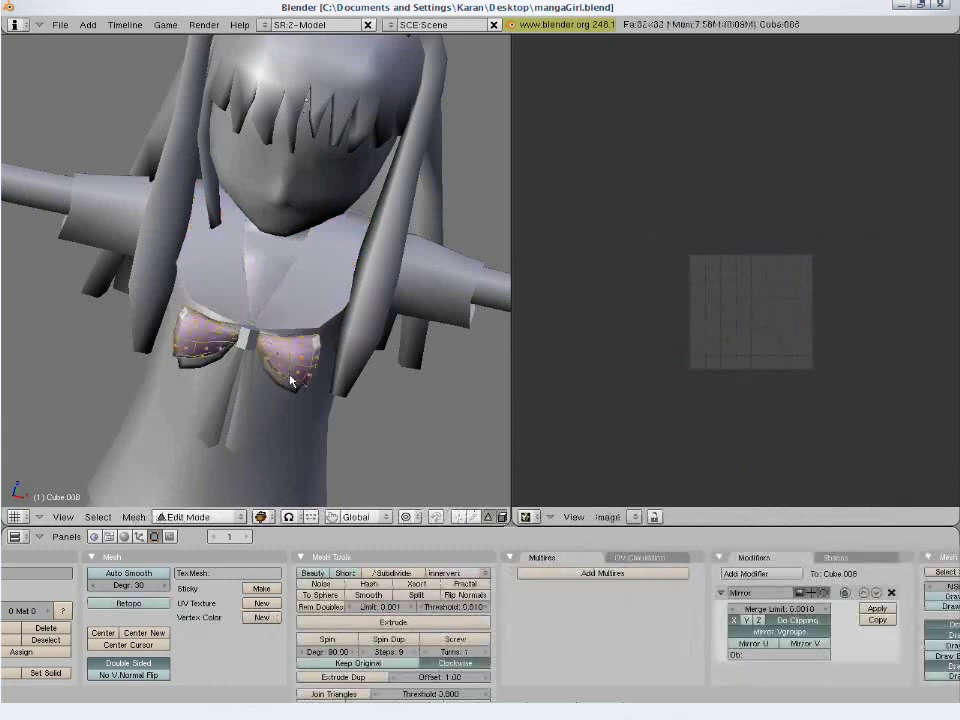
scroll(360, 385, "up", 3)
key("a")
middle_click_drag(364, 383, 294, 390)
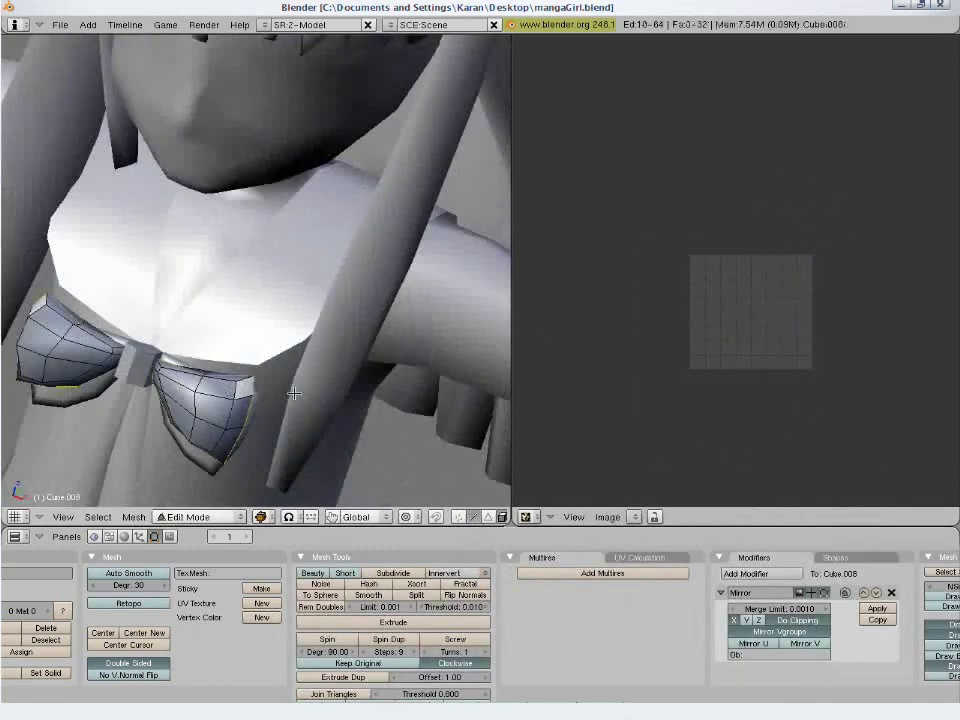
key("ctrl+e")
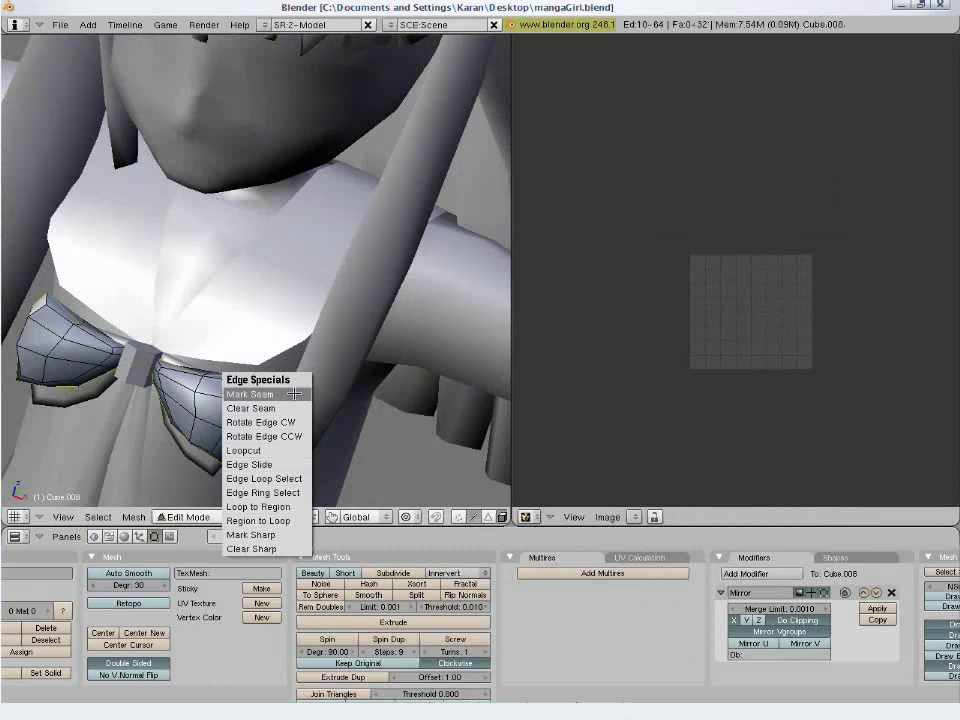
left_click(294, 394)
Select the whole front bow mesh and unwrap it.
key("a")
key("u")
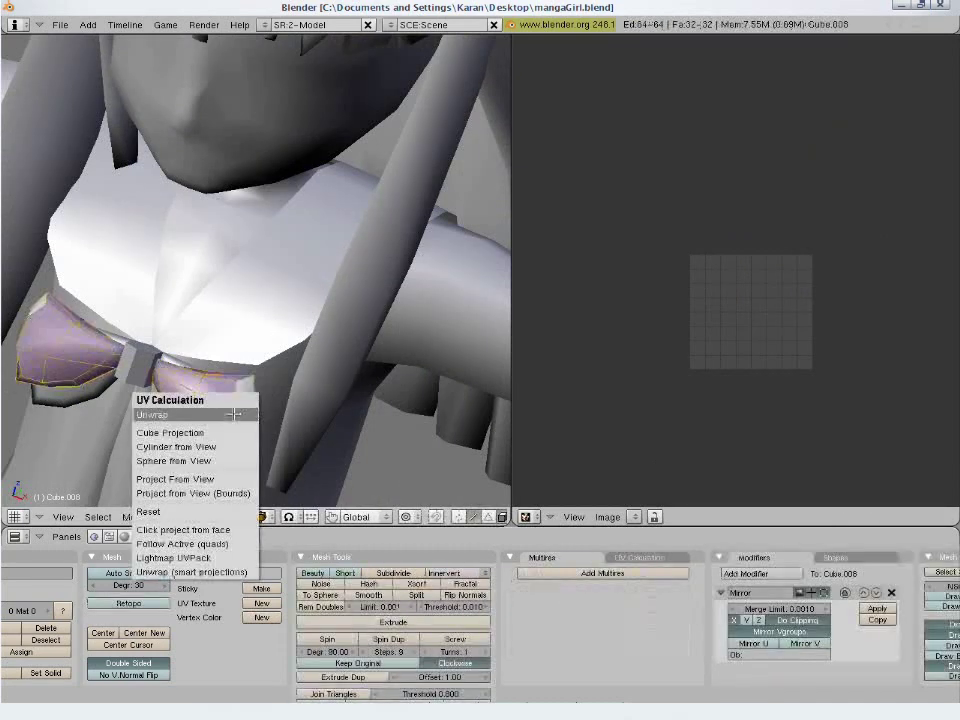
left_click(233, 413)
Select the rear bow piece with the ribbon tails and mark the outer rim edges of its loops as a seam.
key("Tab")
right_click(207, 470)
key("Tab")
middle_click_drag(208, 467, 259, 298)
key("ctrl+e")
left_click(208, 263)
key("a")
Reshape the ribbon tails in front view by moving, rotating and scaling their lower edges so the tails flare outward.
right_click_drag(142, 426, 178, 373)
key("KP_1")
key("r")
left_click(427, 462)
key("g")
left_click(416, 420)
key("s")
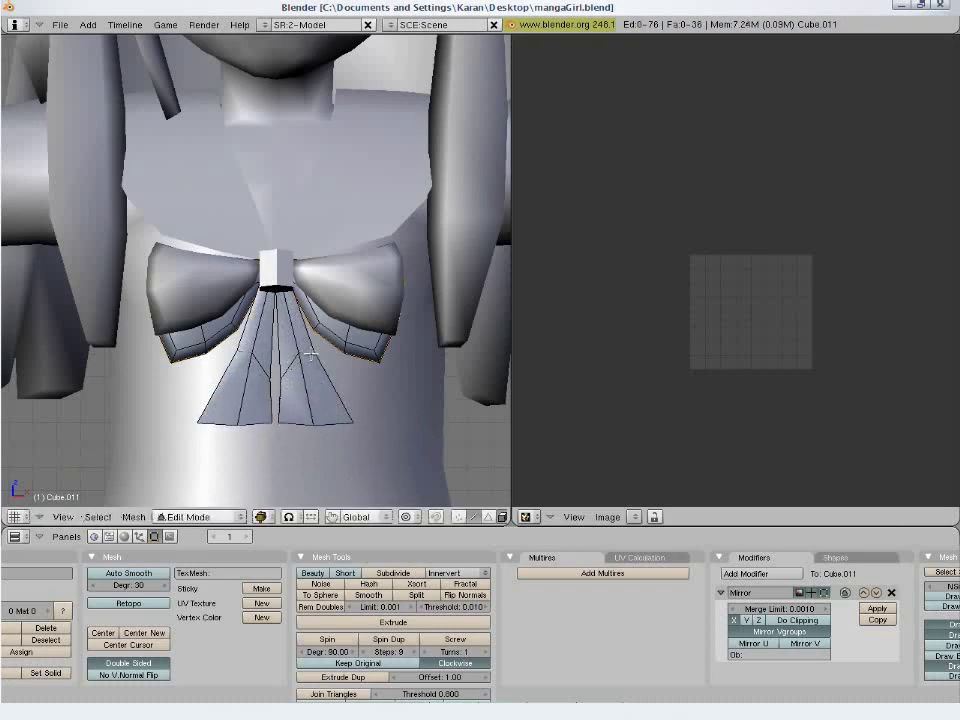
Rotate the outer lower edges of the ribbon tails and move the bottom edges upward to shorten the tails.
key("r")
left_click(413, 282)
right_click(318, 434, "shift")
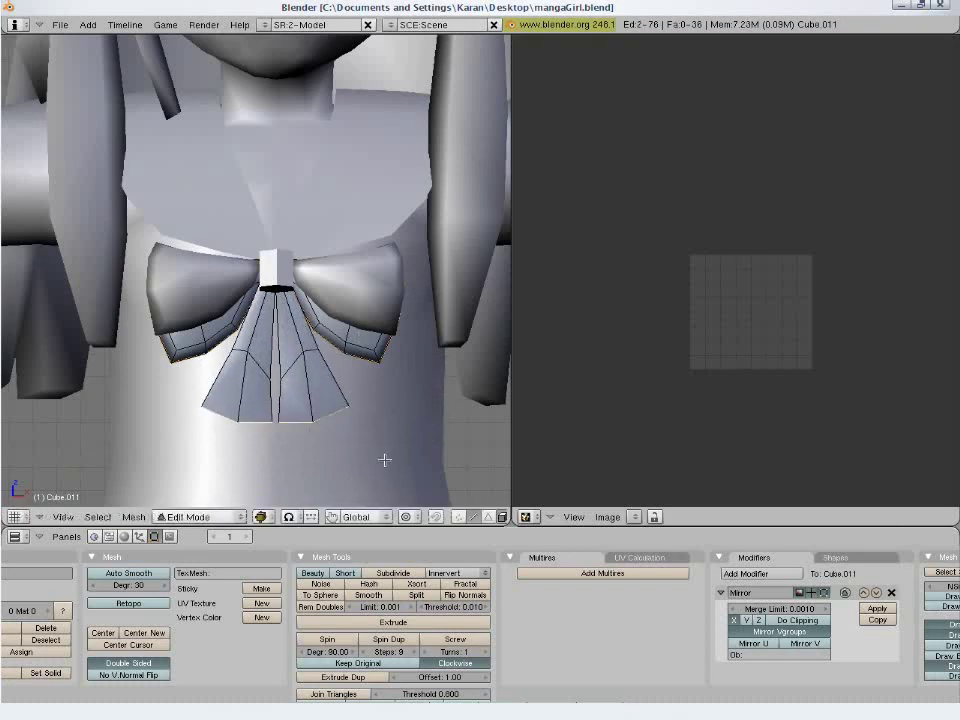
key("g")
left_click(401, 422)
key("g")
left_click(312, 429)
Select the ribbon tail faces and unwrap them, then leave Edit Mode.
right_click(300, 340, "shift")
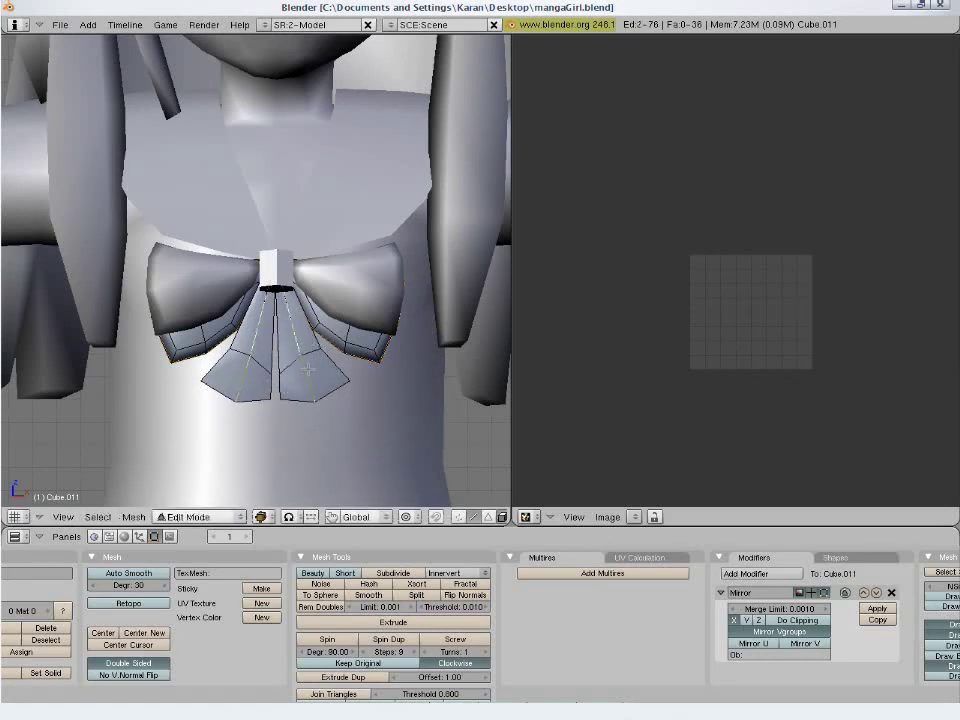
middle_click_drag(308, 340, 251, 356)
key("KP_3")
scroll(251, 356, "up", 6)
middle_click_drag(177, 331, 293, 321)
key("u")
left_click(290, 321)
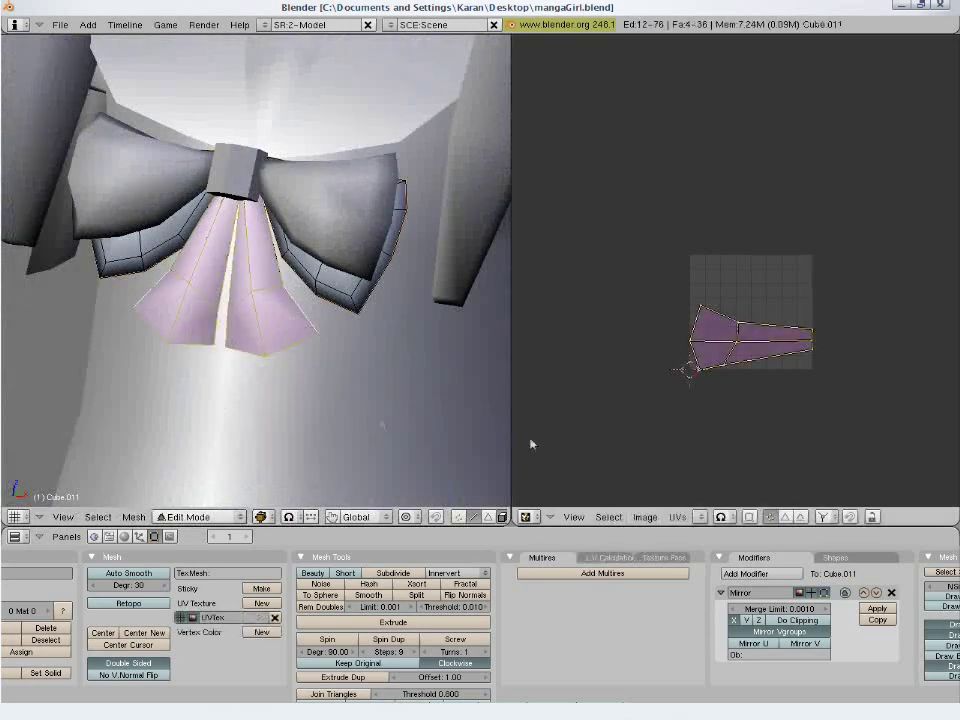
key("Tab")
Open the bow's center knot in Edit Mode, mark its seam edges and unwrap the knot.
scroll(297, 368, "down", 5)
scroll(297, 368, "down", 2)
right_click(289, 279)
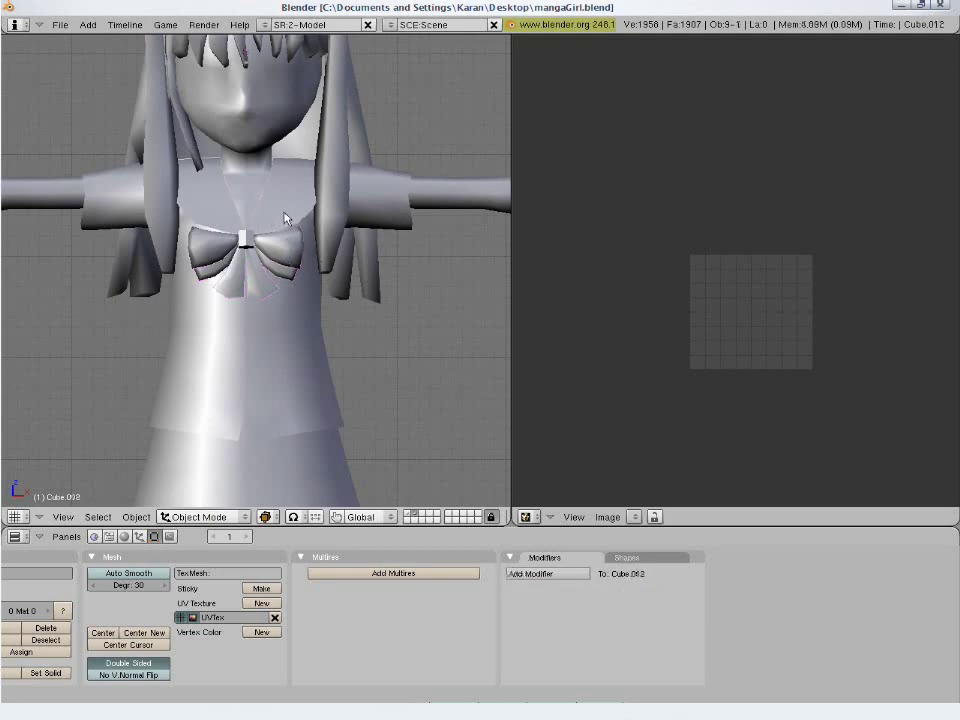
right_click(250, 238)
middle_click_drag(272, 293, 283, 406, "shift")
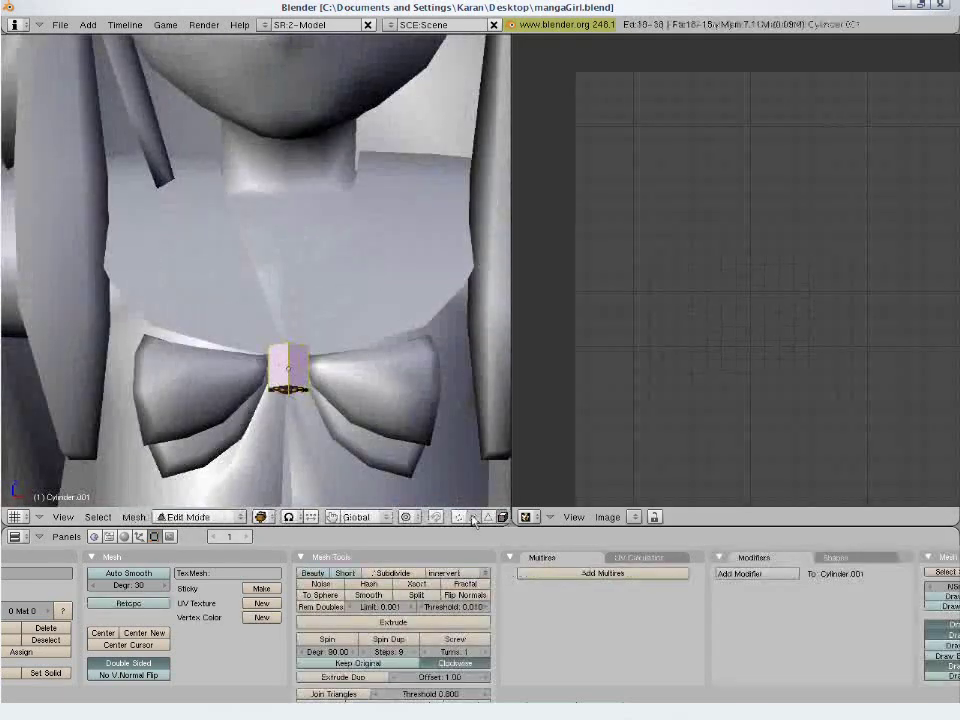
key("ctrl+e")
left_click(283, 366)
key("u")
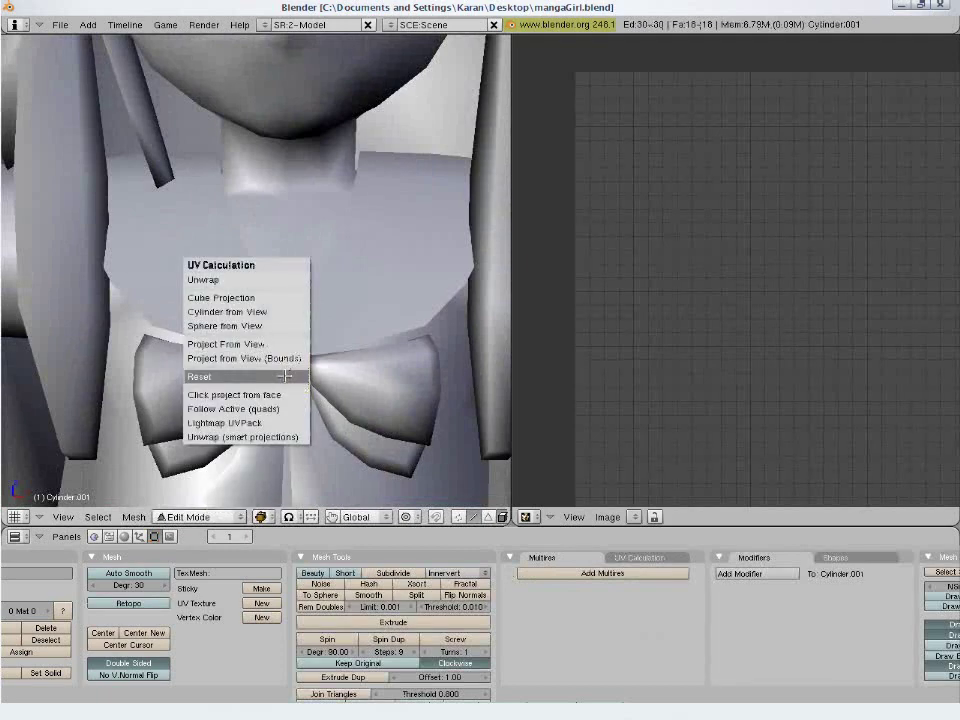
left_click(281, 283)
Scale down the knot's UV island and align its upper row of vertices in a straight line.
scroll(838, 429, "down", 3)
key("s")
left_click(834, 366)
key("a")
key("b")
left_click_drag(712, 247, 834, 298)
key("w")
left_click(811, 273)
key("ctrl+z")
key("w")
left_click(812, 281)
Align the lower row of the knot's UV vertices in a straight line.
key("a")
key("b")
left_click_drag(712, 303, 832, 328)
key("w")
left_click(812, 324)
Rotate the middle columns of the knot's UV island, reposition the island and leave Edit Mode.
right_click(774, 264)
key("r")
right_click(818, 398)
key("b")
left_click_drag(748, 242, 797, 368)
key("r")
left_click(797, 411)
key("a")
key("a")
key("a")
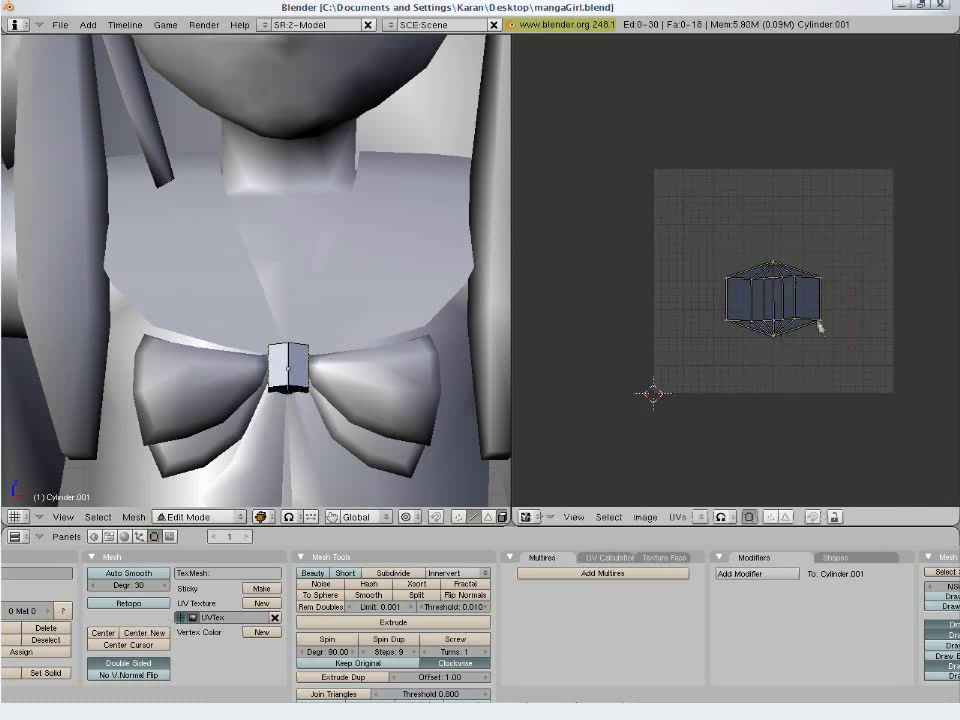
key("g")
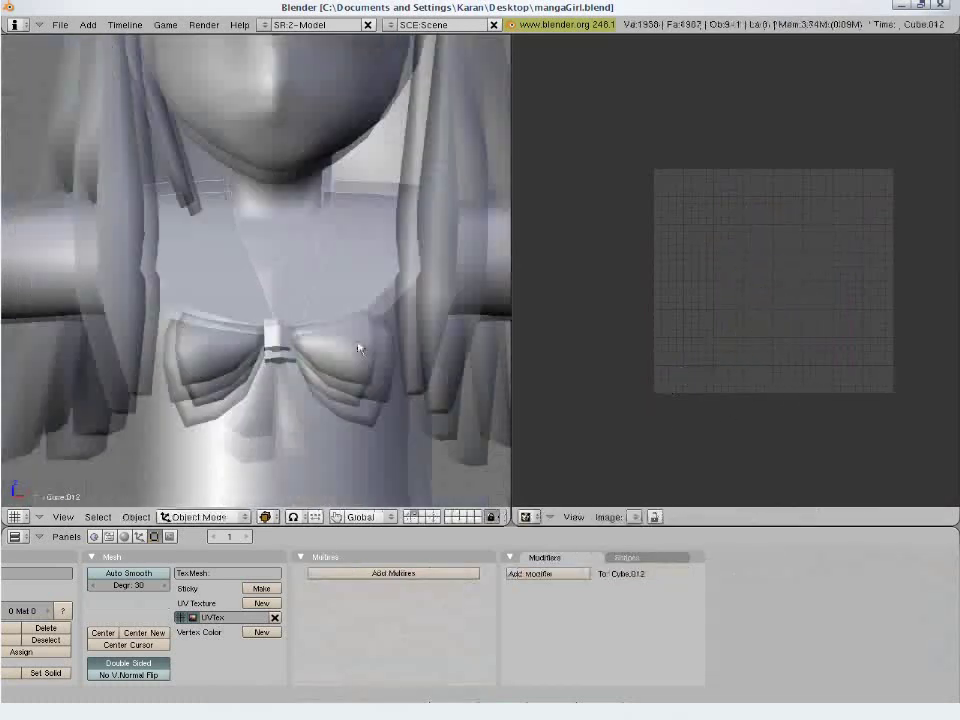
key("Tab")
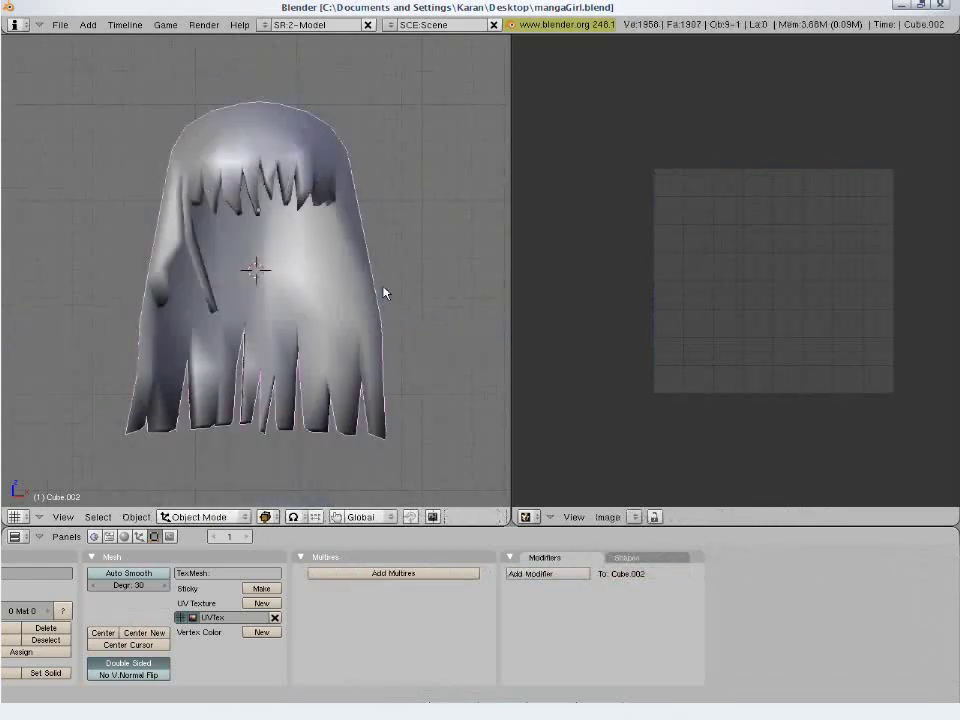
Select the inner rim edges around the tips of the isolated hair's long strands and fringe and mark them as a seam.
key("Tab")
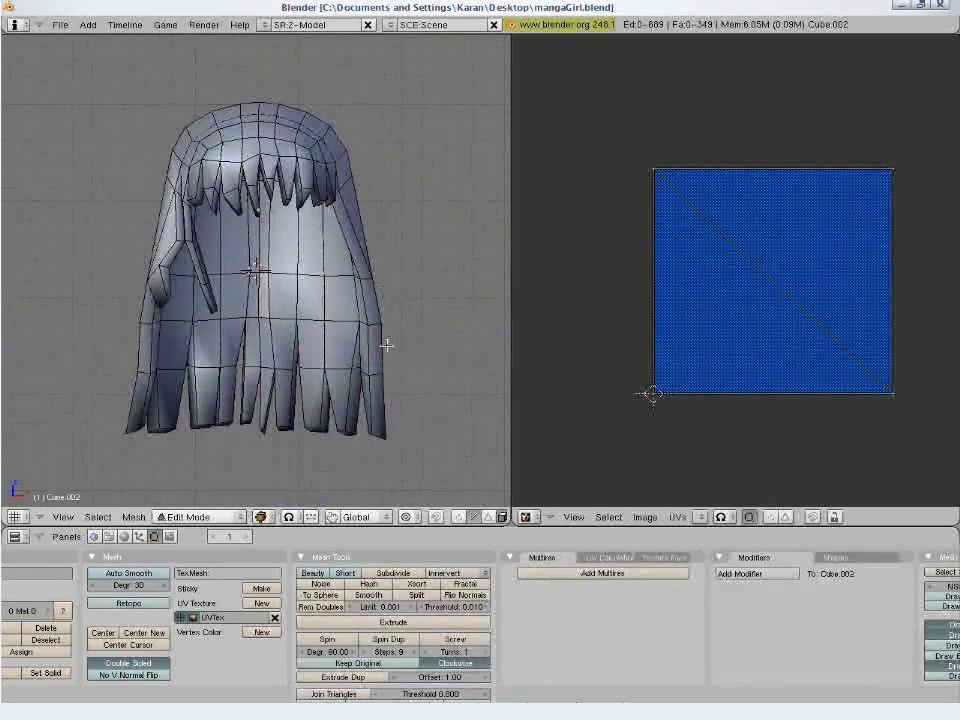
middle_click_drag(387, 342, 386, 363)
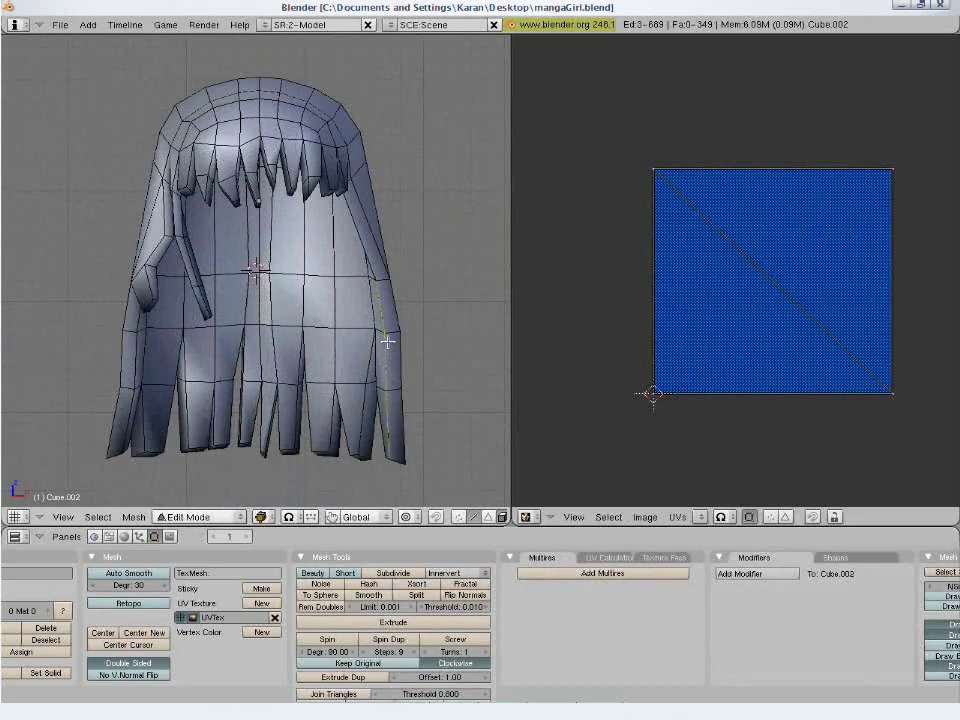
middle_click_drag(372, 281, 207, 110)
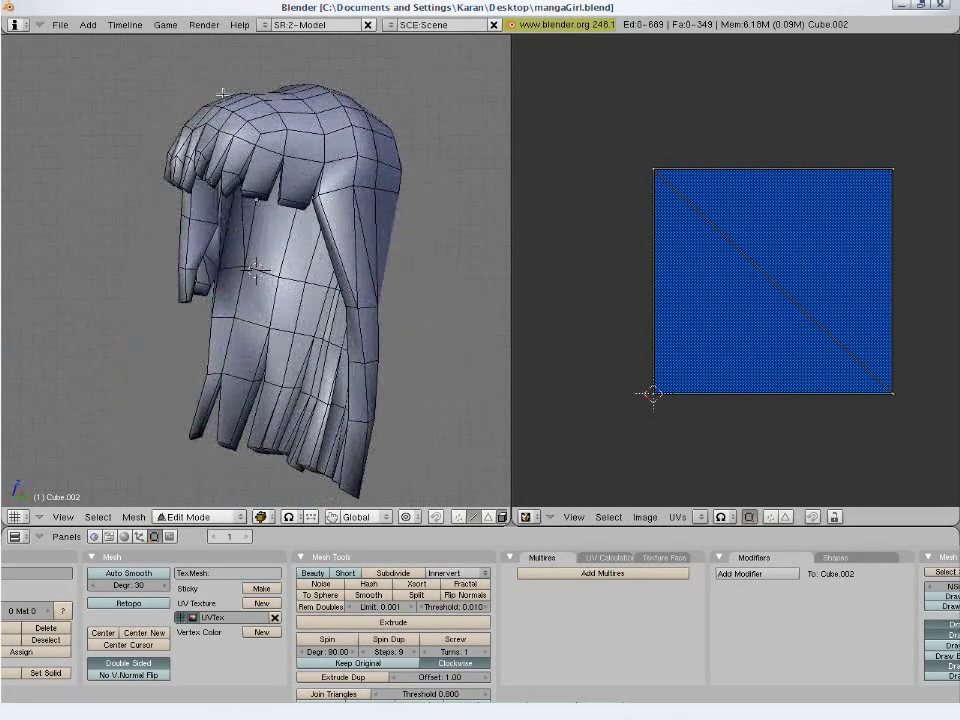
middle_click_drag(425, 301, 342, 272)
middle_click_drag(272, 355, 222, 271)
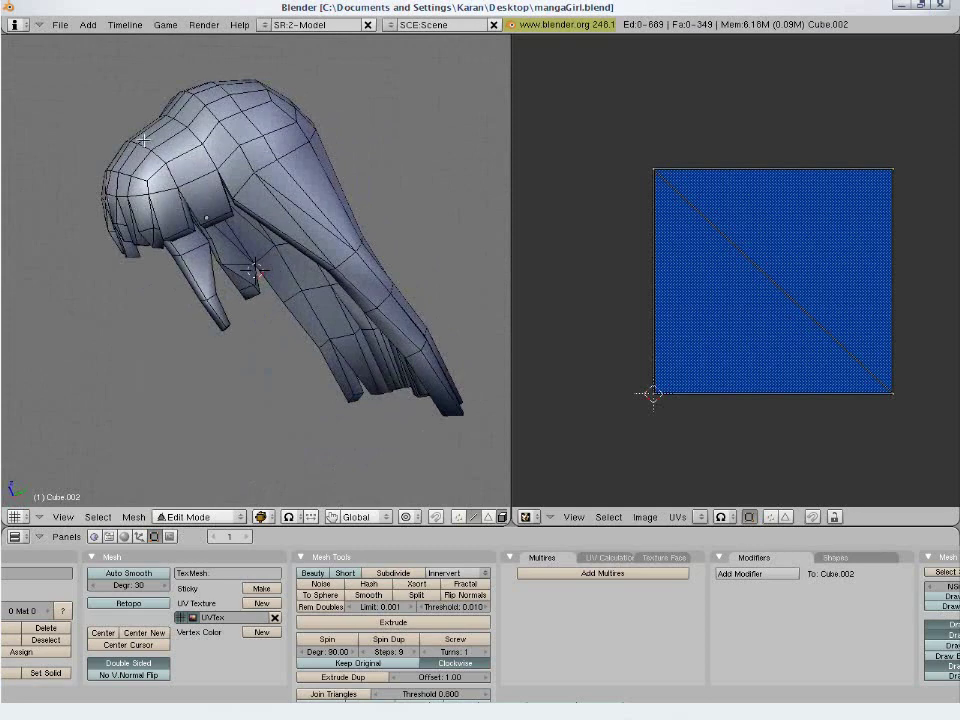
middle_click_drag(200, 247, 199, 206)
right_click(308, 397, "shift")
right_click(287, 350, "shift")
scroll(290, 355, "up", 1)
key("ctrl+Up")
right_click(514, 512, "shift")
right_click(585, 497, "shift")
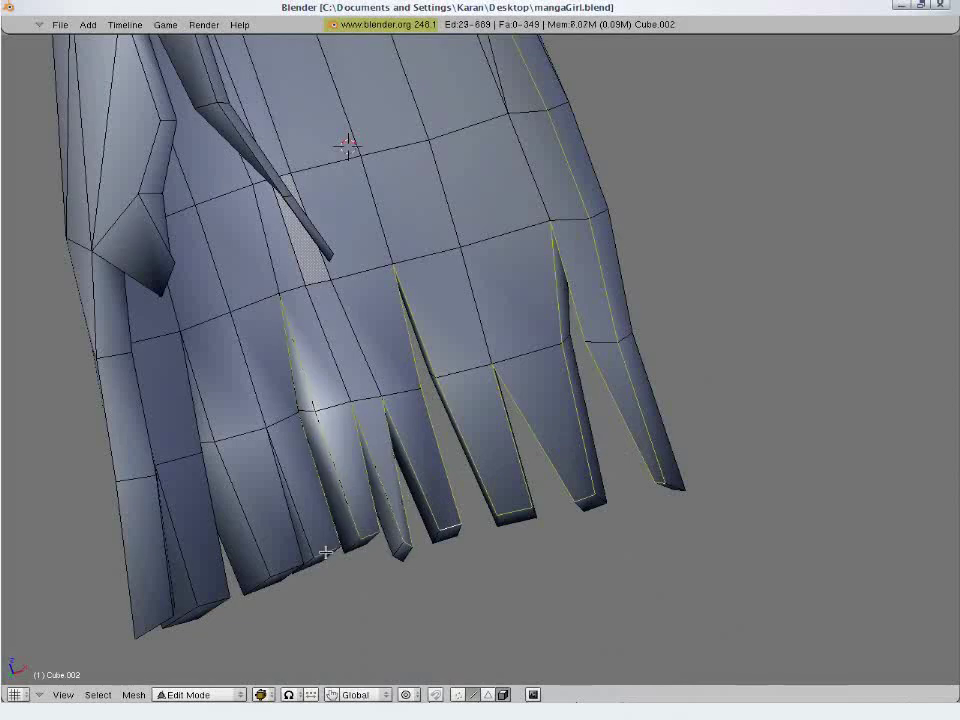
right_click(192, 594, "alt+shift")
middle_click_drag(192, 594, 709, 386)
right_click(234, 536, "alt+shift")
middle_click_drag(698, 175, 660, 325)
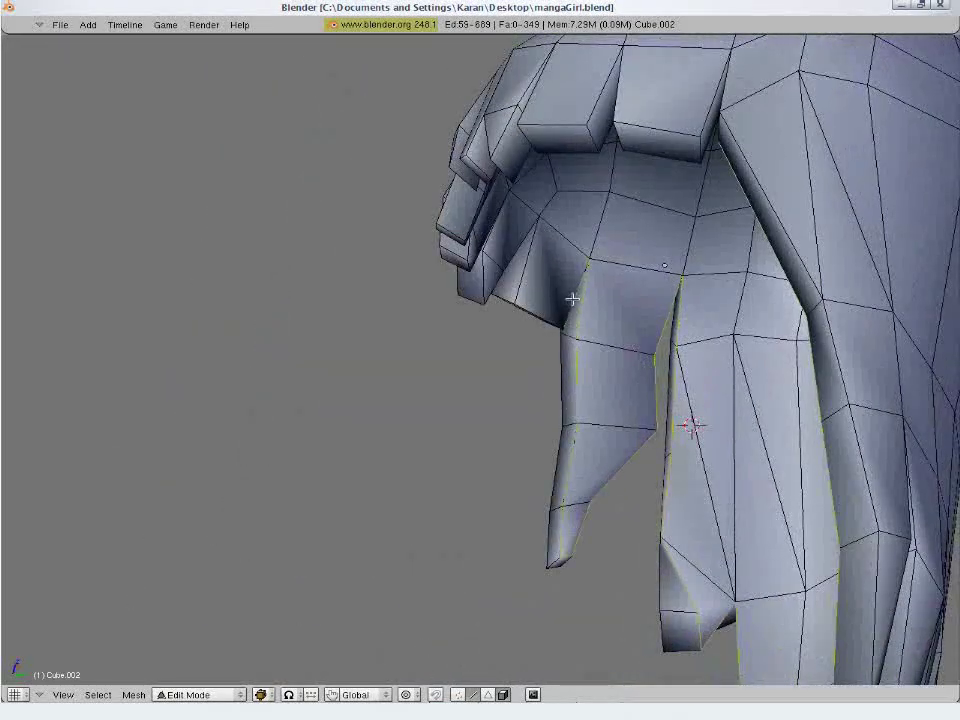
middle_click_drag(509, 245, 500, 290)
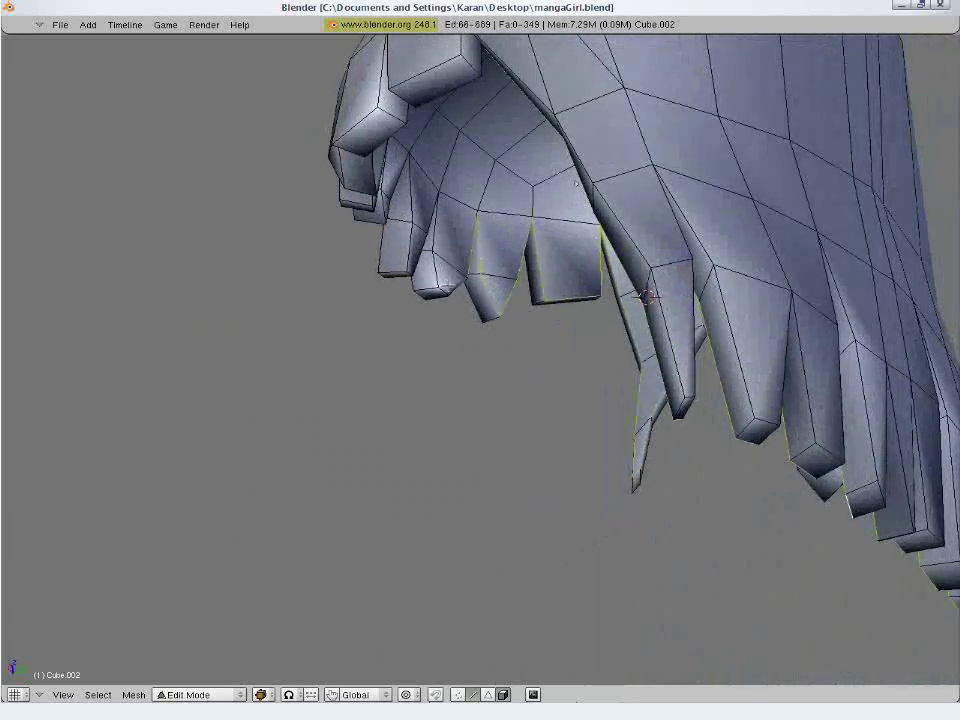
middle_click_drag(411, 255, 430, 320)
middle_click_drag(414, 377, 473, 327)
middle_click_drag(474, 243, 366, 387, "shift")
scroll(446, 444, "down", 3)
key("ctrl+e")
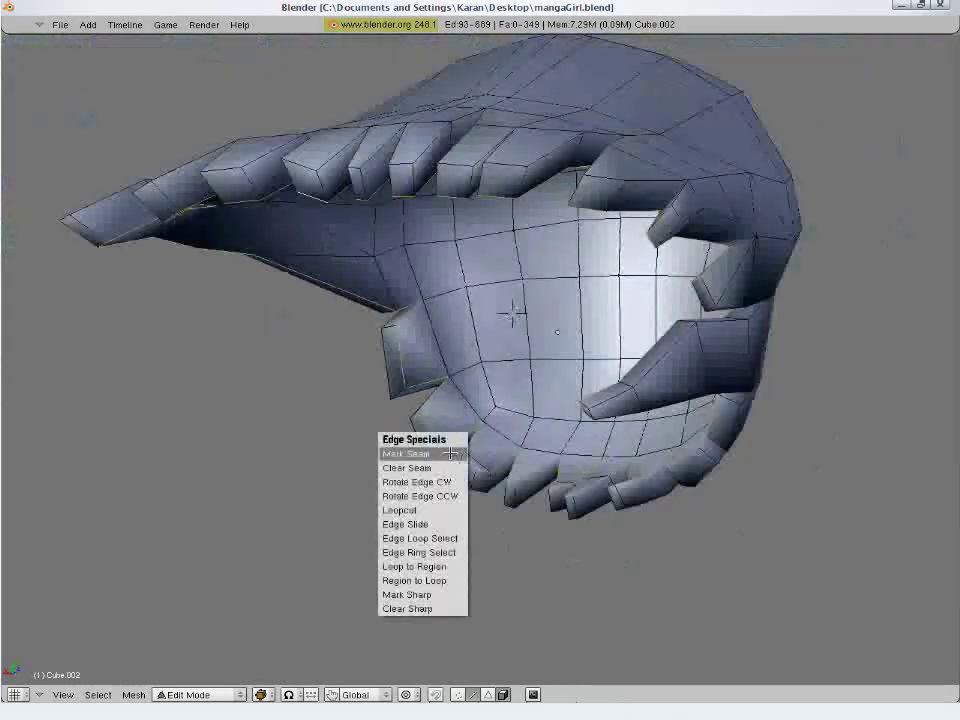
left_click(446, 454)
Switch to face selection, select the whole hair mesh and unwrap it.
key("KP_1")
scroll(450, 454, "down", 2)
left_click(487, 694)
right_click(488, 480)
key("a")
scroll(488, 480, "down", 2)
middle_click_drag(632, 358, 546, 353)
key("a")
key("ctrl+Down")
key("u")
left_click(366, 375)
key("a")
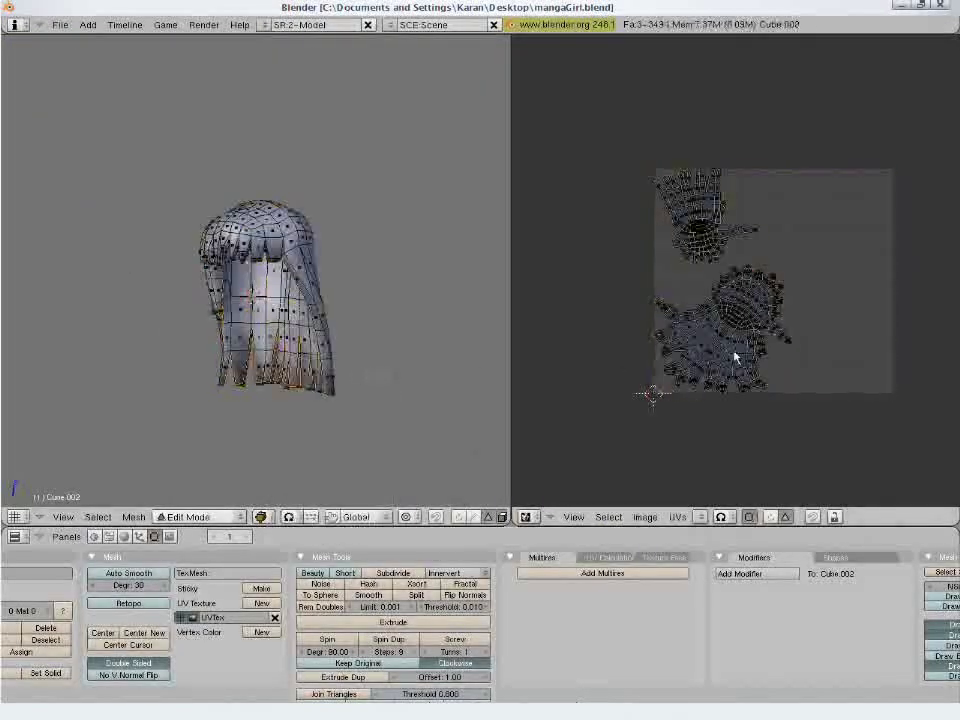
key("l")
key("a")
Select the edge loop dividing the fringe from the rest of the hair and mark it as a seam.
scroll(400, 370, "up", 4)
middle_click_drag(400, 370, 270, 350)
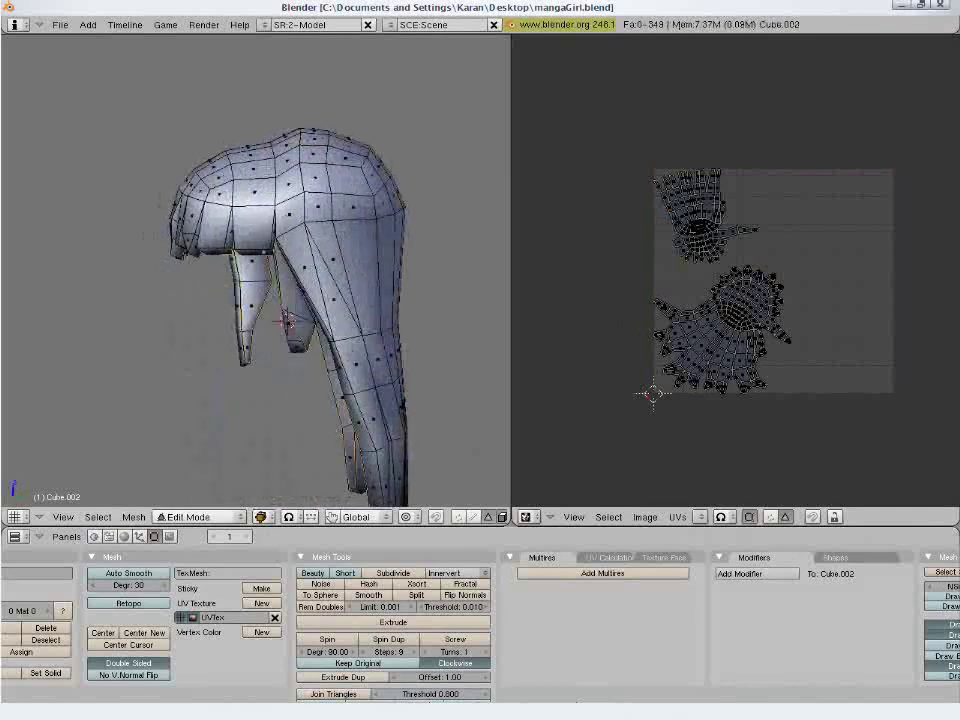
left_click(473, 517)
right_click(272, 208, "alt")
key("KP_Divide")
mouse_move(180, 276)
middle_mouse_down()
mouse_move(120, 280)
mouse_move(428, 259)
mouse_move(244, 250)
mouse_move(280, 400)
mouse_move(315, 330)
mouse_move(405, 382)
mouse_move(440, 262)
mouse_move(336, 259)
middle_mouse_up()
key("KP_Divide")
scroll(281, 401, "up", 5)
key("z")
right_click(287, 360)
key("z")
key("z")
key("ctrl+e")
left_click(336, 259)
key("a")
key("z")
scroll(326, 330, "down", 6)
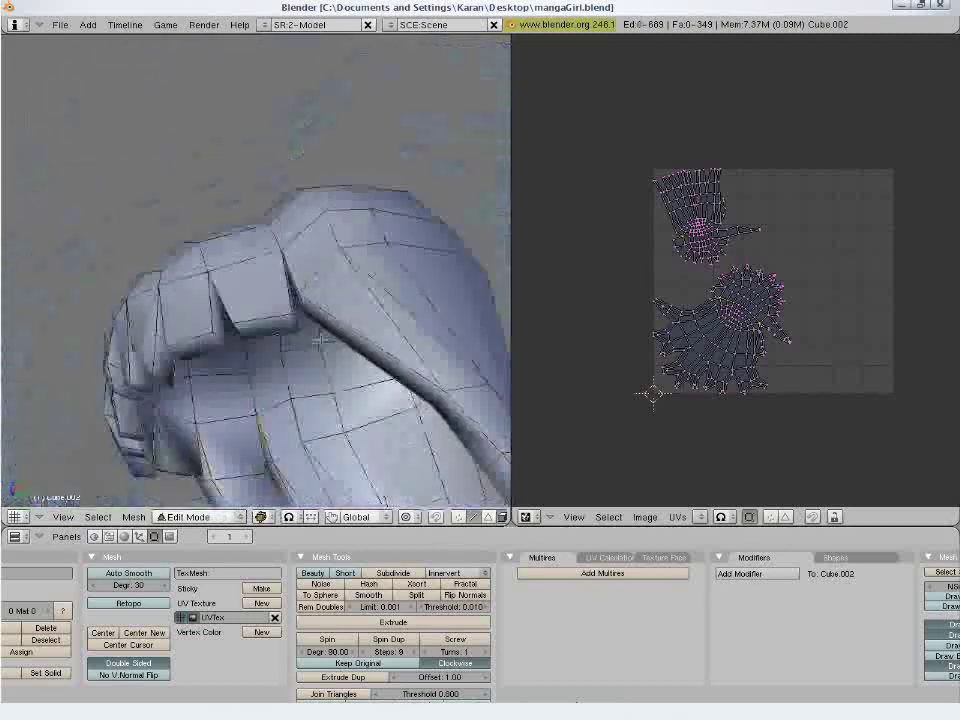
Select the linked fringe faces, unwrap them and move the fringe island in the UV editor.
middle_click_drag(326, 330, 362, 484)
key("l")
scroll(258, 414, "down", 3)
middle_click_drag(258, 414, 330, 390)
key("e")
key("Return")
scroll(744, 397, "down", 3)
key("g")
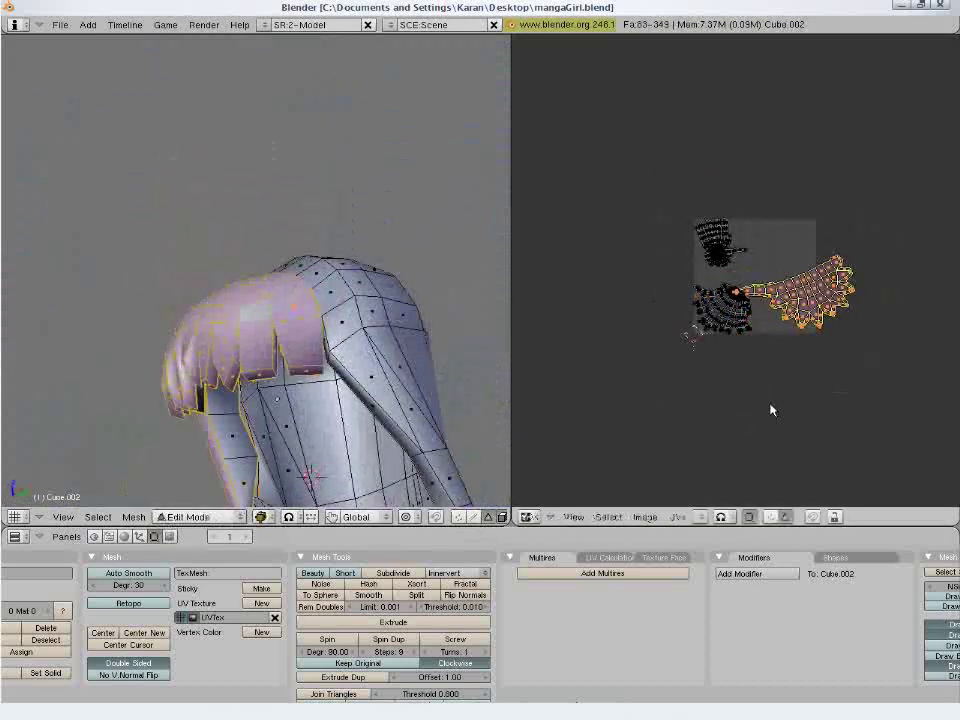
left_click(755, 399)
Unwrap the entire hair again using the added fringe seam.
middle_click_drag(200, 398, 300, 401)
left_click(316, 391)
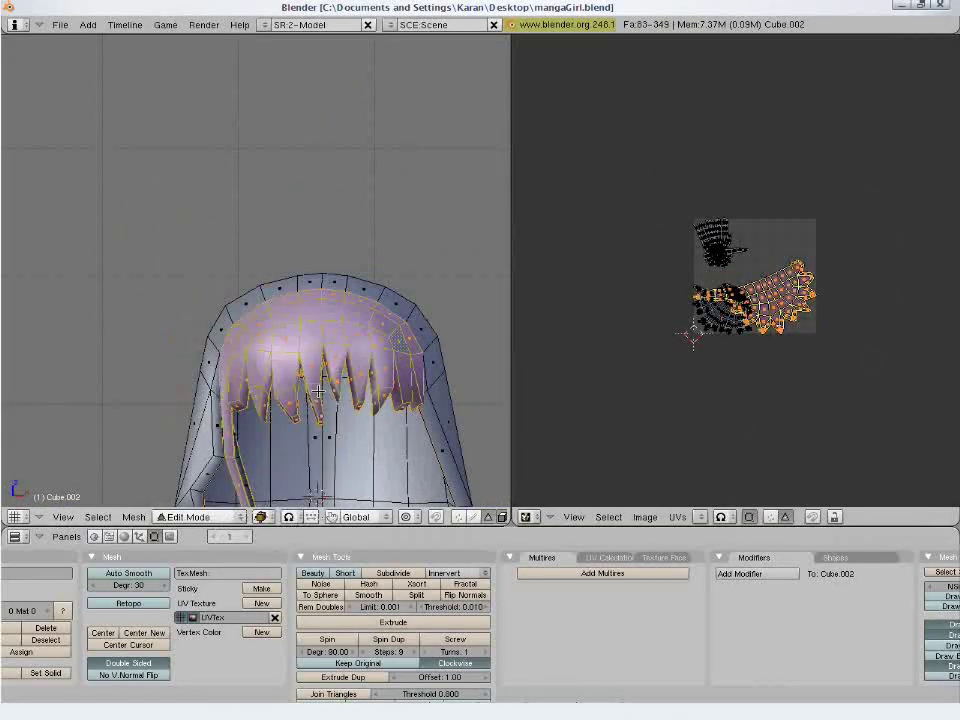
Try to select a single linked hair island in the UV editor with sync selection enabled.
scroll(725, 378, "up", 3)
key("l")
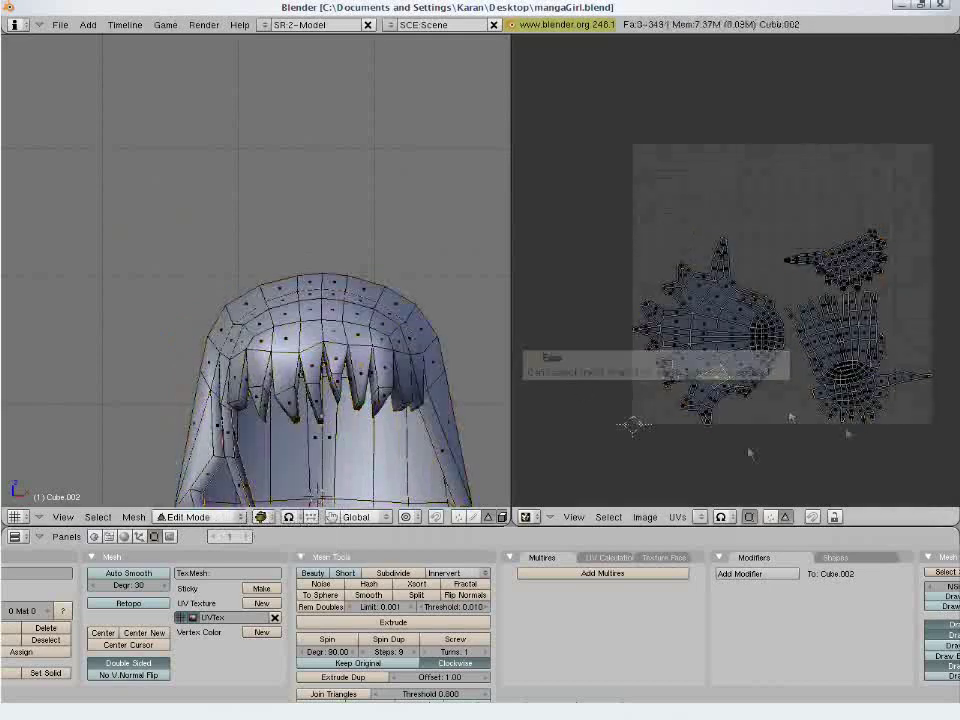
key("a")
key("c")
key("a")
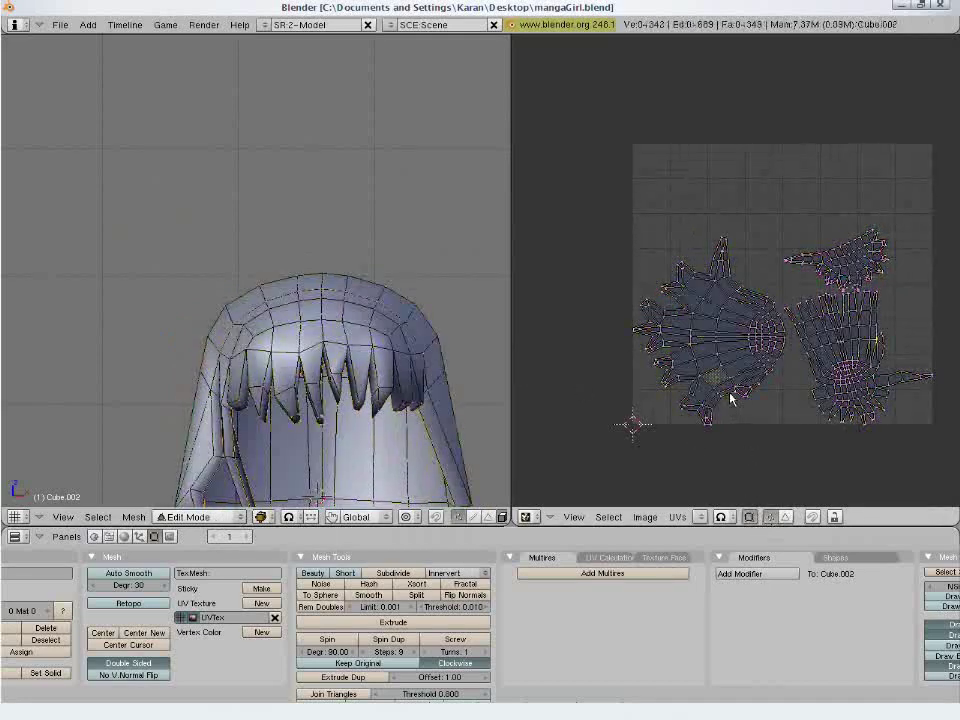
key("a")
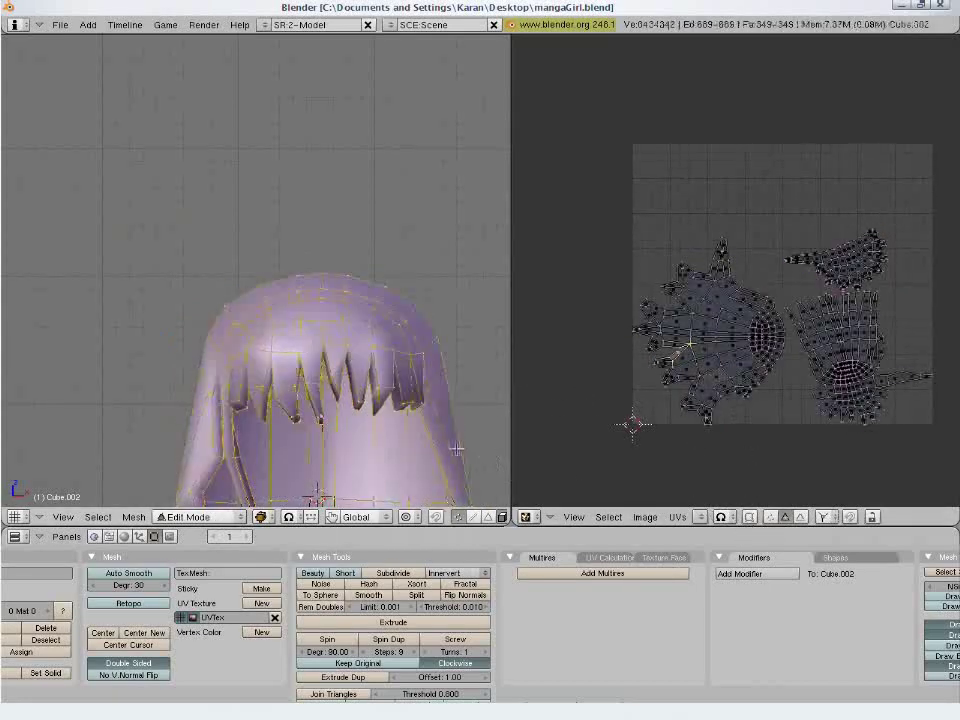
key("a")
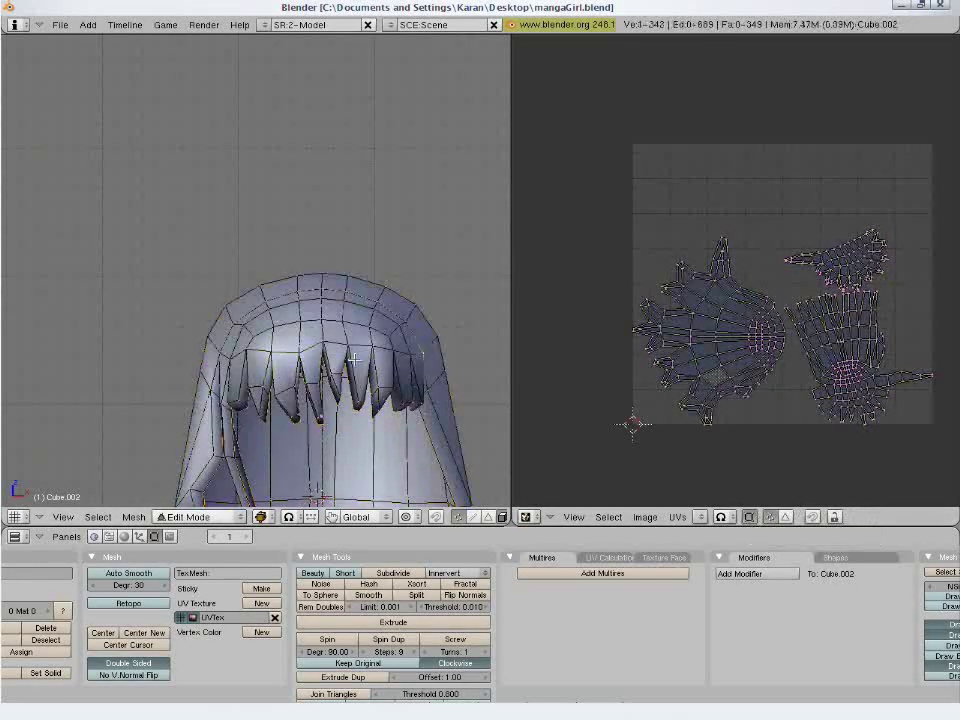
key("a")
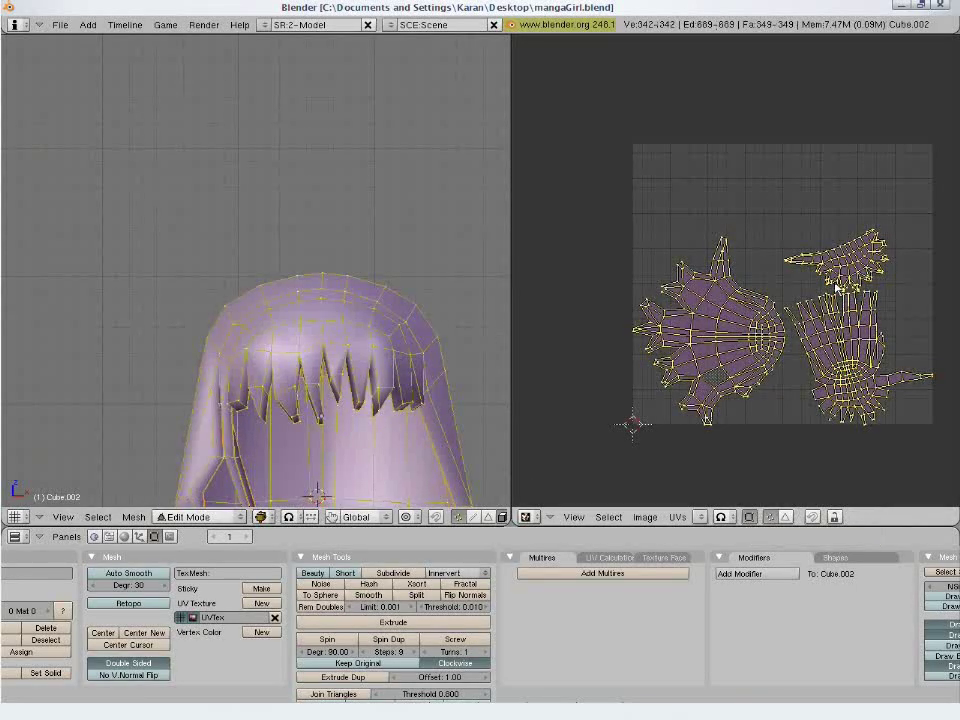
key("a")
middle_click_drag(242, 350, 200, 108, "shift")
scroll(200, 108, "down", 1)
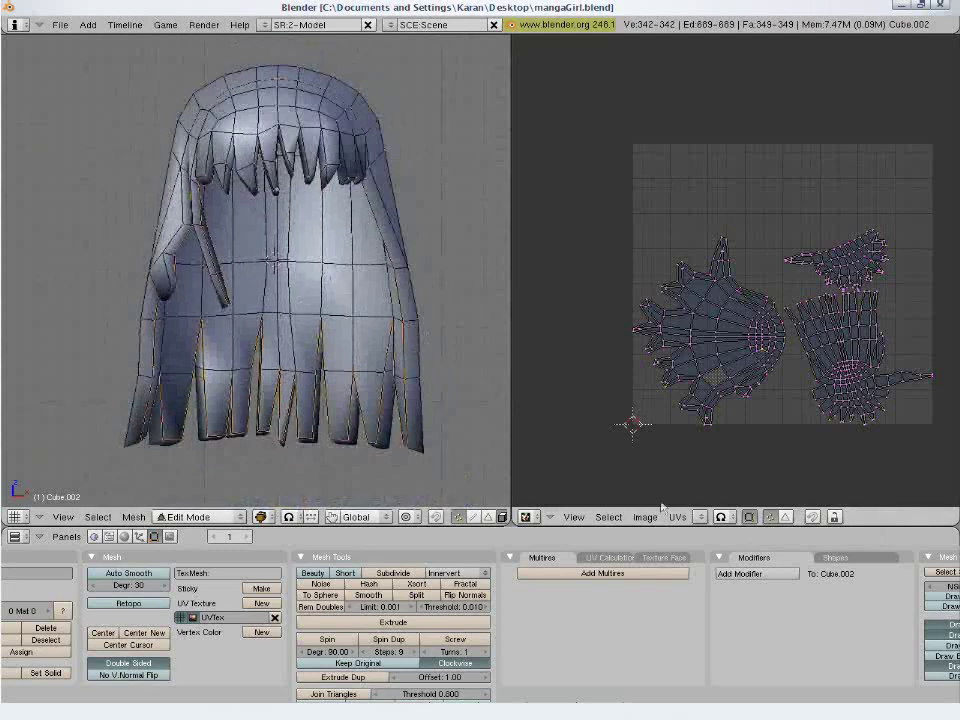
left_click(785, 517)
key("b")
left_click_drag(780, 275, 645, 369)
right_click(702, 369)
key("l")
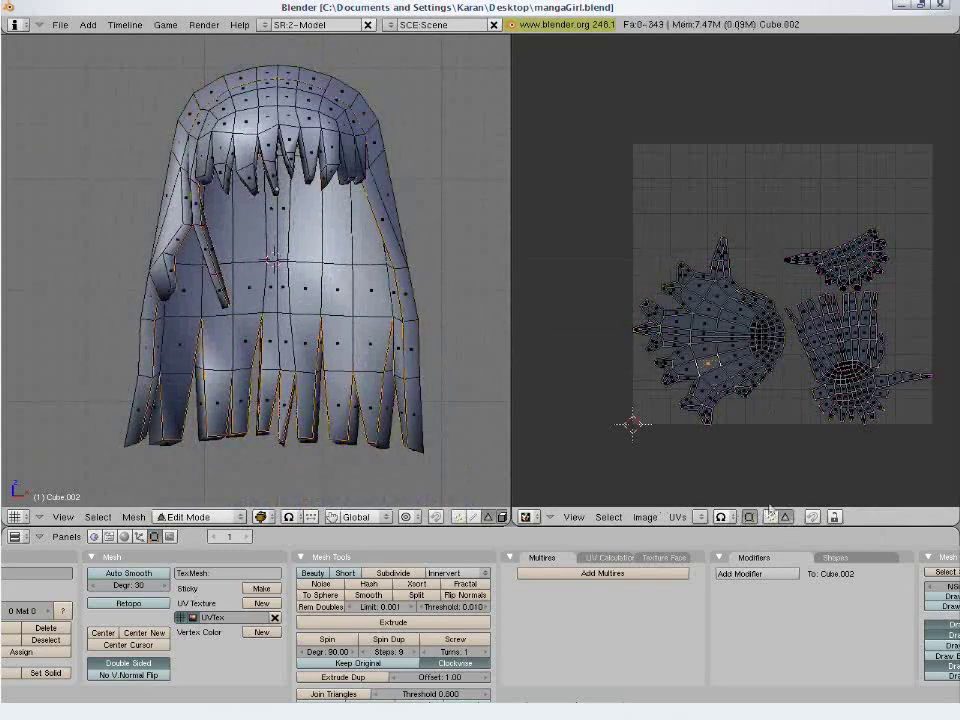
Turn off UV sync selection, then rotate the large outer hair island upright, scale it down and move it toward the lower corner.
left_click(750, 517)
key("a")
key("l")
key("r")
left_click(804, 323)
key("s")
left_click(800, 370)
key("g")
left_click(765, 421)
Rotate the inner hair island so its strands point downward and scale it down.
key("a")
key("l")
key("r")
left_click(894, 290)
key("s")
left_click(906, 424)
Move the fringe island above and between the other two hair islands and leave Edit Mode.
key("a")
key("l")
key("g")
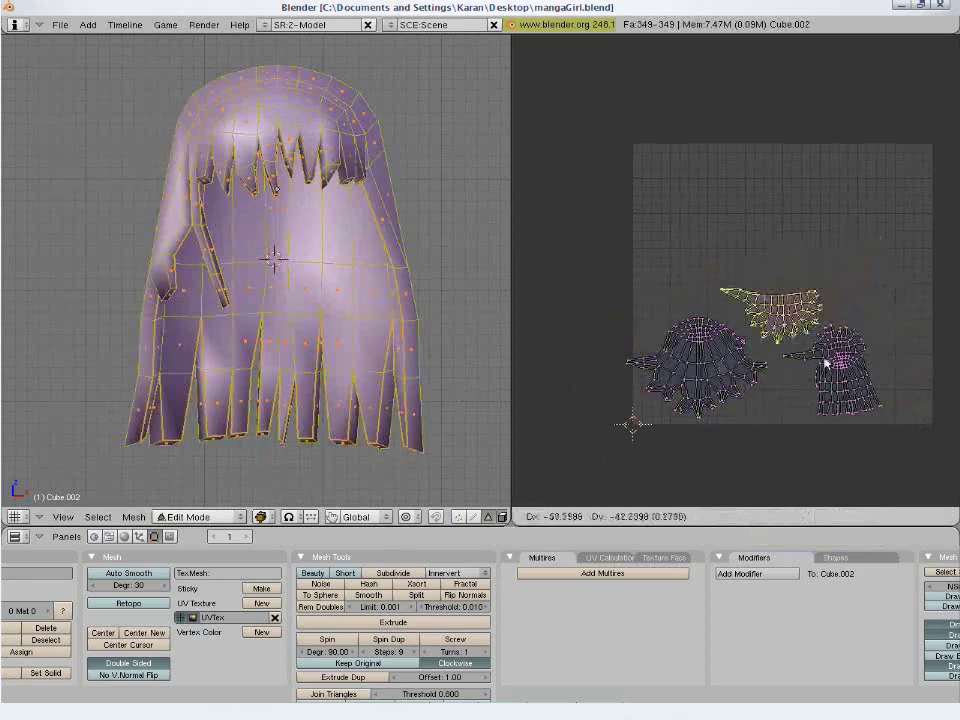
left_click(825, 364)
key("Tab")
Leave the isolated view, open the front side ponytail for editing and mark a seam along its length.
key("KP_Divide")
key("KP_1")
right_click(349, 317)
key("Tab")
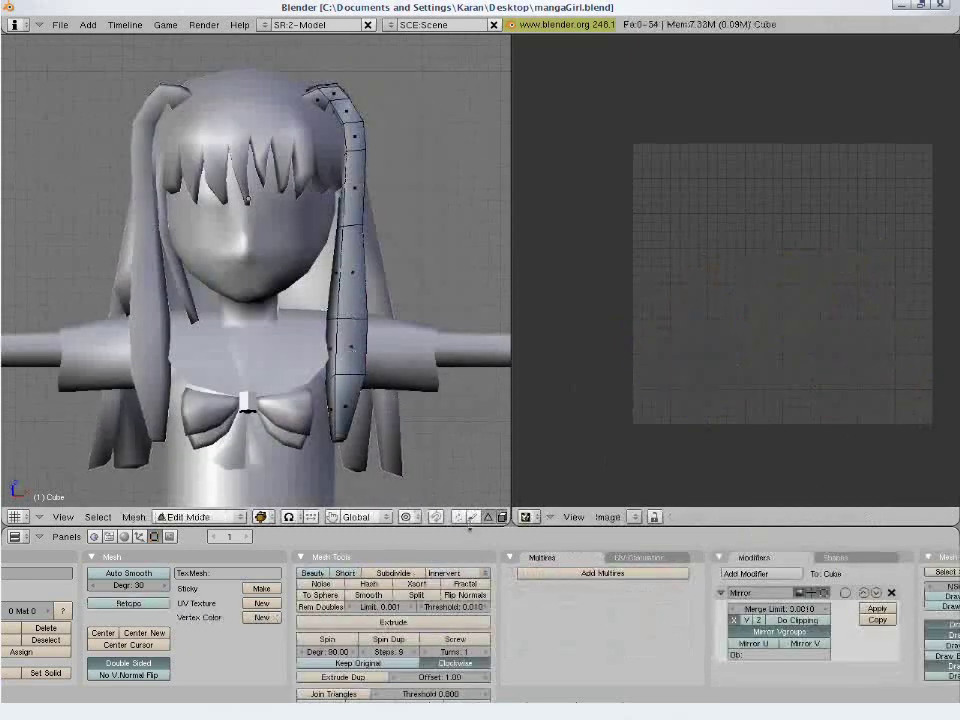
key("ctrl+e")
left_click(340, 296)
Mark another seam on the side ponytail from an angled view and unwrap the whole mesh.
middle_click_drag(309, 197, 311, 288)
scroll(311, 288, "up", 2)
key("ctrl+e")
left_click(312, 284)
key("a")
key("u")
left_click(391, 342)
Mark a seam on an edge near the ponytail's lower tip and clear the selection.
scroll(391, 342, "down", 6)
middle_click_drag(327, 474, 317, 319, "shift")
scroll(317, 319, "up", 6)
right_click(358, 446)
key("ctrl+e")
left_click(356, 446)
key("a")
Isolate the ponytail and mark a seam on the two edges at its upper end.
middle_click_drag(298, 235, 300, 492, "shift")
key("KP_Divide")
scroll(251, 263, "up", 3)
middle_click_drag(251, 263, 245, 234, "shift")
right_click(268, 404)
right_click(285, 404, "shift")
key("ctrl+e")
left_click(284, 406)
Select the whole ponytail and unwrap it again with the new seams.
key("a")
key("a")
key("w")
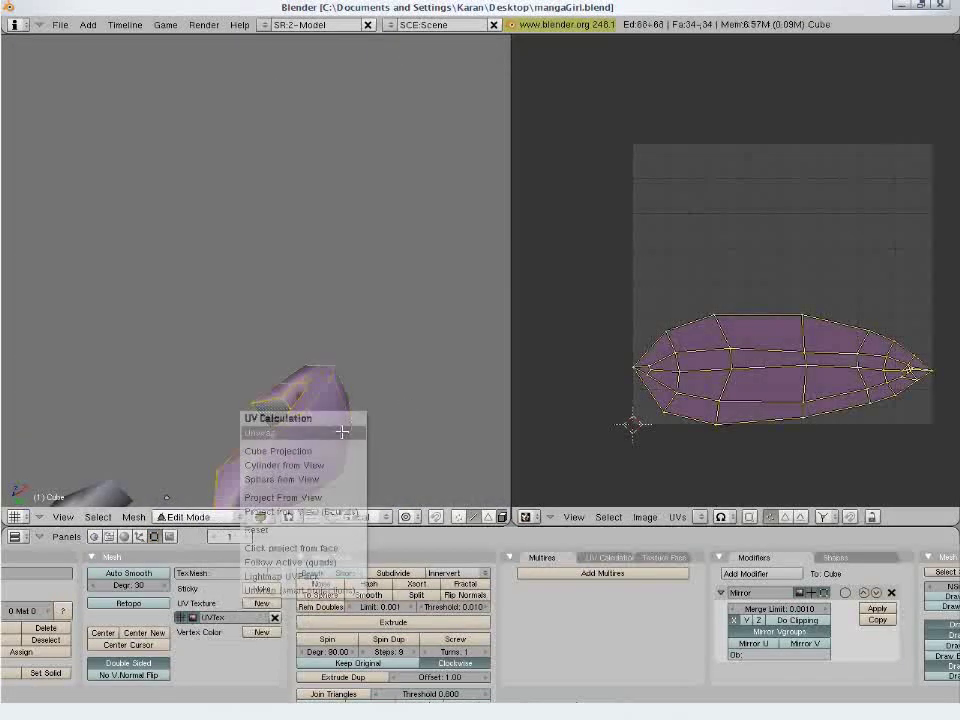
key("u")
left_click(342, 431)
Return to the full model in front view and minimize the stretch of the ponytail's UVs.
key("KP_1")
scroll(341, 431, "down", 4)
key("KP_Divide")
key("KP_1")
scroll(345, 431, "down", 7)
middle_click_drag(401, 414, 461, 334, "shift")
key("a")
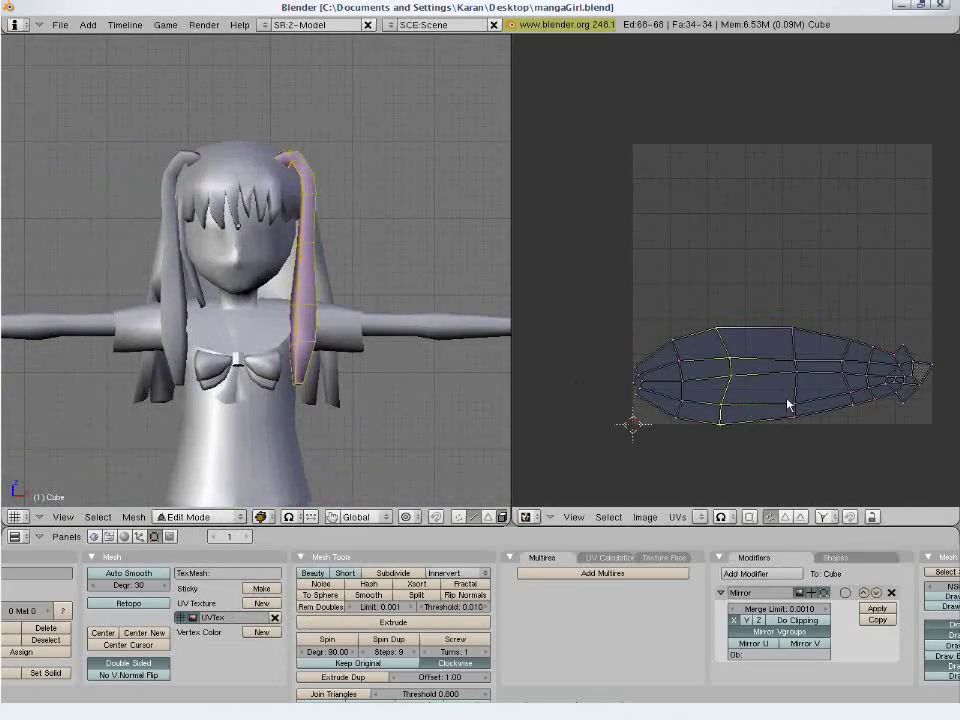
key("a")
key("ctrl+v")
left_click(787, 404)
Rotate the entire ponytail UV island upright so its capped end points up.
key("a")
key("a")
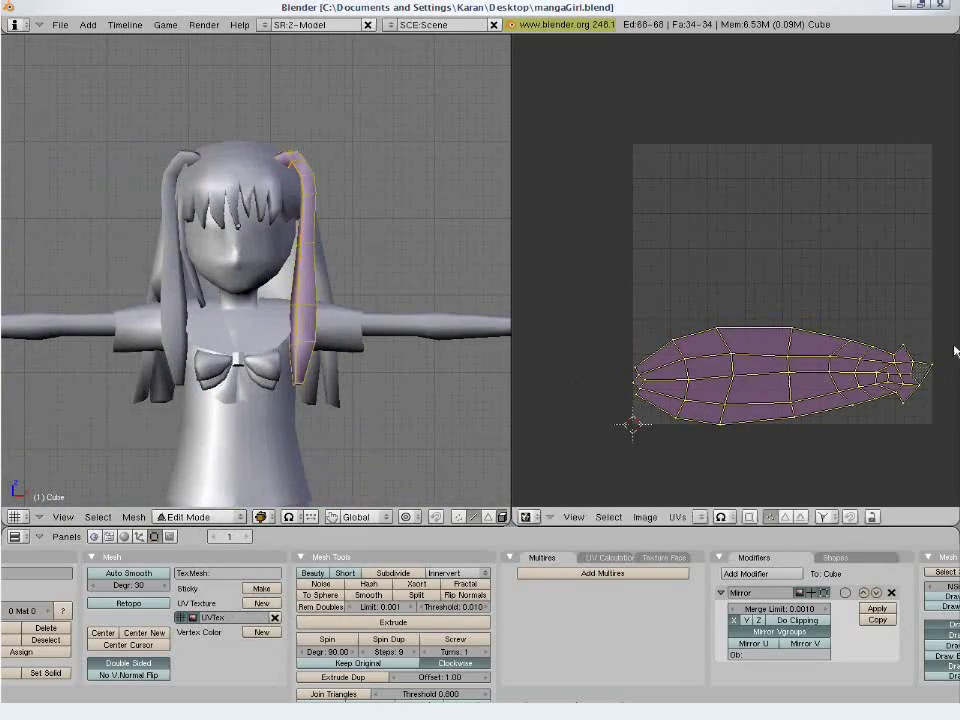
key("r")
left_click(750, 204)
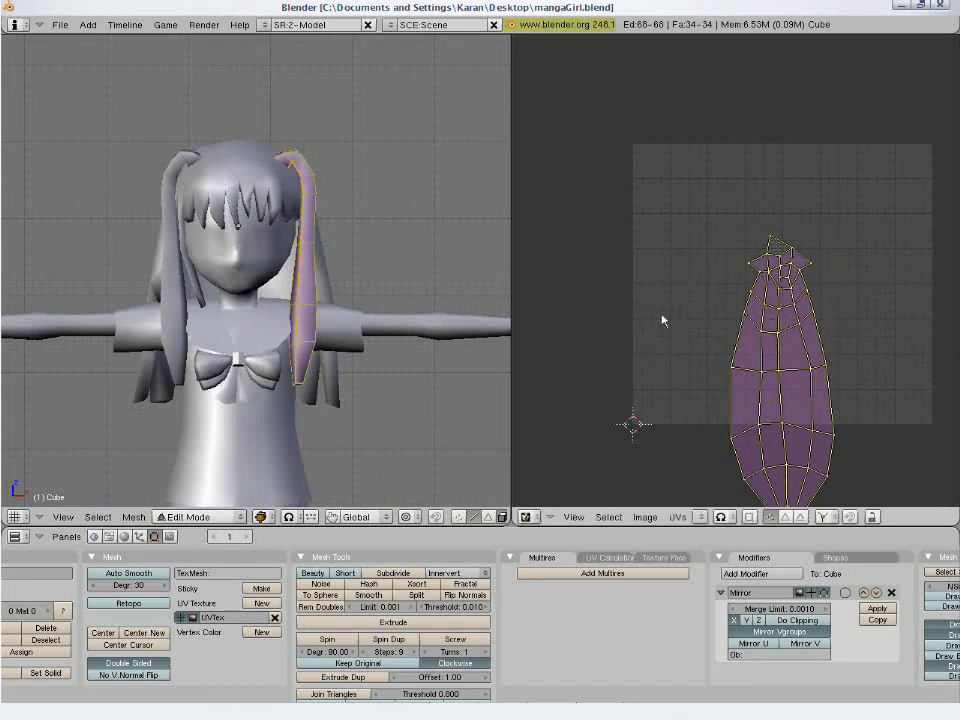
Try to box-select the upper end of the ponytail island with UV sync selection enabled.
left_click(749, 517)
key("a")
key("b")
left_click_drag(721, 203, 827, 297)
left_click(749, 517)
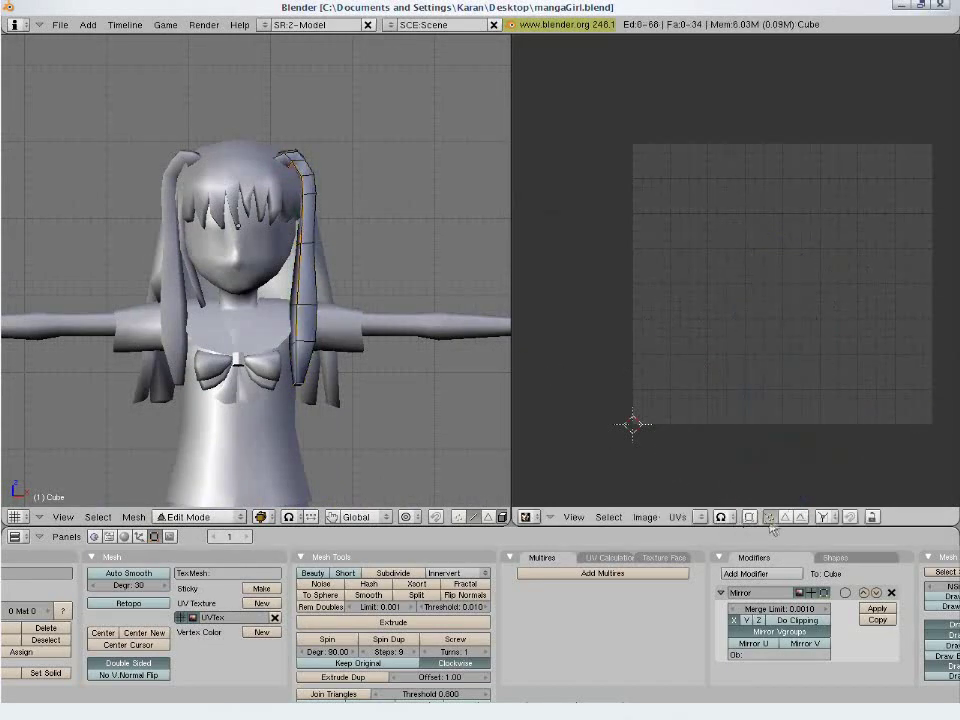
key("a")
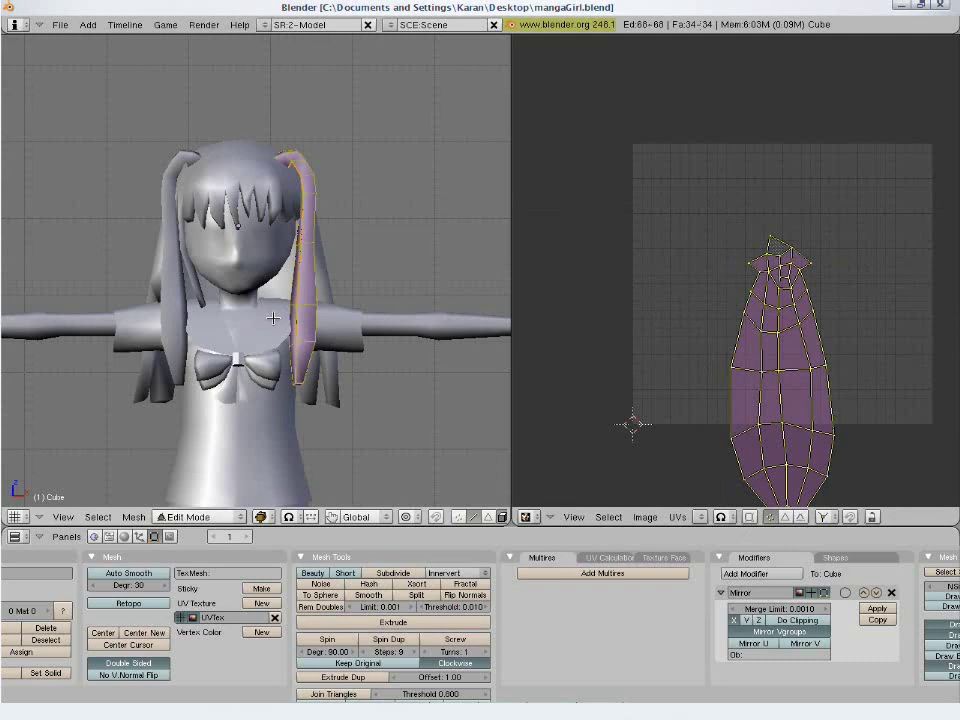
Apply the ponytail's Mirror modifier in Object Mode, then select both ponytails and unwrap them together.
key("Tab")
left_click(668, 608)
key("Tab")
key("a")
key("a")
key("u")
key("Return")
Rotate the ponytail islands upright, reposition them and move one linked island so the two stand side by side.
key("r")
left_click(870, 326)
key("g")
left_click(893, 296)
right_click(826, 315)
key("l")
key("g")
left_click(799, 362)
Minimize the UV stretch of both ponytail islands and leave Edit Mode.
key("a")
key("a")
key("ctrl+v")
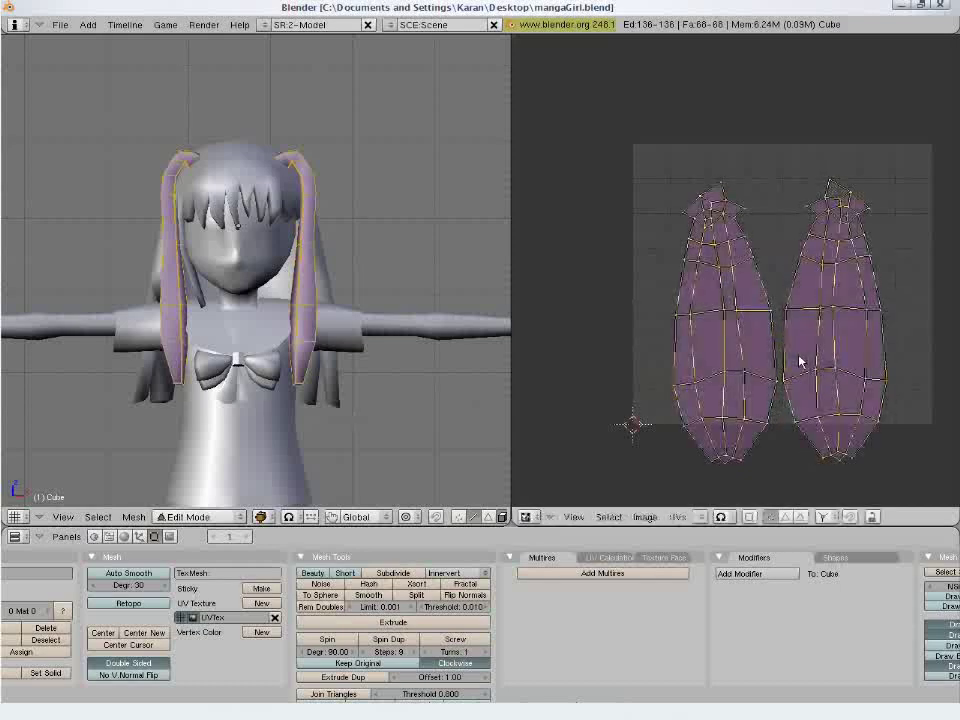
key("Tab")
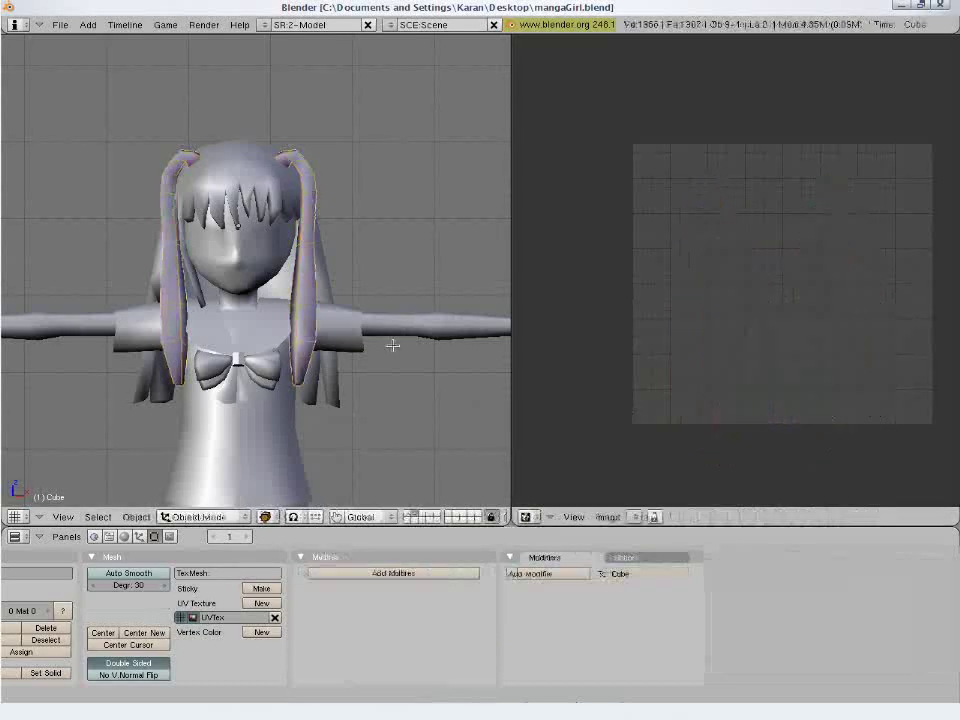
Select the bow on the girl's chest and apply its Mirror modifier.
scroll(392, 345, "down", 3)
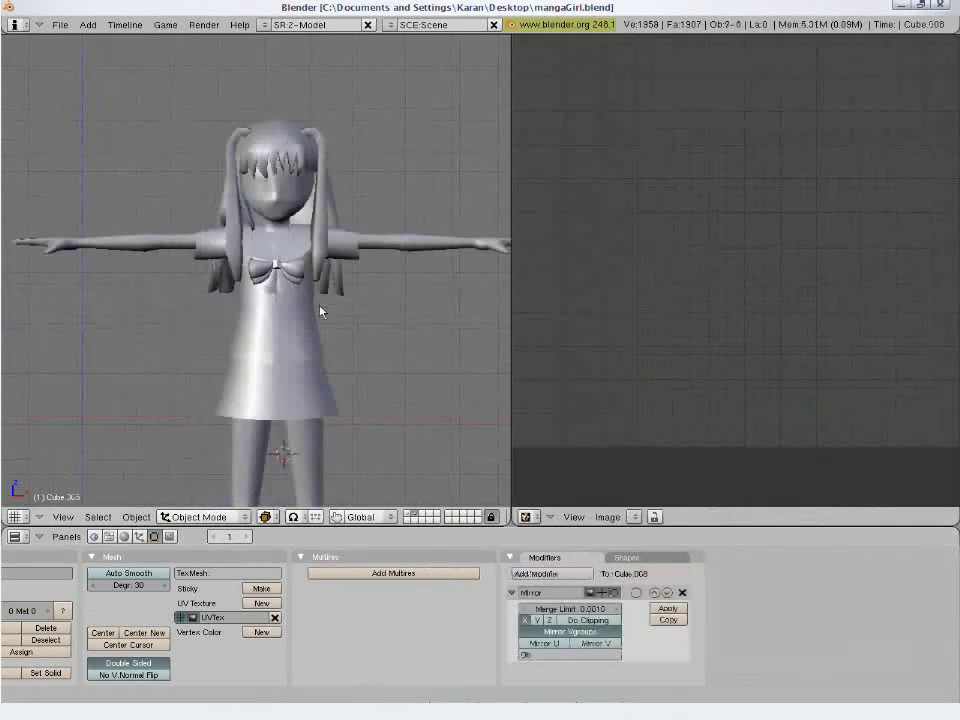
right_click(303, 342)
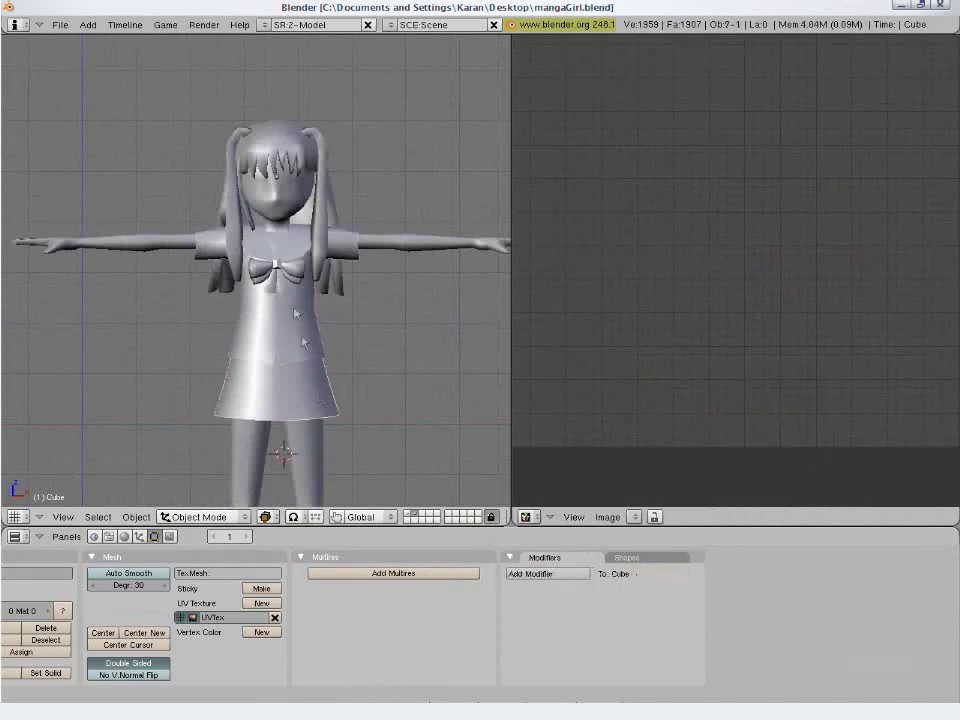
right_click(291, 289)
scroll(313, 323, "up", 5)
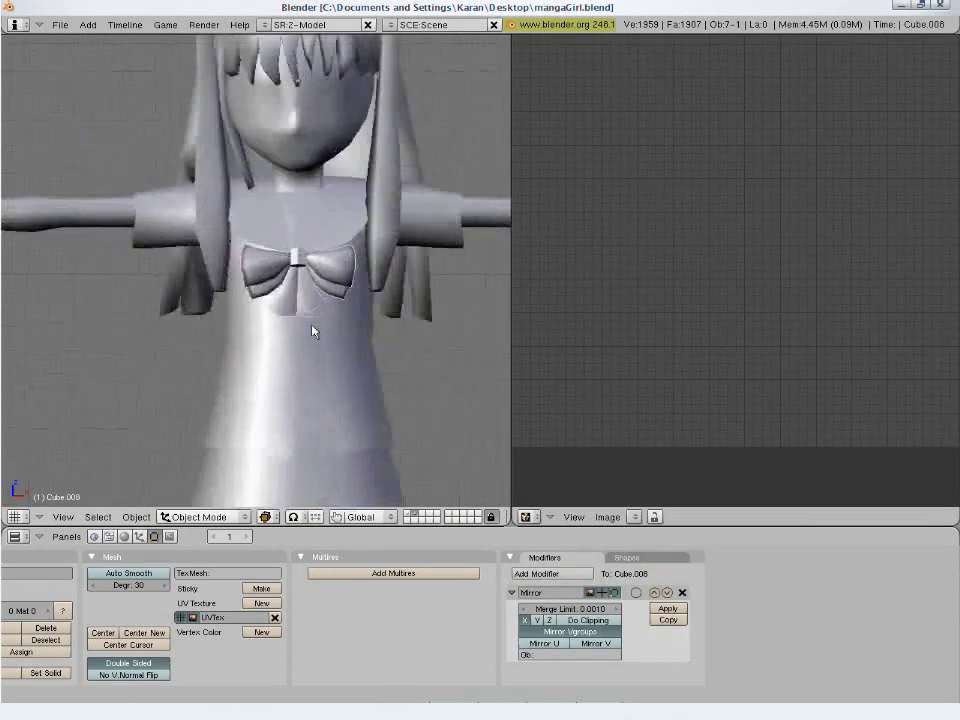
scroll(313, 332, "up", 2)
left_click(668, 608)
key("a")
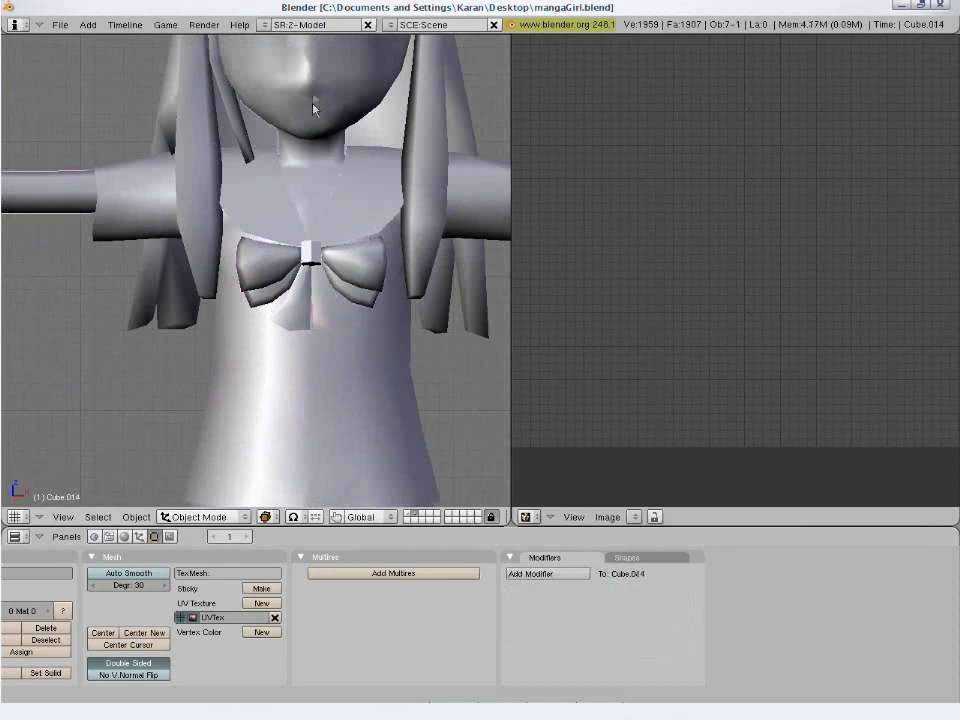
Select all of the girl's parts and join them into a single mesh.
scroll(317, 317, "down", 4)
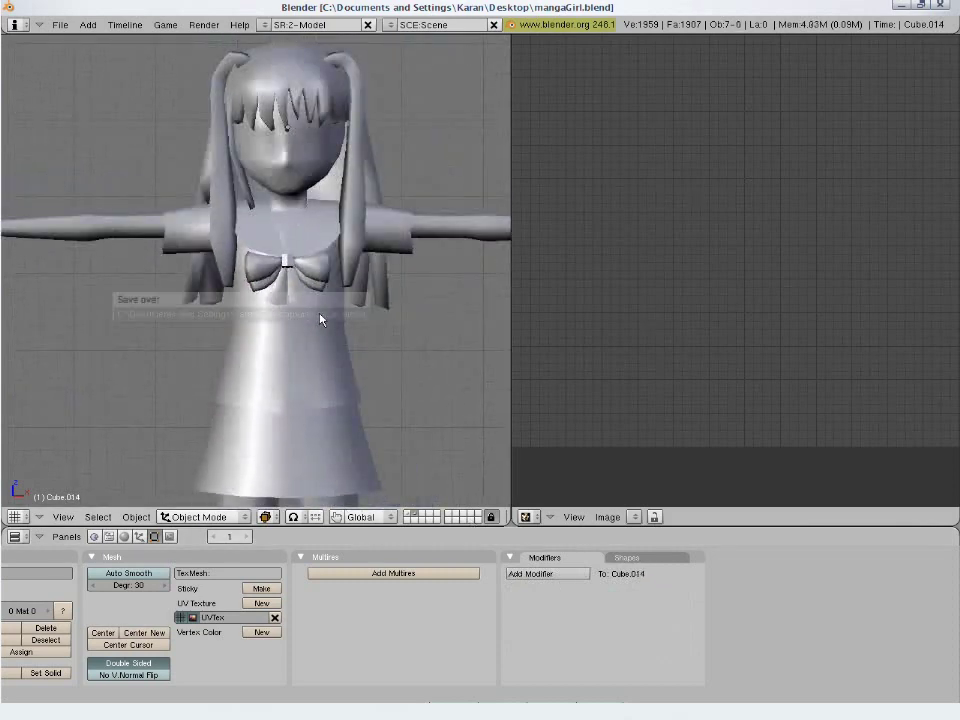
scroll(320, 320, "down", 3)
key("a")
scroll(363, 320, "down", 1)
key("a")
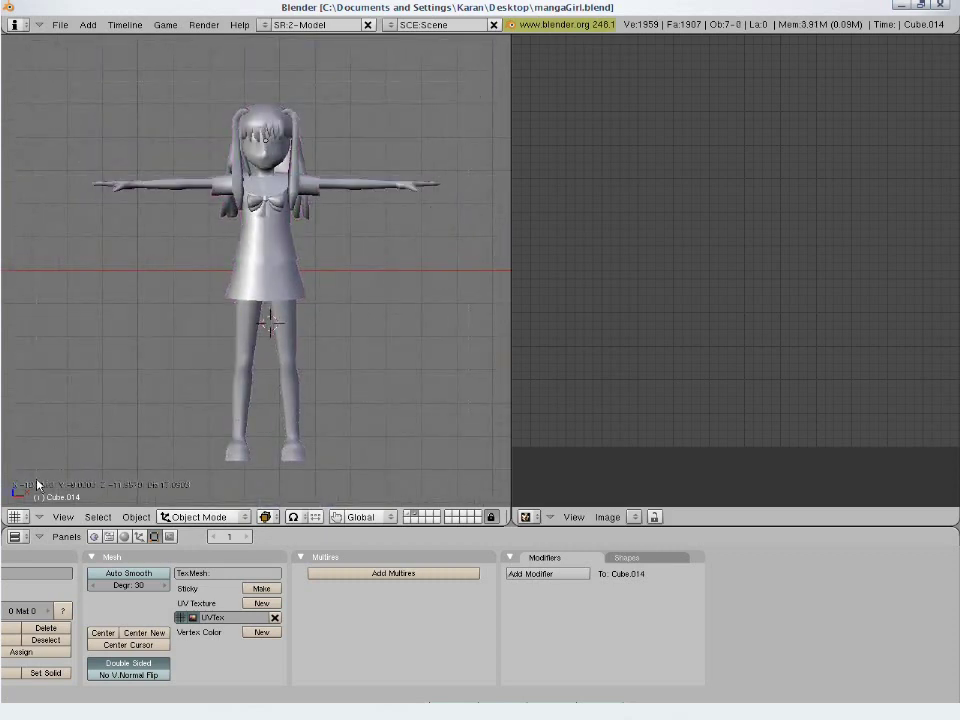
left_click(261, 416)
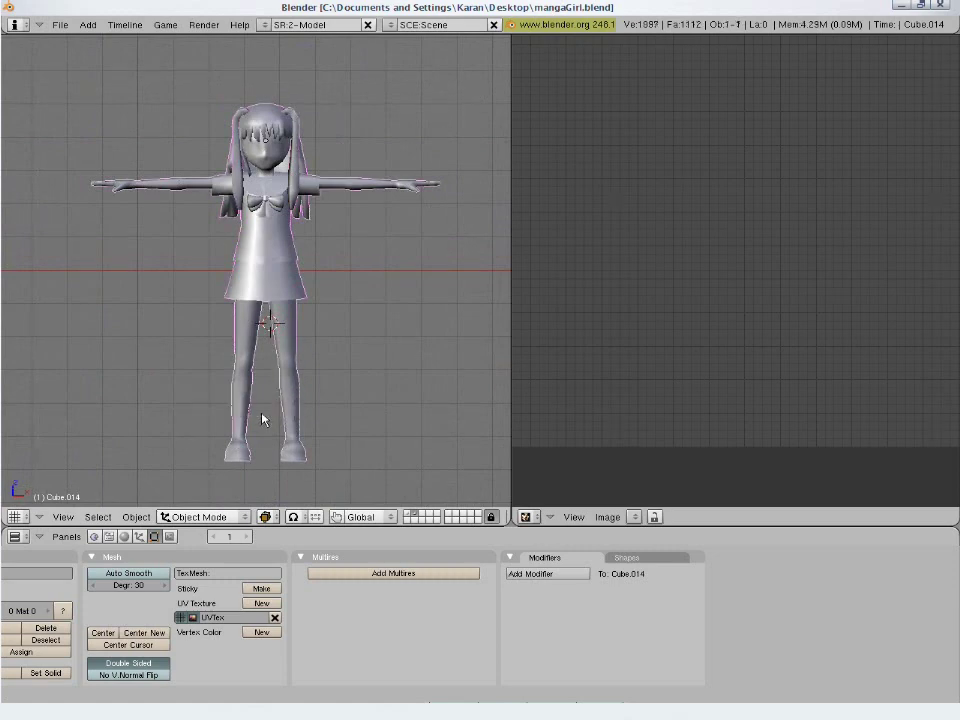
Enter Edit Mode on the joined mesh and select everything to show all its UV islands.
scroll(311, 330, "up", 3)
key("Tab")
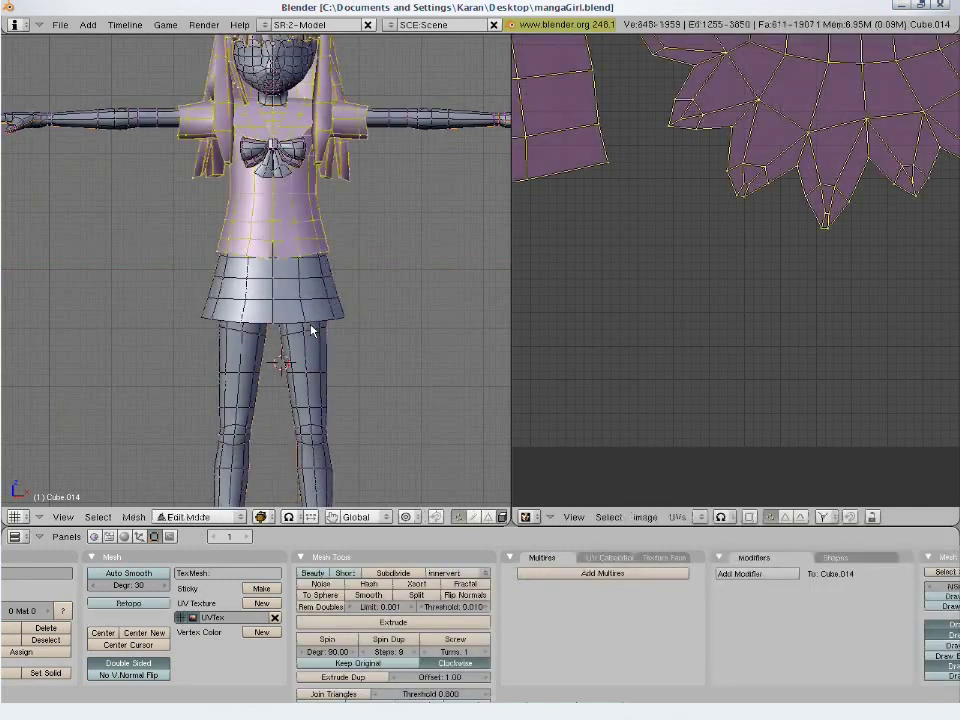
key("a")
scroll(681, 343, "down", 6)
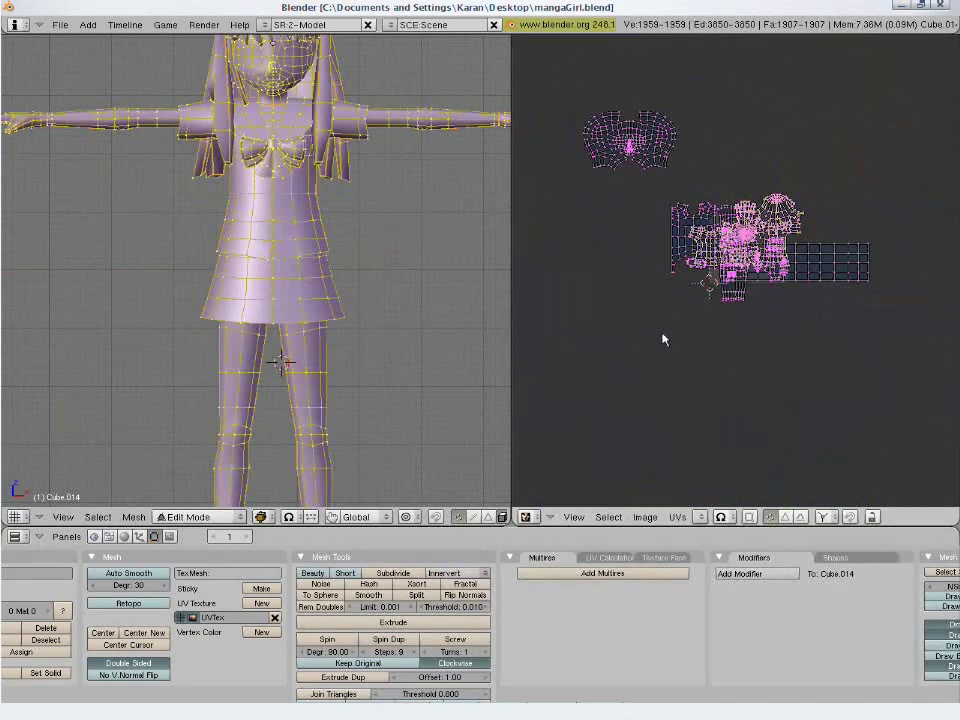
key("Tab")
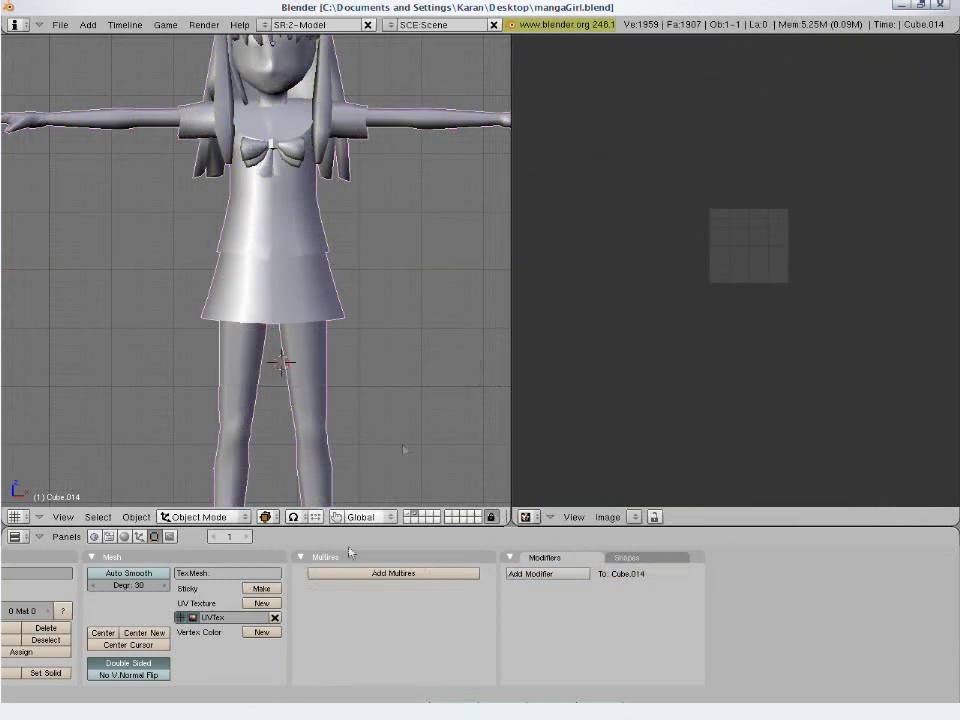
scroll(403, 451, "down", 3)
key("Tab")
key("a")
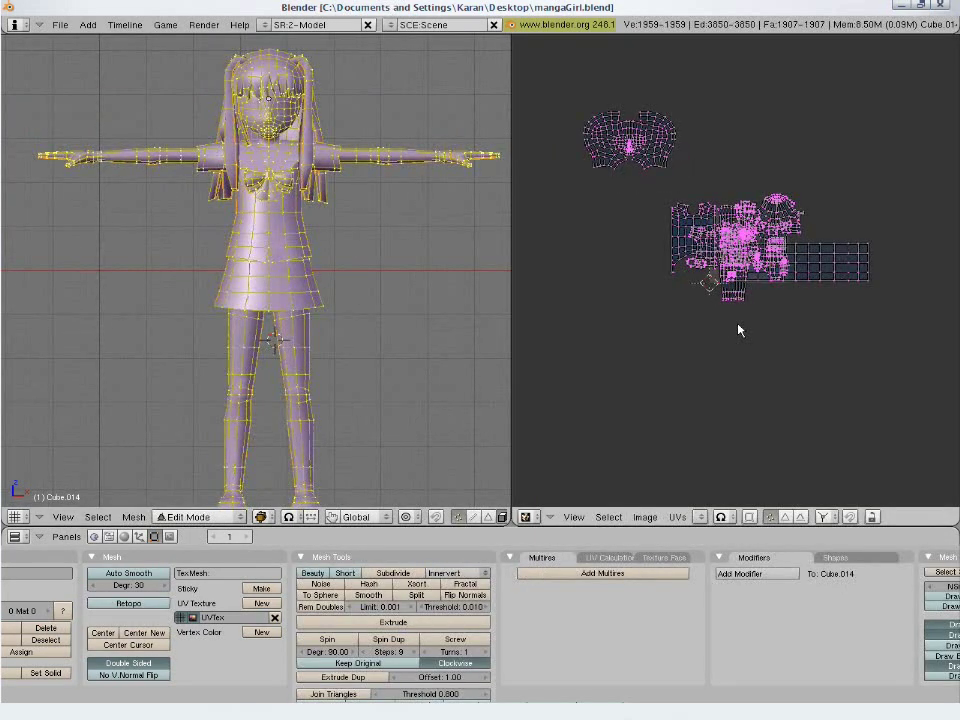
scroll(739, 330, "up", 4)
scroll(822, 384, "down", 4)
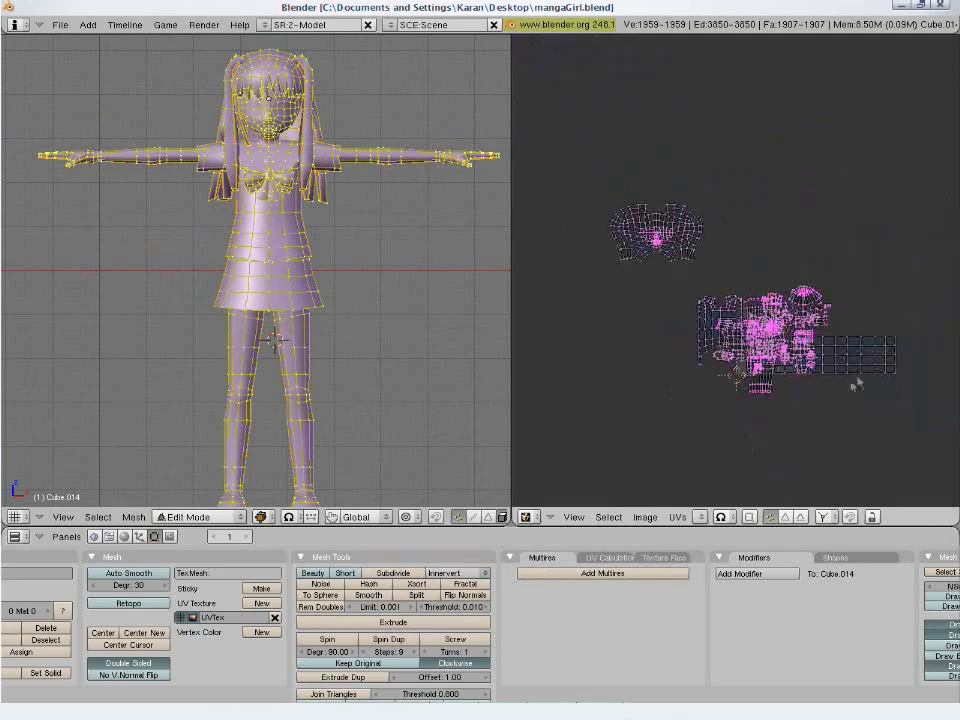
Select the long rectangular grid island and move it down and away from the overlapping cluster.
key("l")
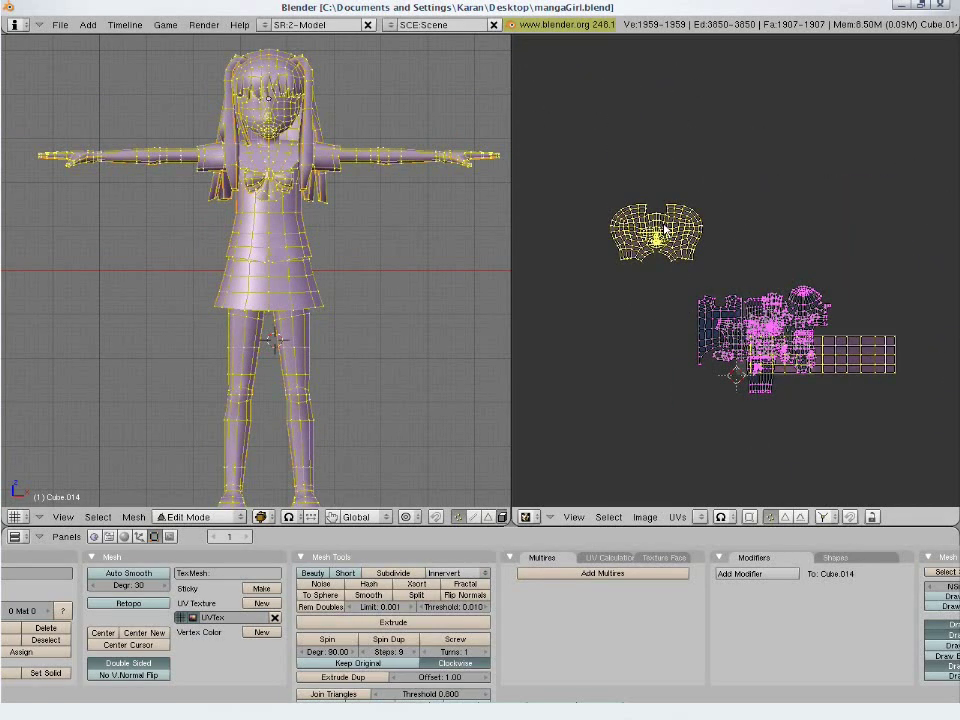
key("a")
key("l")
scroll(885, 362, "down", 1)
key("g")
left_click(873, 472)
Maximize the UV editor and move the torso island left, clear of the overlapping cluster.
key("ctrl+Up")
scroll(741, 495, "up", 9)
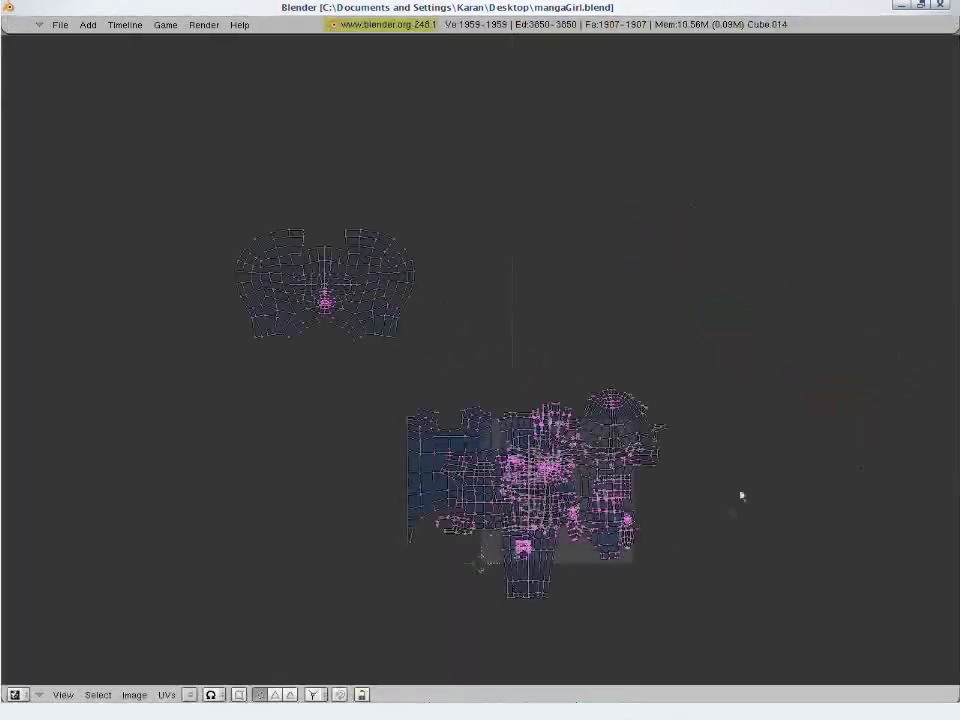
middle_click_drag(608, 654, 510, 322)
scroll(509, 522, "down", 3)
key("l")
key("g")
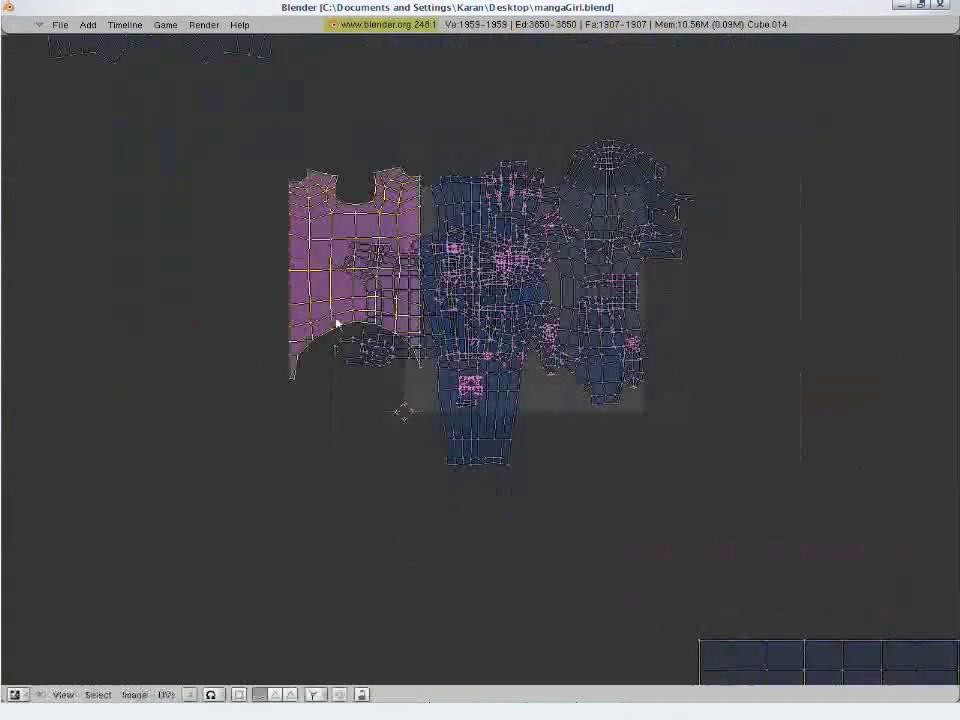
left_click(86, 324)
Move two more islands out of the cluster, placing the small oval one below and left of the UV square.
key("l")
key("g")
left_click(88, 484)
key("a")
key("l")
key("g")
left_click(228, 582)
key("a")
key("l")
key("a")
scroll(615, 476, "down", 2)
Restore the split layout and select only the linked body mesh, leaving hair and clothing unselected.
key("ctrl+Down")
key("a")
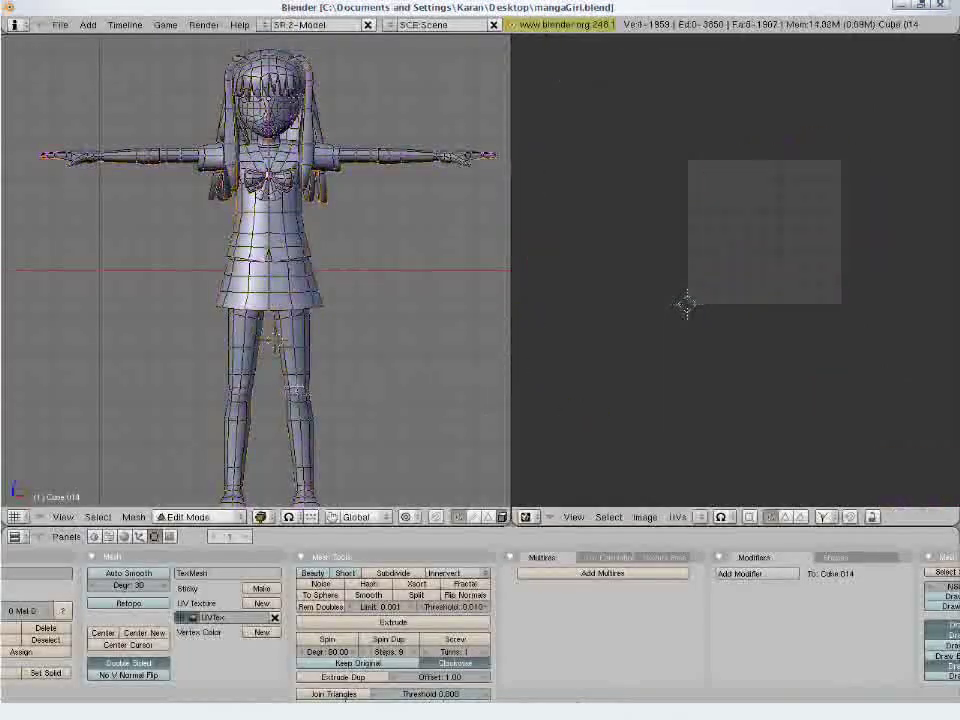
key("l")
scroll(694, 373, "up", 1)
key("a")
scroll(694, 373, "down", 4)
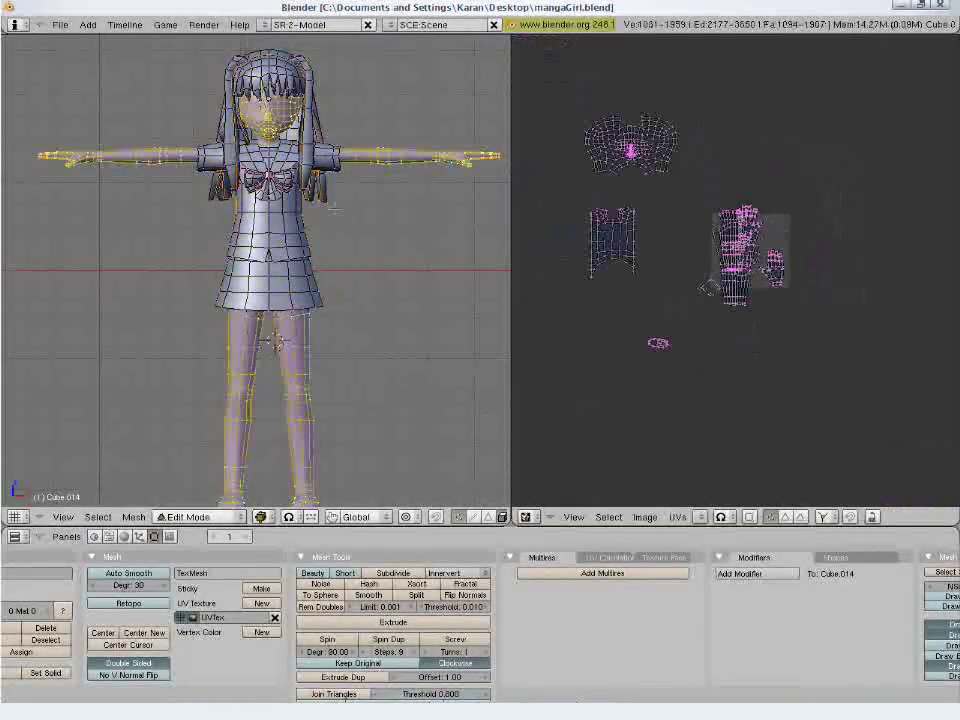
key("a")
key("l")
key("l")
key("a")
key("l")
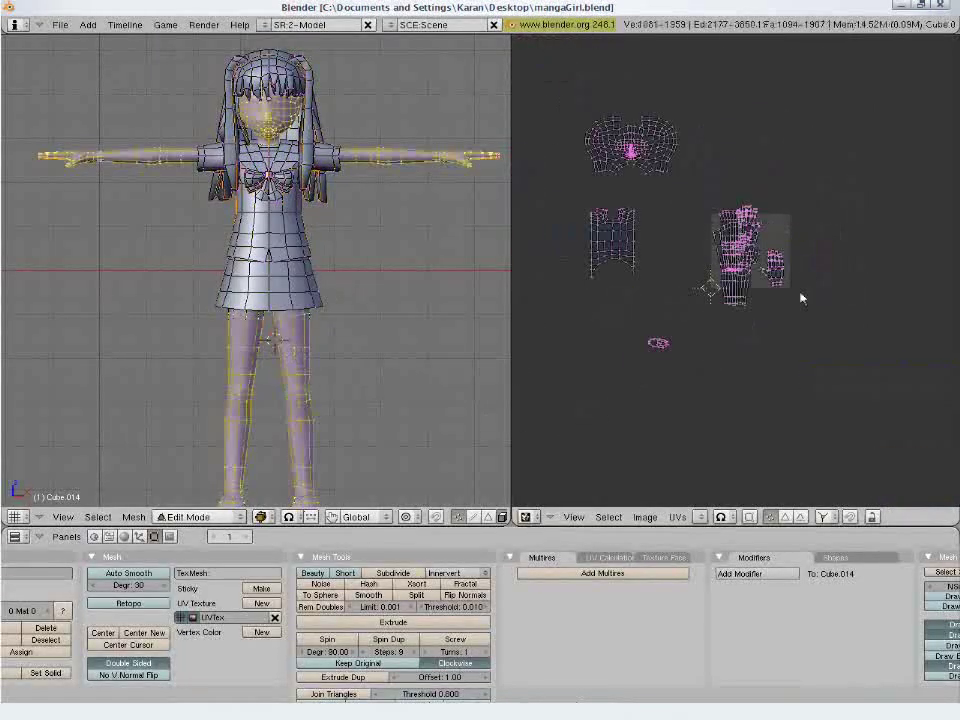
Move the large leg island out of the cluster and place it below the UV square.
scroll(780, 302, "up", 5)
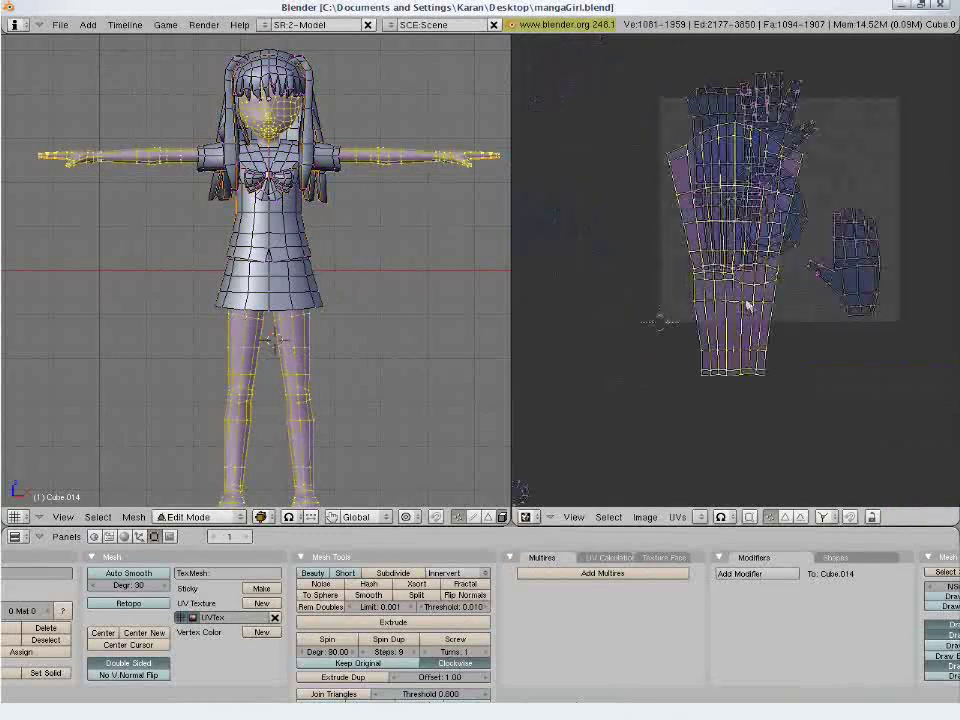
key("g")
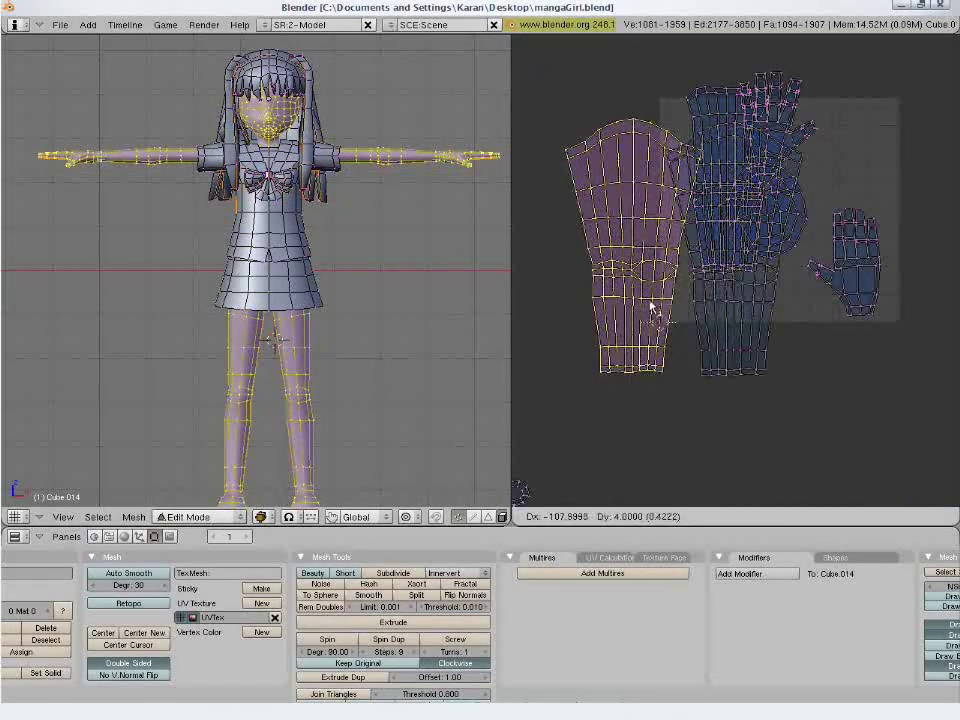
key("Escape")
scroll(770, 333, "down", 4)
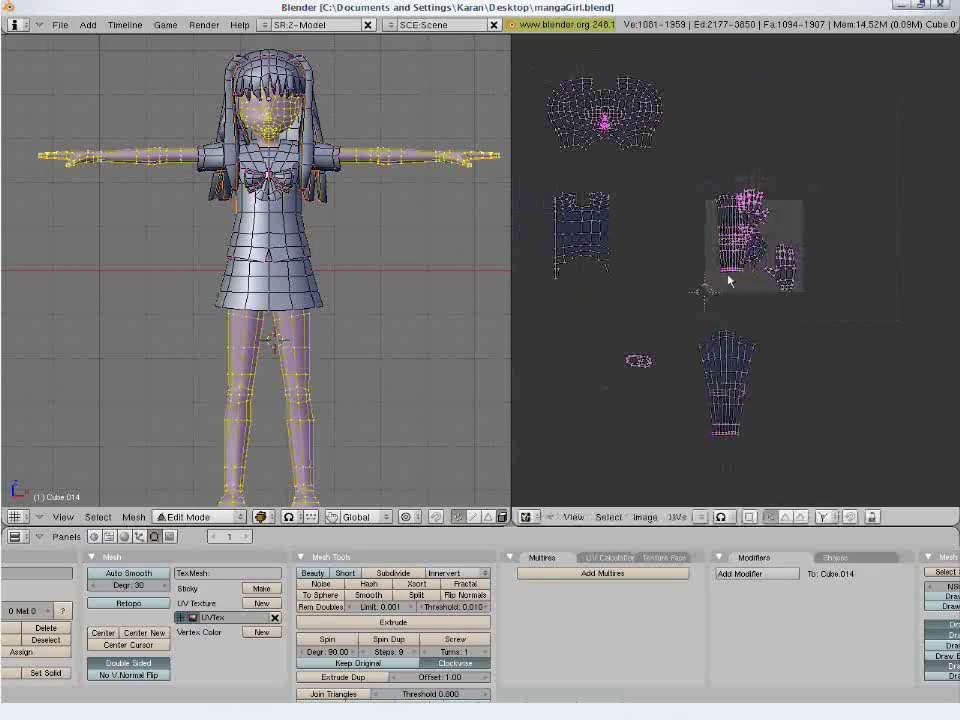
Move the arm island out of the UV square and place it beside the leg island.
scroll(718, 250, "up", 3)
key("g")
scroll(700, 289, "down", 3)
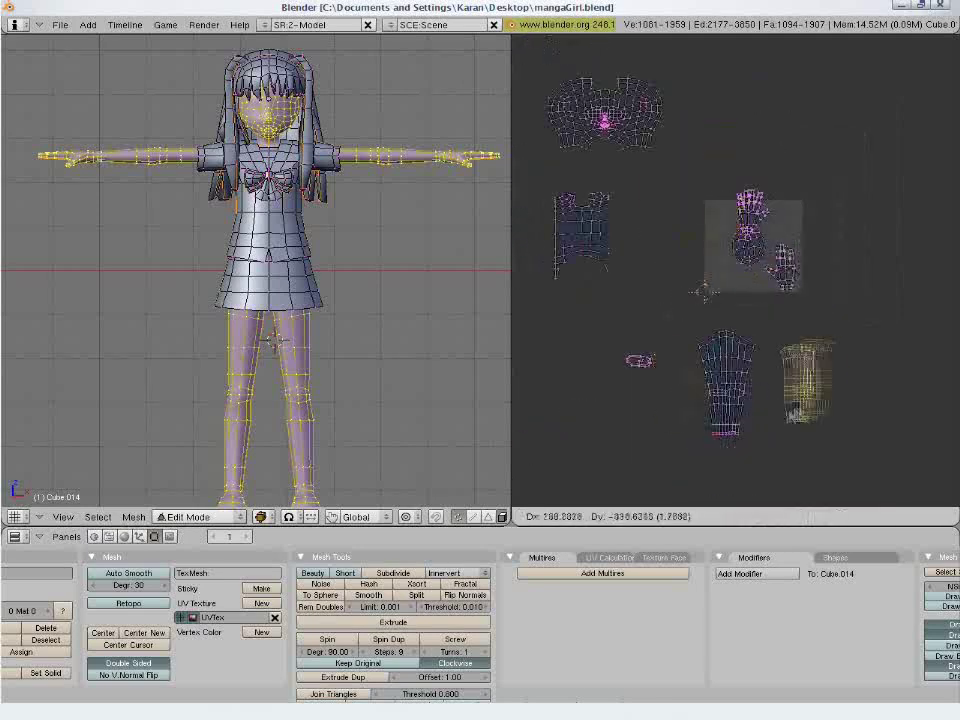
scroll(750, 255, "up", 3)
Move the two hand islands out of the UV square and stack them beside the arm island.
key("a")
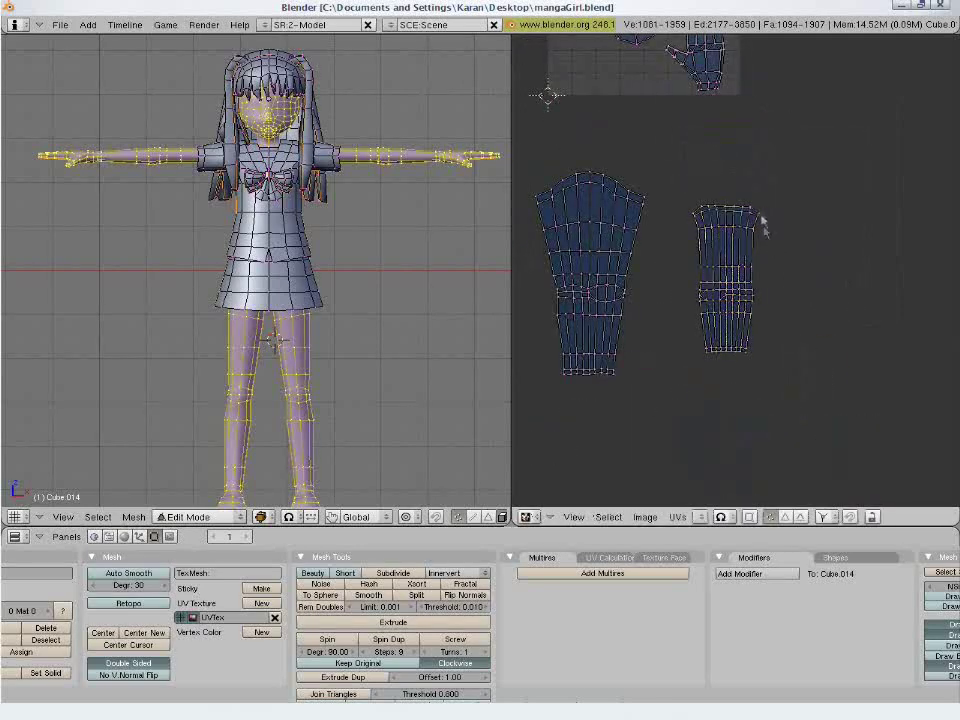
middle_click_drag(711, 73, 799, 273)
key("l")
key("g")
scroll(800, 285, "down", 2)
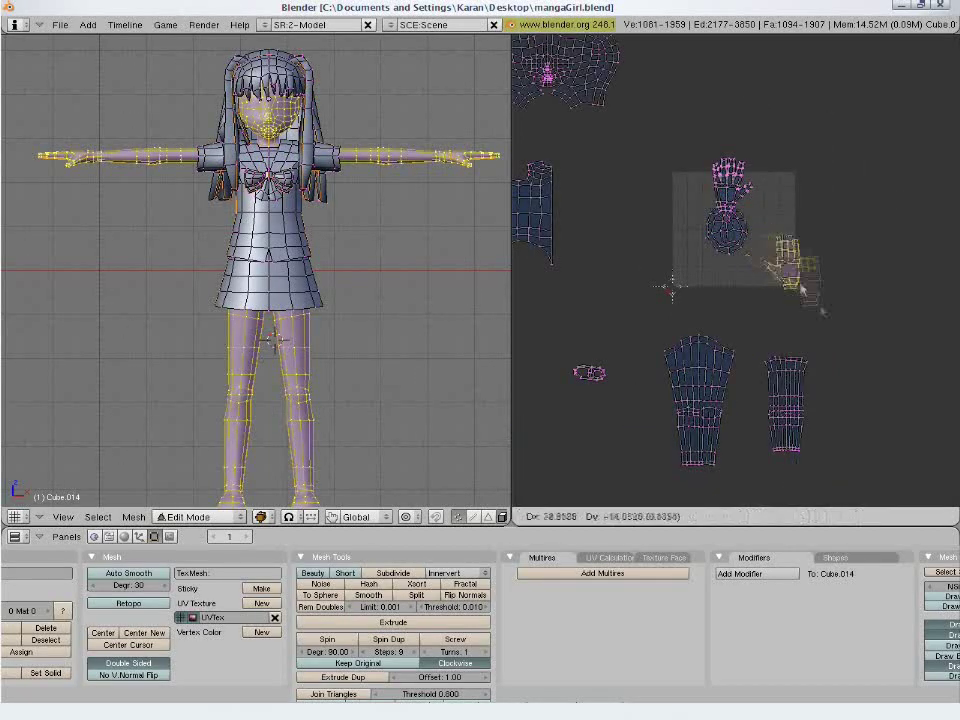
key("g")
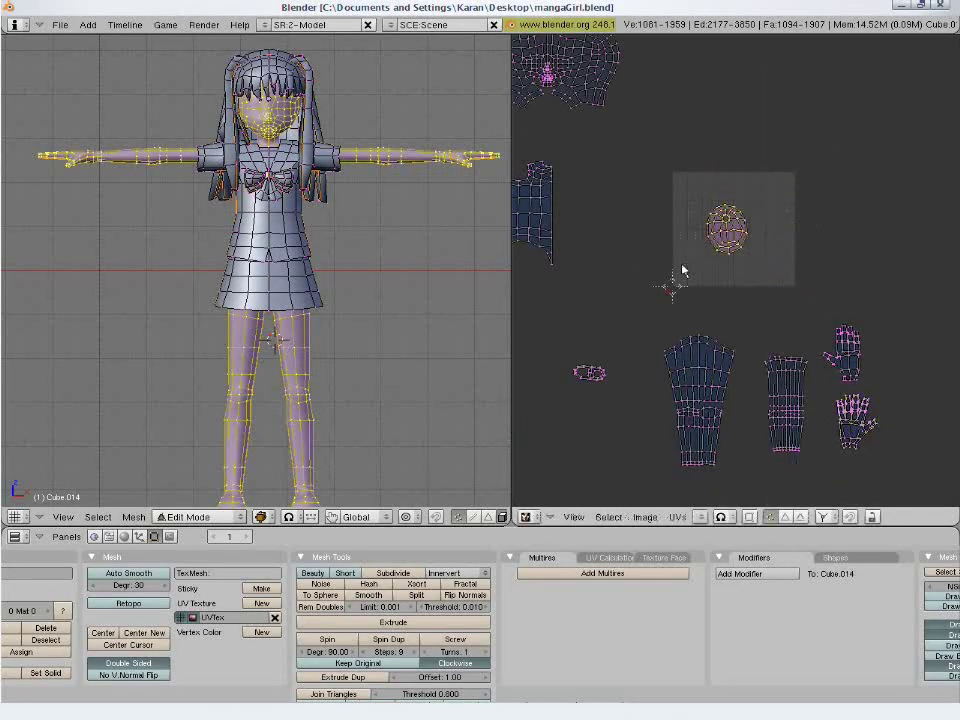
Move the round head island below the UV square and select the whole mesh so all islands are shown.
scroll(683, 270, "down", 2)
key("g")
key("a")
key("a")
Pull the overlapping rectangular skirt island and the two large hair islands apart, placing them outside the UV square.
scroll(889, 289, "up", 4)
key("l")
key("g")
left_click(793, 215)
key("l")
key("g")
left_click(722, 144)
key("l")
key("g")
left_click(790, 125)
key("a")
key("a")
scroll(740, 300, "up", 4)
scroll(740, 305, "up", 3)
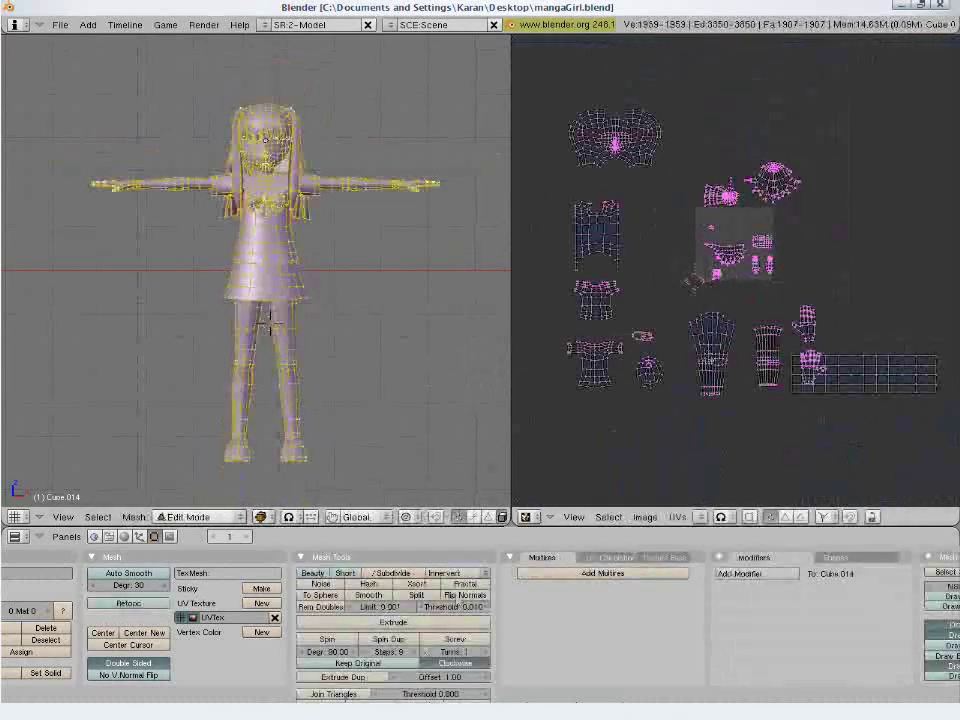
Maximize the UV editor and fit the fan-shaped hair island into the upper-right corner of the UV square.
key("ctrl+Up")
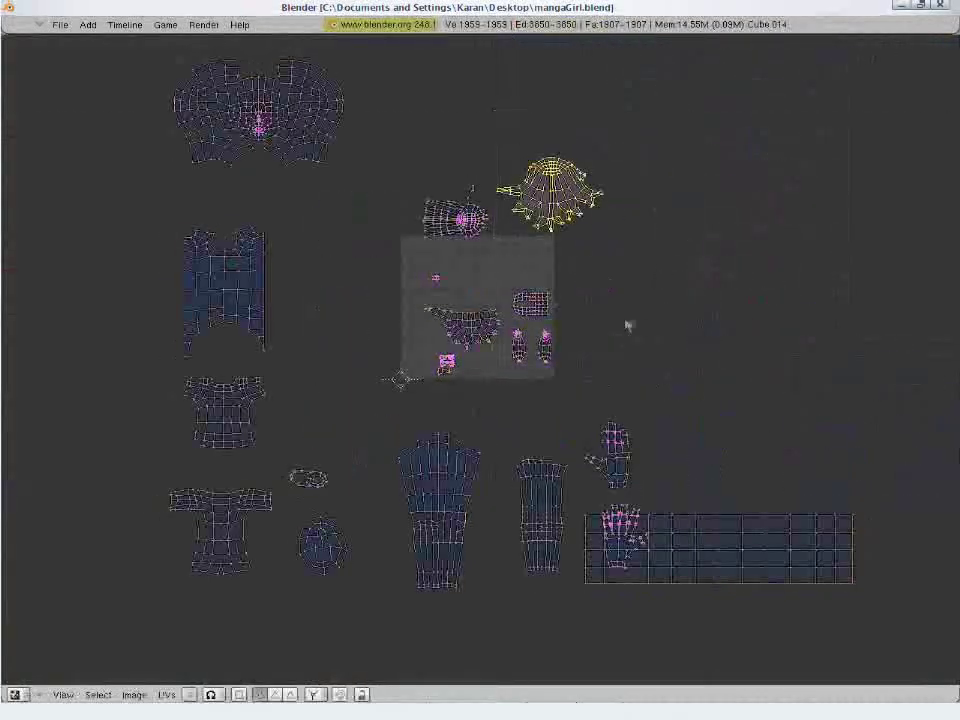
key("g")
left_click(562, 297)
Shrink the hair island above the UV square and place it inside, beside the fan-shaped hair island.
key("a")
key("l")
key("s")
left_click(409, 249)
key("g")
left_click(442, 283)
key("s")
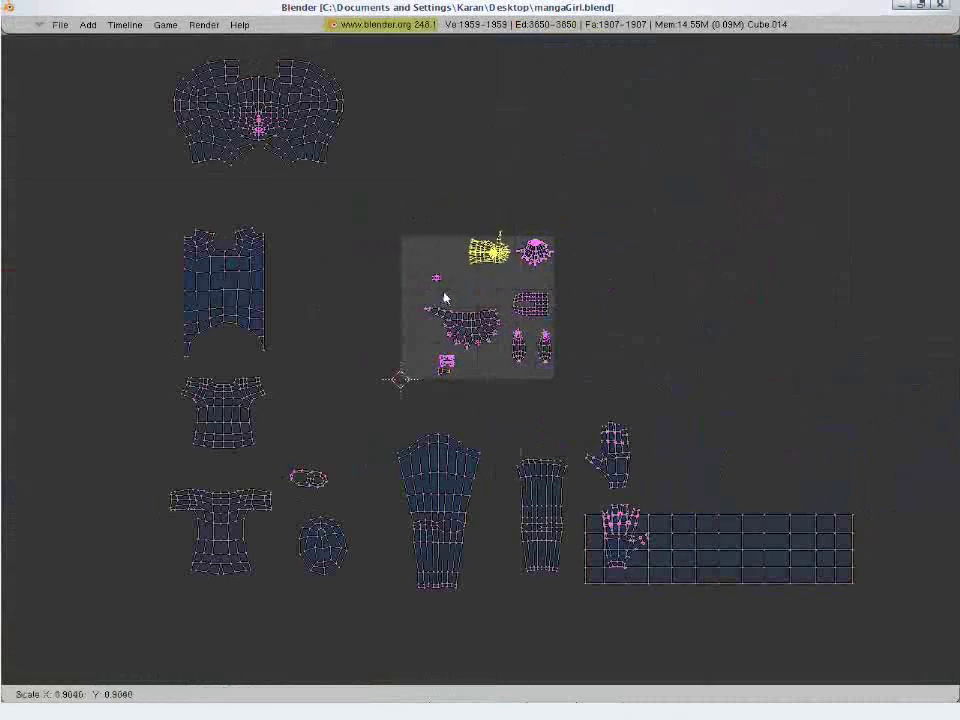
Shrink the large face island and place it in the upper-left corner of the UV square.
key("l")
key("s")
left_click(170, 76)
key("g")
left_click(325, 202)
key("s")
left_click(578, 327)
key("g")
left_click(634, 338)
Shrink the torso island and place it beneath the face island, and move the fringed hair island up below the upper hair islands.
key("a")
key("b")
left_click_drag(289, 208, 145, 362)
key("s")
left_click(176, 315)
key("g")
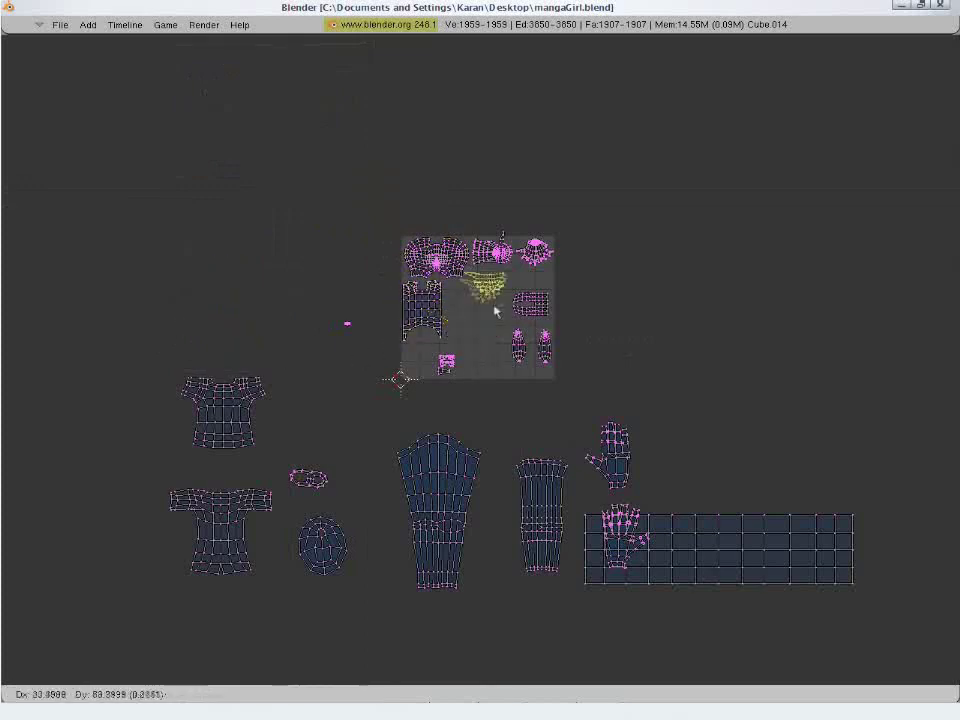
left_click(488, 348)
Move the U-shaped grid island up, directly below the fan-shaped hair island.
scroll(488, 348, "up", 2)
key("b")
left_click_drag(703, 182, 566, 261)
key("s")
key("g")
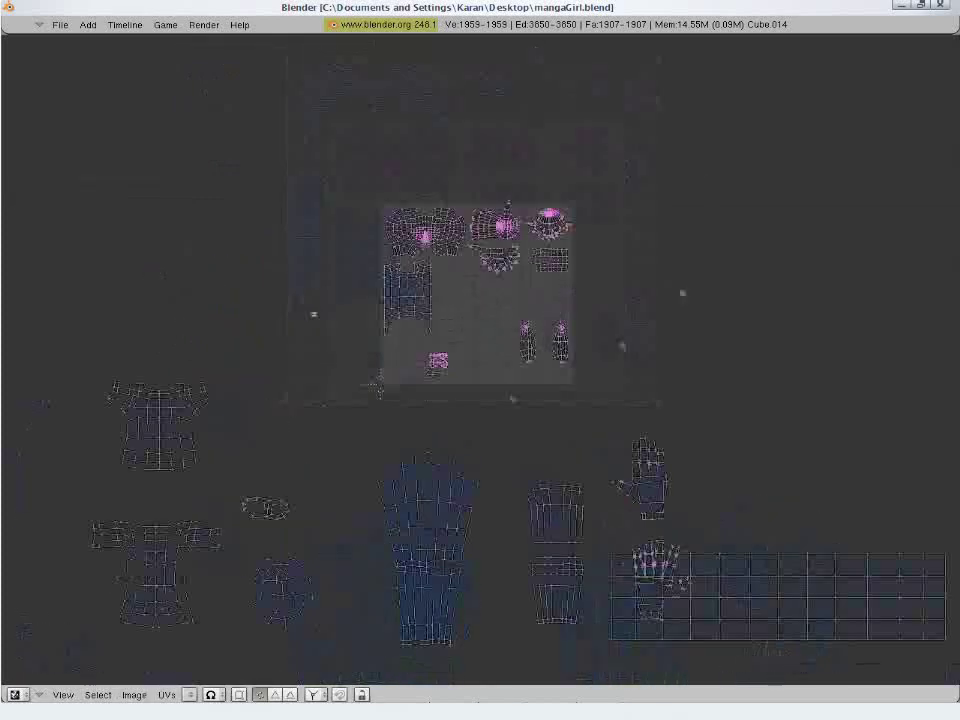
Shrink the short-sleeved shirt island and place it in the UV square beside the torso island.
left_click_drag(114, 464, 99, 480)
key("s")
left_click(108, 471)
key("g")
left_click(419, 351)
key("s")
Shrink the T-shaped shirt island and place it in the UV square beside the other shirt island.
key("l")
key("g")
left_click(469, 358)
key("s")
left_click(549, 433)
key("g")
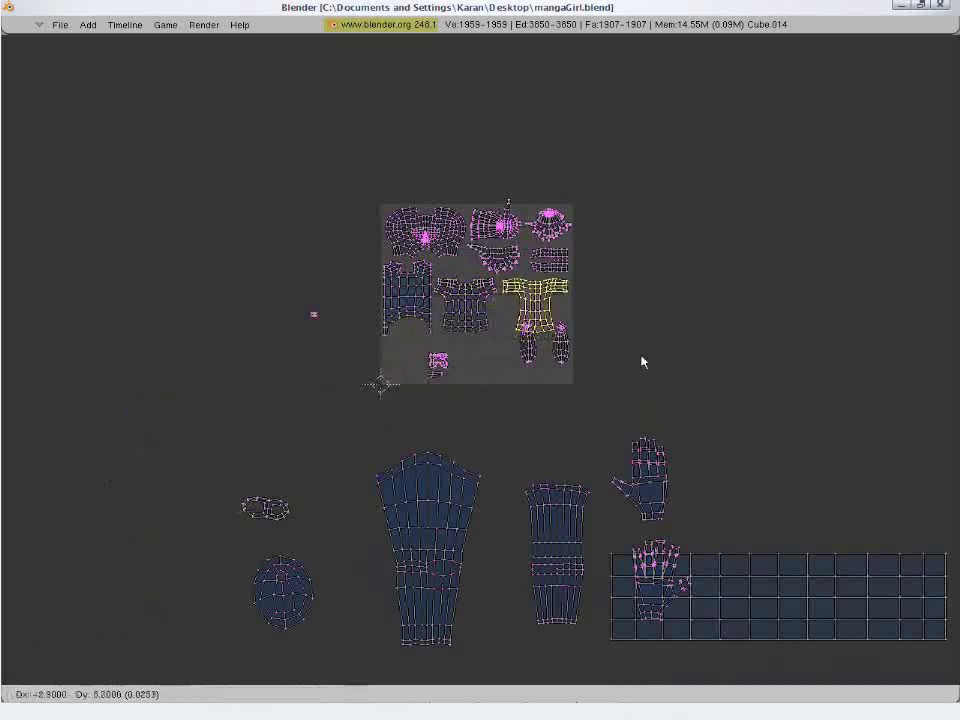
left_click(642, 362)
Move one narrow oval island off the T-shaped shirt island into the gap between the two shirt islands.
scroll(642, 362, "up", 3)
key("l")
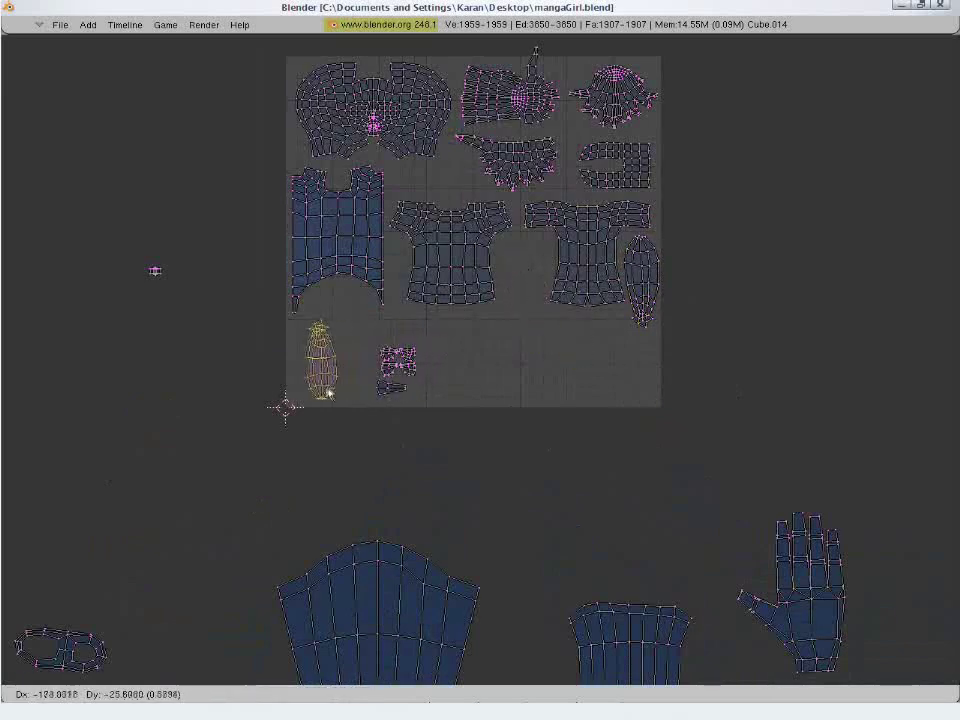
left_click(537, 311)
key("a")
Select the large leg island, shrink it and bring it into the UV square.
scroll(454, 414, "down", 3)
key("b")
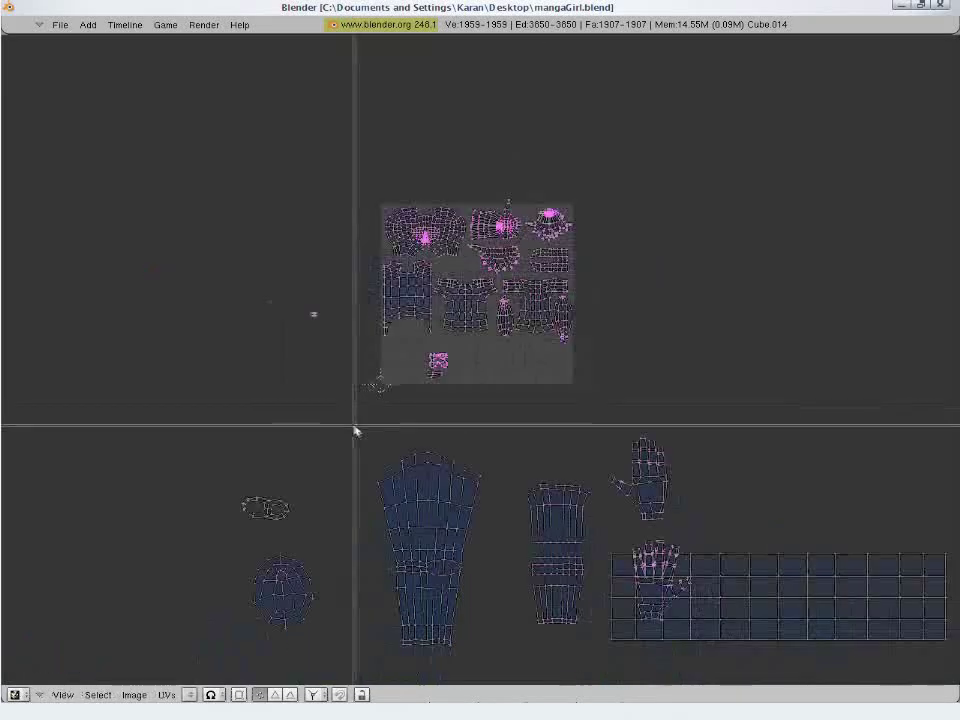
left_click_drag(355, 428, 506, 664)
key("s")
left_click(460, 582)
key("g")
left_click(436, 378)
Fit the leg island into the lower-right corner of the UV square, adjusting its scale and position.
scroll(441, 455, "up", 3)
key("g")
left_click(662, 402)
key("s")
left_click(654, 417)
key("g")
left_click(654, 420)
Shrink the torso island further and align it with the UV square's left edge below the face island.
key("a")
key("l")
key("l")
key("s")
left_click(457, 365)
key("g")
left_click(460, 328)
key("s")
left_click(450, 285)
key("g")
left_click(404, 290)
Move the T-shaped shirt island to the lower-left corner of the UV square and scale it to fit.
key("a")
key("l")
key("g")
left_click(350, 340)
key("s")
left_click(444, 407)
key("g")
left_click(473, 364)
Shrink the short-sleeved shirt island and move it up close beside the torso island.
key("a")
key("l")
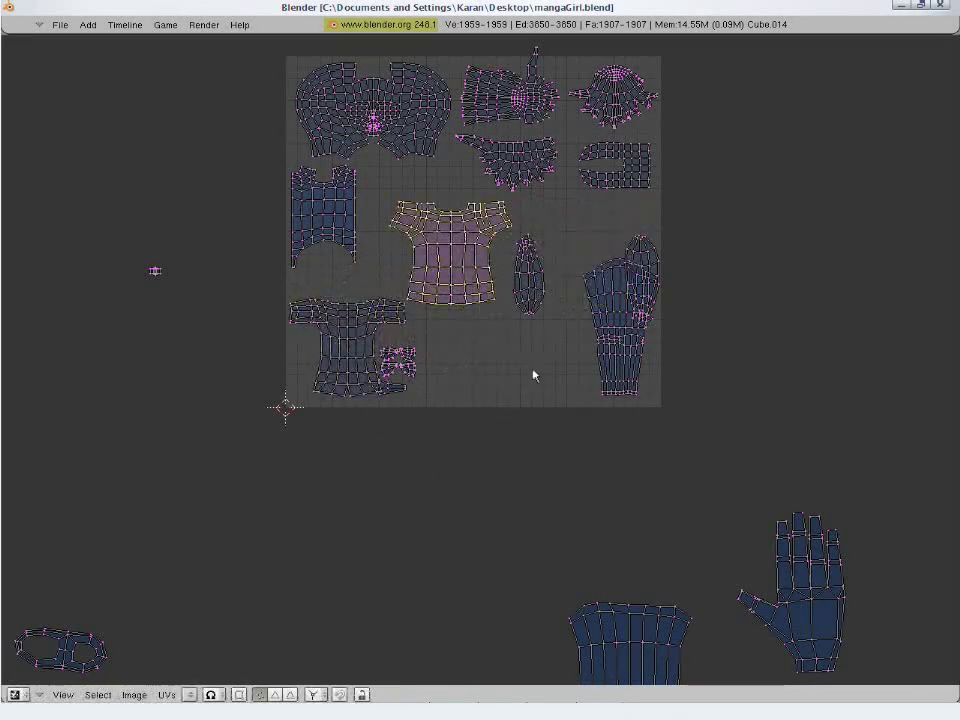
key("s")
left_click(511, 354)
key("g")
left_click(471, 318)
Move the two narrow oval islands down to stand side by side next to the leg island.
key("s")
left_click(534, 309)
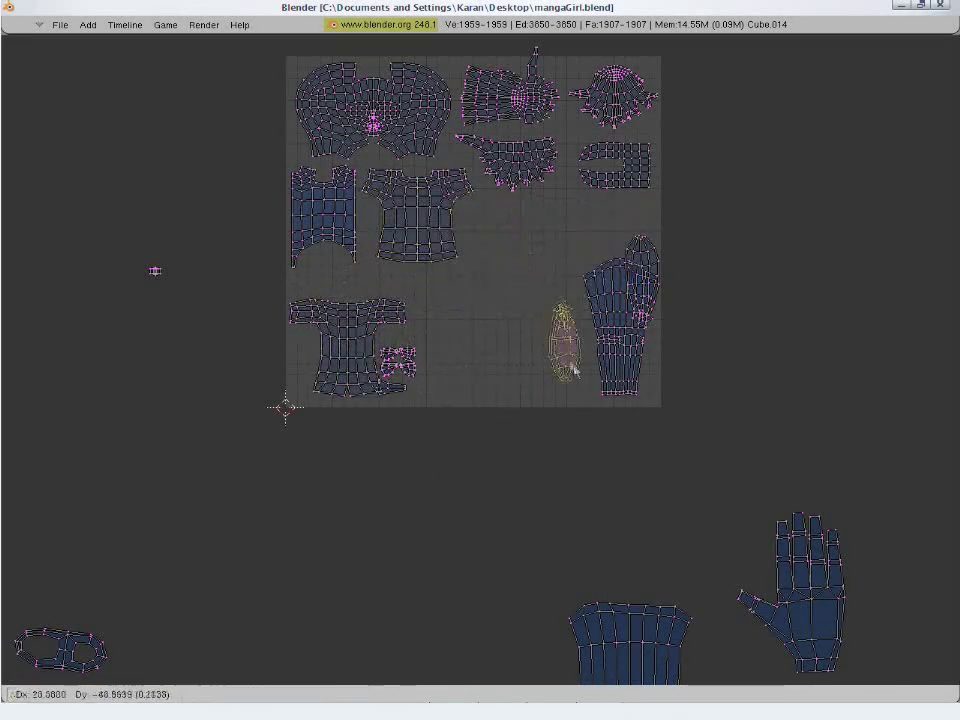
left_click(647, 248)
key("l")
key("g")
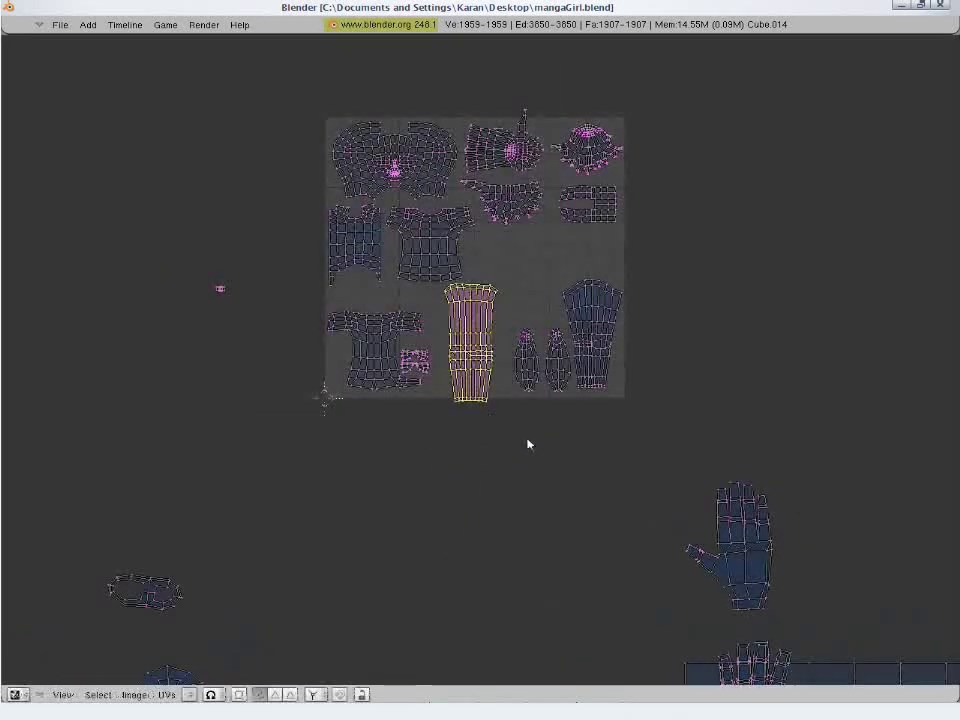
Shrink the arm island, rotate it to lie horizontally and place it between the torso and T-shaped shirt islands.
key("s")
left_click(521, 459)
key("r")
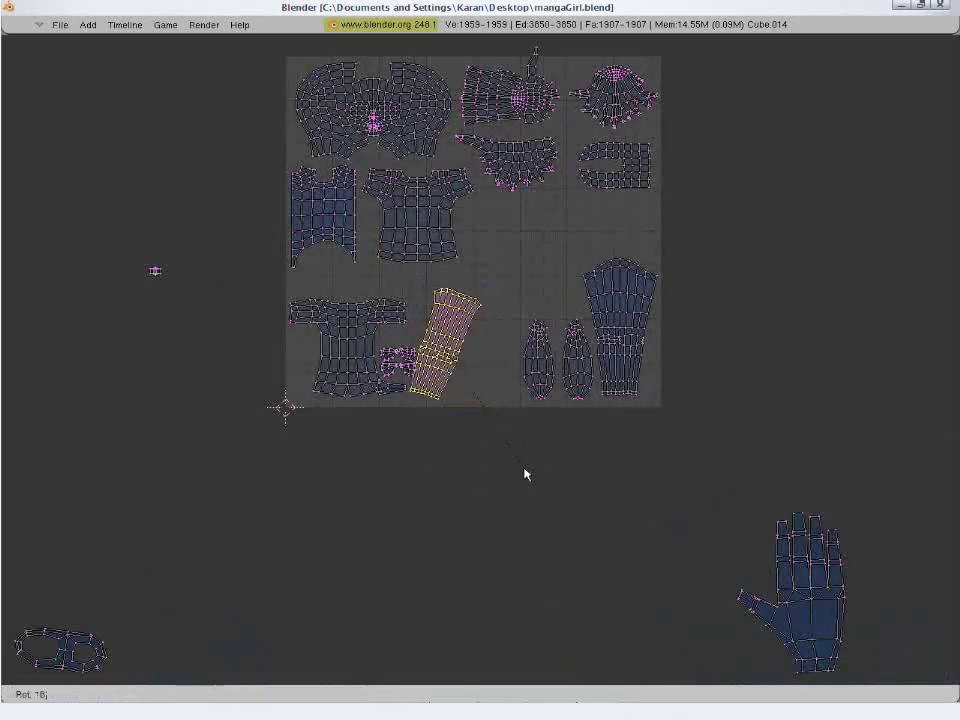
key("g")
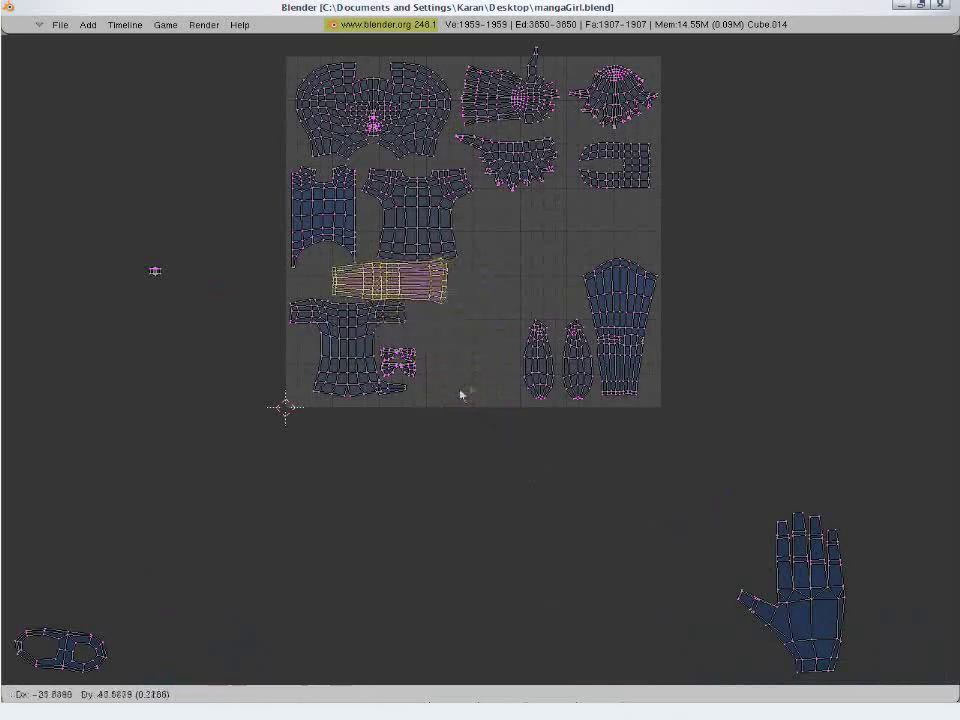
left_click(439, 406)
Shift the T-shaped shirt island slightly downward to make room for the arm island above it.
key("a")
key("l")
key("g")
left_click(347, 442)
Box-select the flat oval sole island, move it into the gap under the torso island and shrink it to fit.
scroll(442, 433, "down", 3)
key("b")
left_click_drag(334, 473, 188, 534)
scroll(188, 534, "up", 5)
key("g")
left_click(530, 100)
key("s")
left_click(335, 231)
Box-select the tiny island outside the UV square and place it between the face and torso islands.
scroll(335, 231, "down", 5)
key("b")
left_click_drag(320, 295, 279, 352)
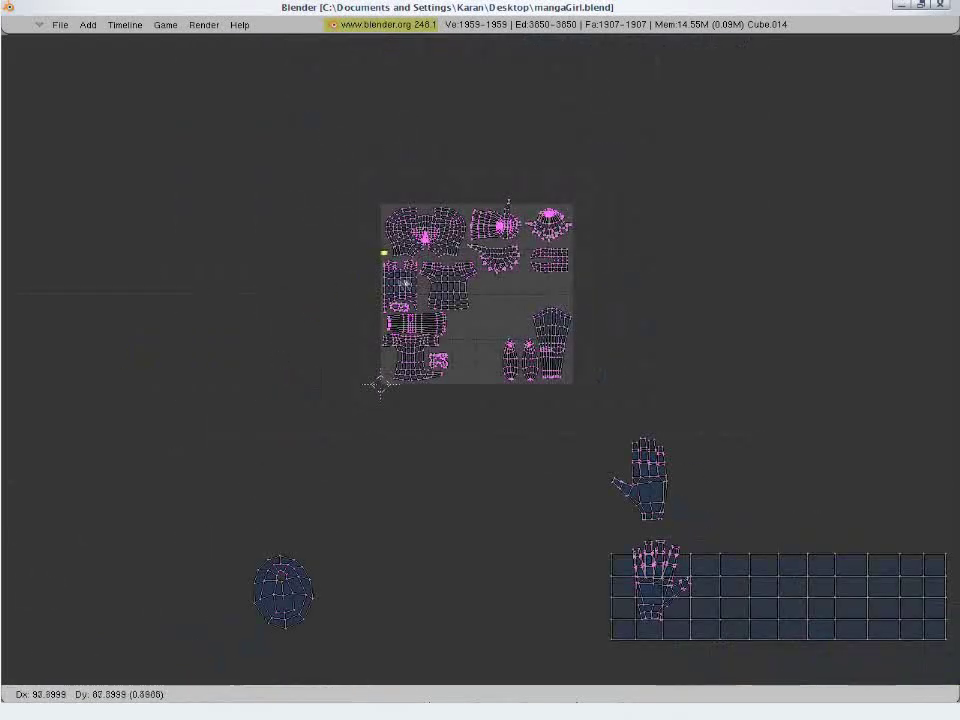
left_click_drag(190, 690, 188, 688)
scroll(250, 585, "up", 4)
key("g")
left_click(503, 72)
Move the round head island into the UV square beside the bow islands and scale it to fit.
key("g")
left_click(489, 436)
key("s")
left_click(547, 394)
Box-select the upper hand island and place it at reduced size in the free area above the narrow oval islands.
scroll(563, 415, "down", 5)
key("b")
left_click_drag(563, 404, 657, 497)
key("g")
left_click(516, 342)
scroll(516, 342, "up", 5)
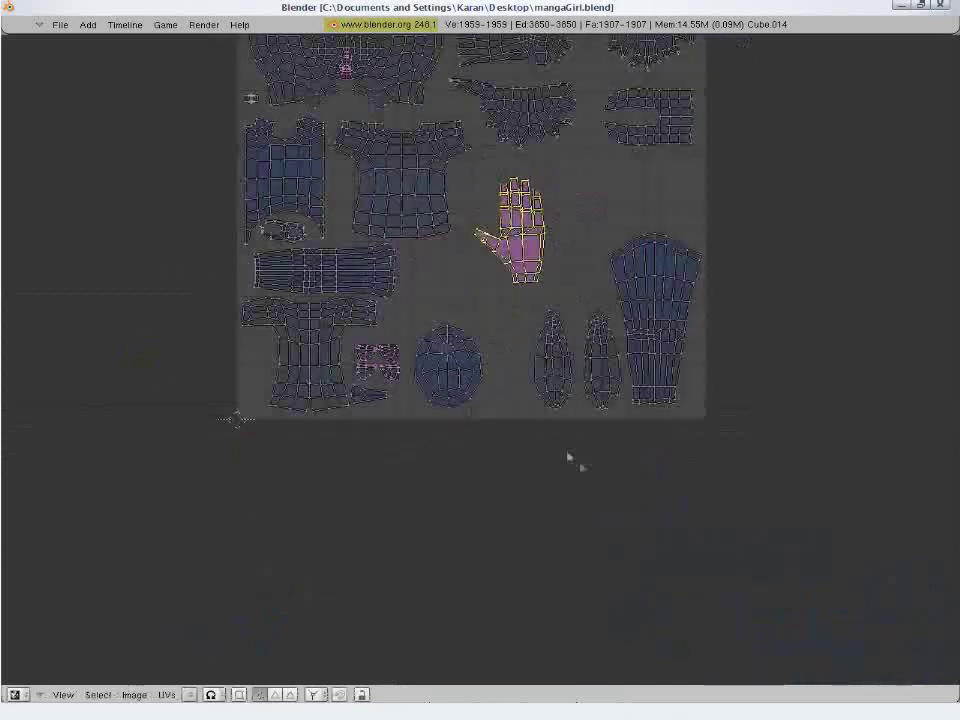
Rotate the selected hand island and place it upright between the shirt torso and the tapered leg islands.
key("r")
left_click(700, 178)
key("g")
left_click(718, 150)
key("r")
left_click(728, 252)
Select the second hand island outside the UV square, move it toward the square and shrink it.
scroll(711, 514, "down", 4)
key("l")
key("g")
left_click(525, 282)
key("s")
left_click(490, 375)
Position the second hand island beside the first one inside the UV square and scale it to match.
scroll(484, 383, "up", 4)
key("g")
left_click(605, 345)
key("s")
left_click(568, 375)
key("g")
left_click(364, 392)
Box-select the large grid island outside the UV square, scale it down and place it along the square's lower edge.
scroll(369, 396, "down", 4)
left_click_drag(534, 489, 953, 678)
key("s")
left_click(868, 639)
scroll(868, 639, "up", 5)
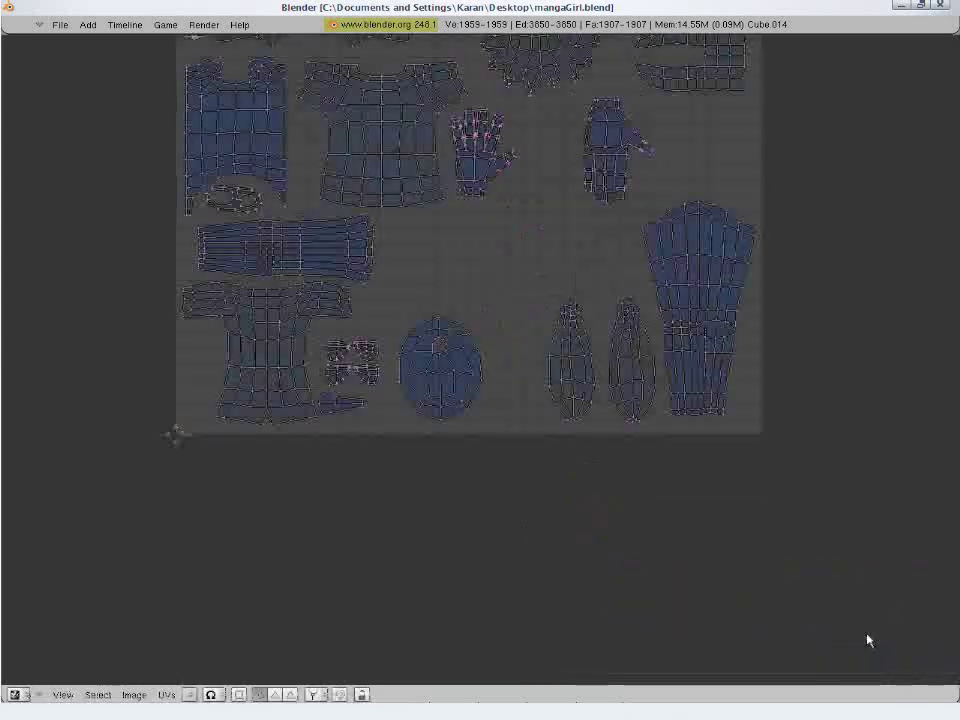
scroll(868, 639, "down", 7)
key("g")
scroll(529, 495, "up", 3)
key("g")
left_click(667, 425)
scroll(636, 450, "down", 2)
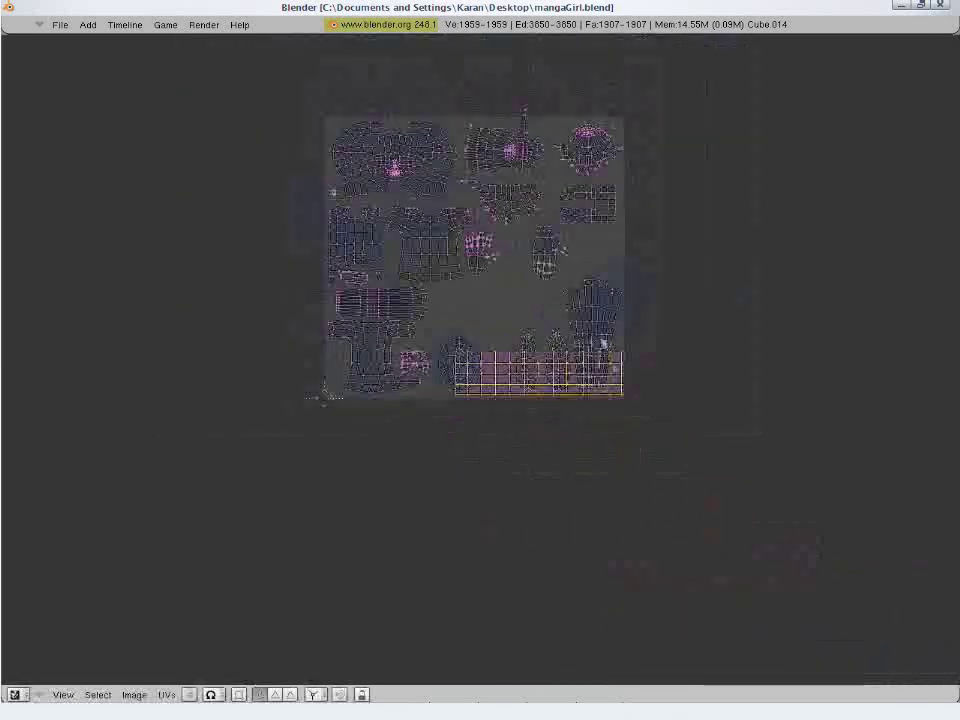
Move the tapered leg, hand, oval and round head islands up so they clear the grid strip.
key("g")
left_click(604, 347)
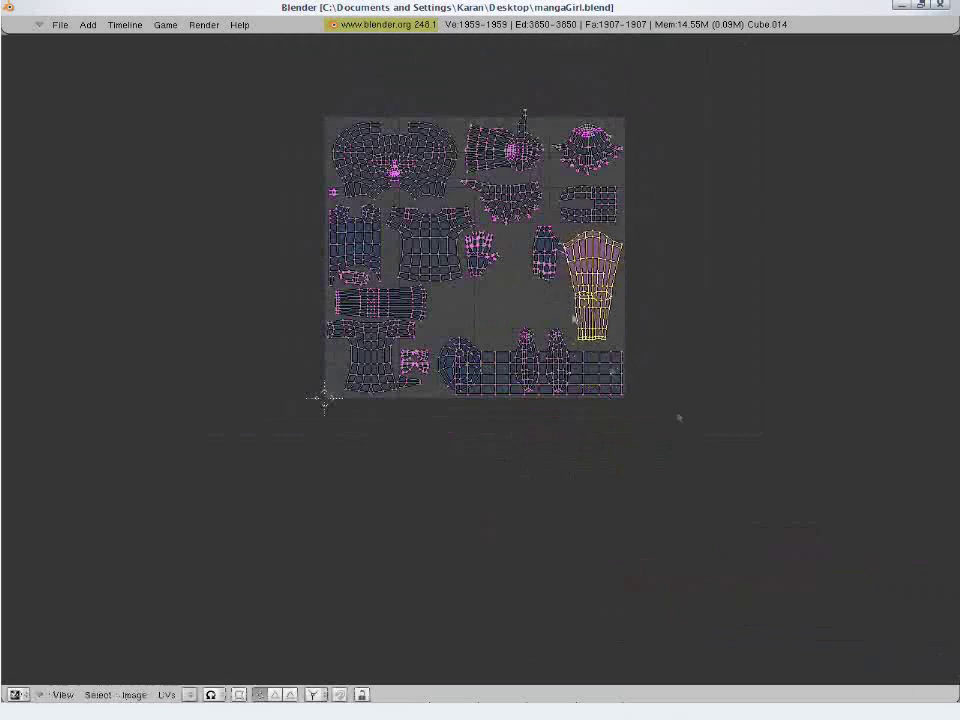
right_click(549, 268)
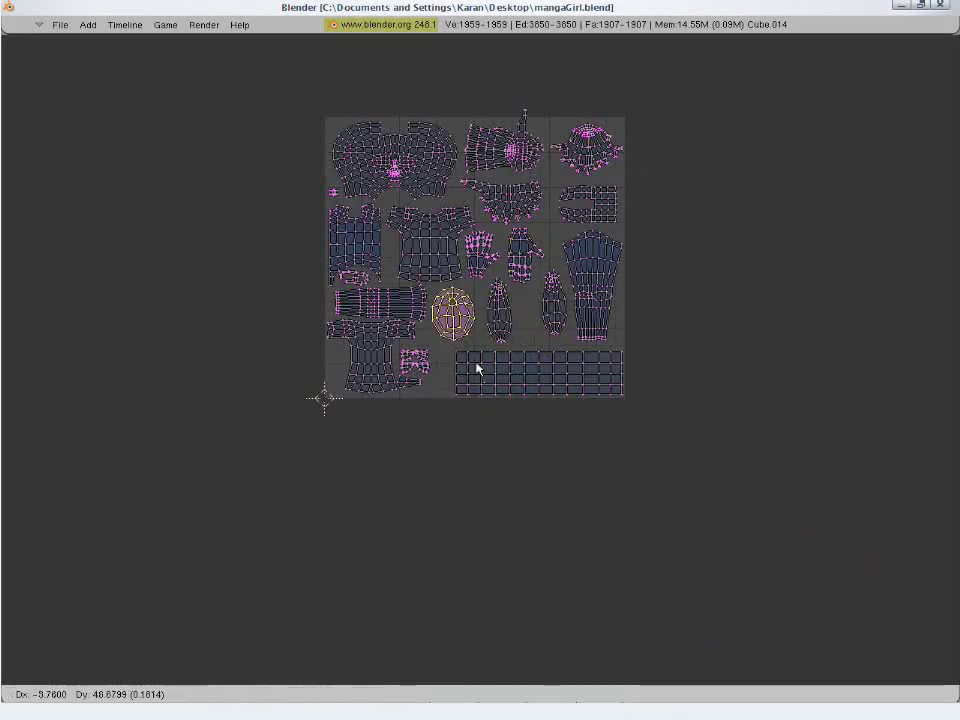
Box-select the bow islands and the small wedge island and move them closer to the grid strip.
scroll(418, 411, "up", 2)
key("a")
key("b")
left_click_drag(407, 341, 356, 408)
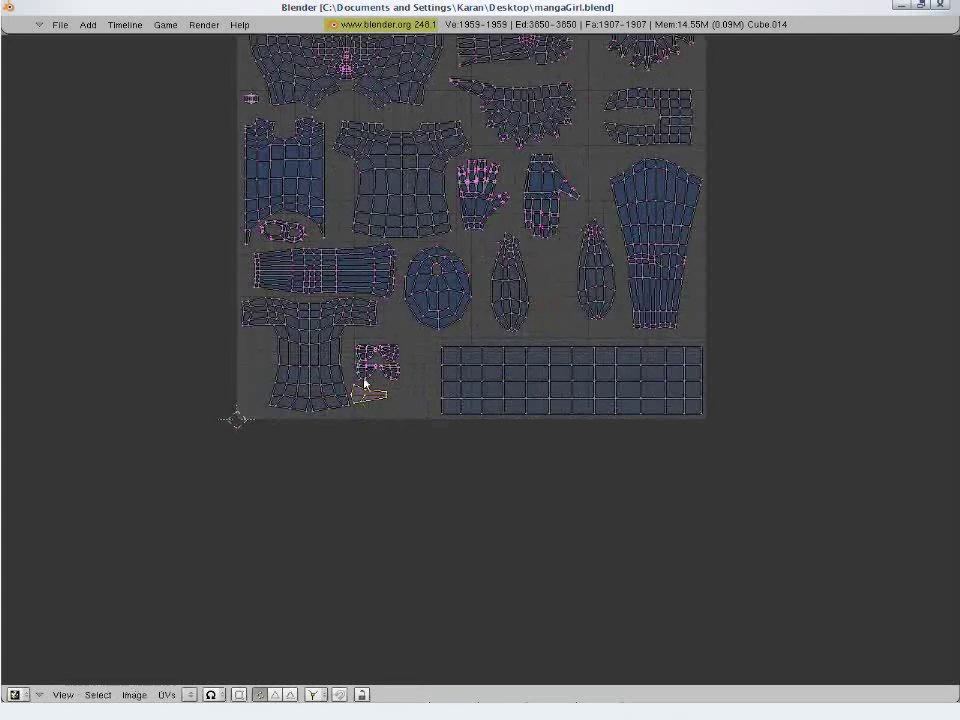
left_click(358, 407)
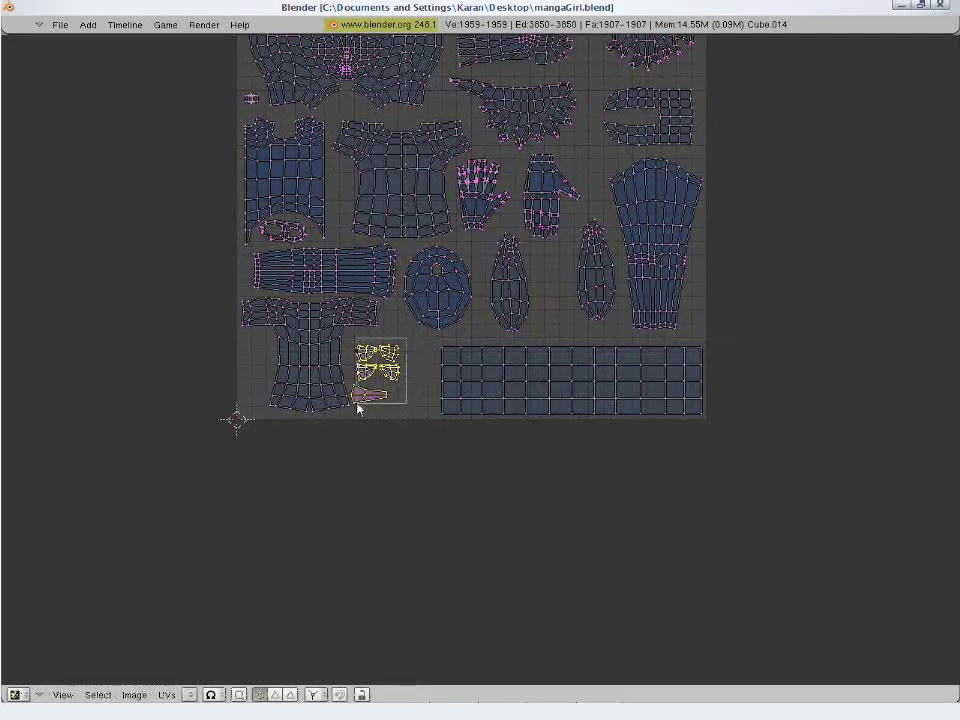
left_click(392, 418)
Enlarge the T-shaped island beside the bows and reposition it in the lower corner of the UV square.
key("l")
key("s")
left_click(470, 258)
key("g")
left_click(487, 248)
Shrink the vest-shaped island under the face island and move the small oval loop island above the second hand.
scroll(354, 279, "down", 1)
right_click(338, 104)
key("l")
key("s")
left_click(371, 290)
key("g")
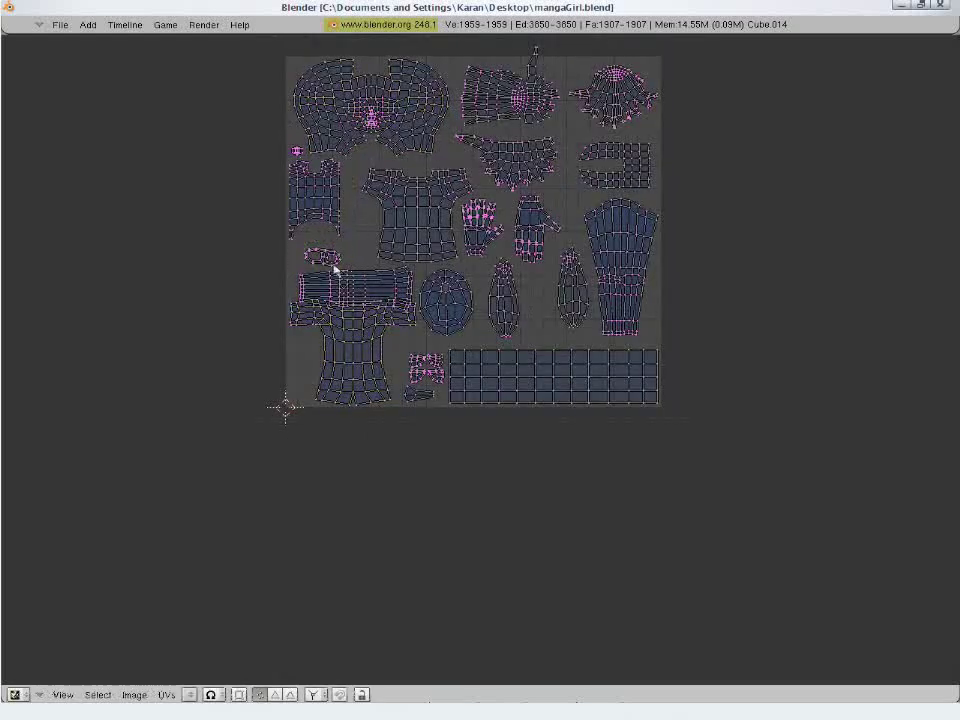
left_click(562, 200)
Rotate the long striped tube island by about half a turn and place it above the T-shaped island.
right_click(383, 287)
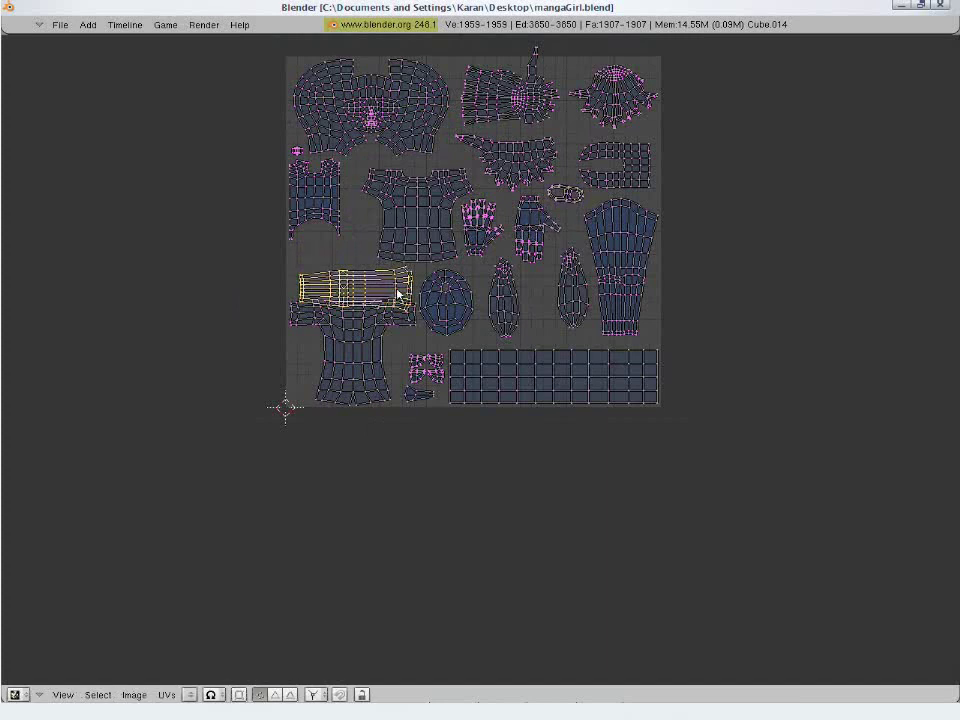
key("g")
left_click(412, 333)
key("r")
left_click(229, 189)
key("r")
left_click(226, 259)
key("a")
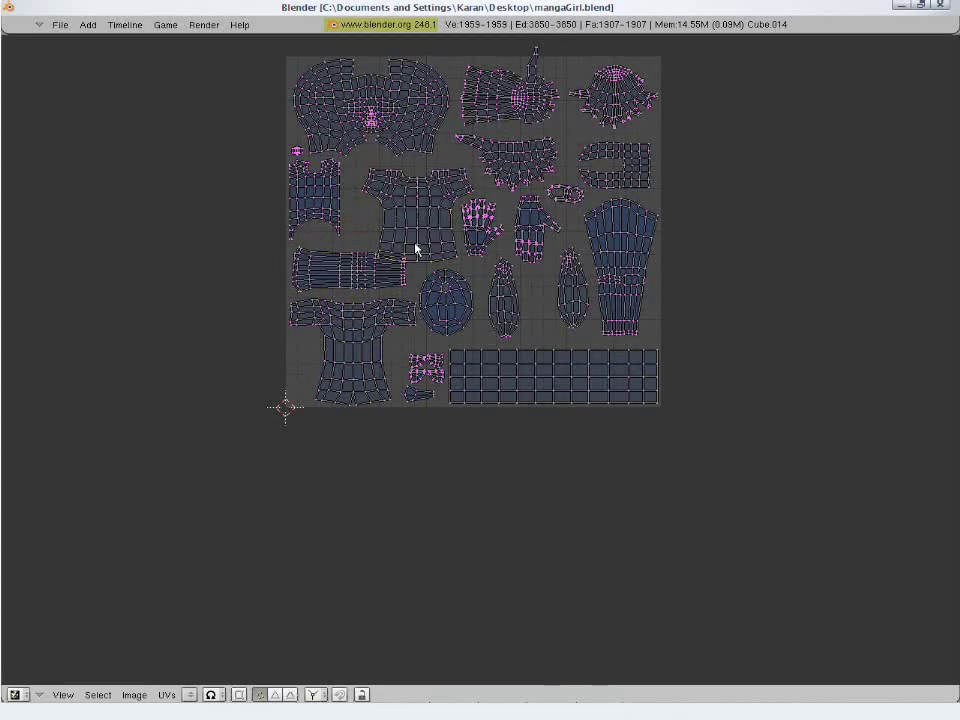
Reposition the shirt torso island and rescale it to fit between the vest and hand islands.
key("l")
key("g")
left_click(411, 133)
key("s")
left_click(461, 264)
Enlarge the striped tube island slightly to fill its gap and nudge the round head island beside it.
key("a")
key("l")
key("s")
left_click(408, 312)
key("g")
left_click(487, 344)
key("a")
key("l")
left_click(530, 330)
key("a")
scroll(546, 259, "up", 2)
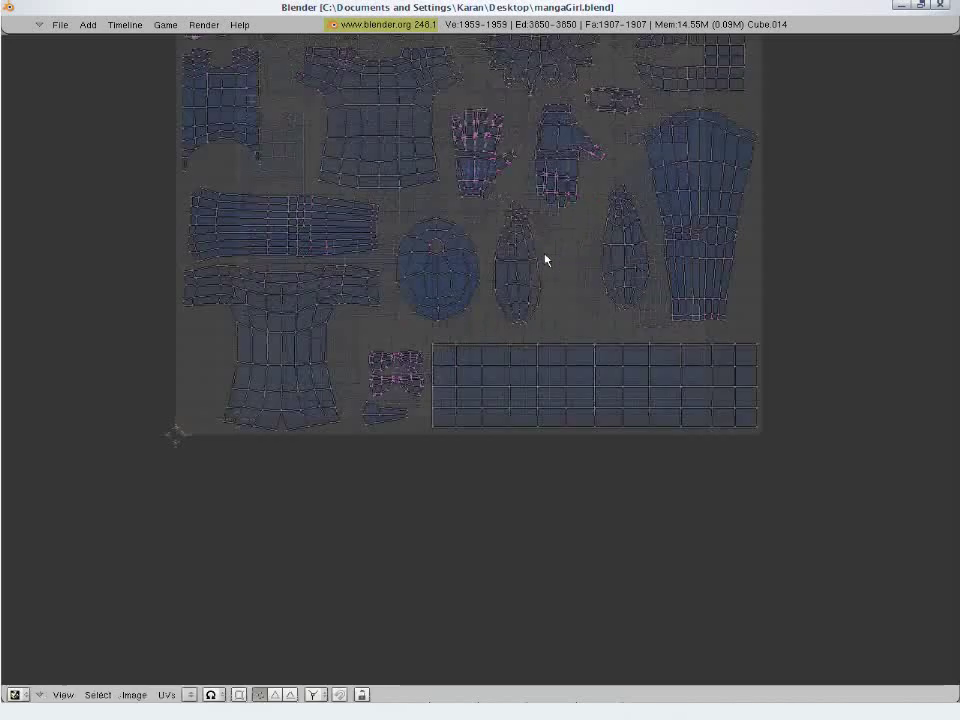
Enlarge the open hand island and reposition it beside the shirt torso.
middle_click_drag(546, 259, 546, 450)
key("l")
key("s")
left_click(533, 281)
key("g")
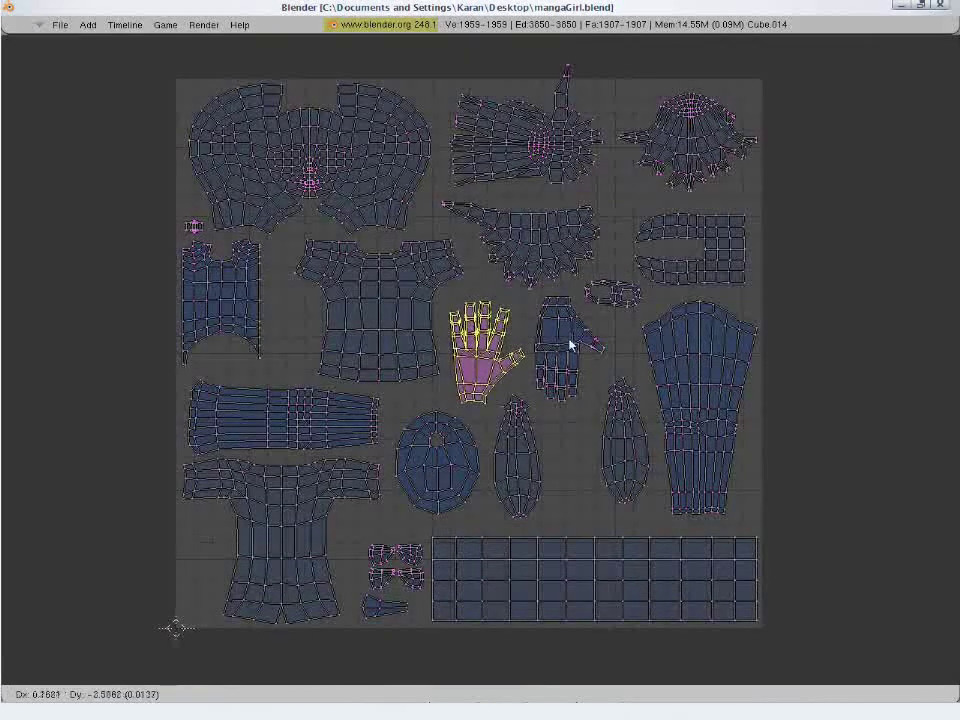
left_click(565, 345)
Move the second hand island lower, into the space between the two narrow oval islands.
right_click(565, 347)
left_click(615, 435)
key("a")
key("l")
key("g")
left_click(573, 374)
Move and rescale the open hand island to fill the gap between the shirt torso and the second hand.
key("a")
key("l")
key("g")
left_click(510, 410)
key("s")
left_click(582, 265)
key("g")
left_click(560, 209)
Scale the spiky hair fringe island above the hands up by about 1.25.
key("a")
key("l")
key("s")
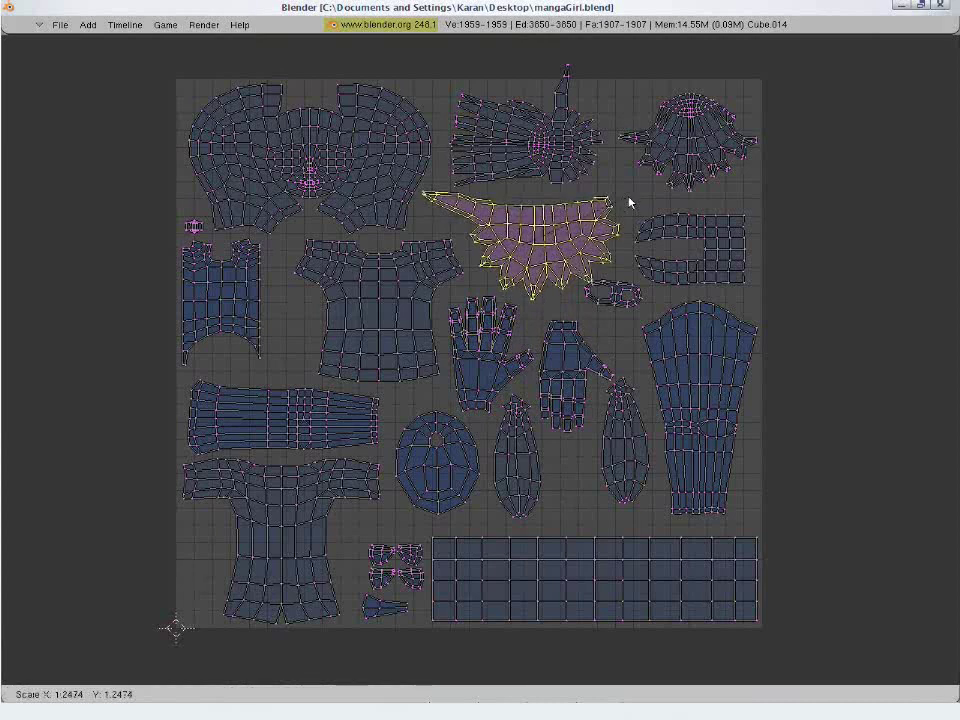
left_click(629, 203)
Rotate the small oval loop island into the gap beside the second hand and enlarge the U-shaped island.
right_click(627, 300)
key("r")
right_click(690, 287)
key("s")
left_click(797, 168)
key("r")
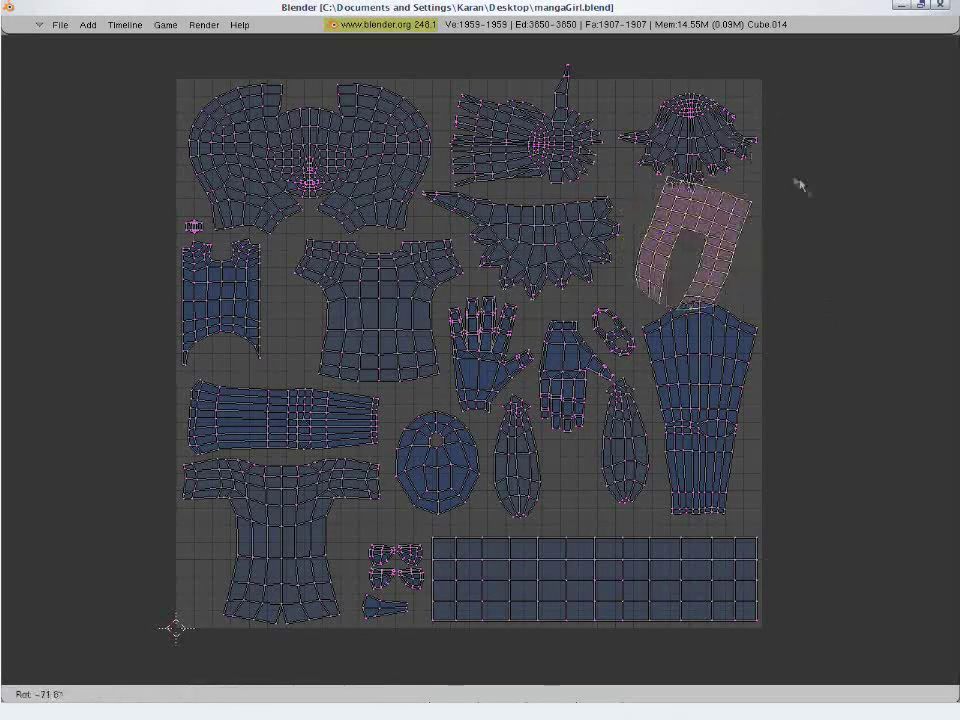
key("Escape")
Reposition the round hair cap island in the upper corner and shift the horned hair island toward the face island.
right_click(709, 148)
key("g")
left_click(693, 124)
right_click(549, 158)
key("r")
key("Escape")
key("g")
left_click(512, 199)
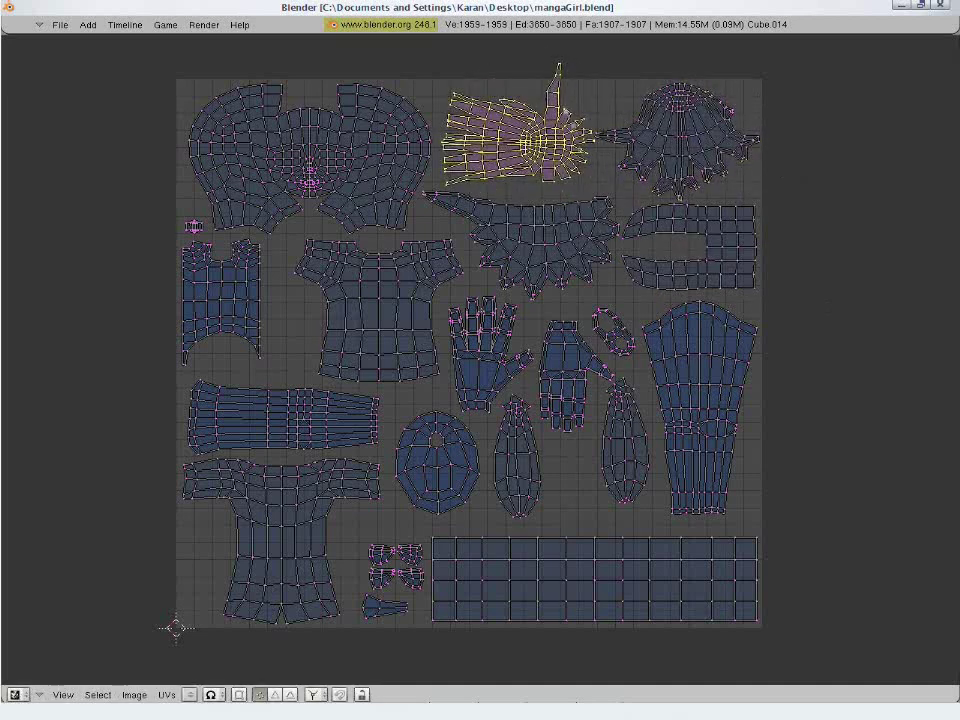
Turn on synced UV and mesh selection and box-select the protruding spike tips of the two hair islands.
key("a")
key("b")
left_click_drag(540, 47, 572, 110)
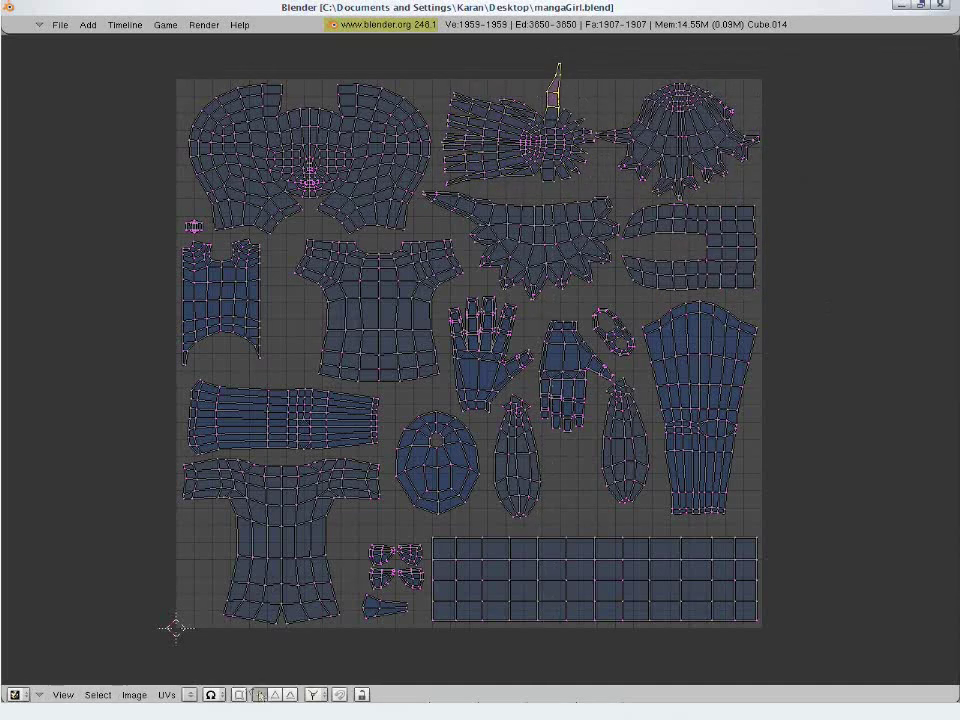
left_click(239, 694)
key("a")
key("b")
left_click_drag(541, 52, 583, 90)
key("b")
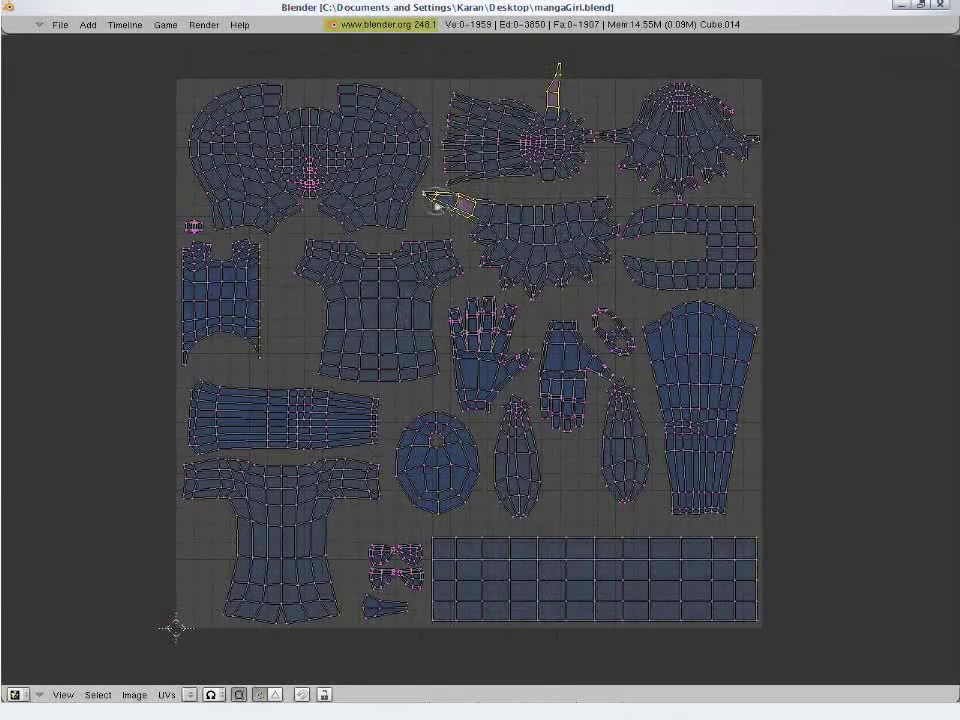
Inspect the spike tips in isolation, restore the full UV layout and check it against the model.
left_click(239, 694)
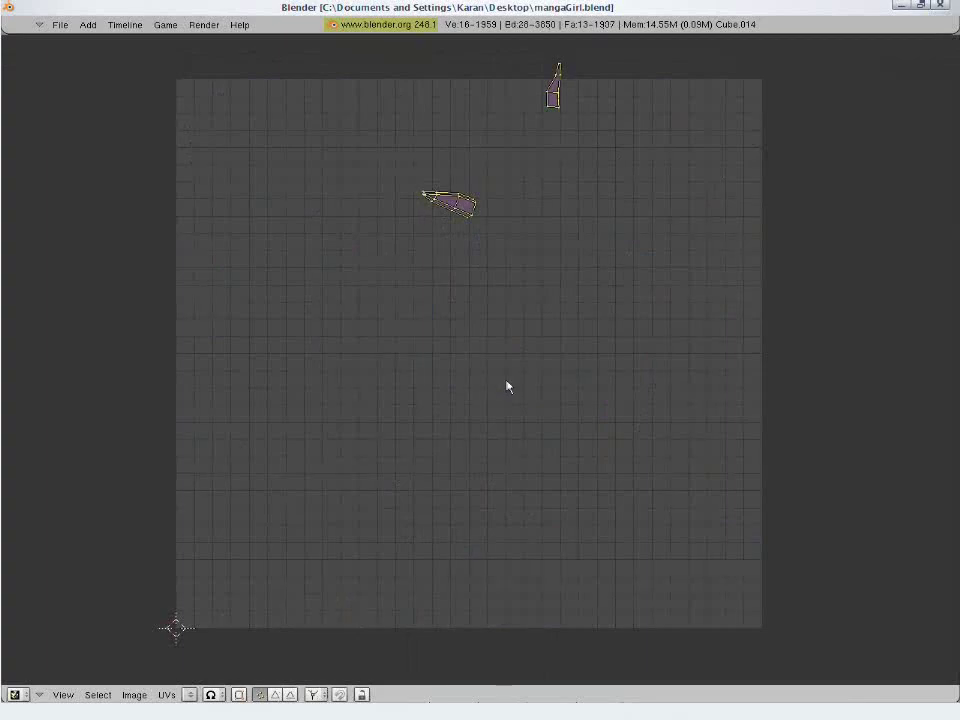
key("alt+h")
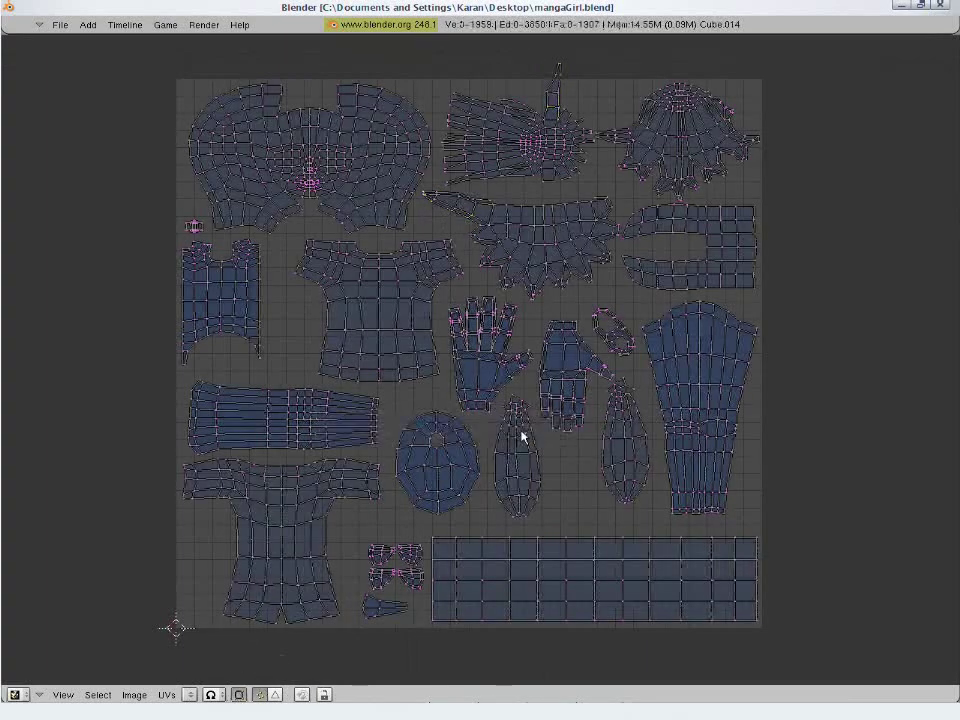
key("ctrl+Up")
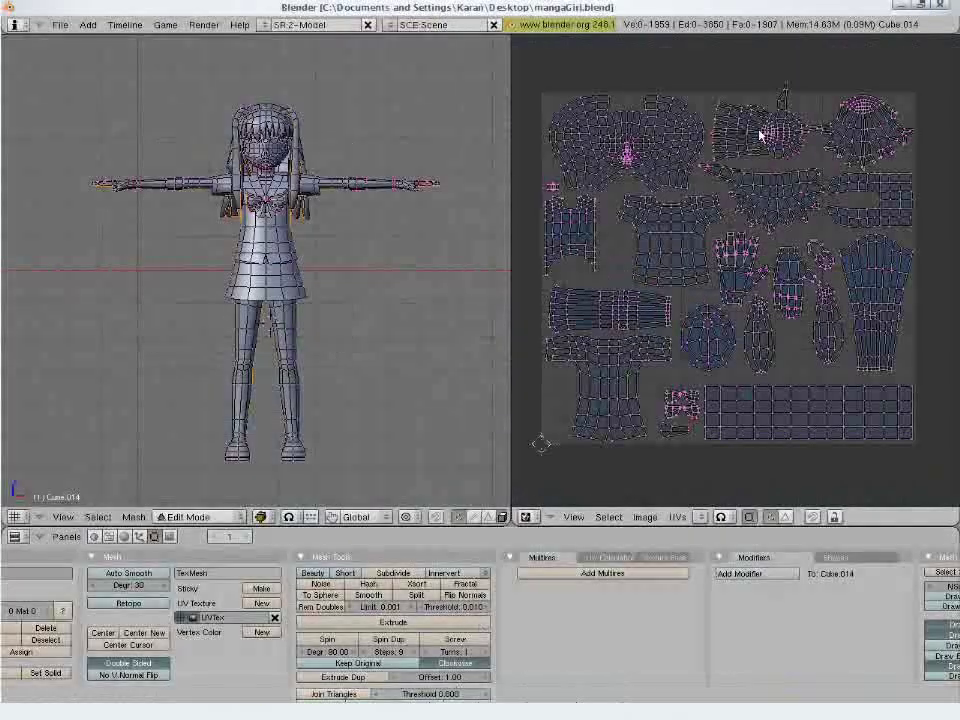
key("ctrl+Up")
Select the horned hair island, rotate it by about half a turn and scale it down beside the face island.
scroll(588, 192, "up", 1)
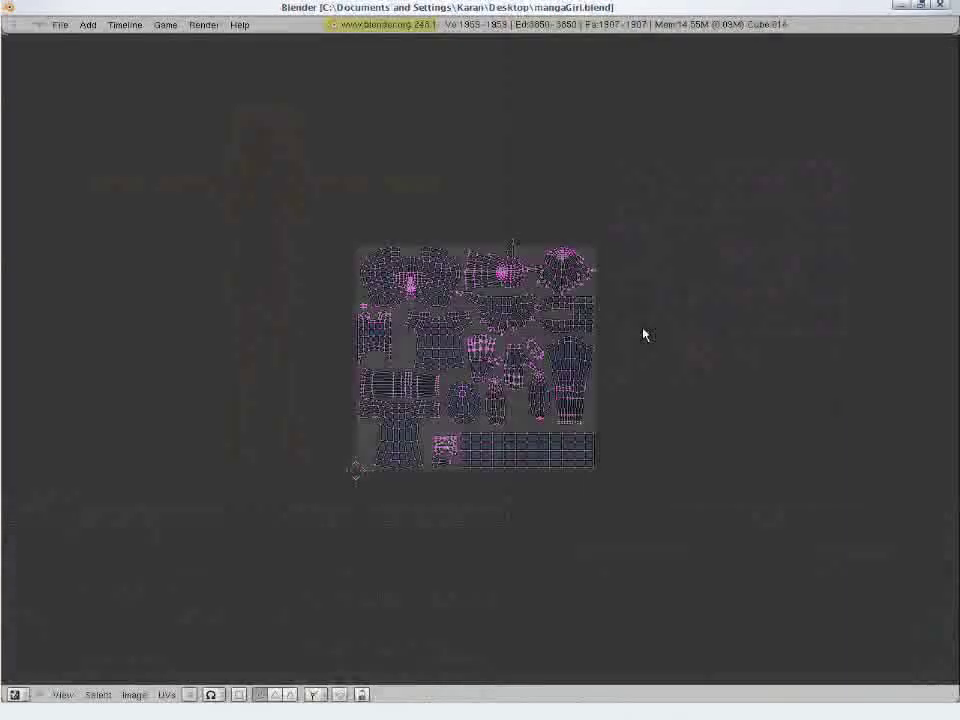
scroll(644, 334, "up", 4)
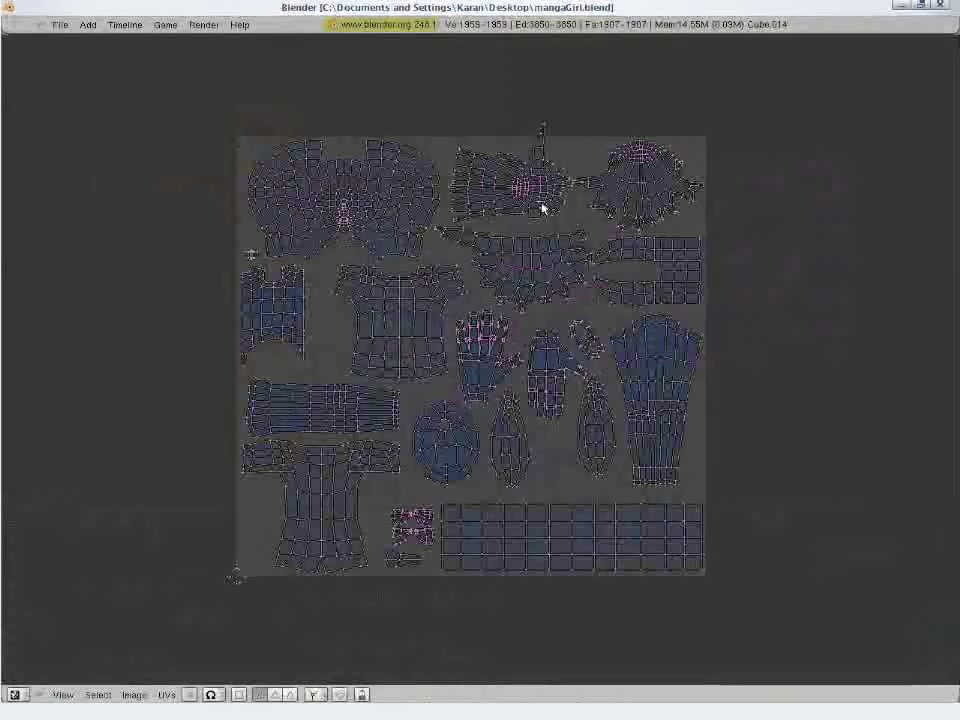
key("l")
key("r")
left_click(642, 365)
key("s")
left_click(634, 325)
Enlarge the hair cap island slightly, shift it toward the middle and reposition the spiky fringe island below it.
key("s")
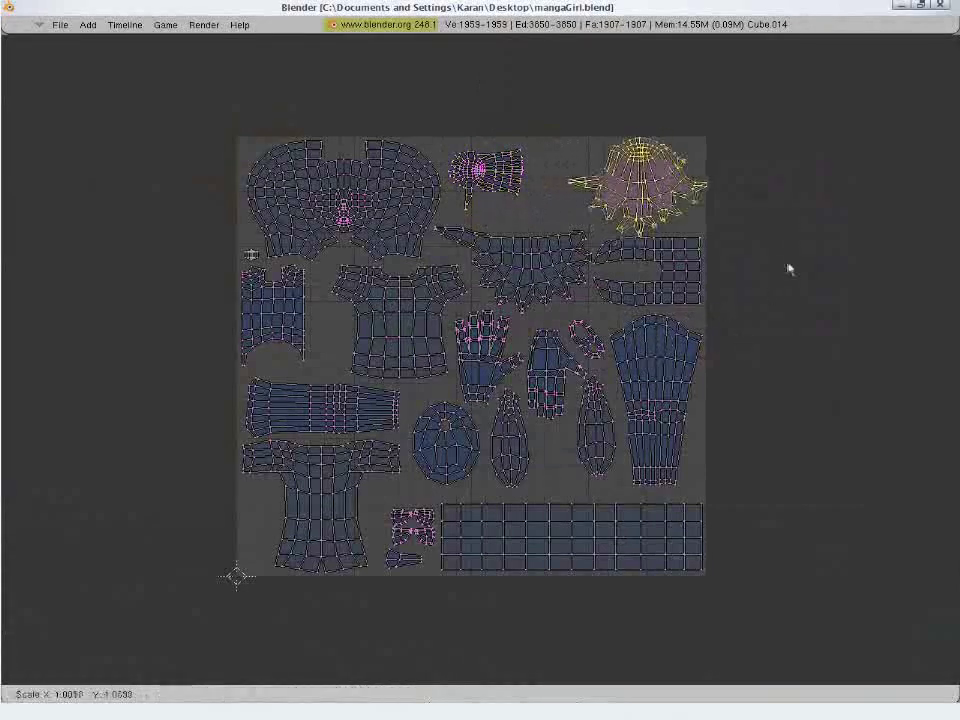
left_click(785, 281)
left_click(615, 318)
key("g")
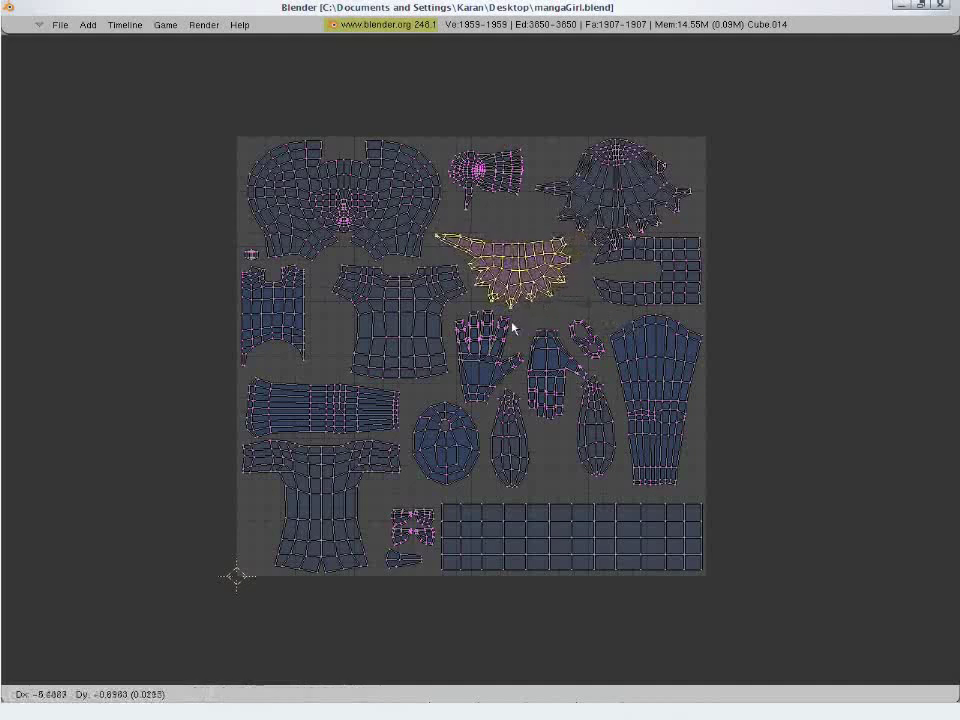
left_click(628, 432)
Select the shrunken horned hair island and park it outside the UV square.
key("l")
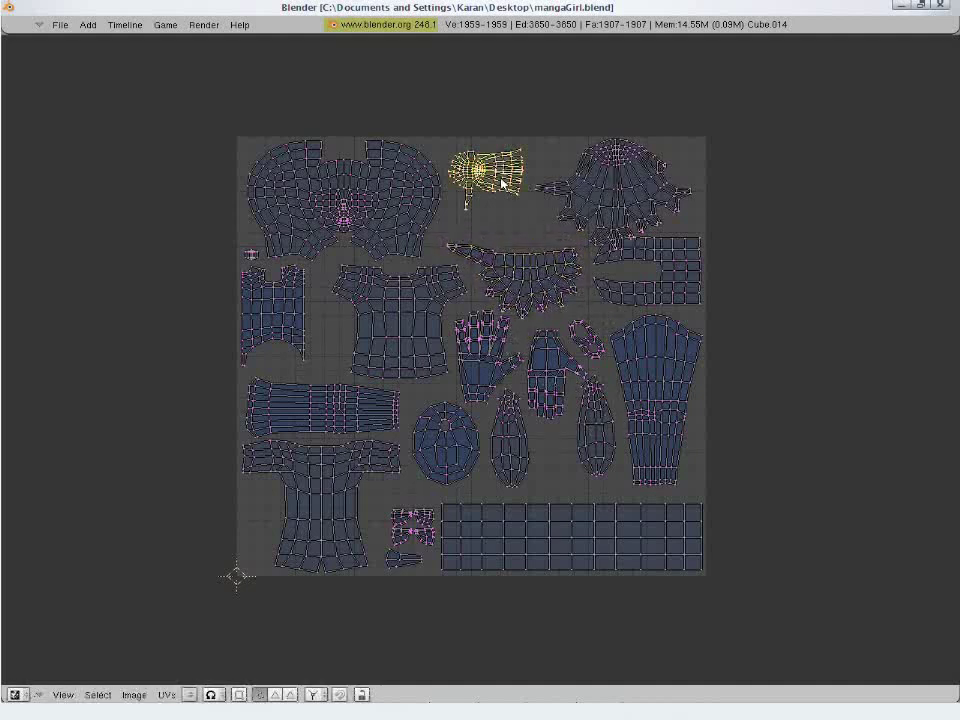
key("g")
left_click(808, 219)
Move the hair cap island next to the face island and scale it to fit above the spiky fringe.
key("a")
key("l")
key("g")
left_click(541, 200)
key("s")
left_click(627, 221)
Move both hand islands and both narrow oval islands down together, closer to the grid strip.
right_click(551, 360)
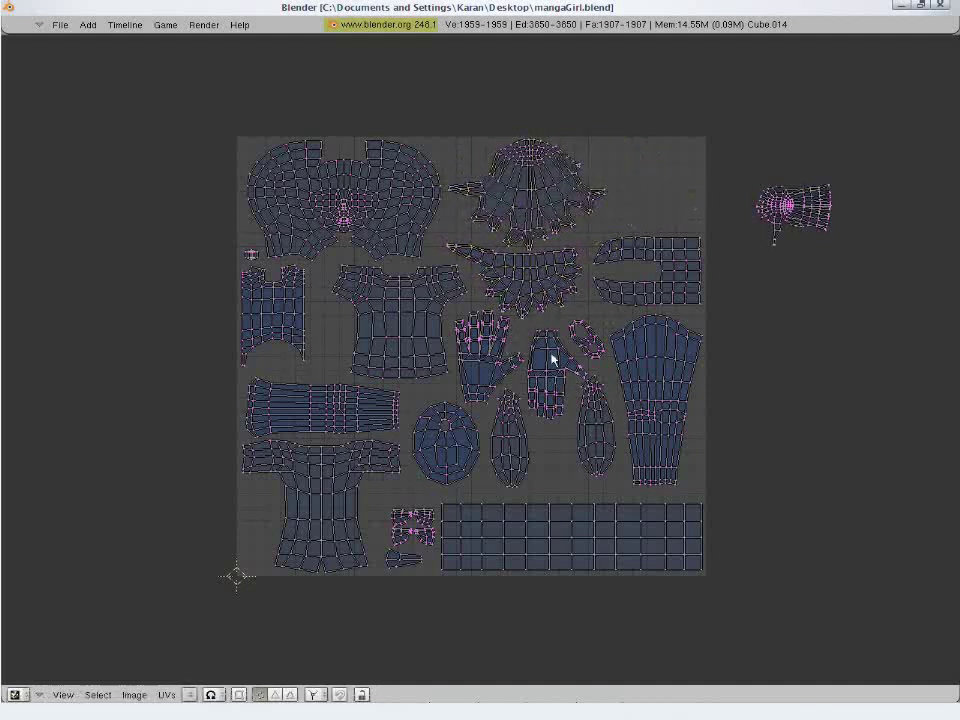
key("g")
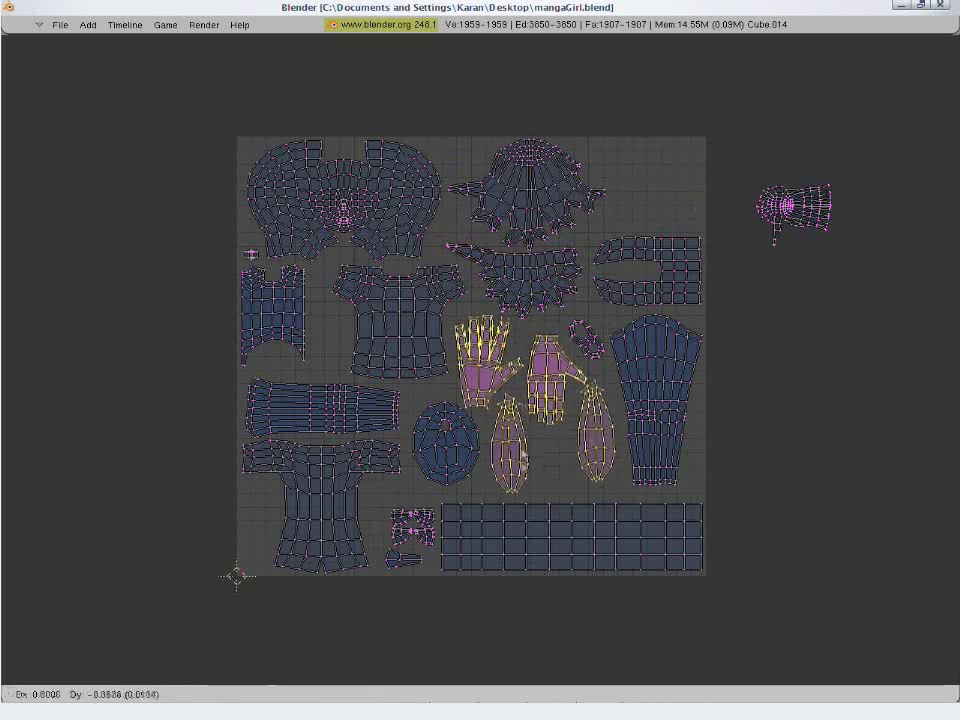
left_click(521, 508)
Move the round island slightly down and away from the narrow oval, into the gap beside the T-shaped island.
right_click(461, 461)
key("g")
left_click(455, 478)
Shift the right-hand narrow oval and the hand island beside it slightly down toward the long sleeve-shaped island.
right_click(593, 444)
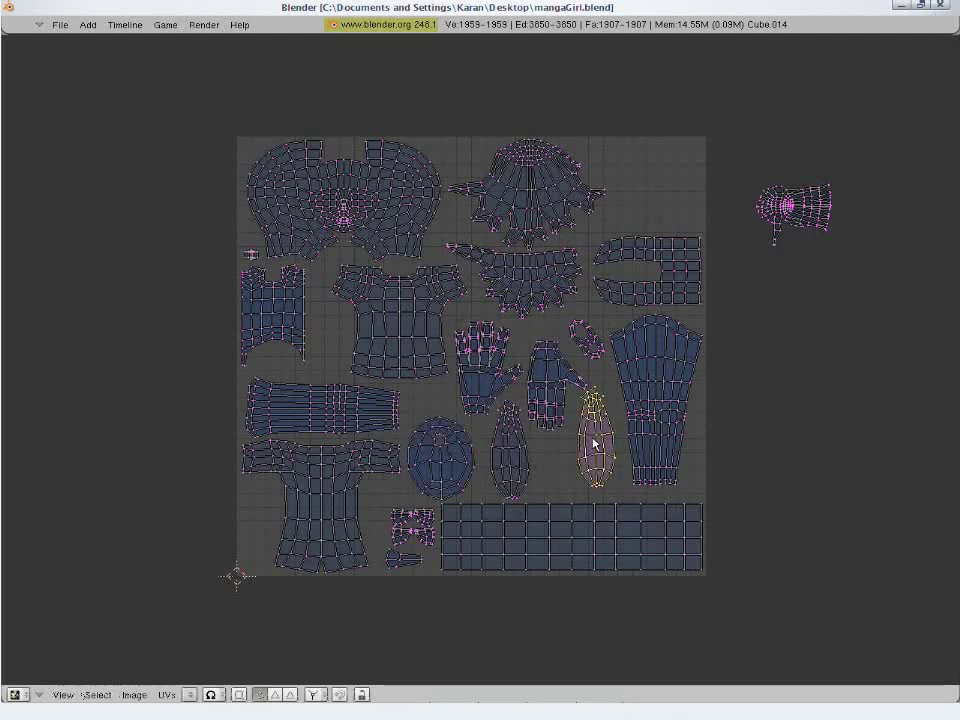
key("l")
key("g")
left_click(571, 369)
key("a")
Enlarge the hair cap and spiky fringe islands slightly together and reposition them above the hand islands.
key("l")
key("s")
left_click(630, 279)
key("g")
left_click(640, 300)
key("a")
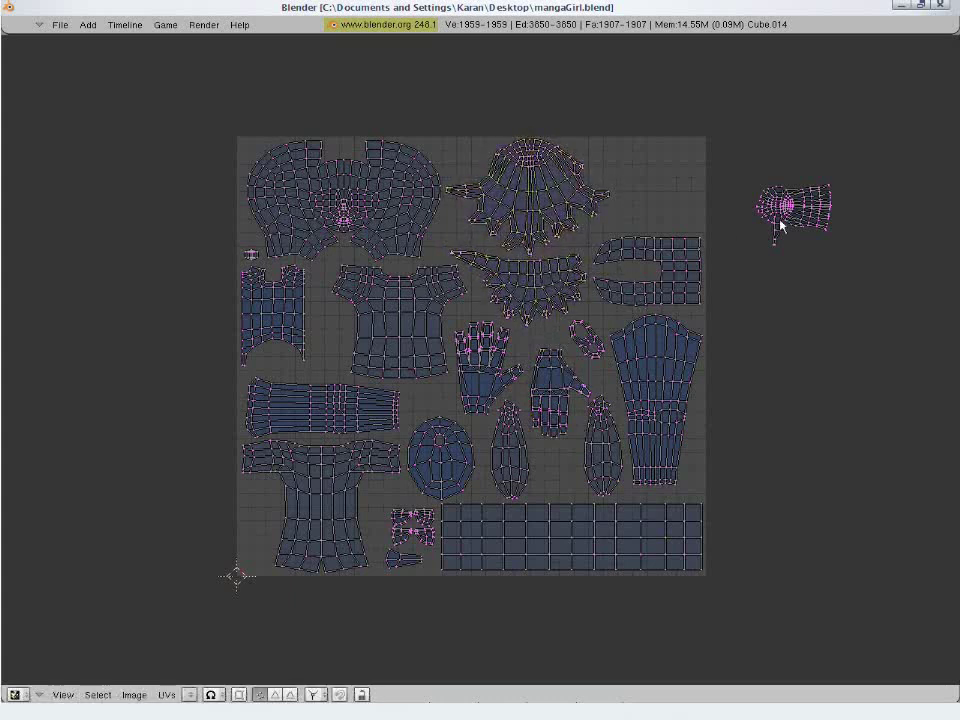
Bring the parked horned hair island into the UV square's empty upper-right corner, turned upright and scaled to fit.
key("l")
key("g")
left_click(757, 216)
left_click(651, 331)
key("g")
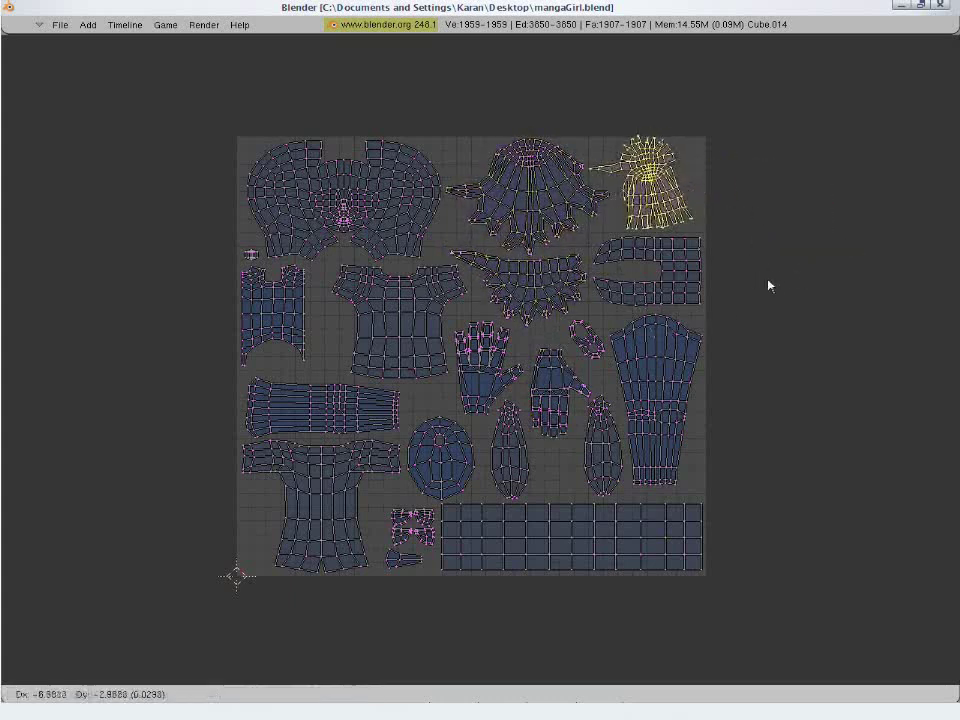
left_click(800, 314)
key("a")
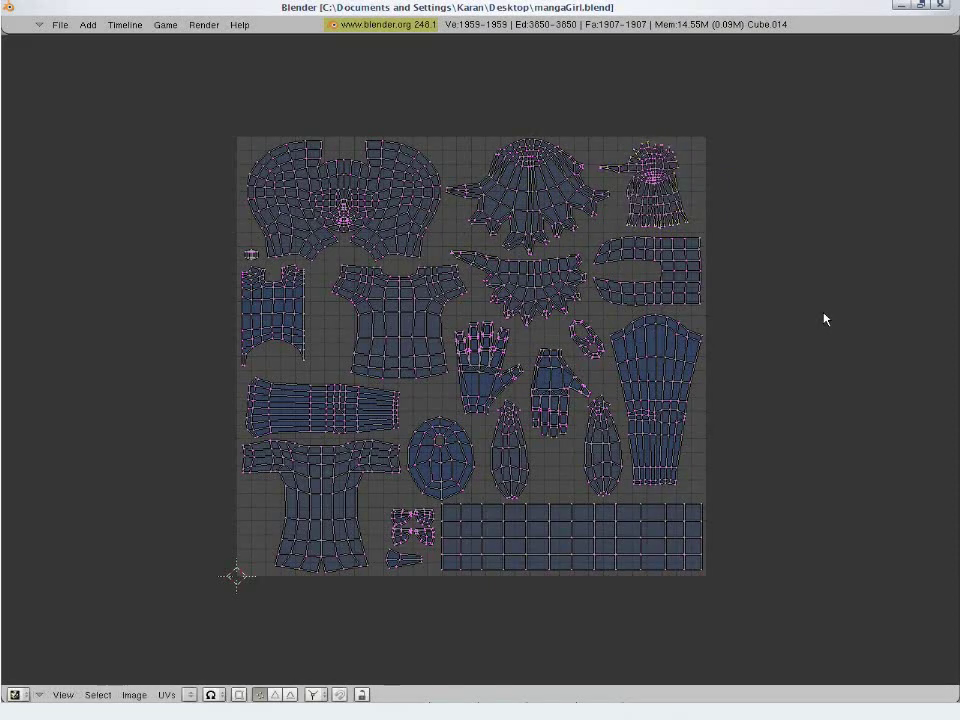